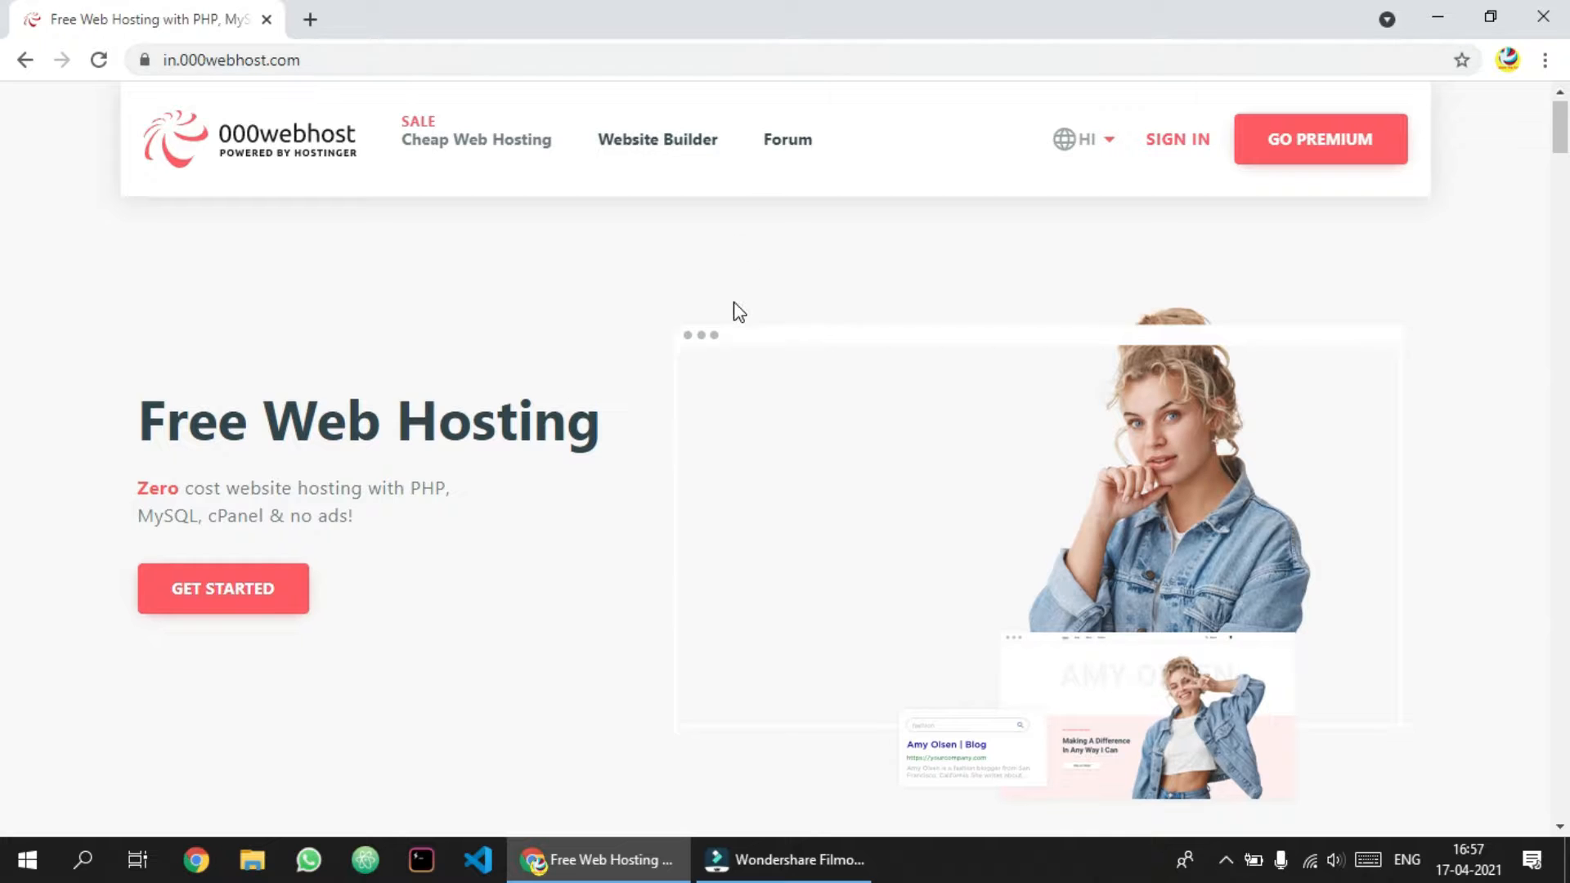
# Jump from the 000webhost homepage down to the hosting plan comparison
pyautogui.scroll(-7, 733, 309)
pyautogui.scroll(-4, 738, 311)
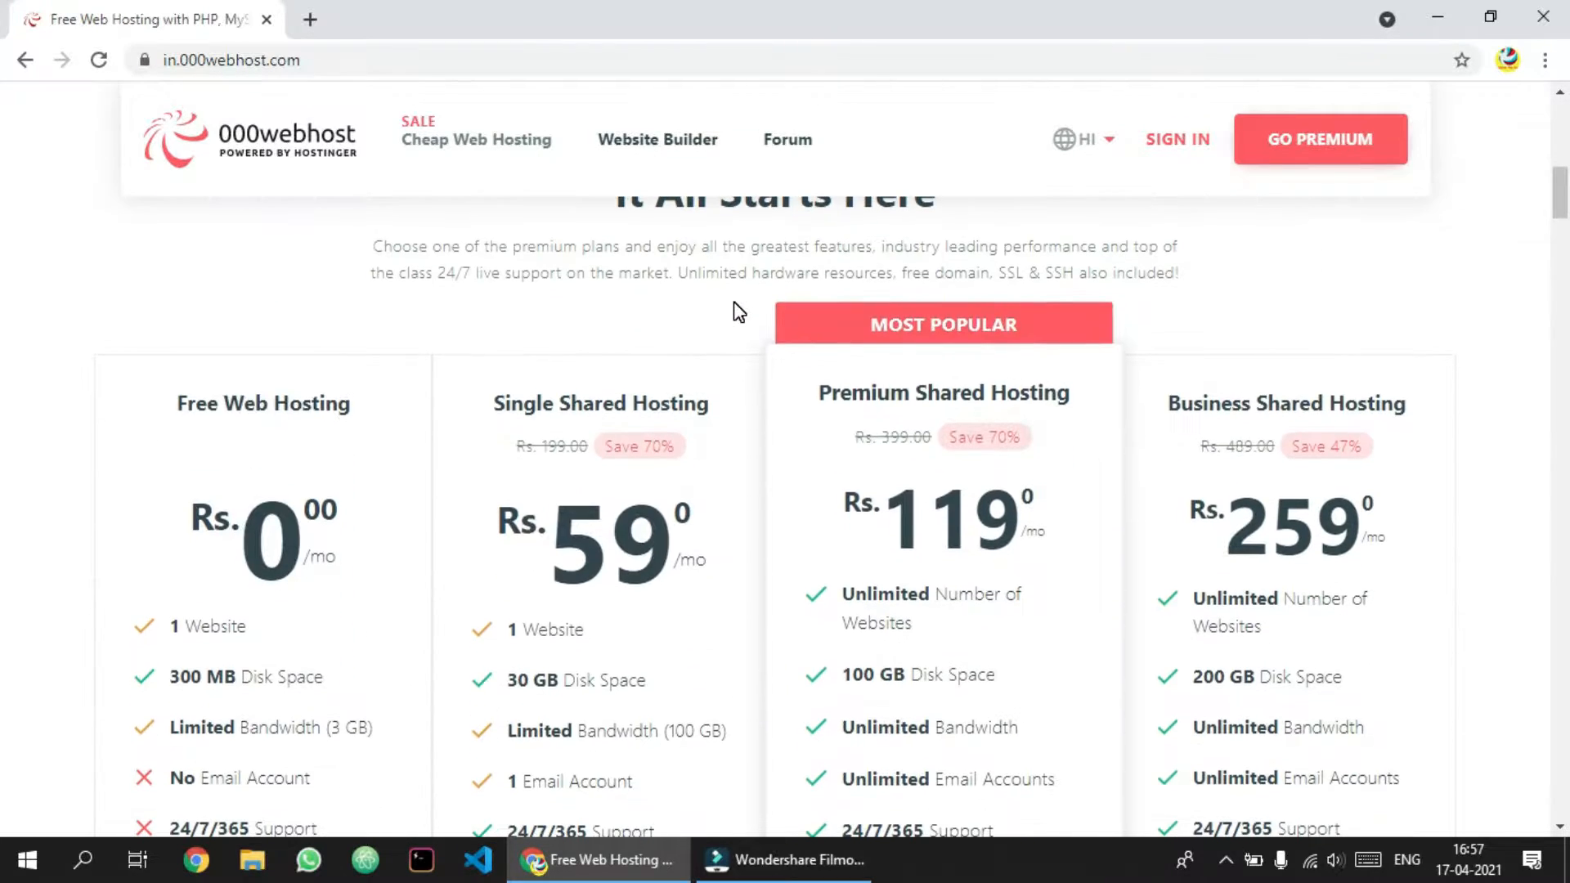
pyautogui.scroll(12, 738, 312)
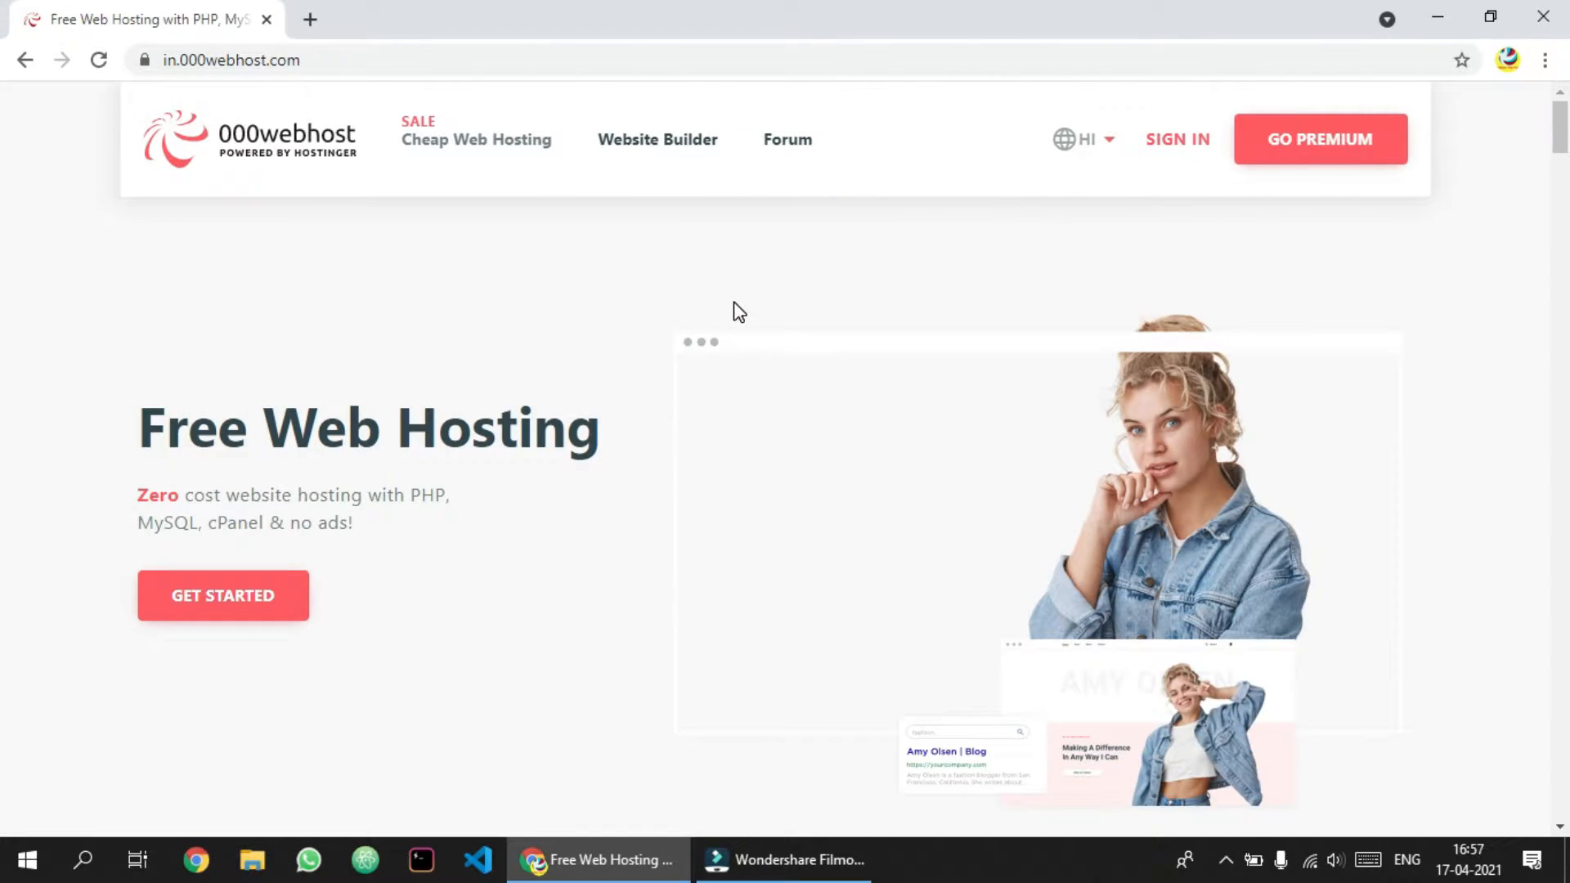
pyautogui.click(263, 604)
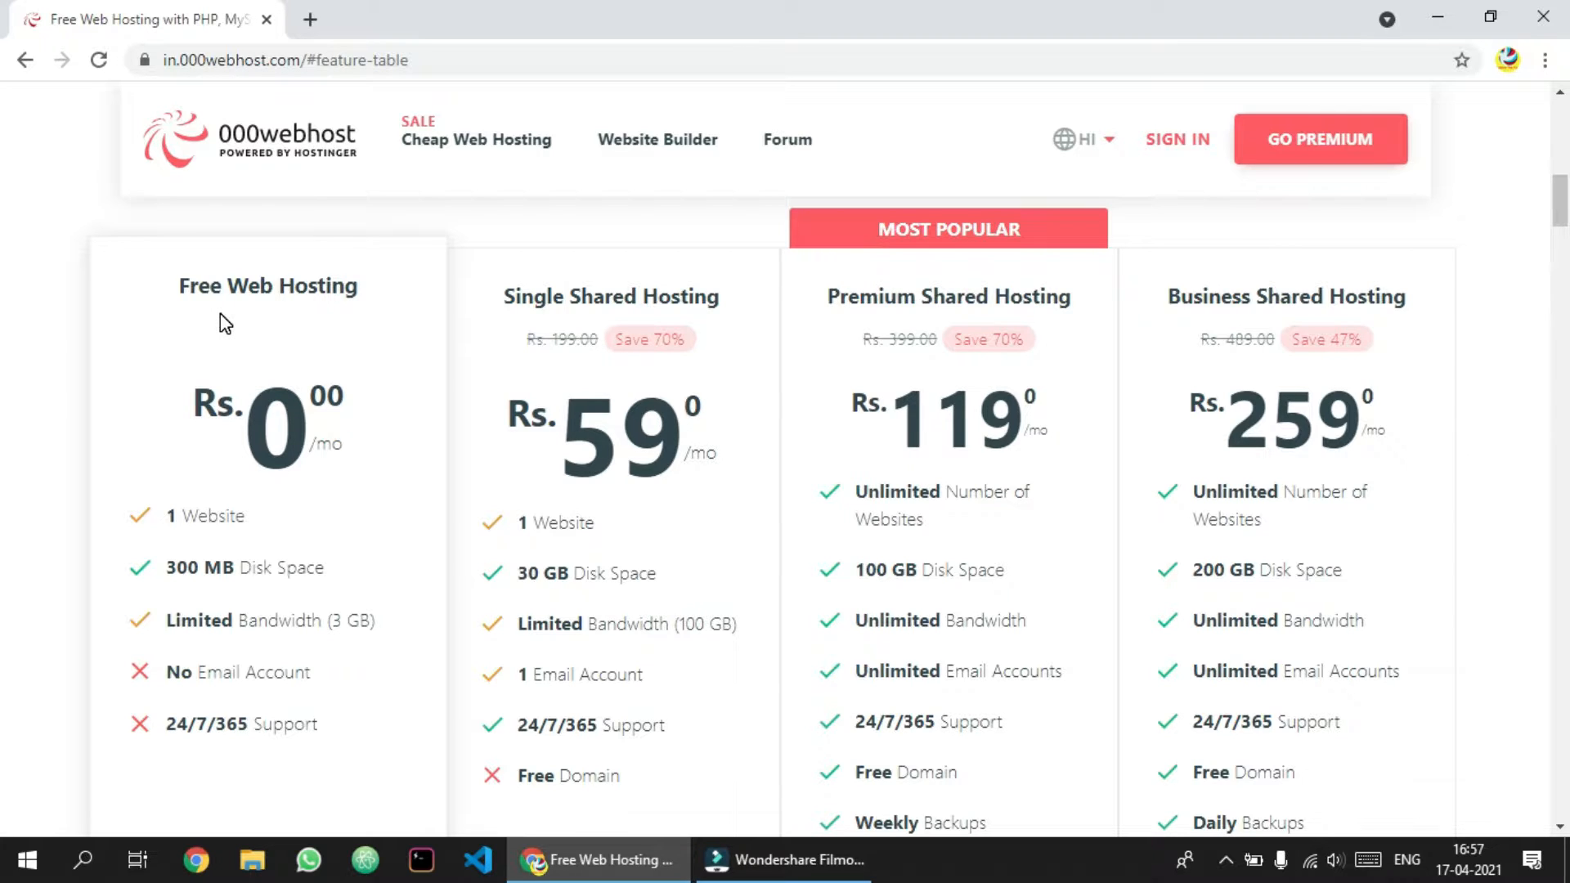
pyautogui.scroll(1, 217, 323)
pyautogui.scroll(-1, 213, 334)
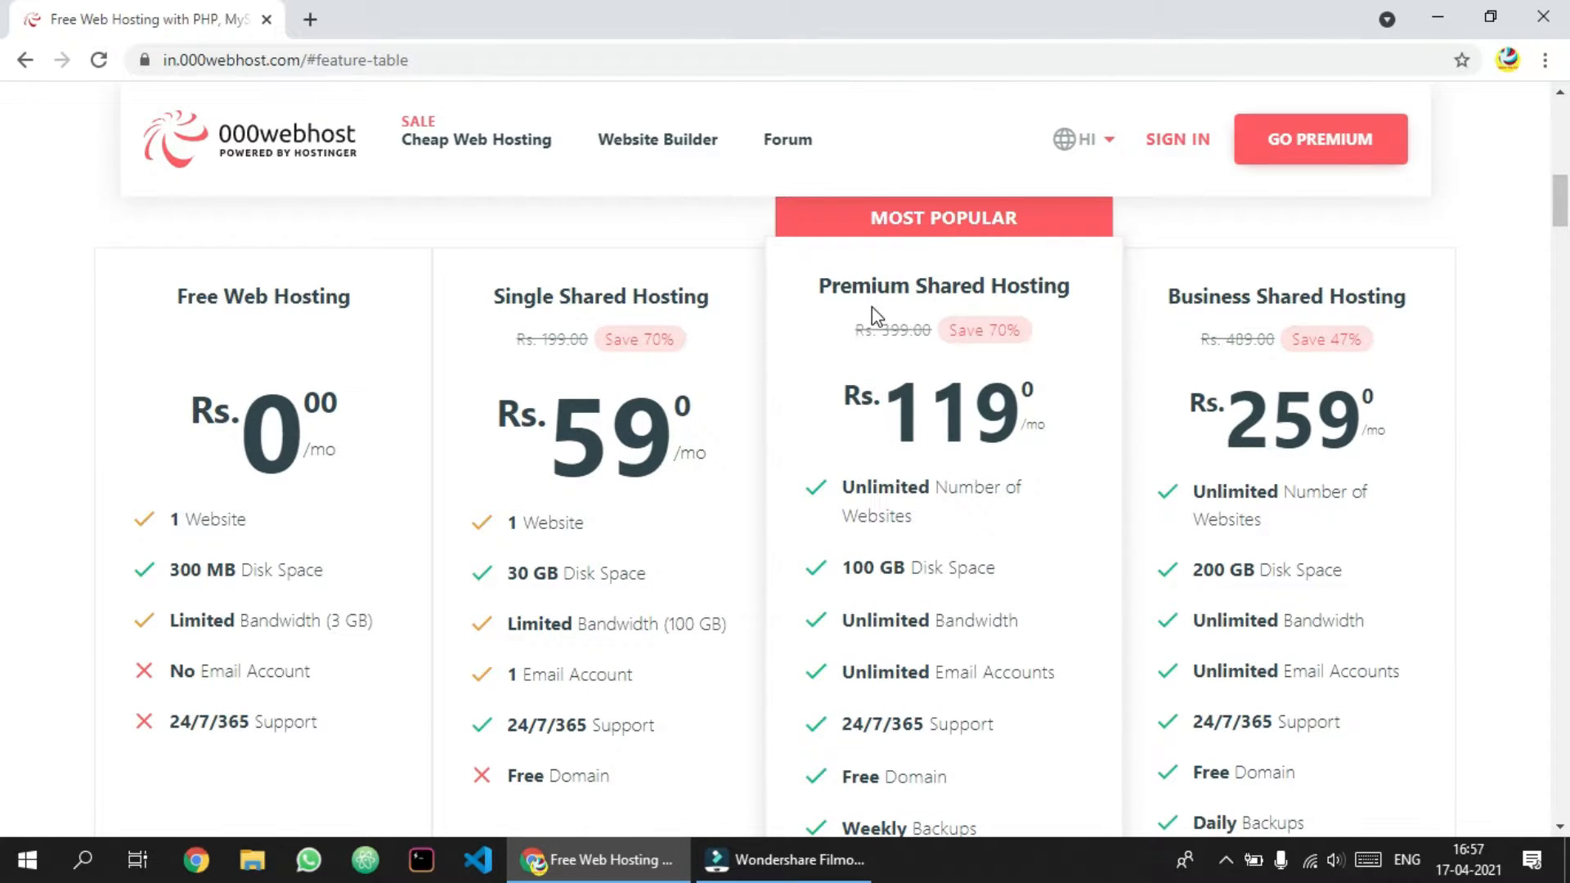
pyautogui.scroll(-1, 1076, 336)
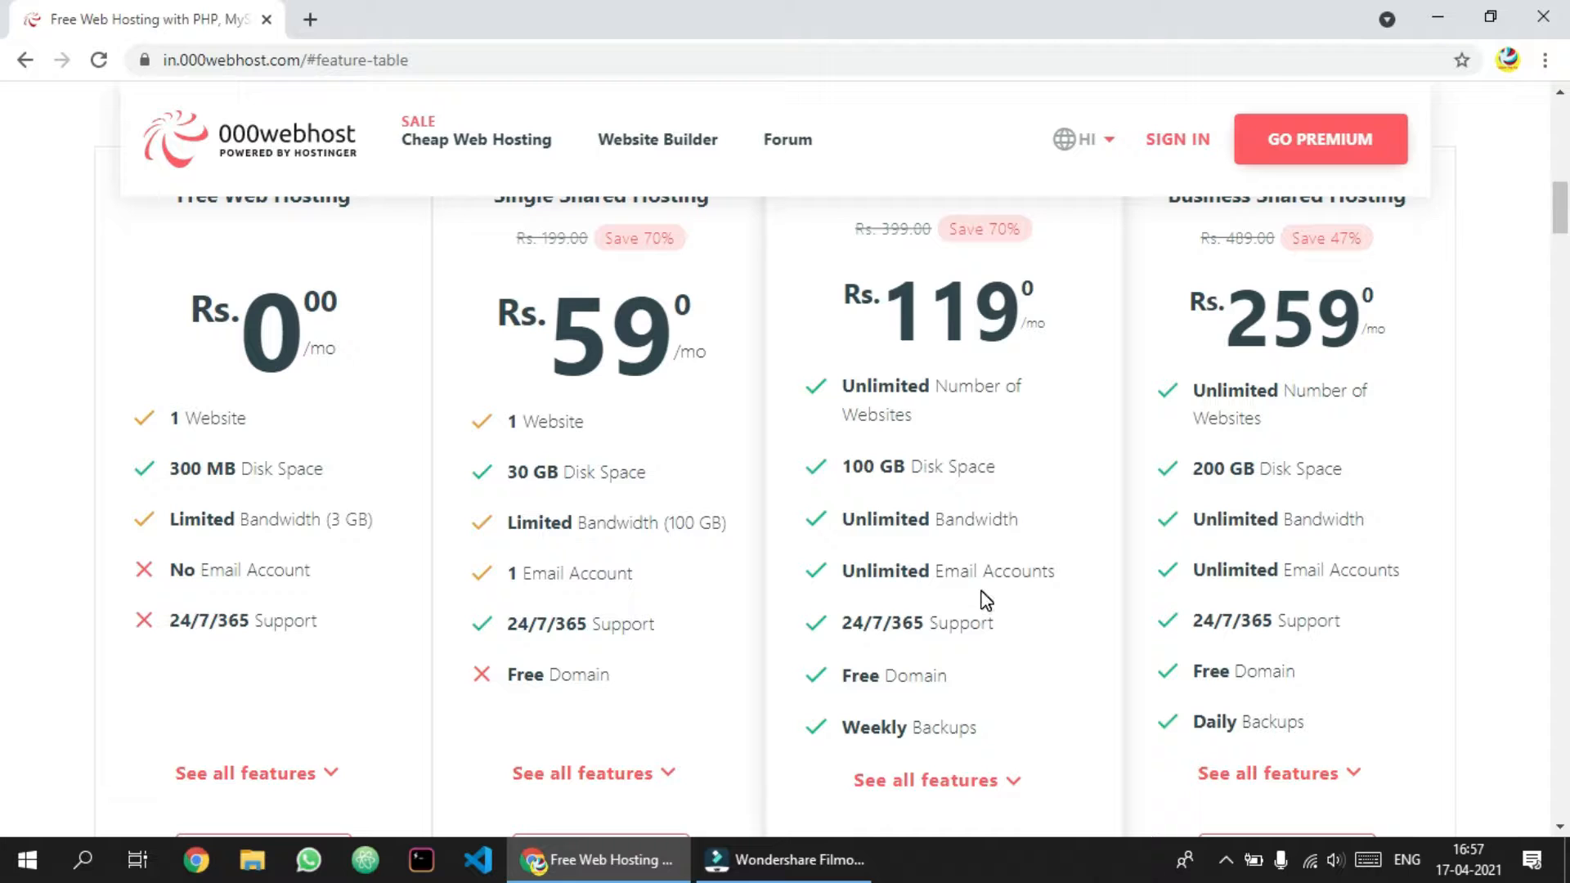
pyautogui.scroll(-1, 940, 783)
# Expand every plan's full feature list, then start the Free Web Hosting sign-up
pyautogui.click(948, 749)
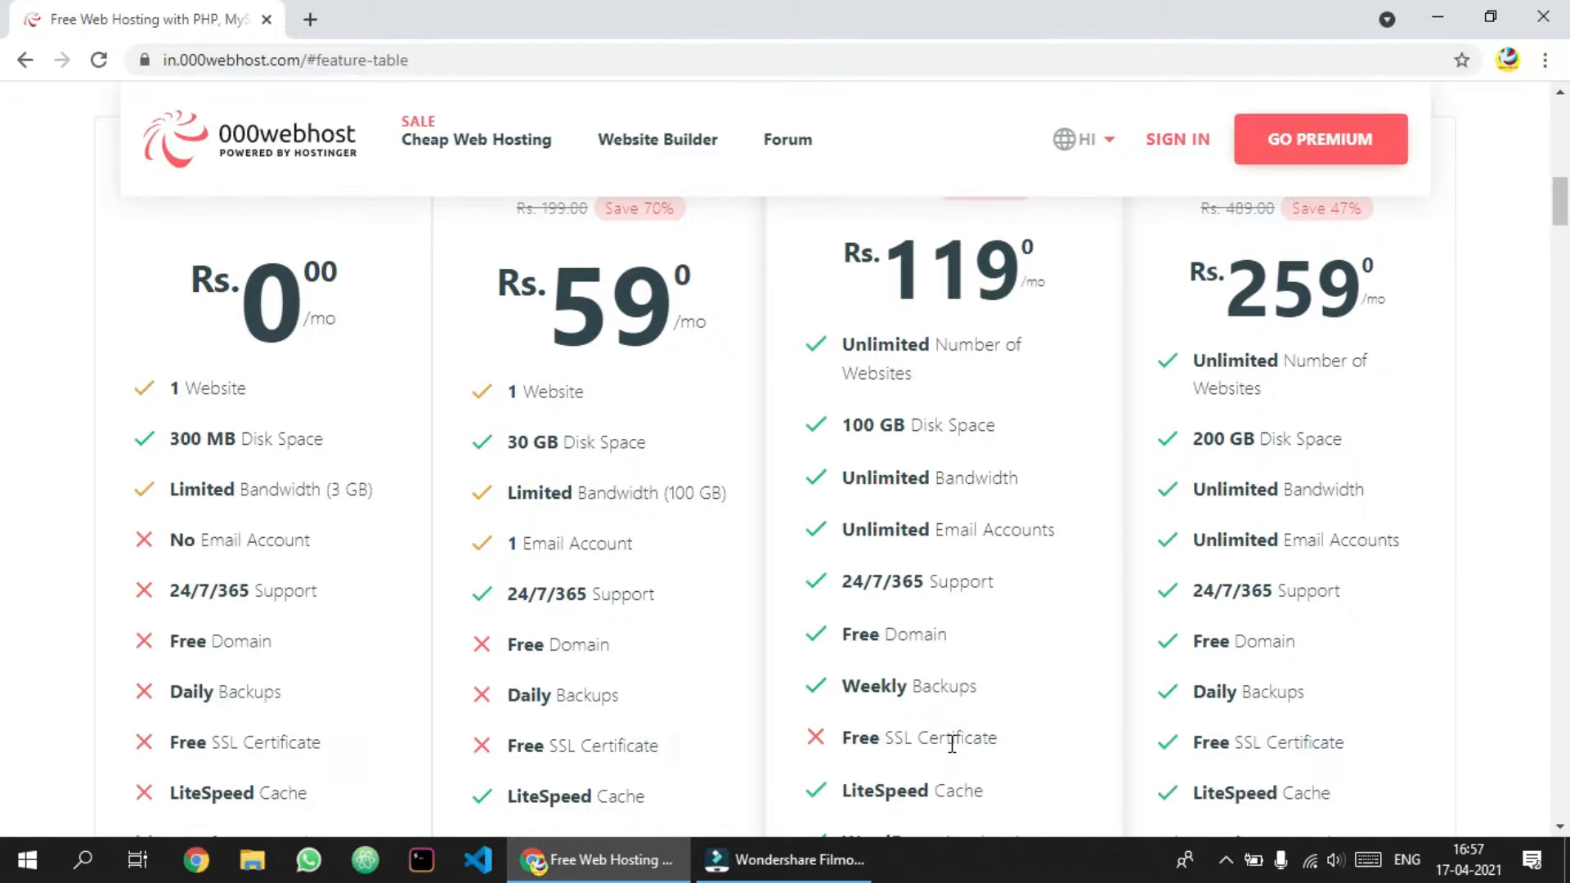
pyautogui.scroll(-1, 952, 744)
pyautogui.scroll(1, 940, 631)
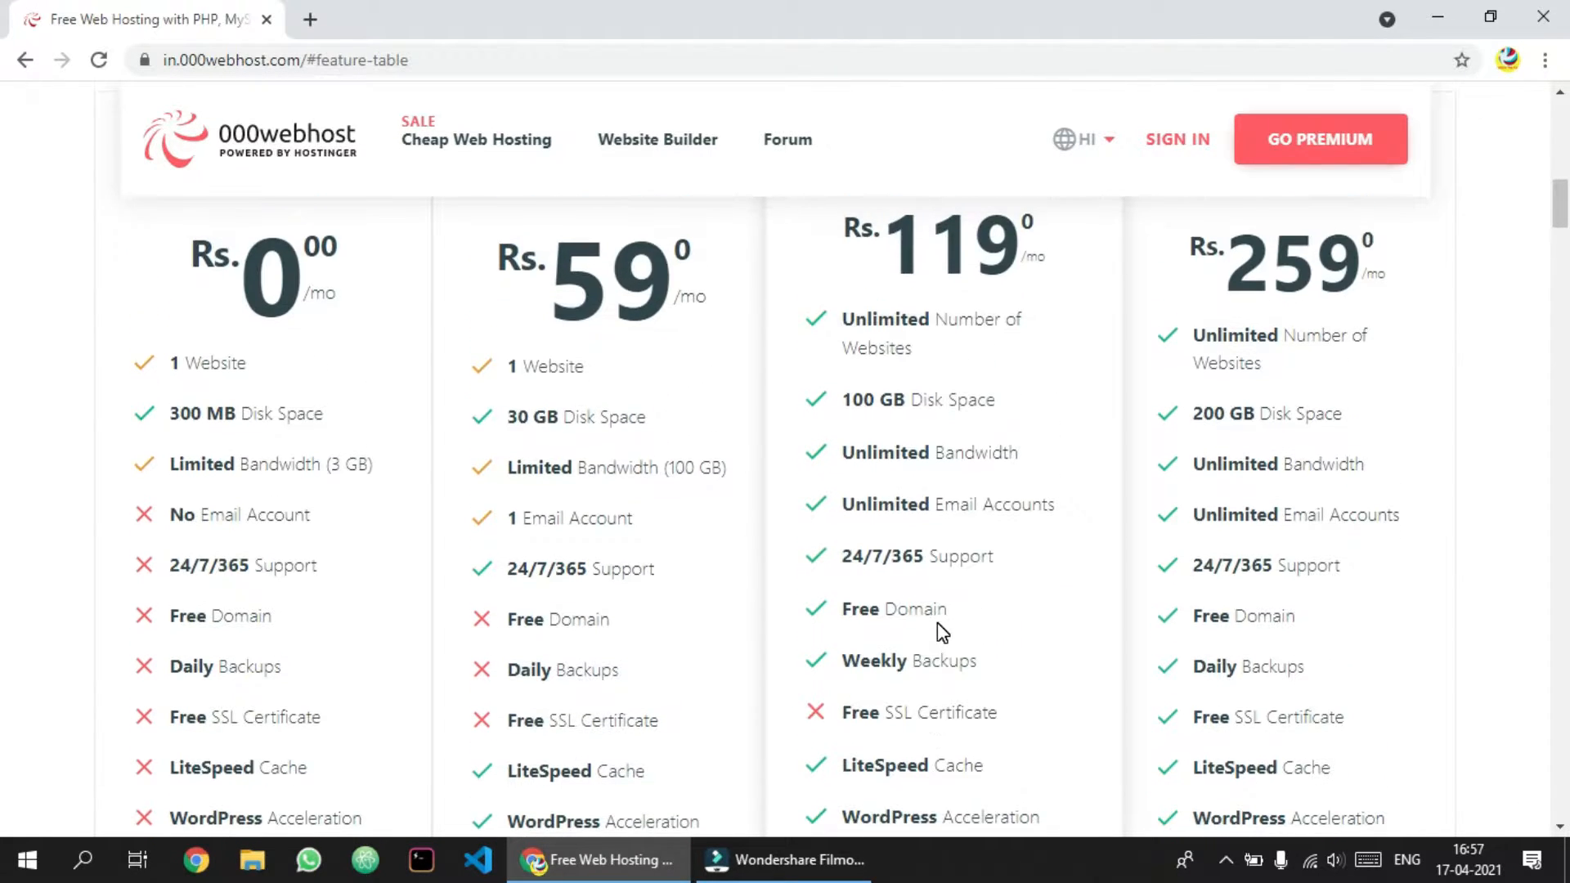
pyautogui.scroll(-1, 308, 652)
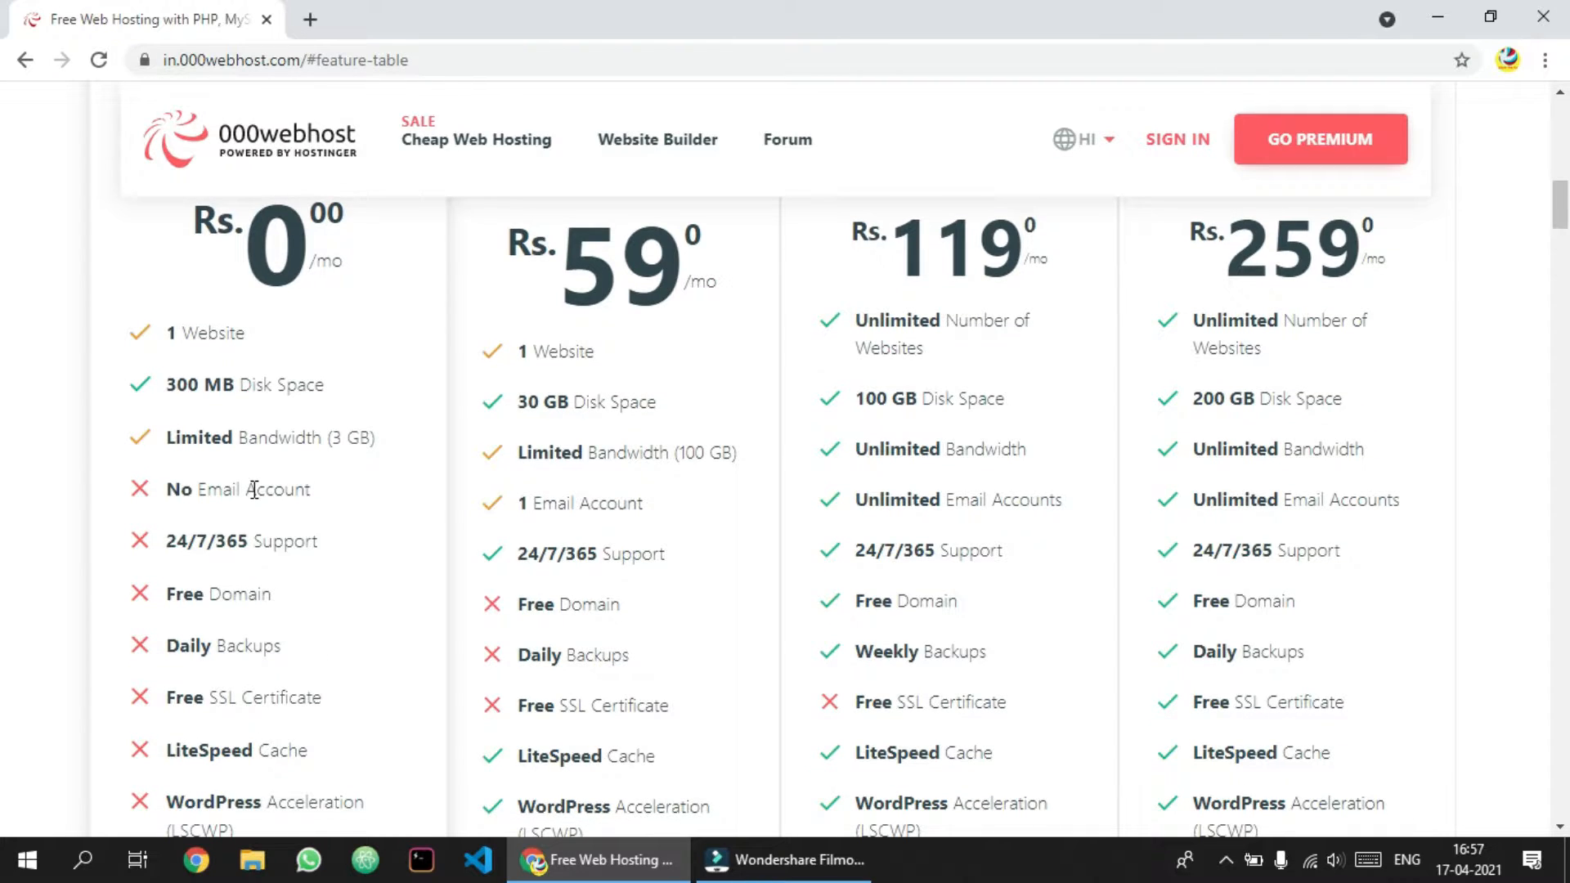
pyautogui.scroll(1, 254, 489)
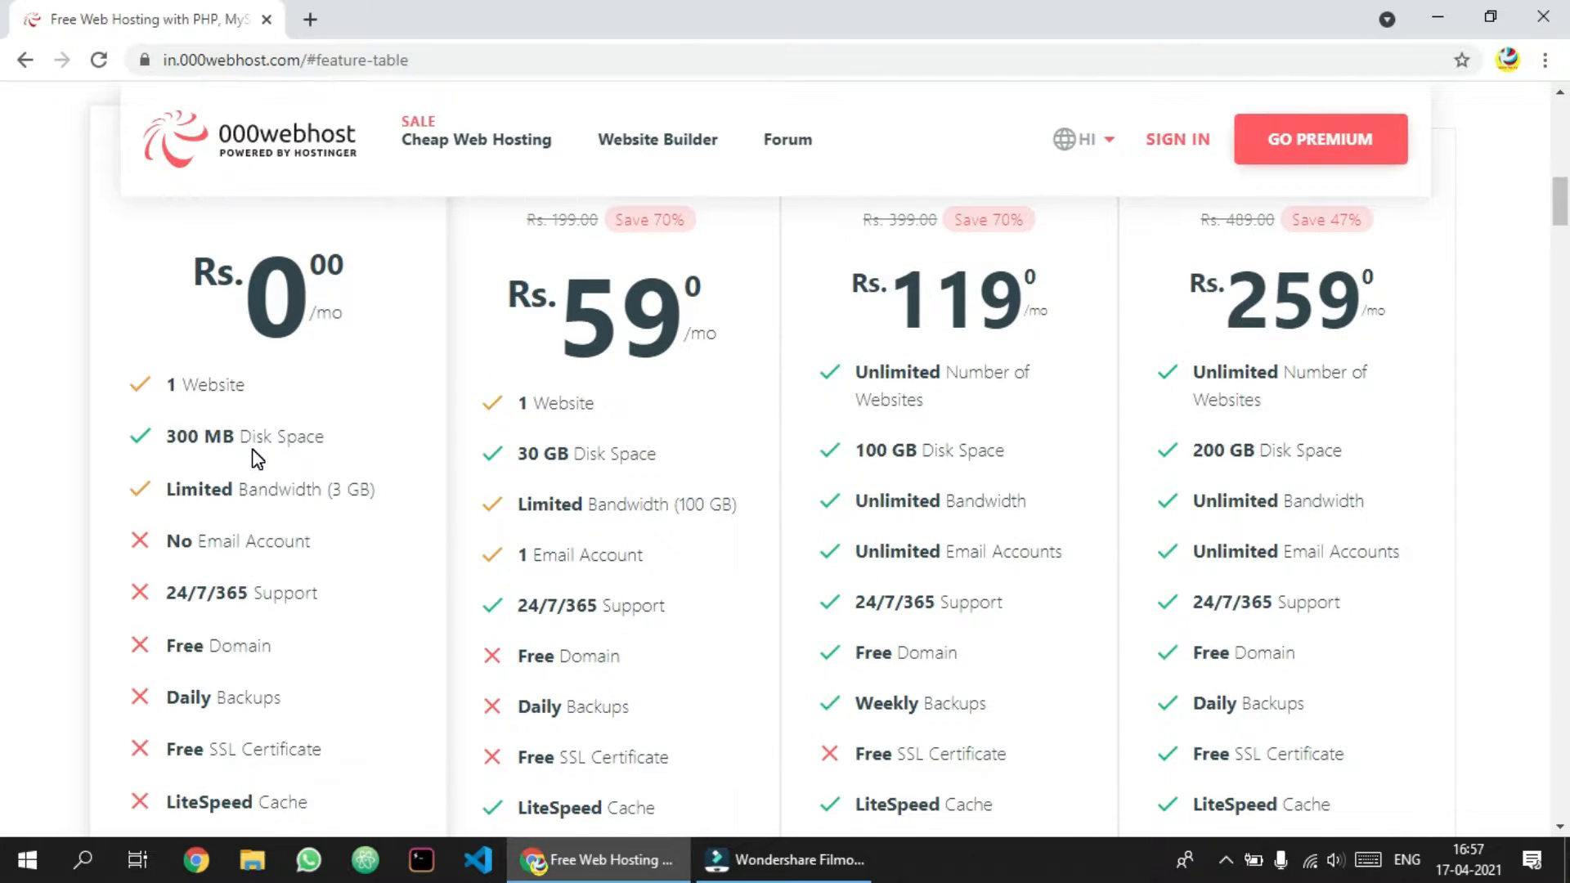
pyautogui.scroll(-15, 258, 458)
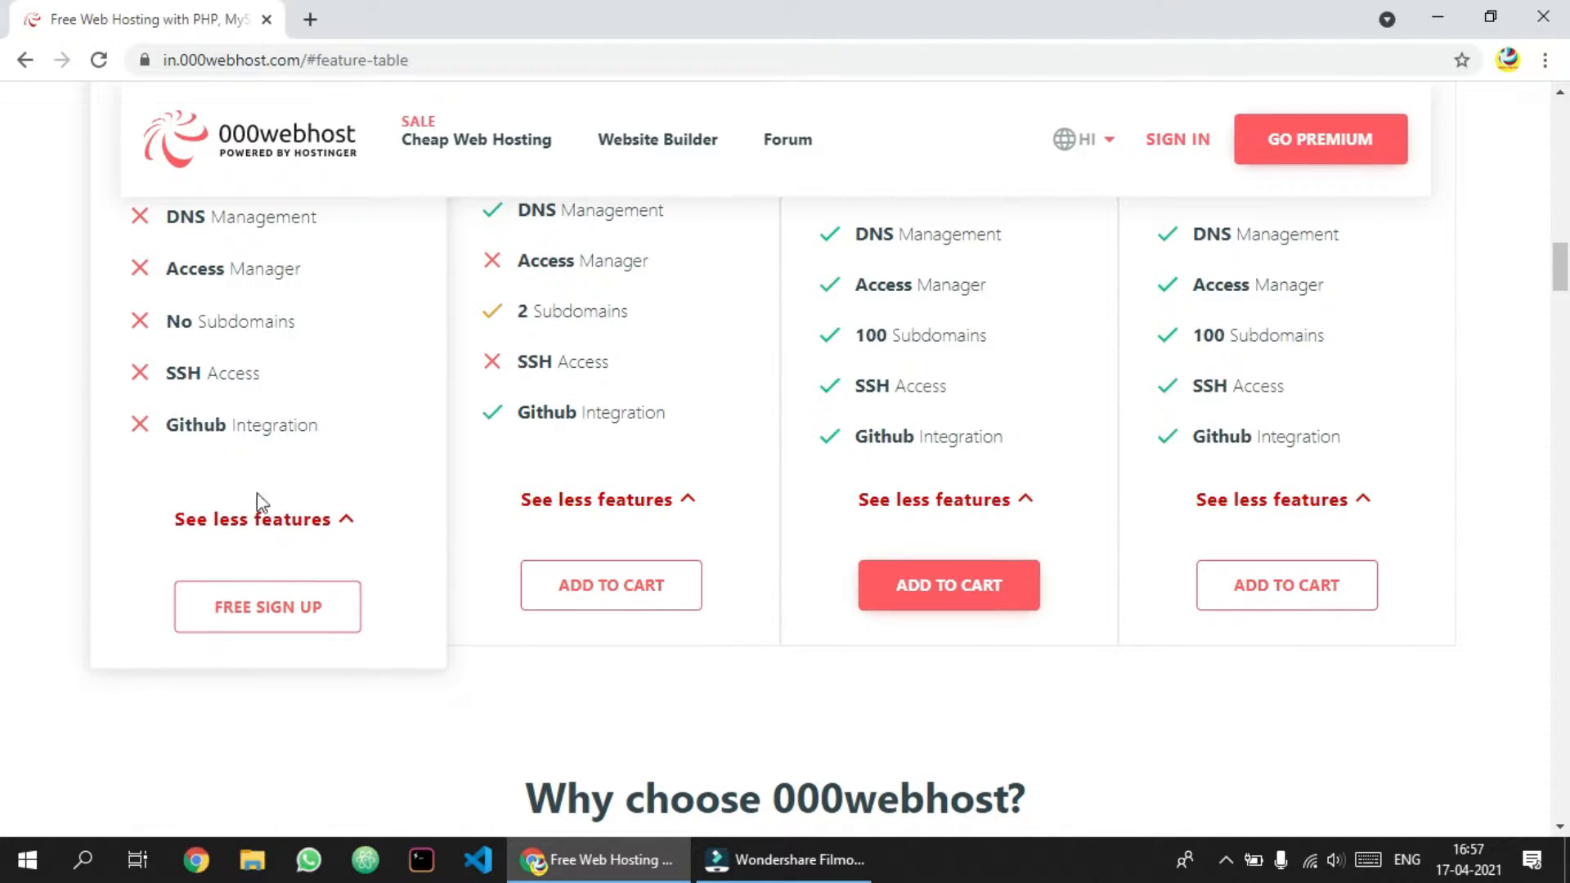
pyautogui.click(249, 625)
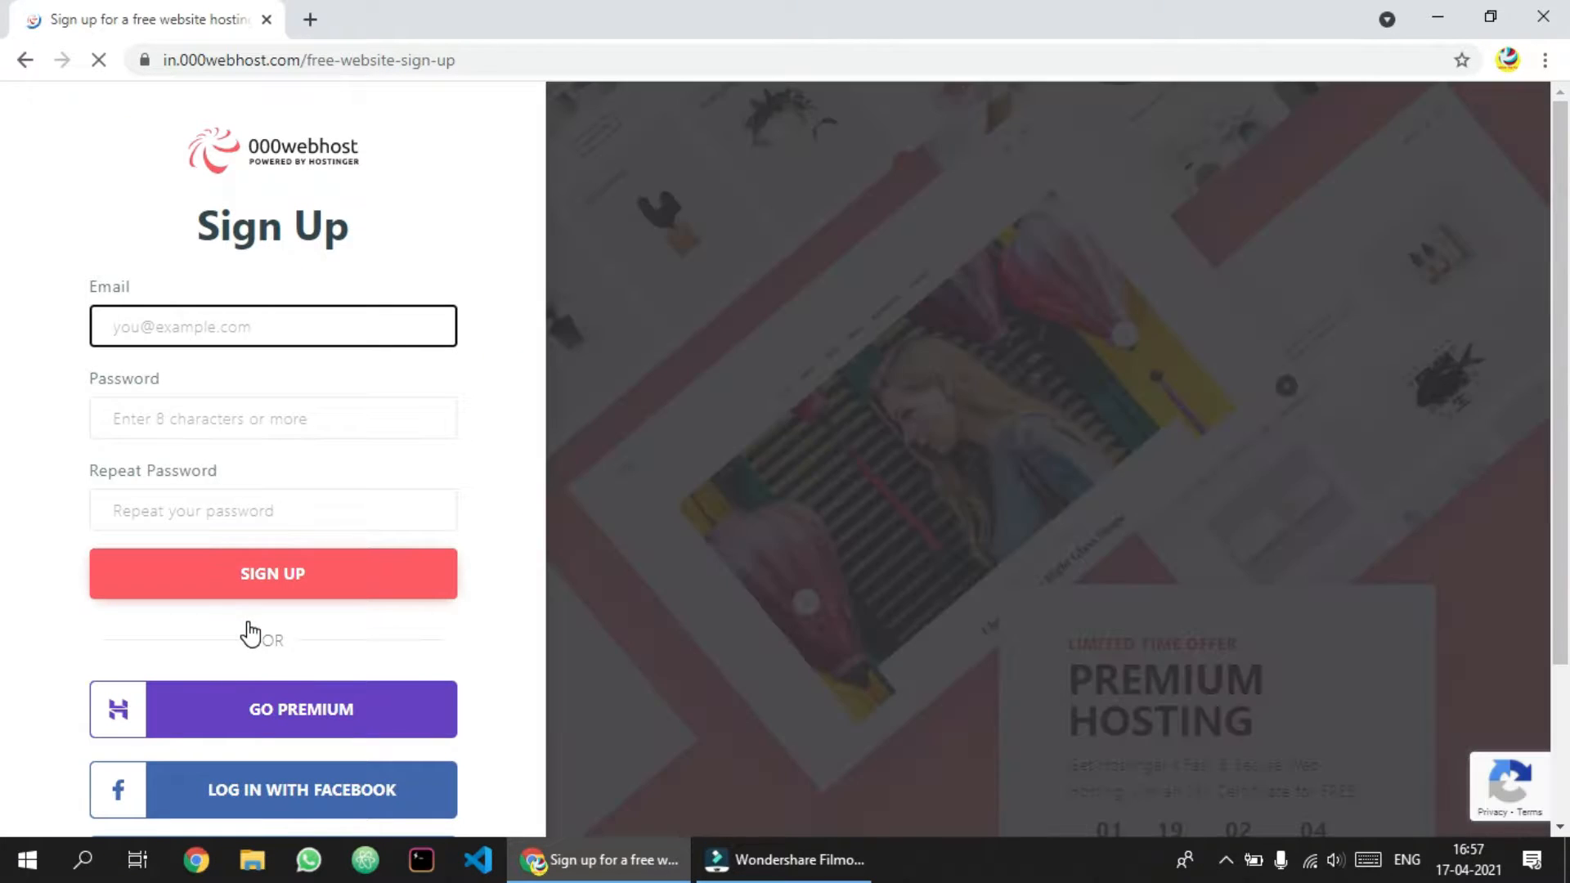
# Log in with Google, begin the new-website setup, and browse the purpose cards
pyautogui.scroll(-1, 248, 625)
pyautogui.click(341, 785)
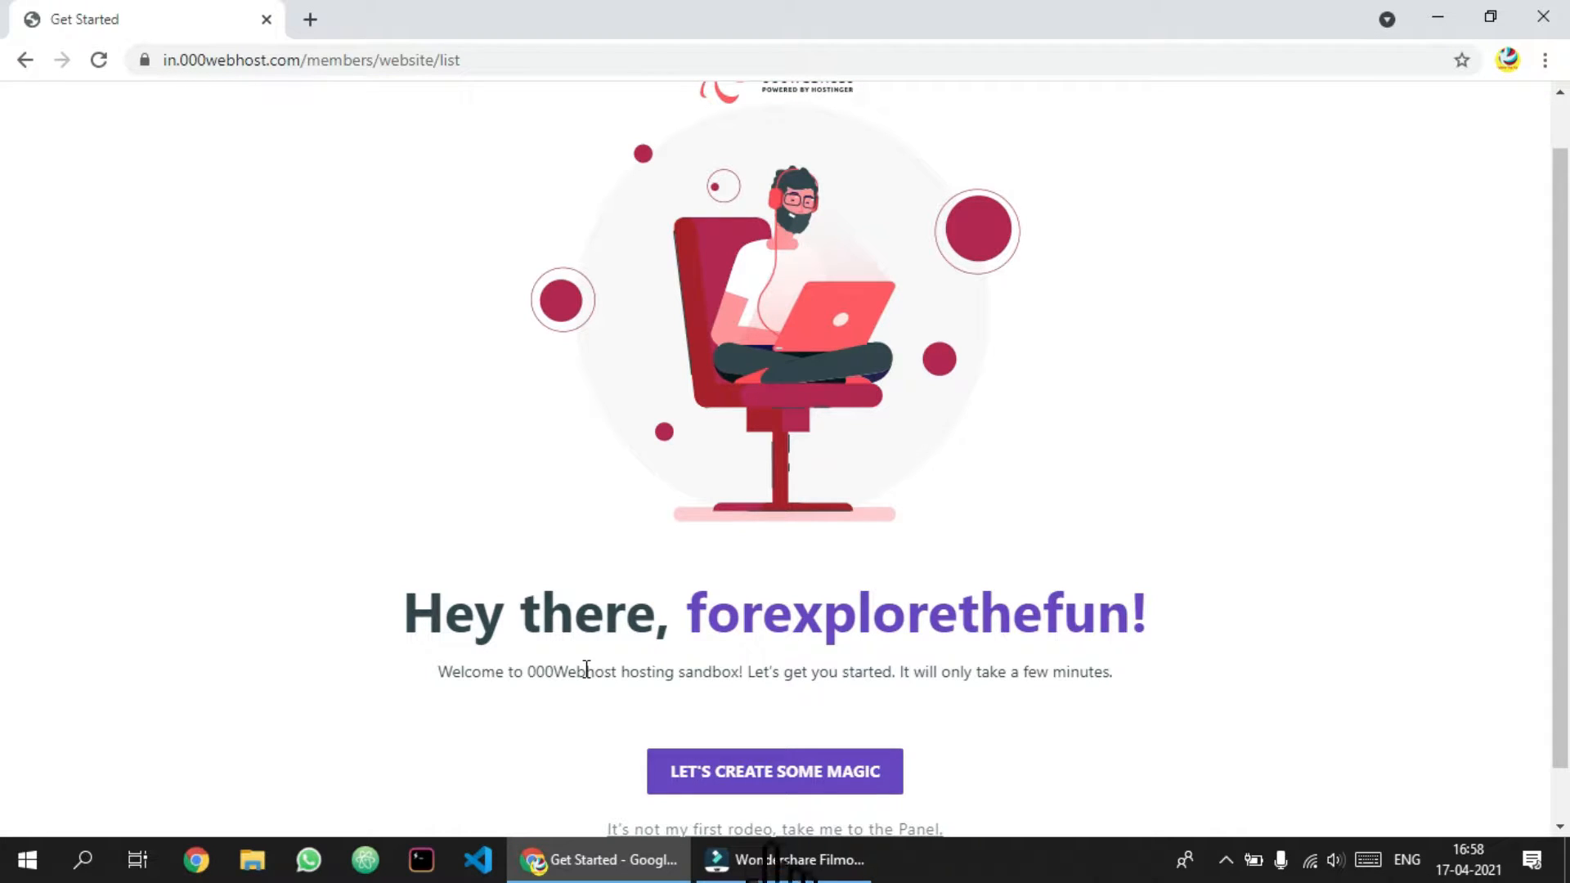
pyautogui.click(713, 769)
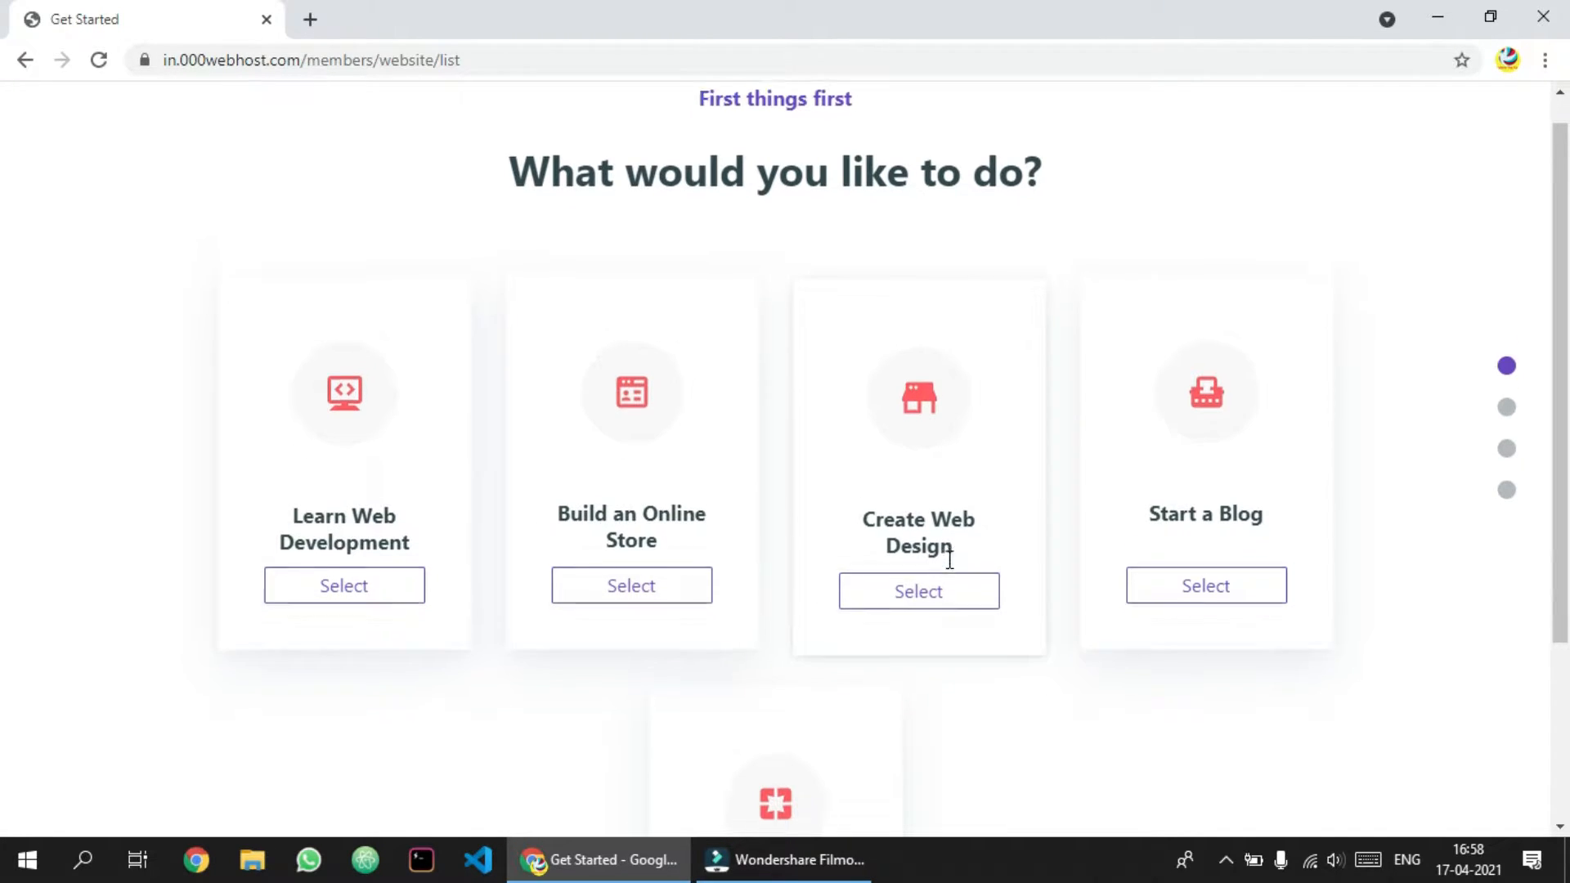
pyautogui.scroll(-2, 946, 567)
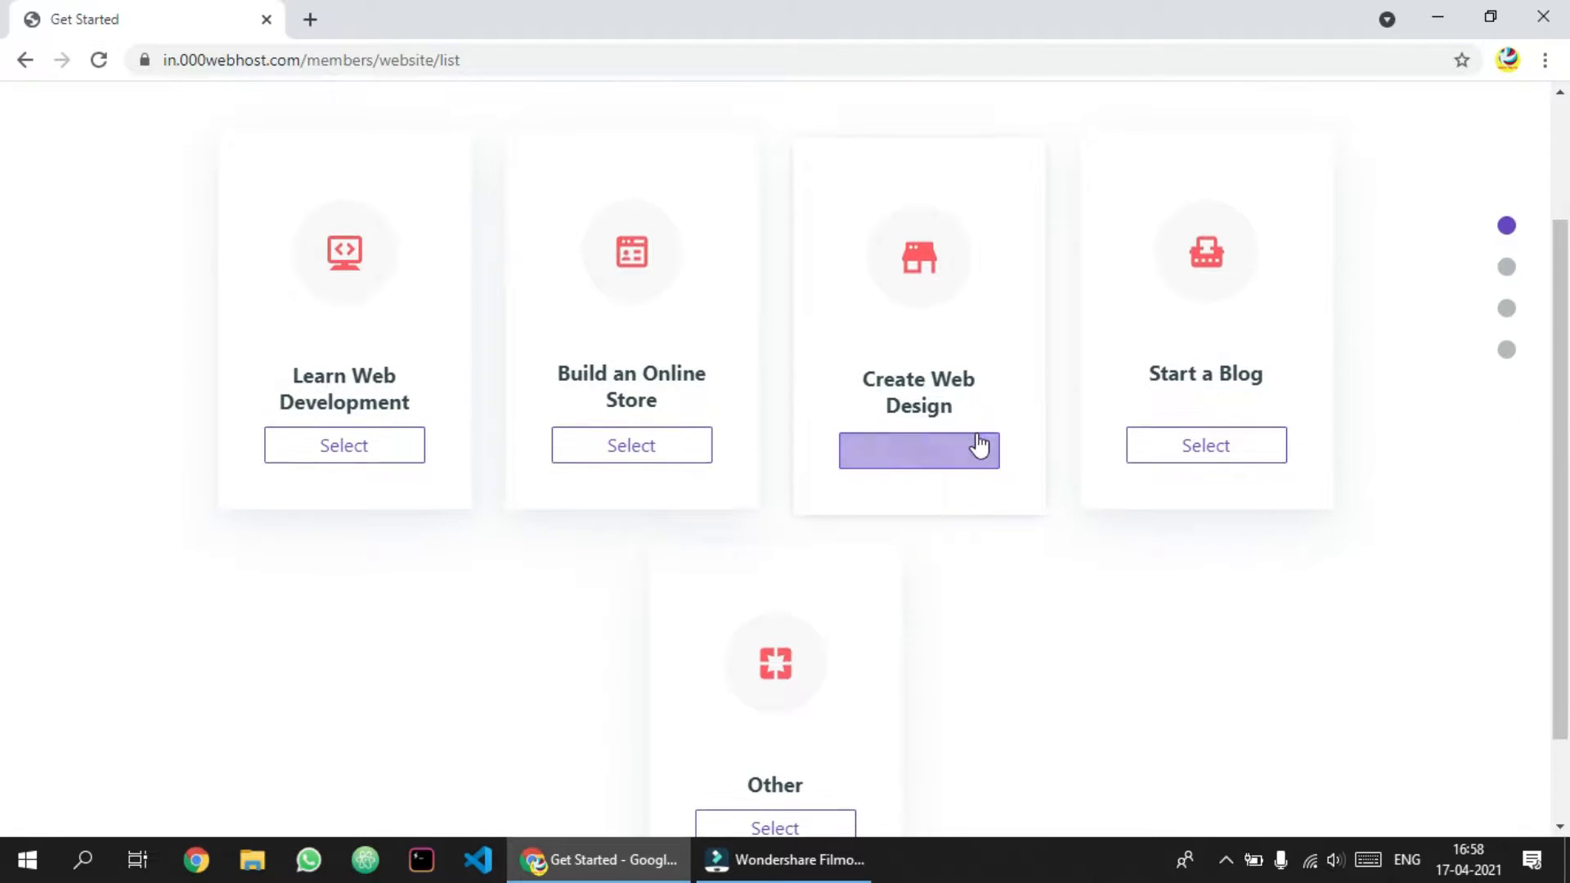
pyautogui.scroll(-1, 1202, 474)
pyautogui.scroll(-1, 1177, 515)
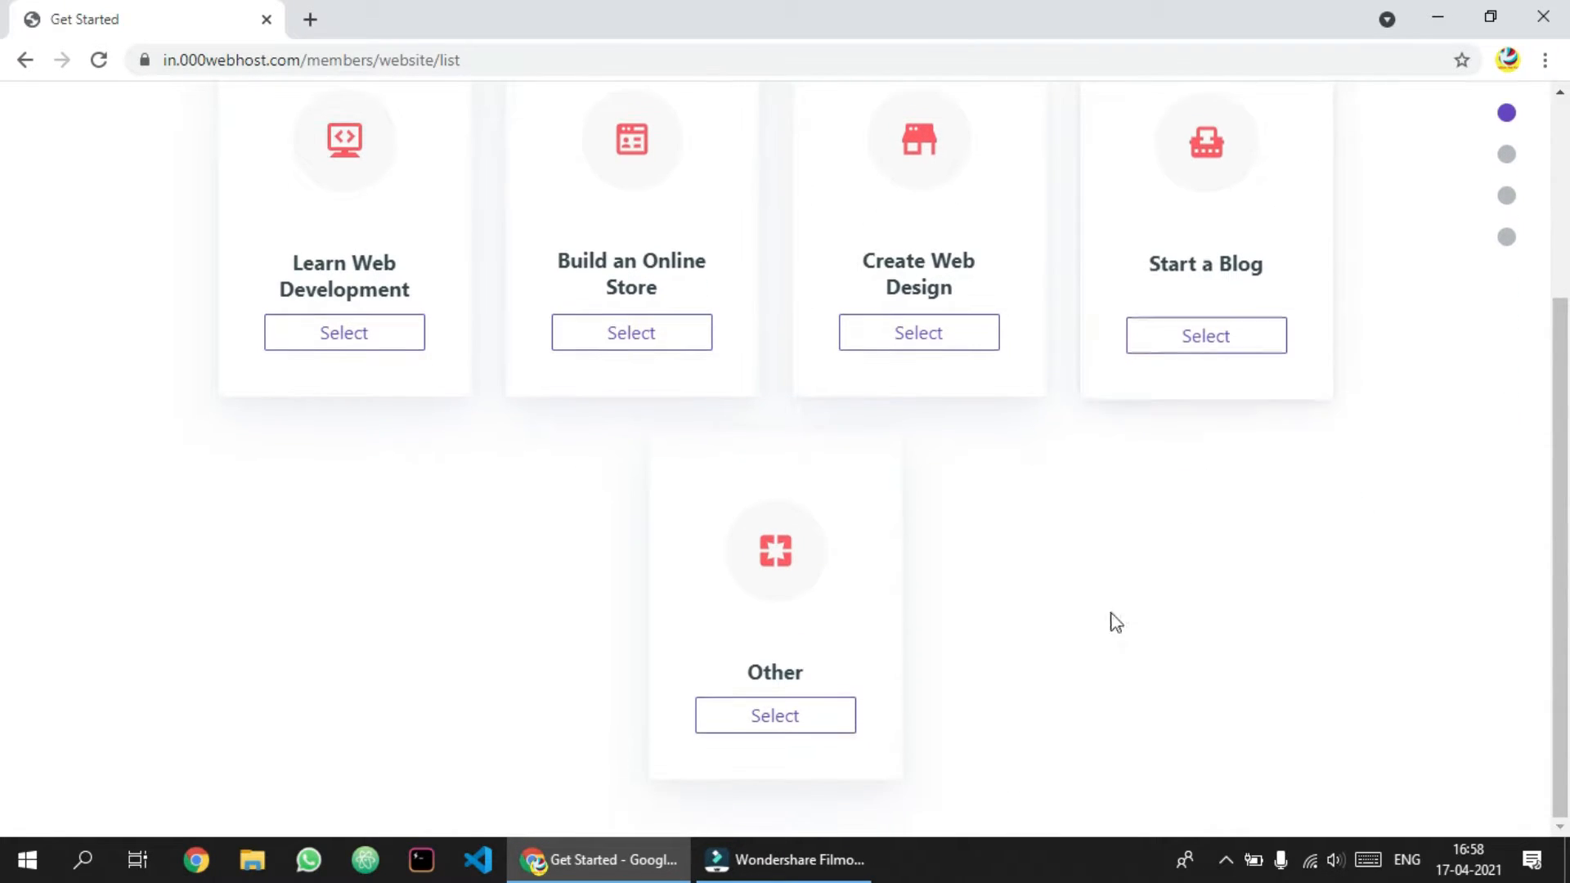
# Choose Other, name the site 'explorers', replace the generated password, and submit
pyautogui.click(812, 731)
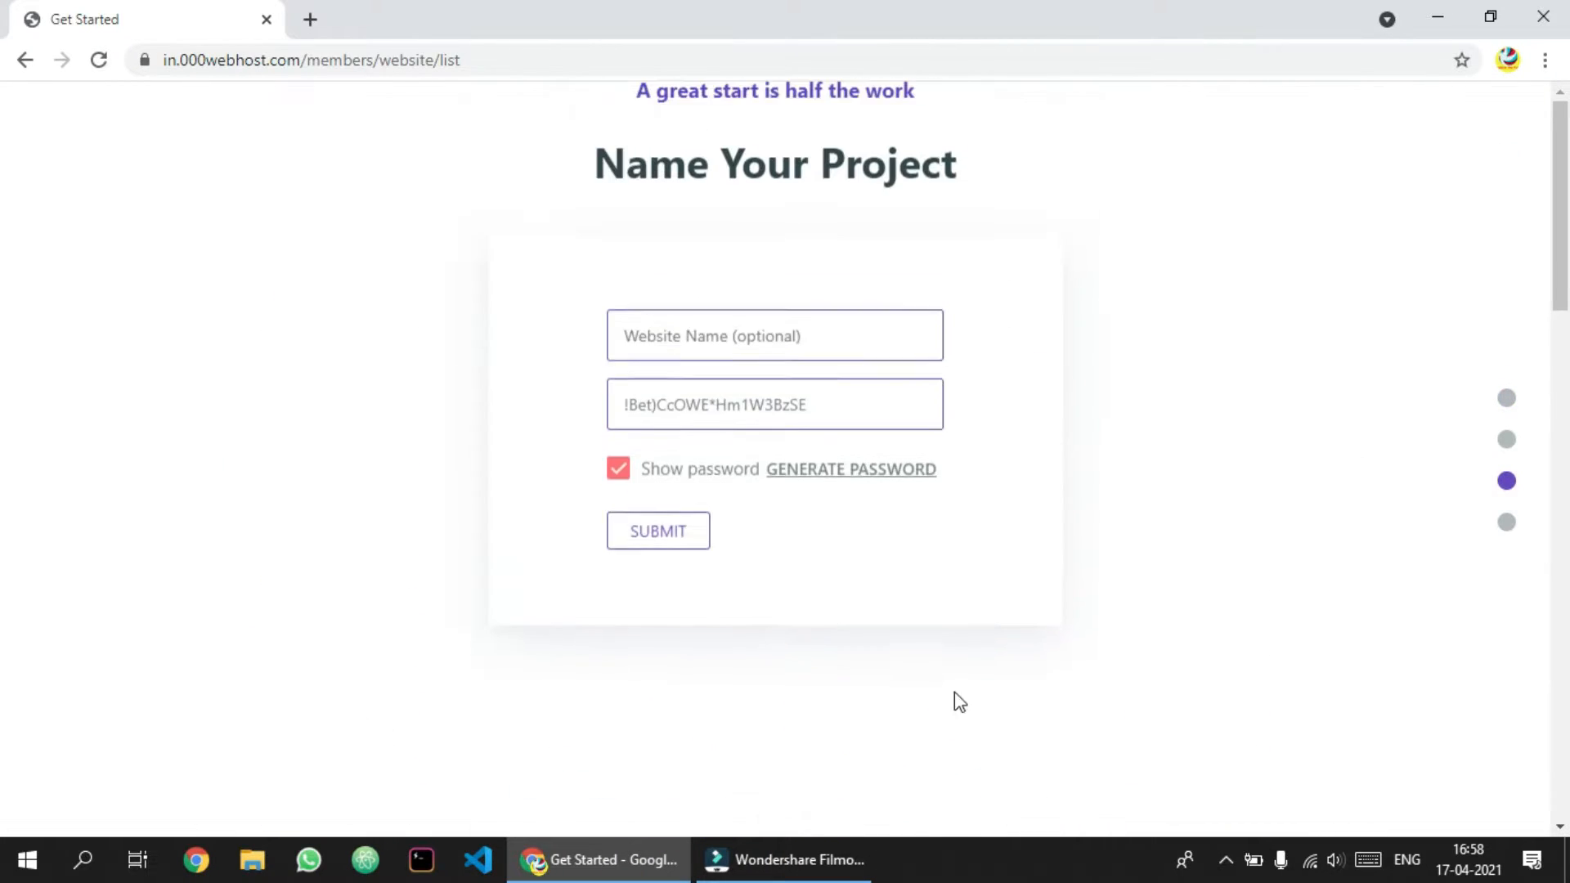
pyautogui.click(843, 430)
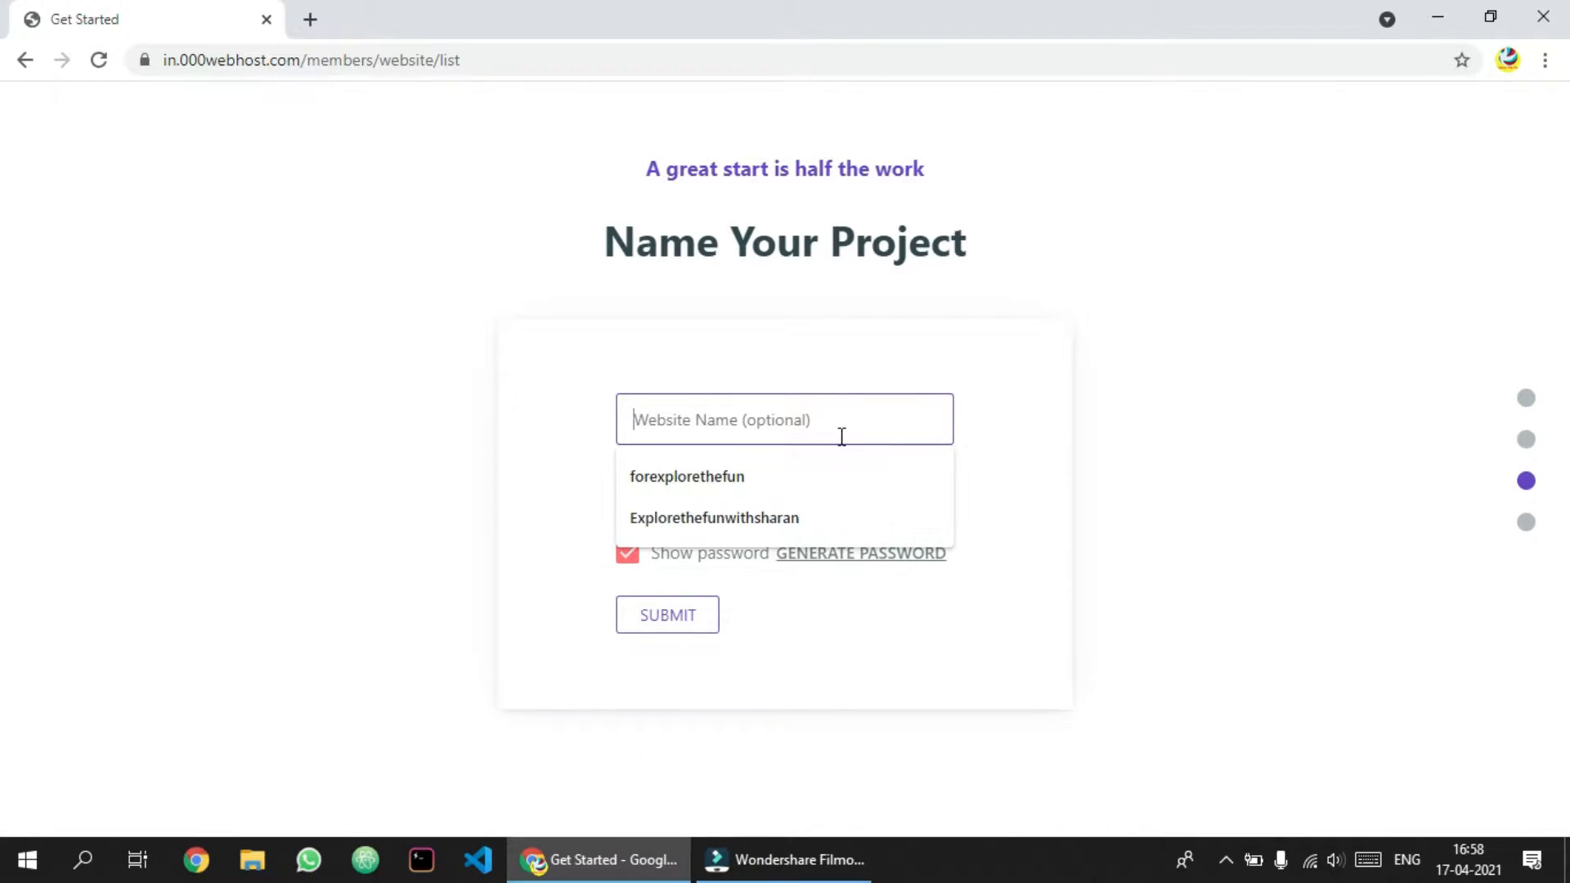
pyautogui.click(629, 556)
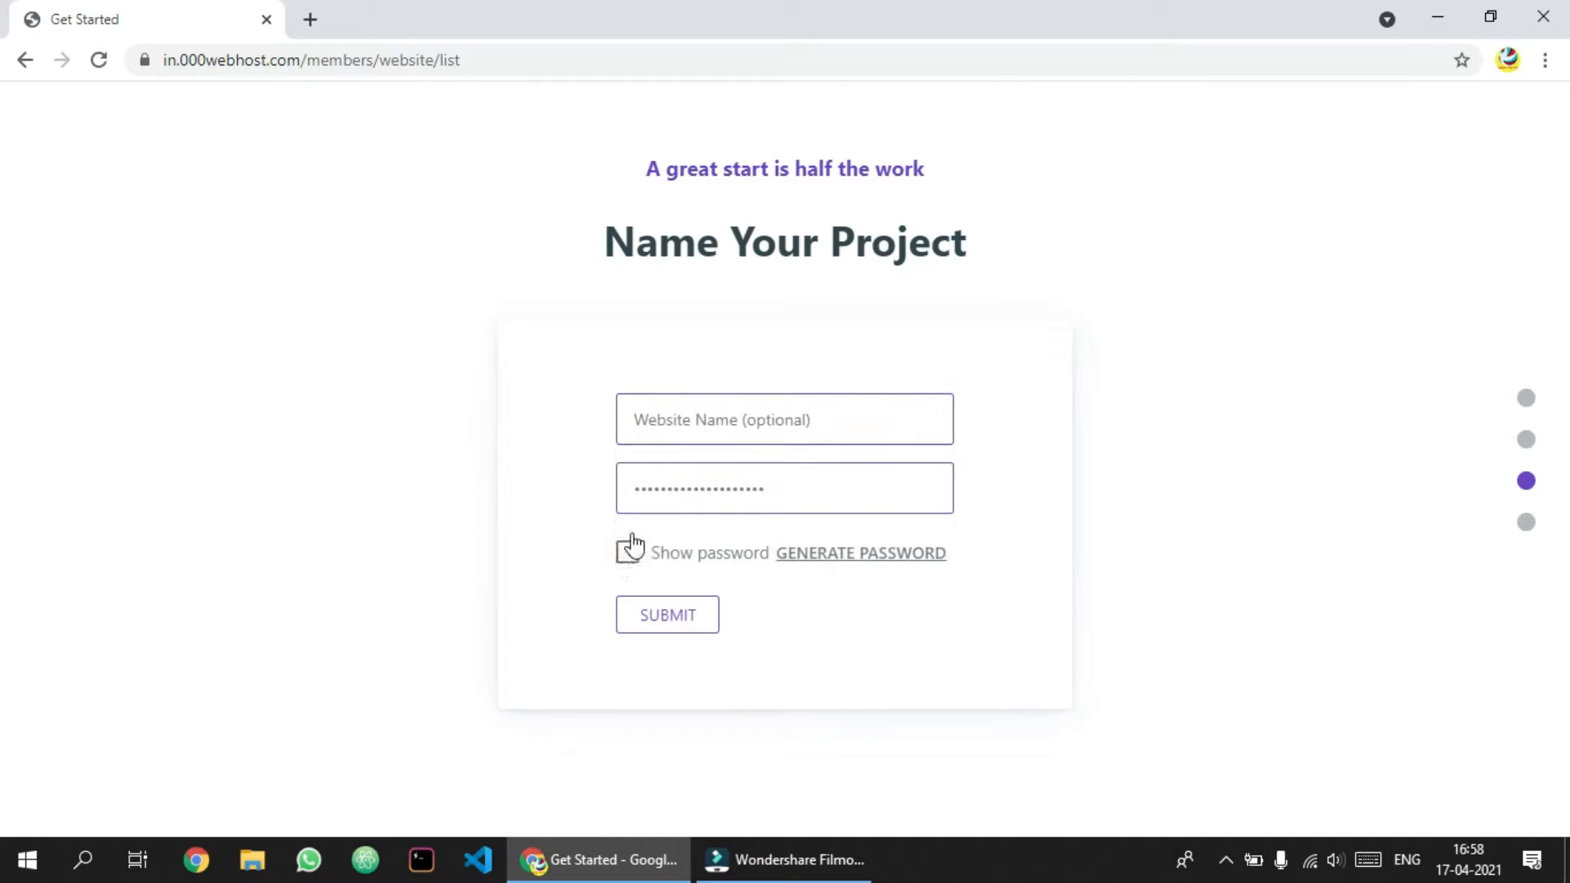
pyautogui.click(733, 424)
pyautogui.write('ex')
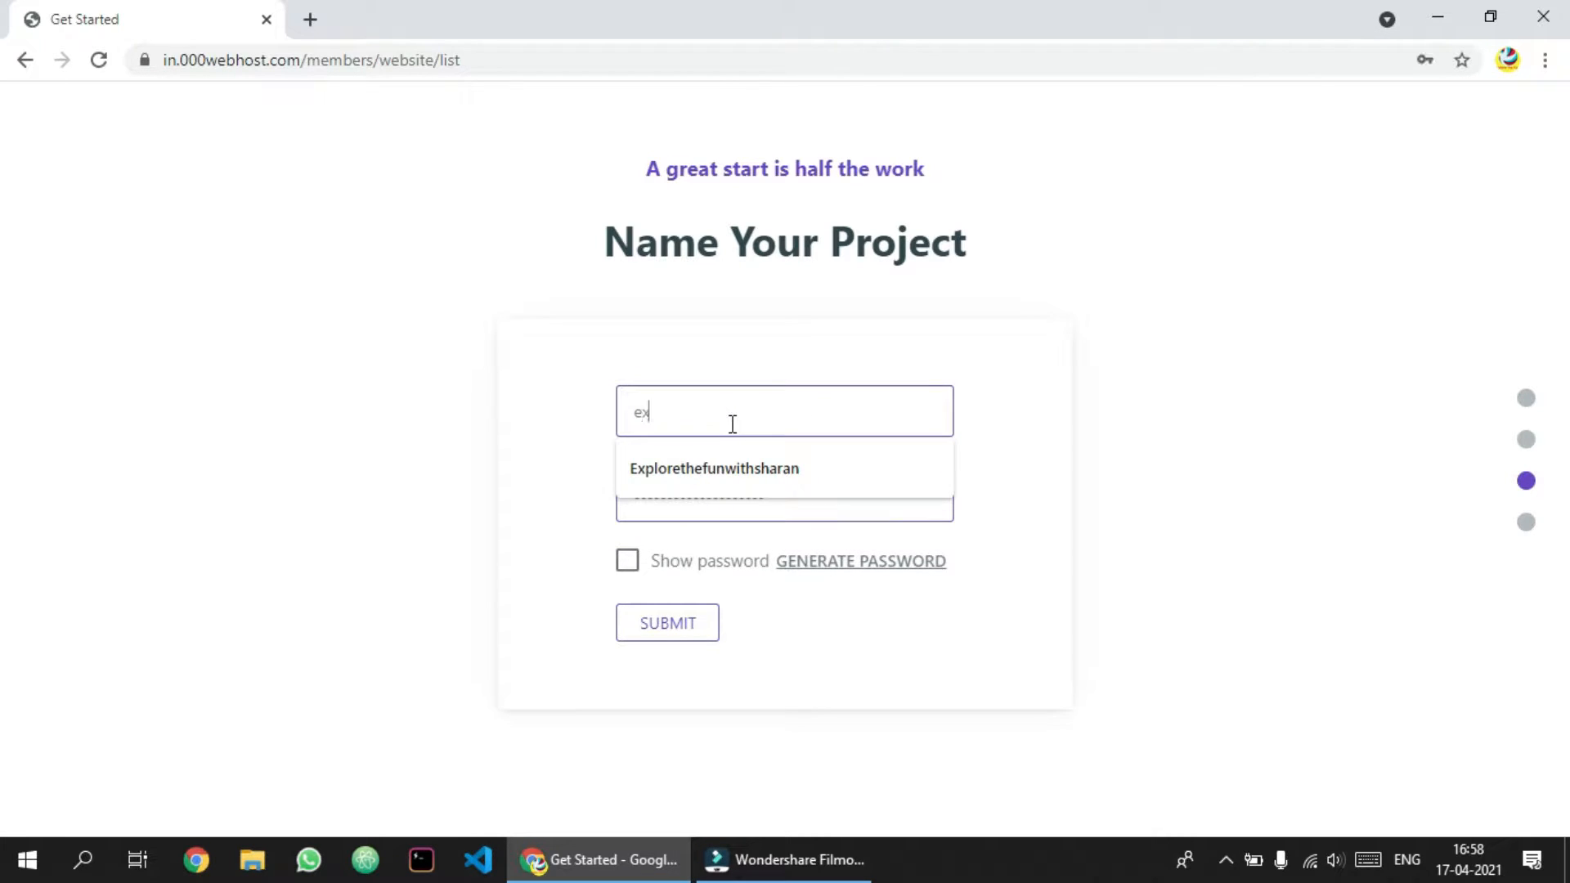
pyautogui.write('plorers')
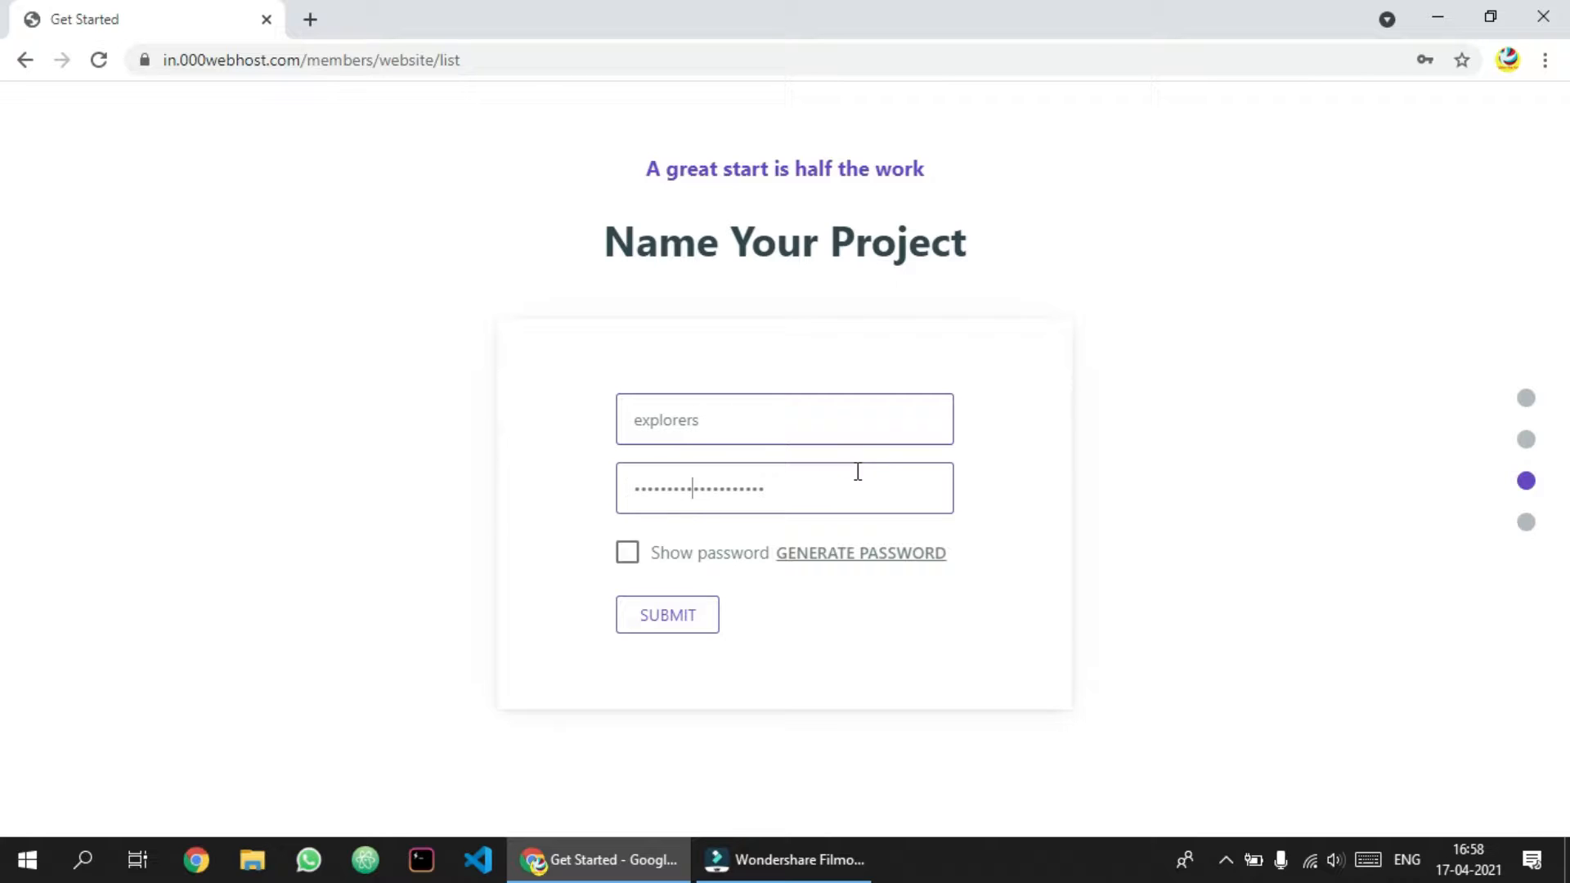
pyautogui.moveTo(851, 473); pyautogui.dragTo(452, 491)
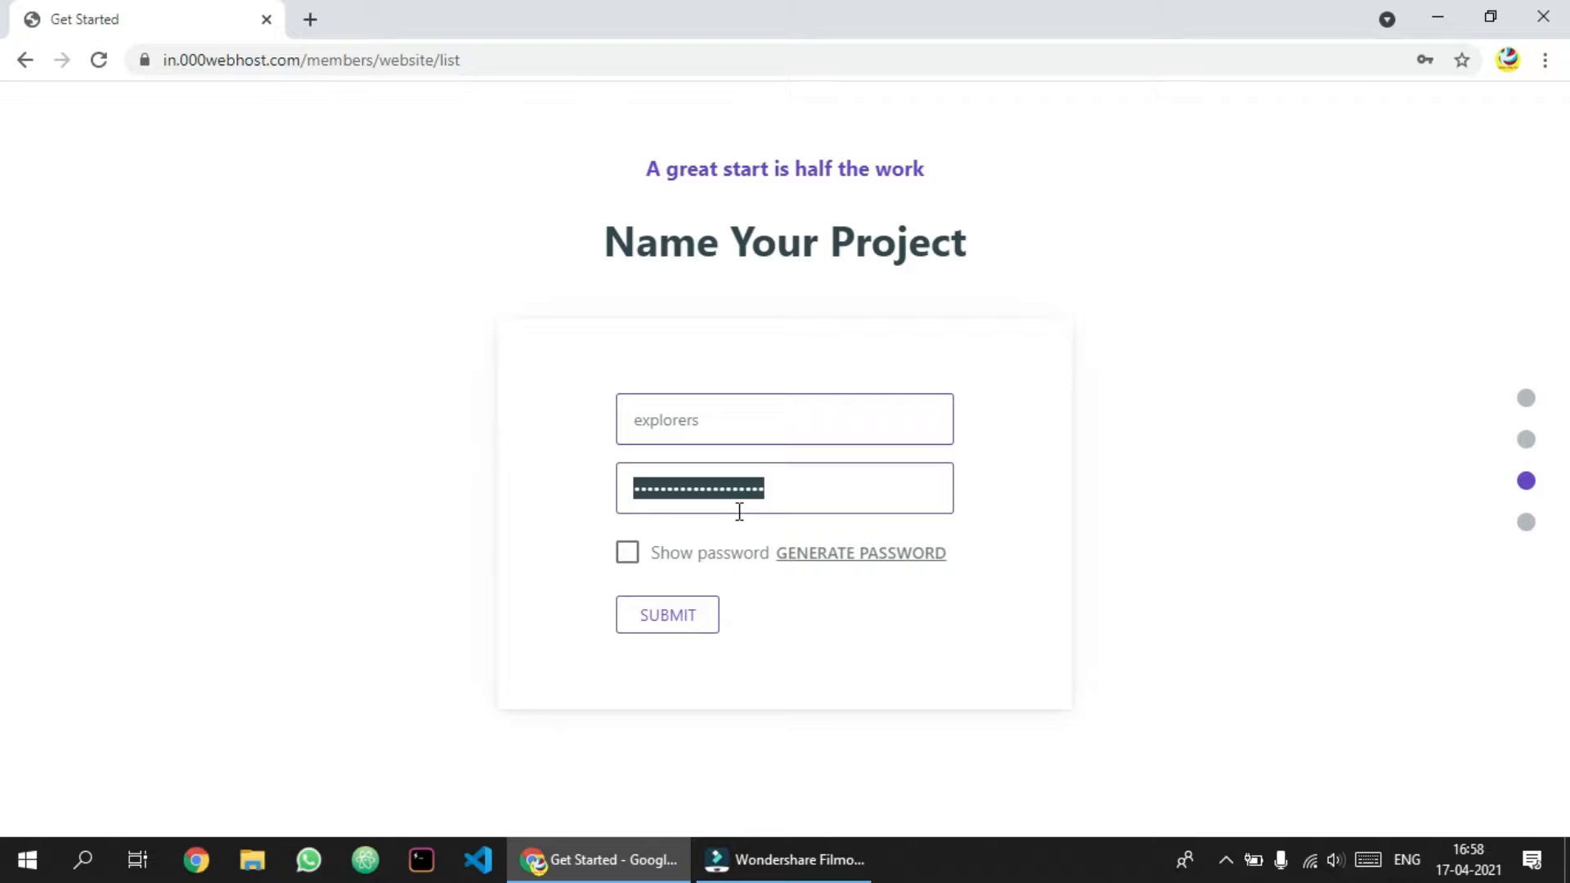
pyautogui.press('BackSpace')
pyautogui.write('••')
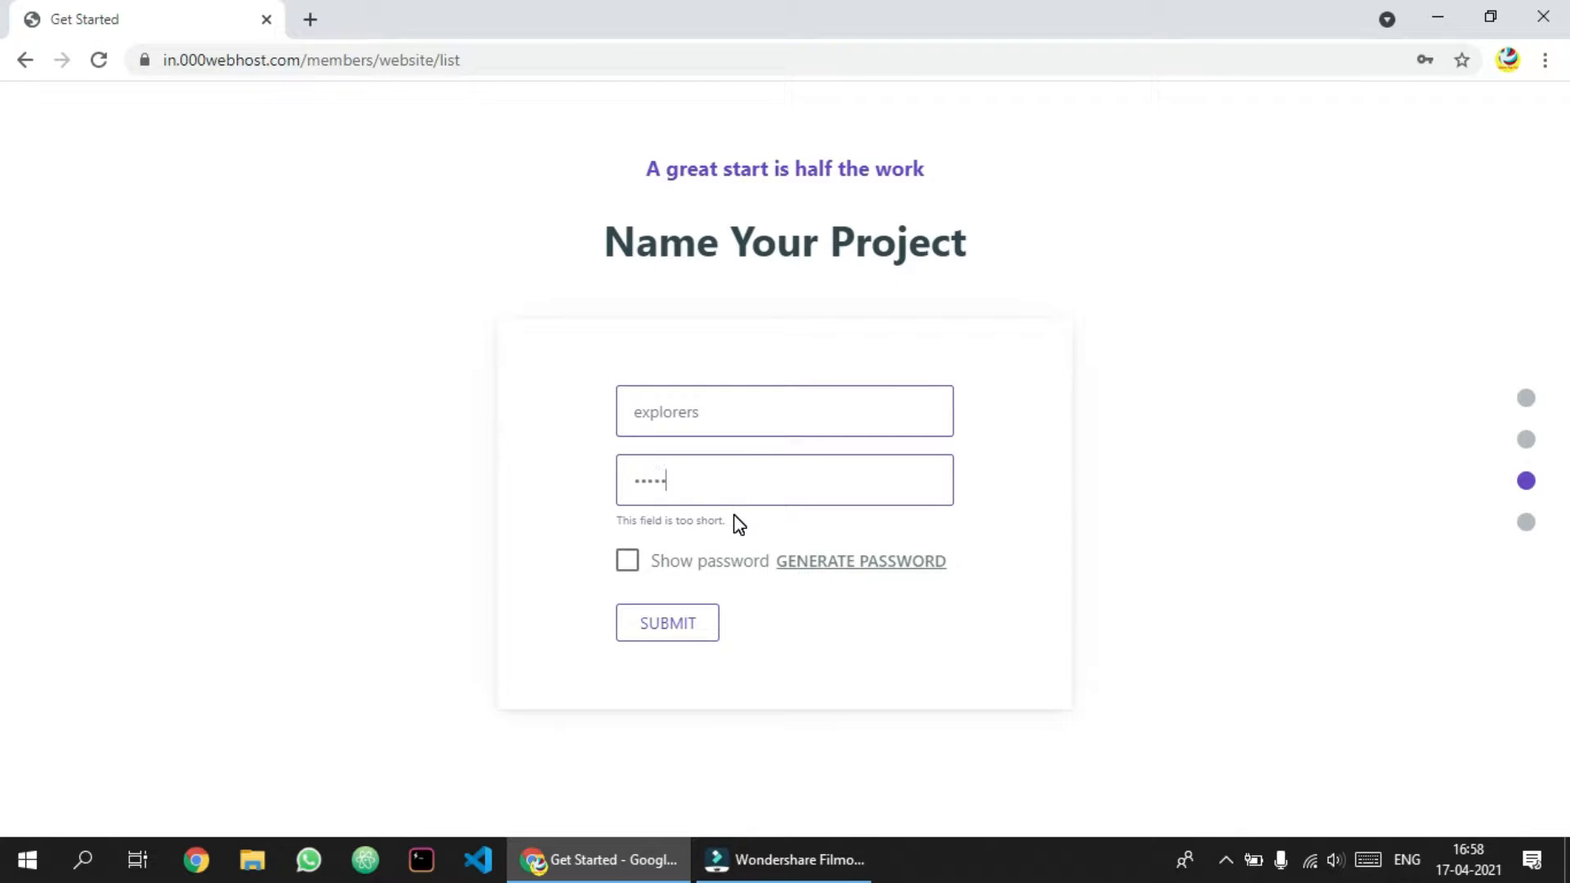
pyautogui.write('••••••')
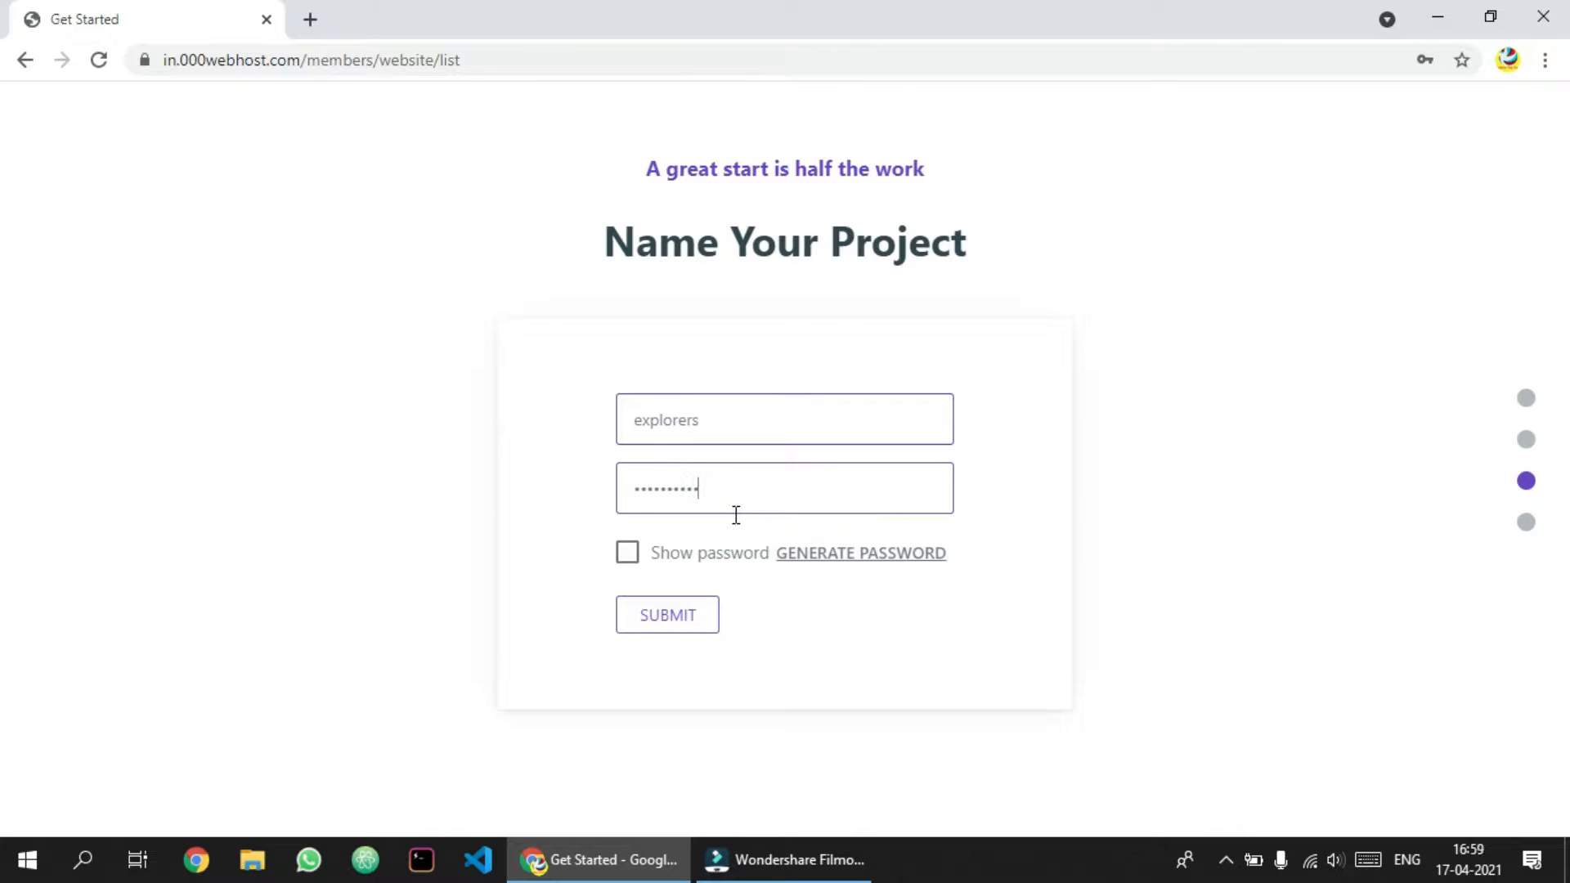
pyautogui.click(673, 623)
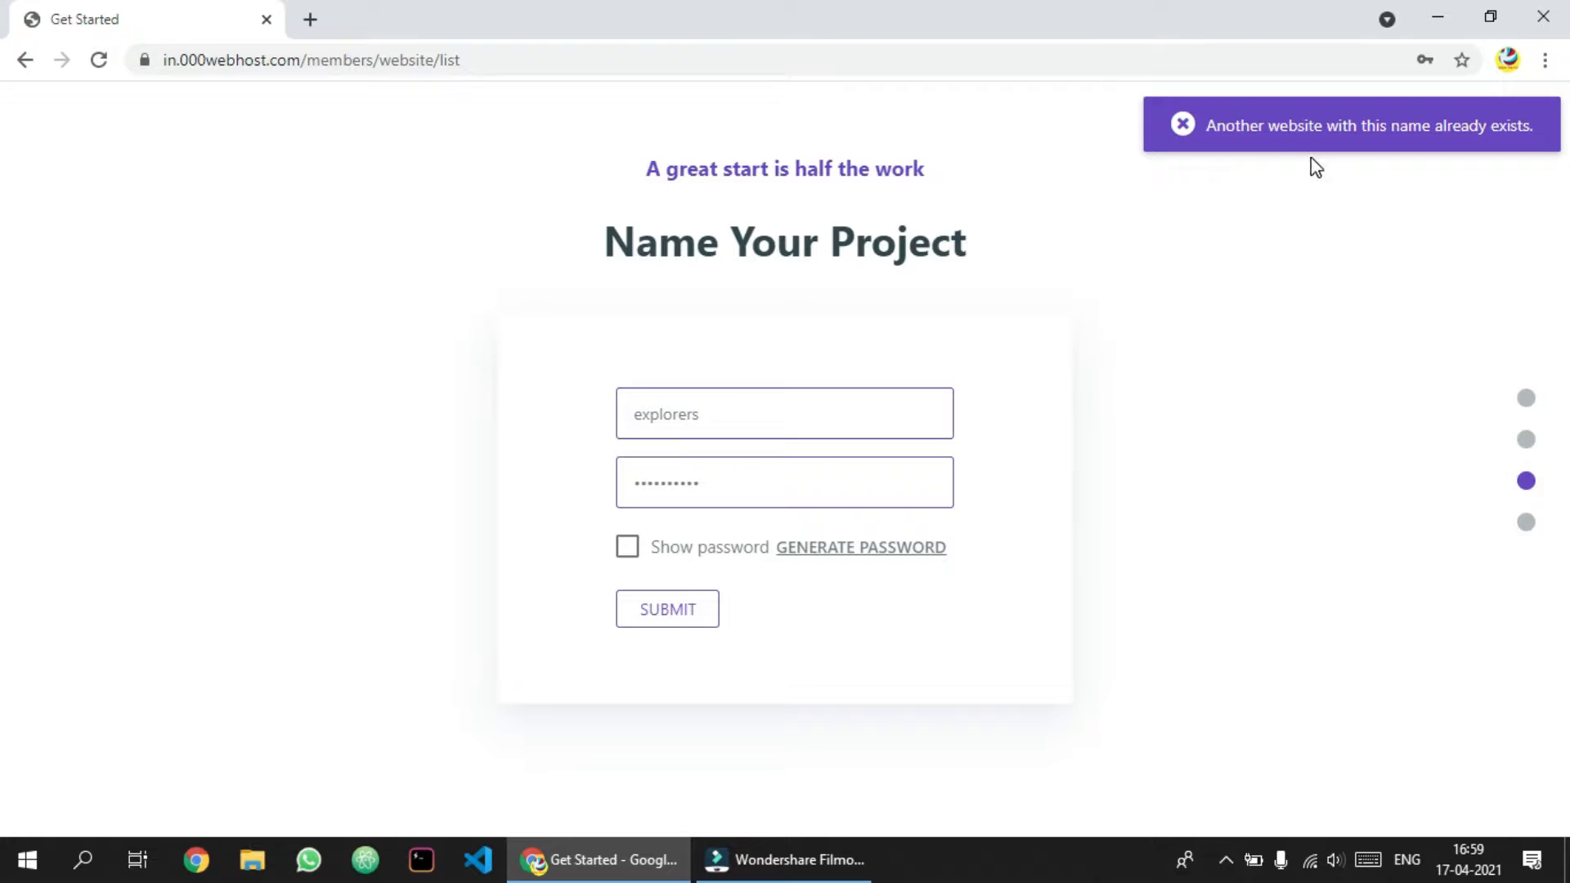
# Extend the taken name to 'explorersforfun' and submit again
pyautogui.click(873, 415)
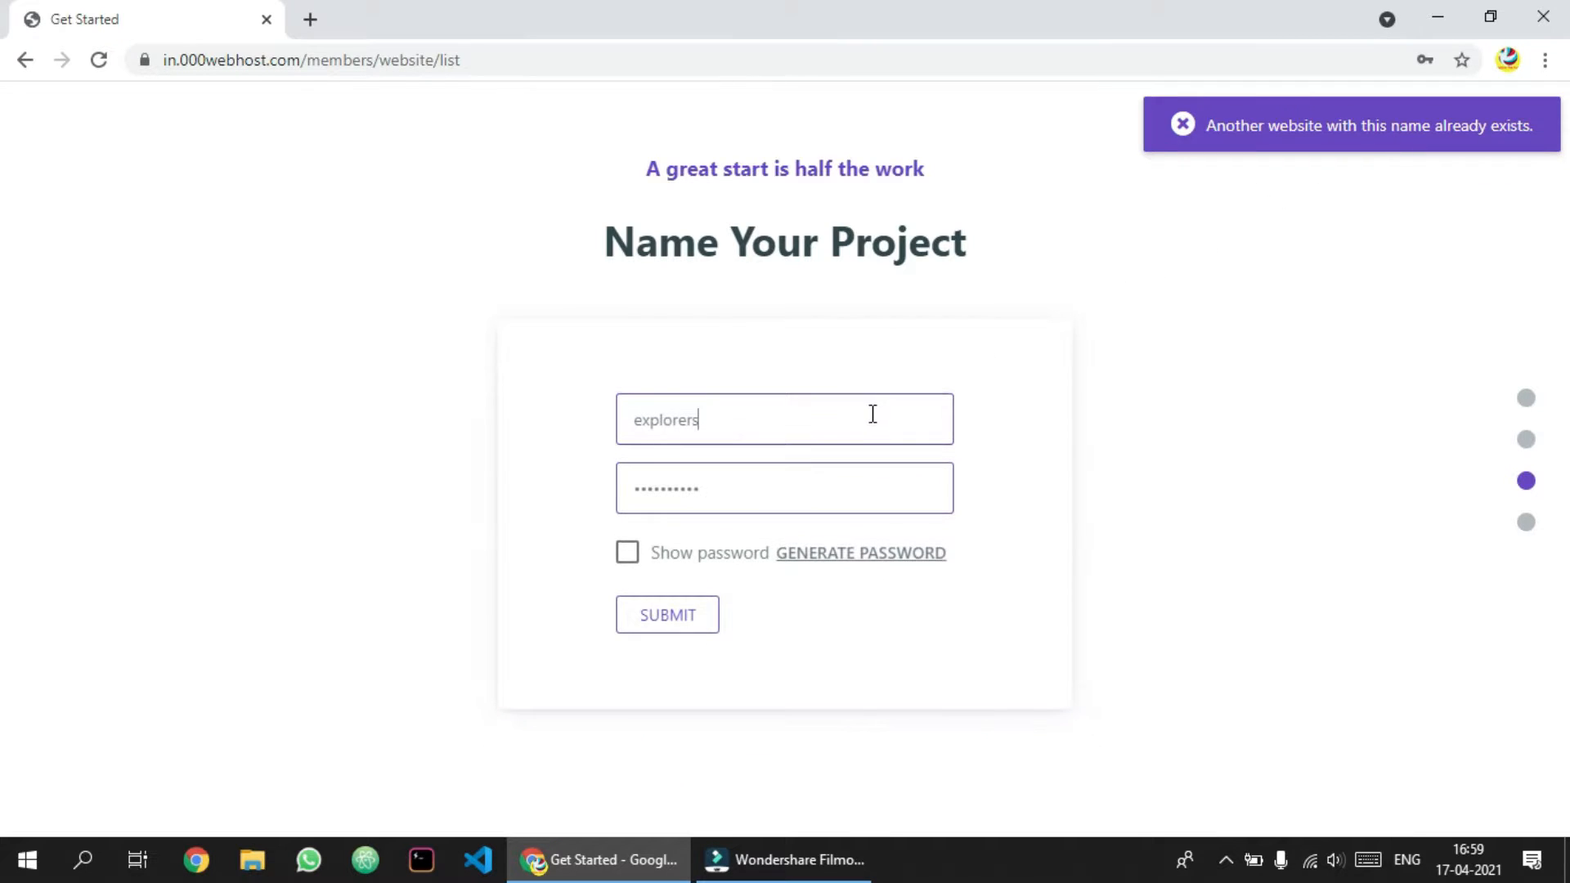
pyautogui.moveTo(700, 419); pyautogui.dragTo(532, 425)
pyautogui.click(716, 427)
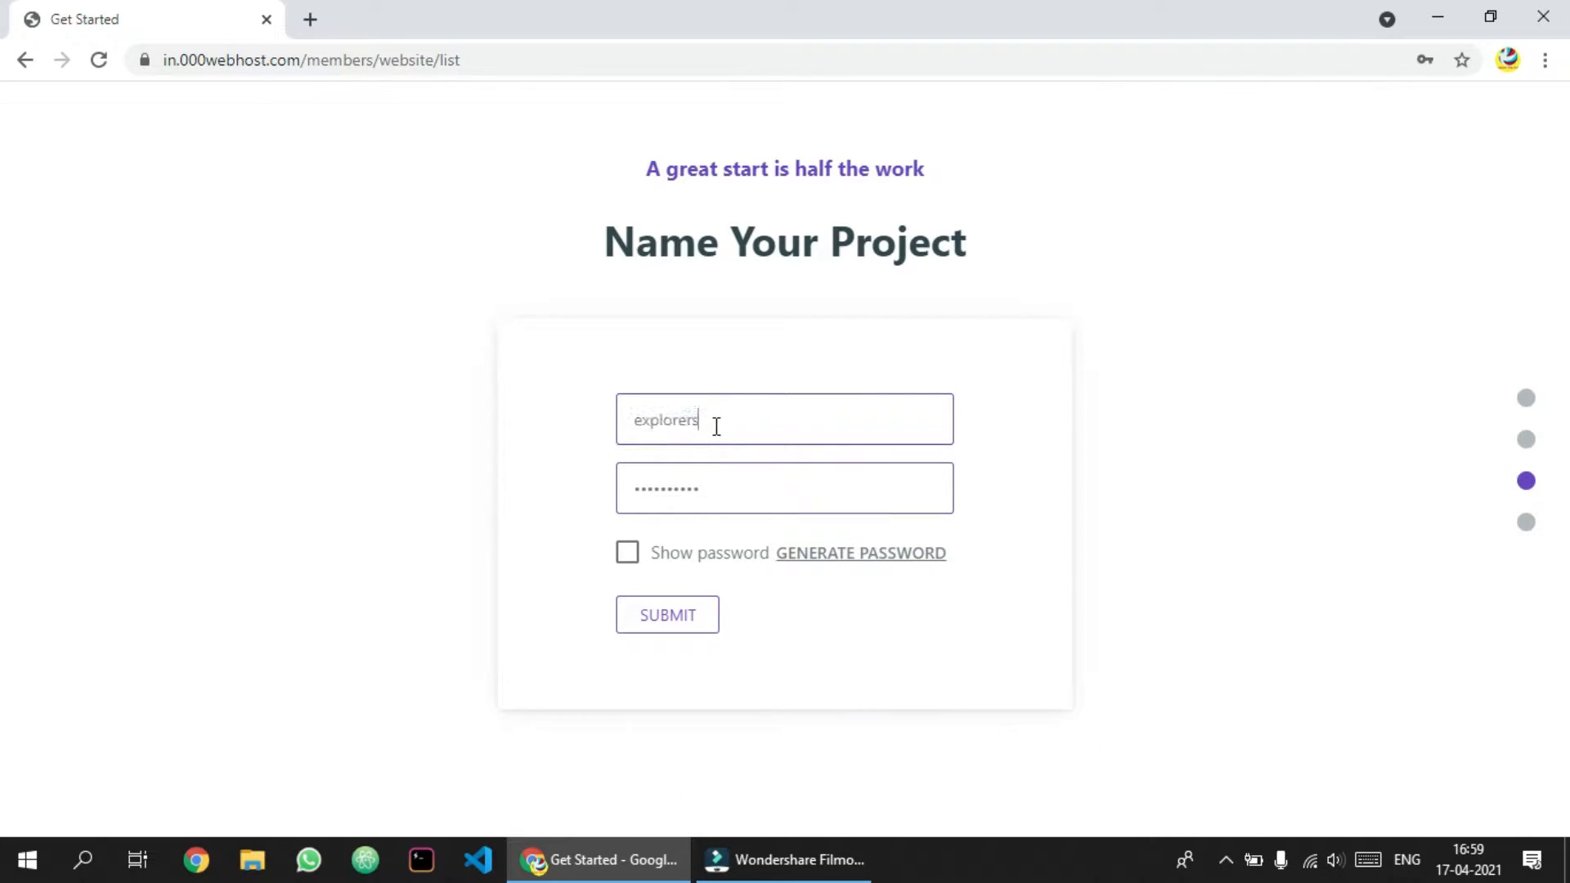
pyautogui.write('forfun')
pyautogui.click(695, 613)
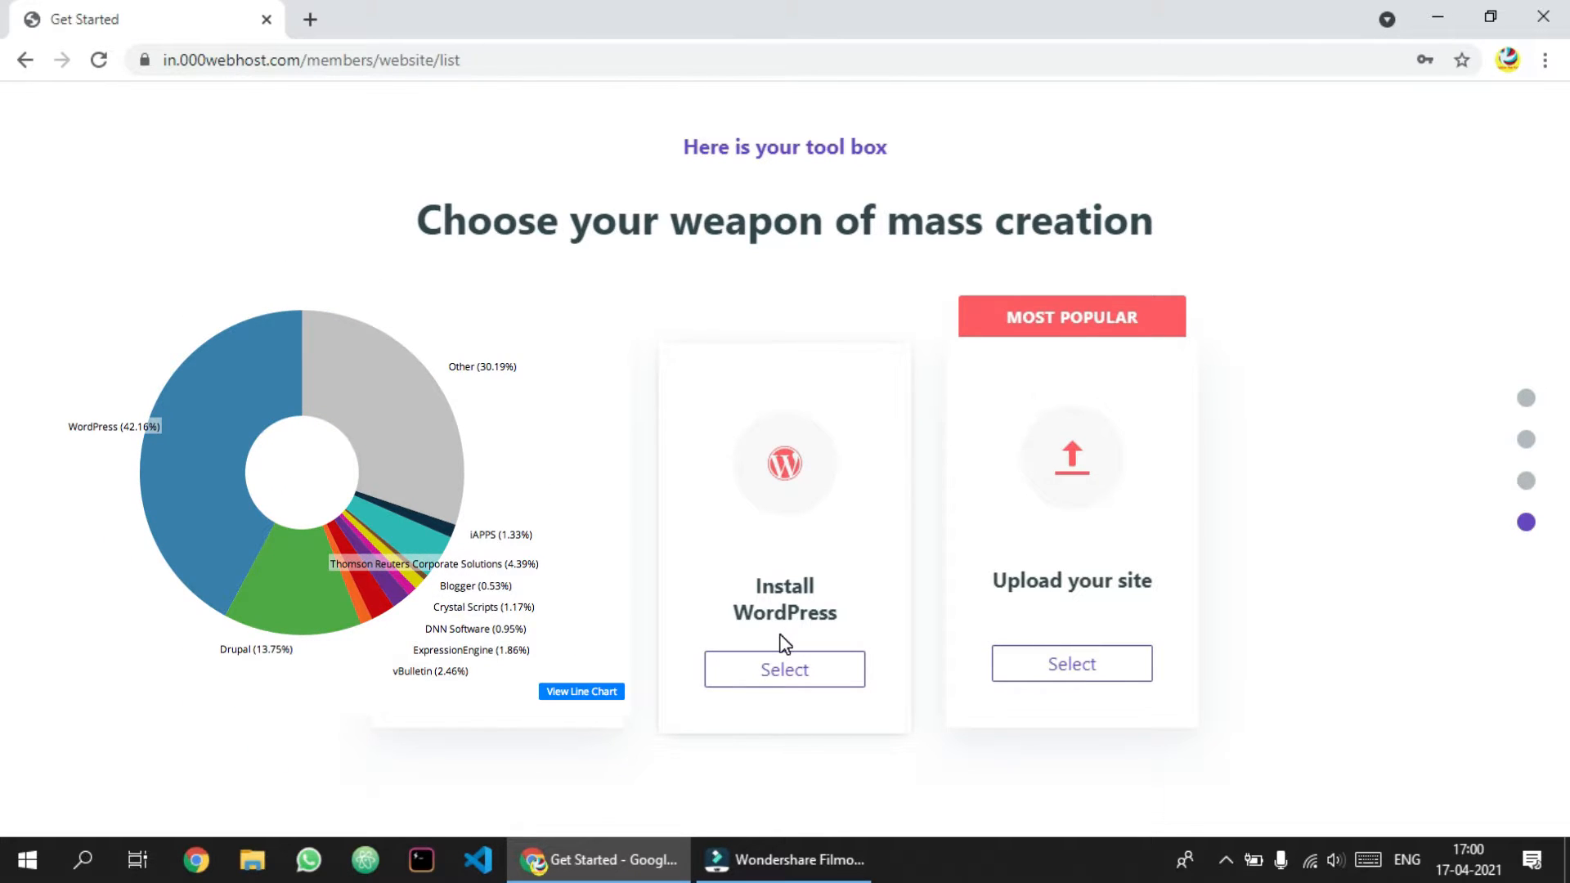
# Try a long typed admin password in the WordPress install form, then close it
pyautogui.click(783, 673)
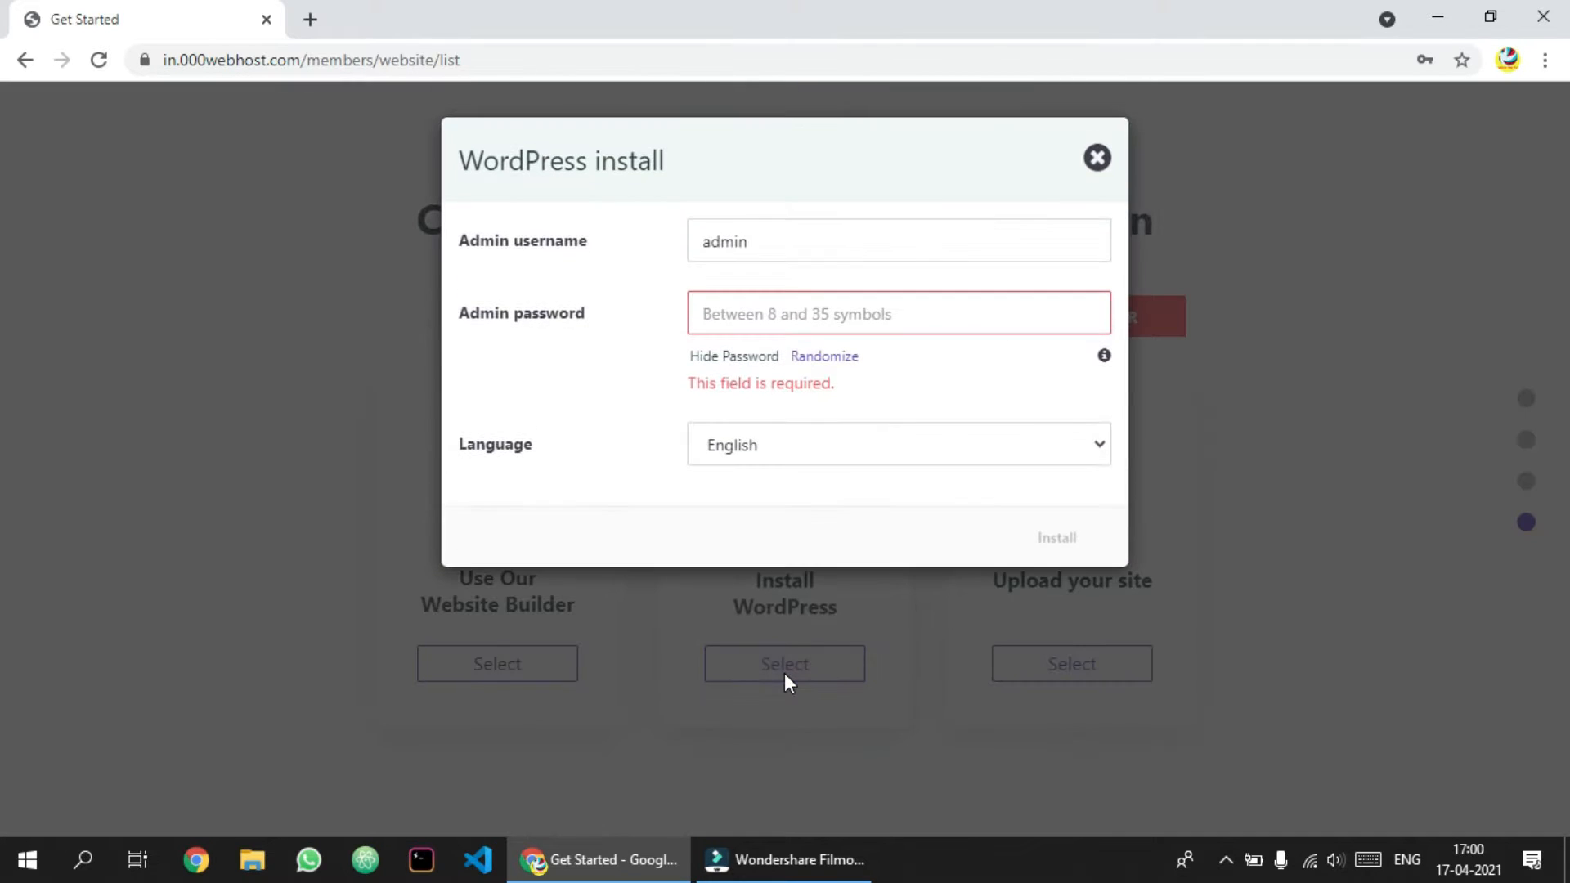
pyautogui.click(833, 318)
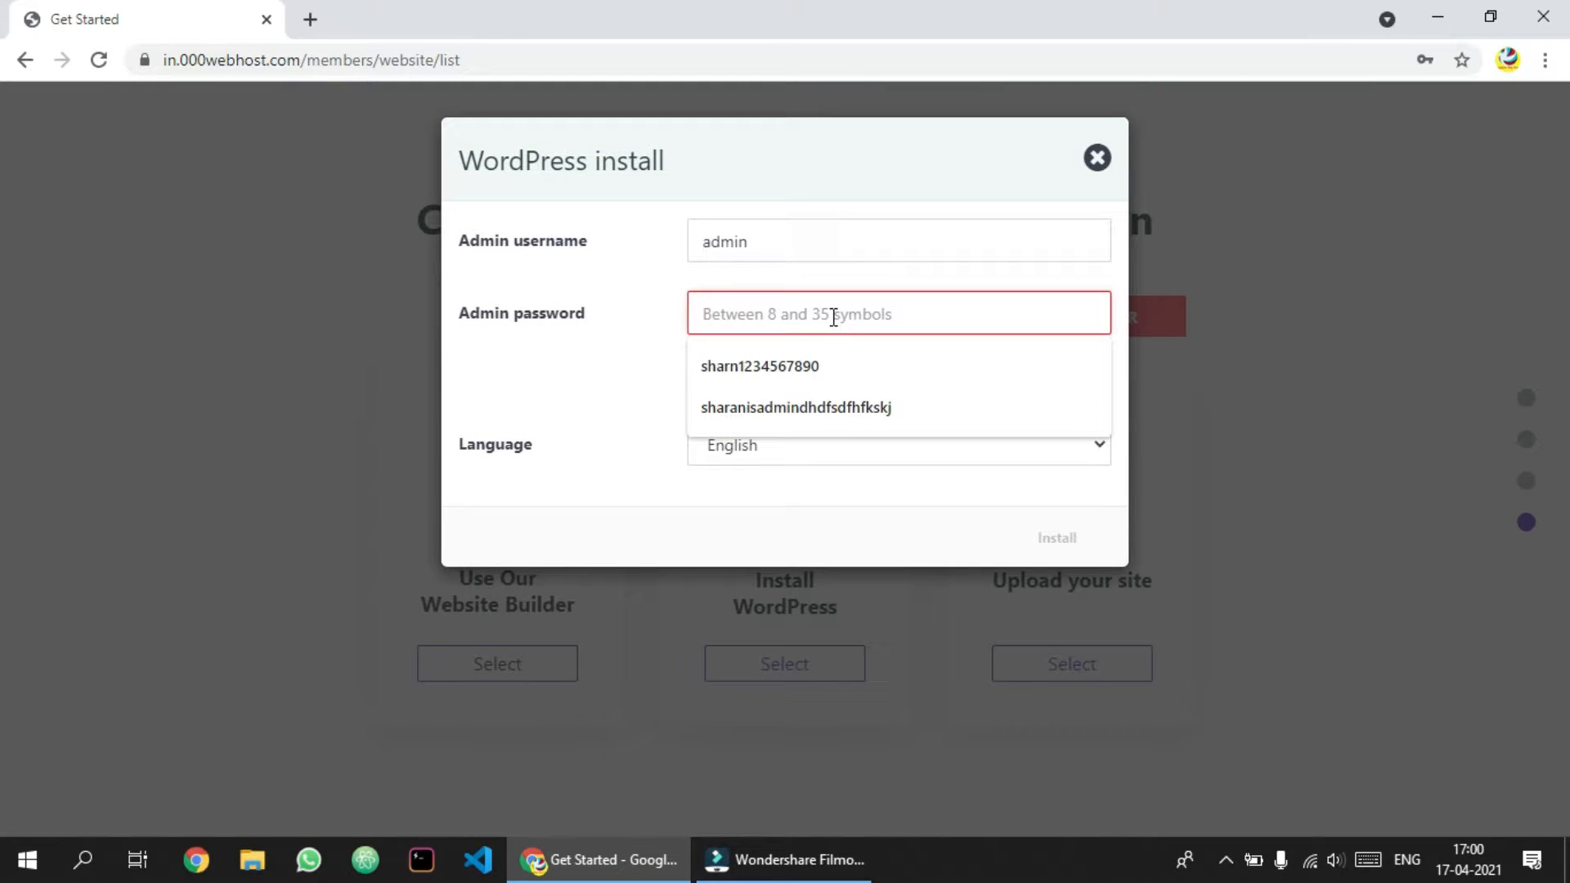
pyautogui.click(695, 366)
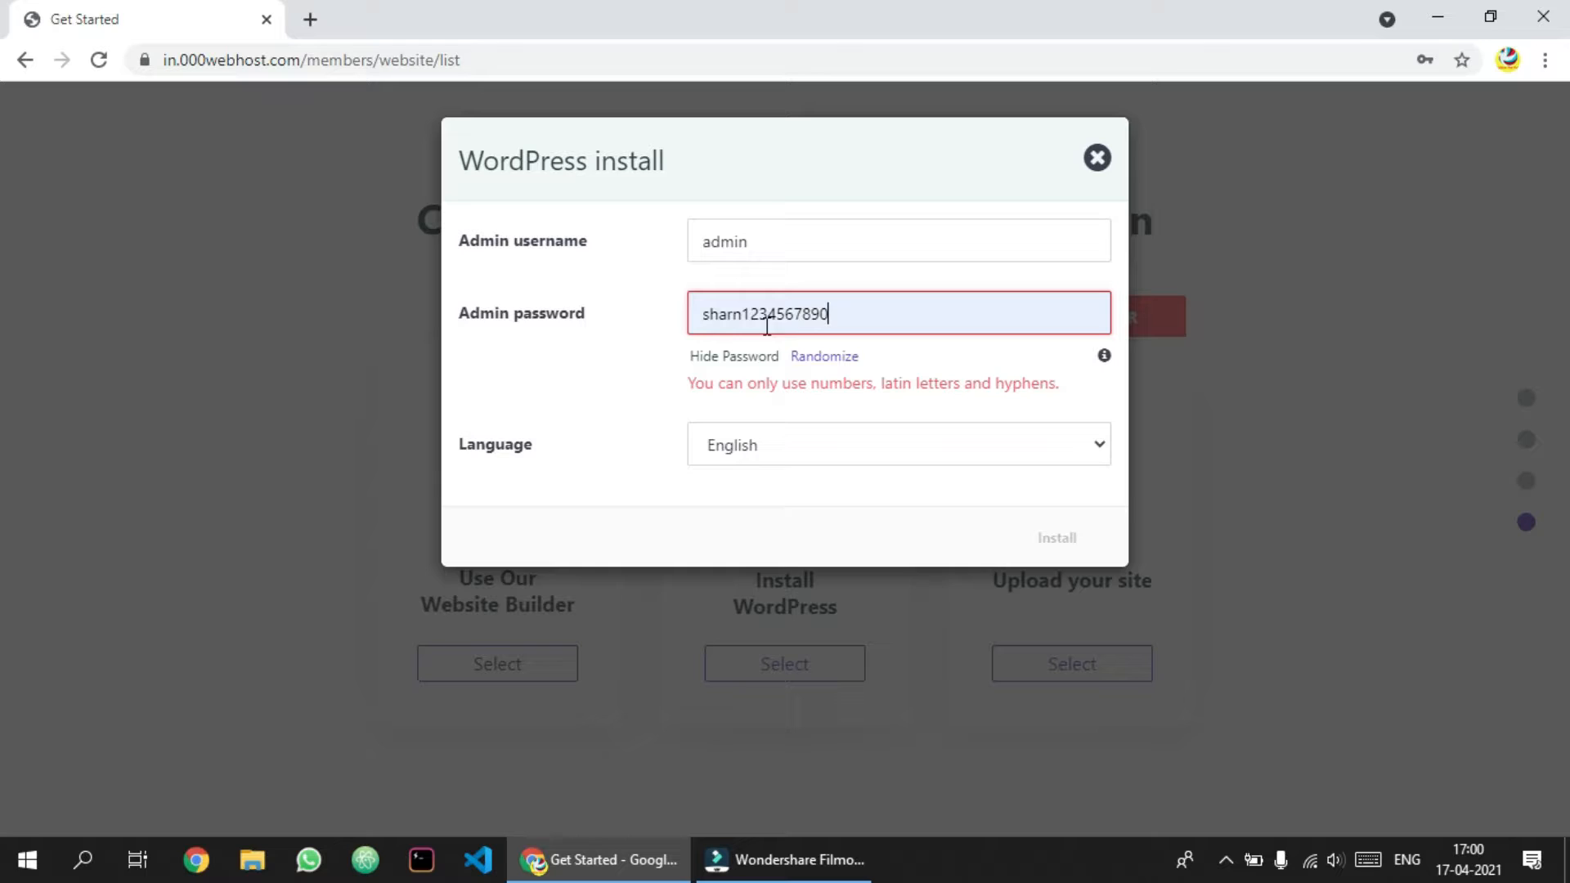
pyautogui.doubleClick(817, 314)
pyautogui.press('BackSpace')
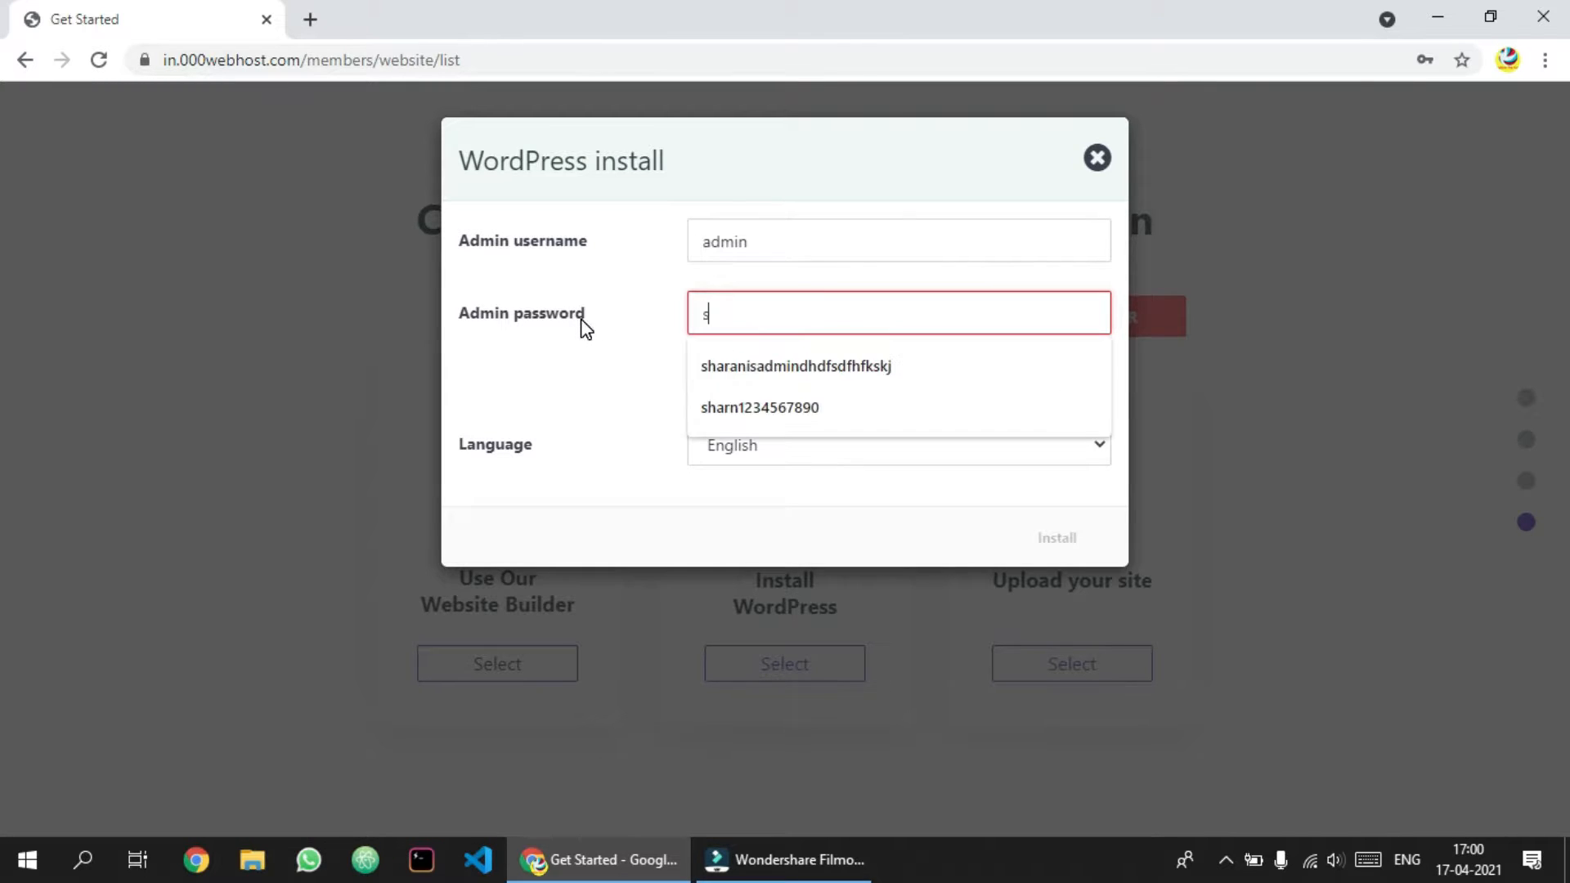
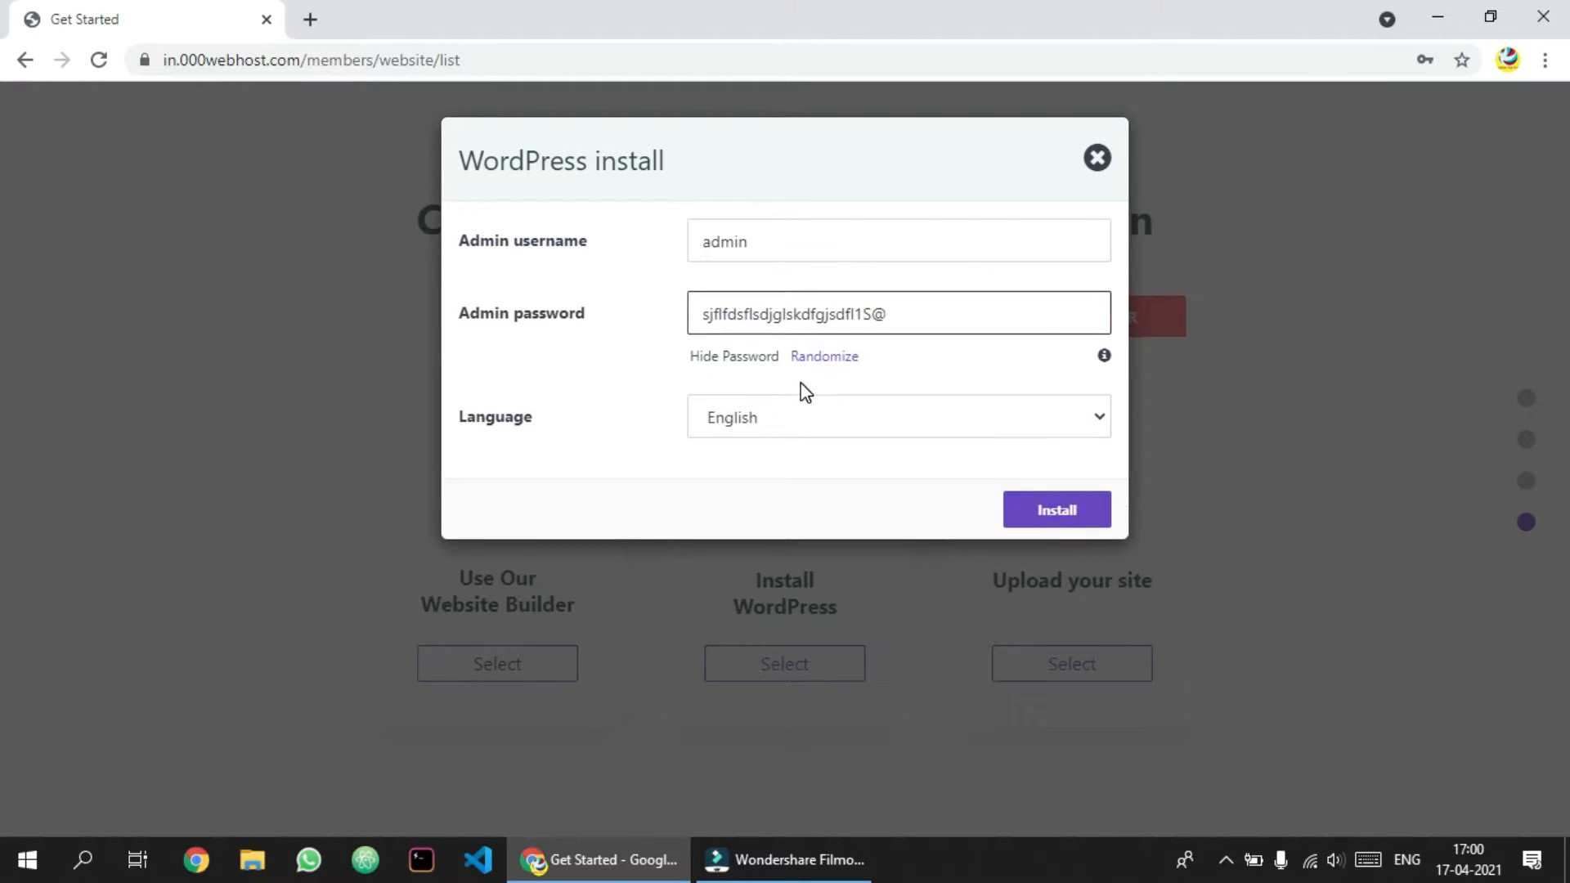
pyautogui.moveTo(967, 305); pyautogui.dragTo(420, 295)
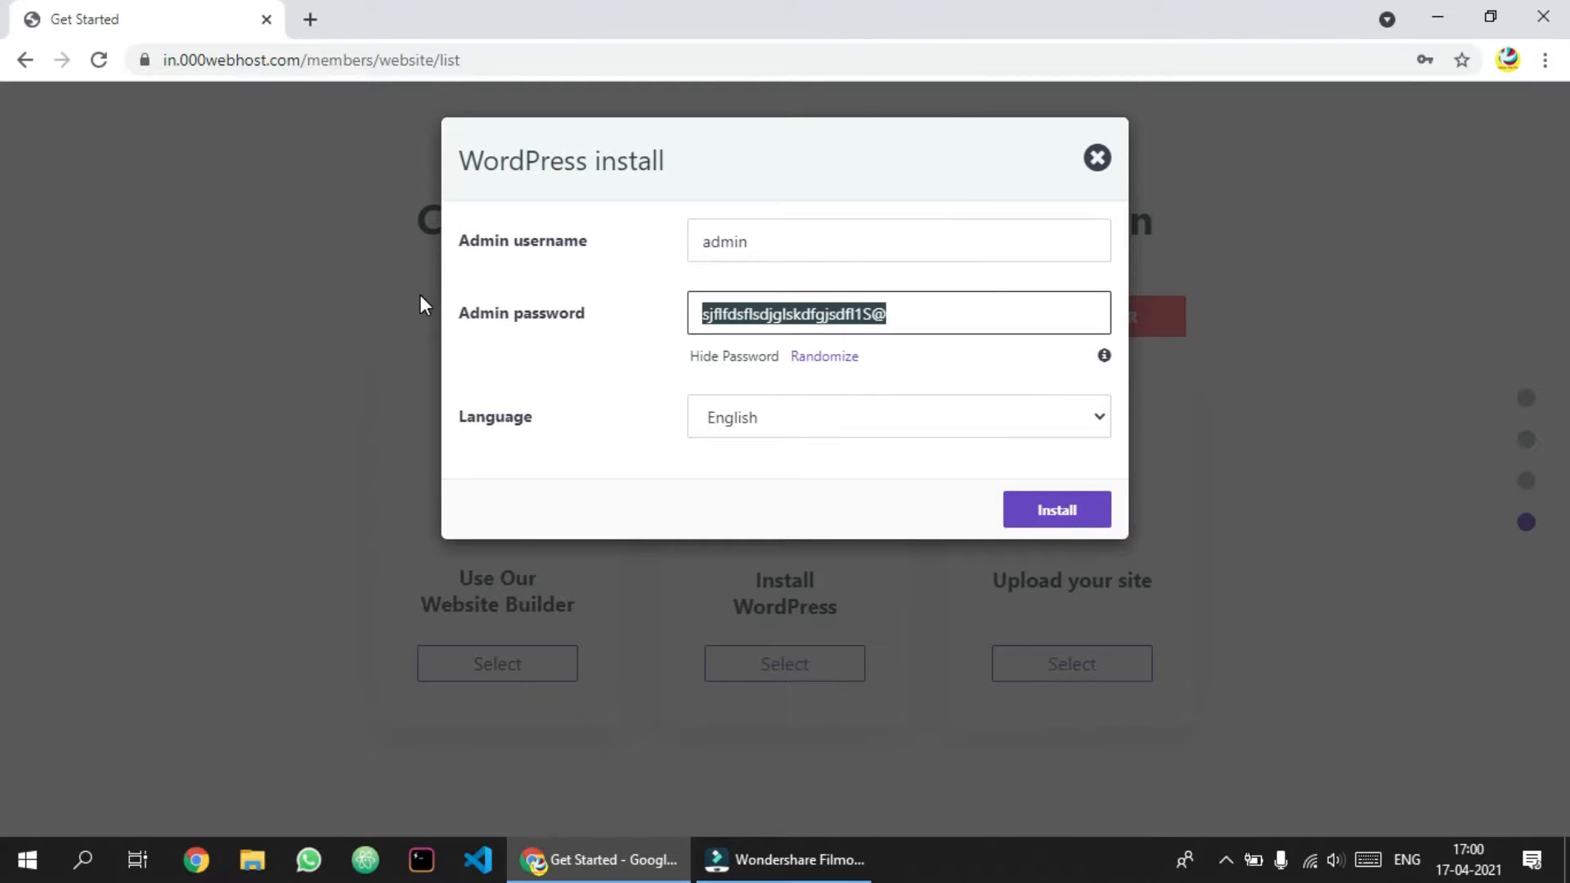
pyautogui.click(419, 296)
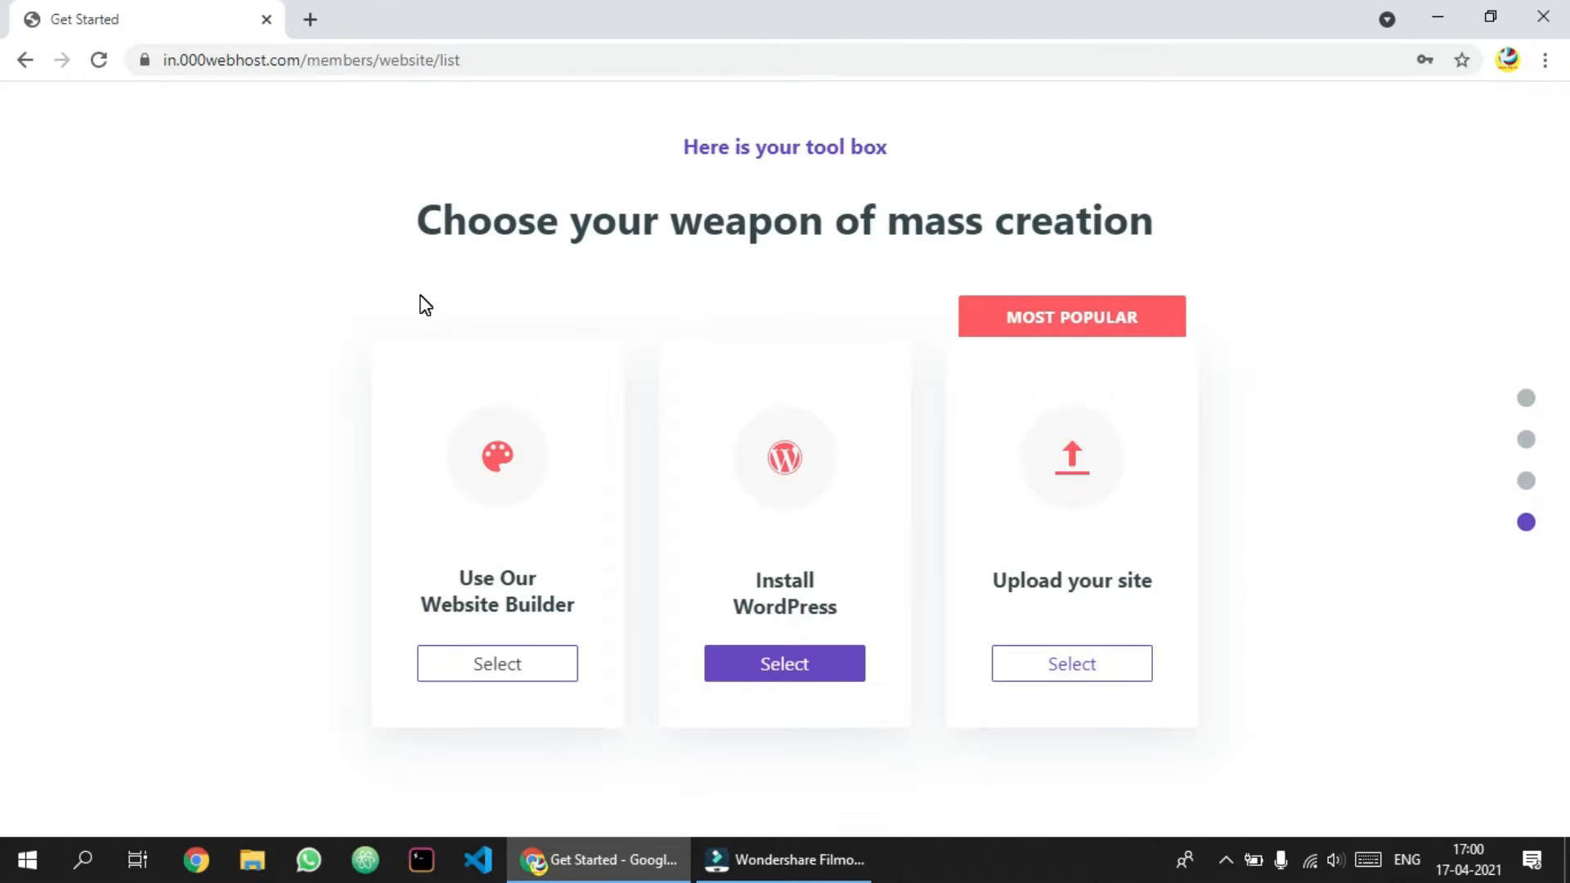
# Reopen the form, enter a valid password for user admin, and start installing WordPress
pyautogui.click(777, 661)
pyautogui.click(759, 311)
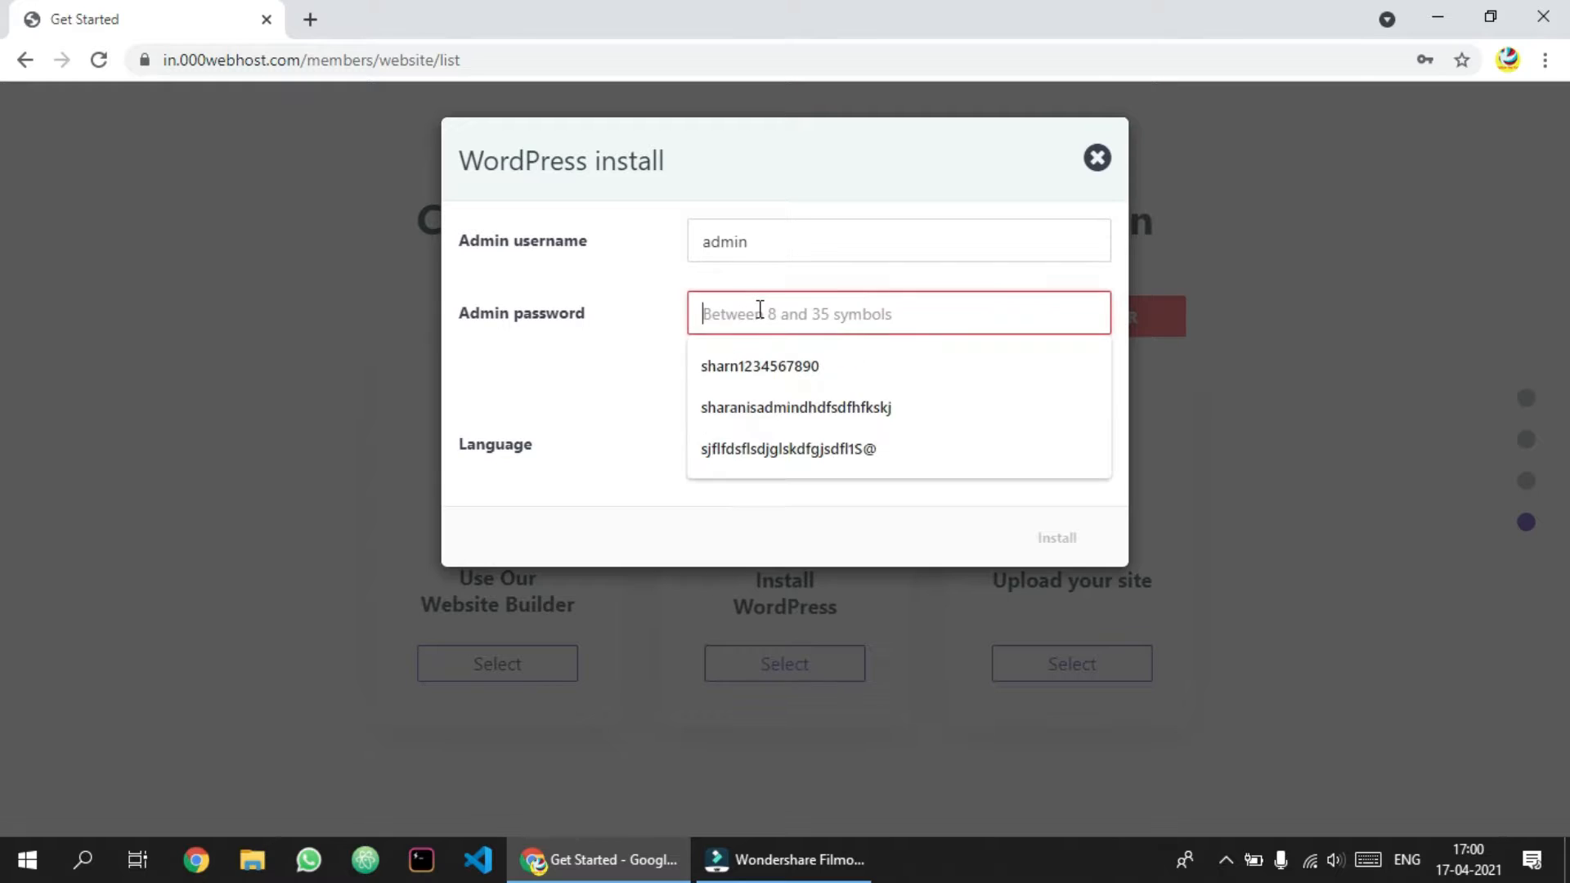
pyautogui.press('BackSpace')
pyautogui.press('BackSpace')
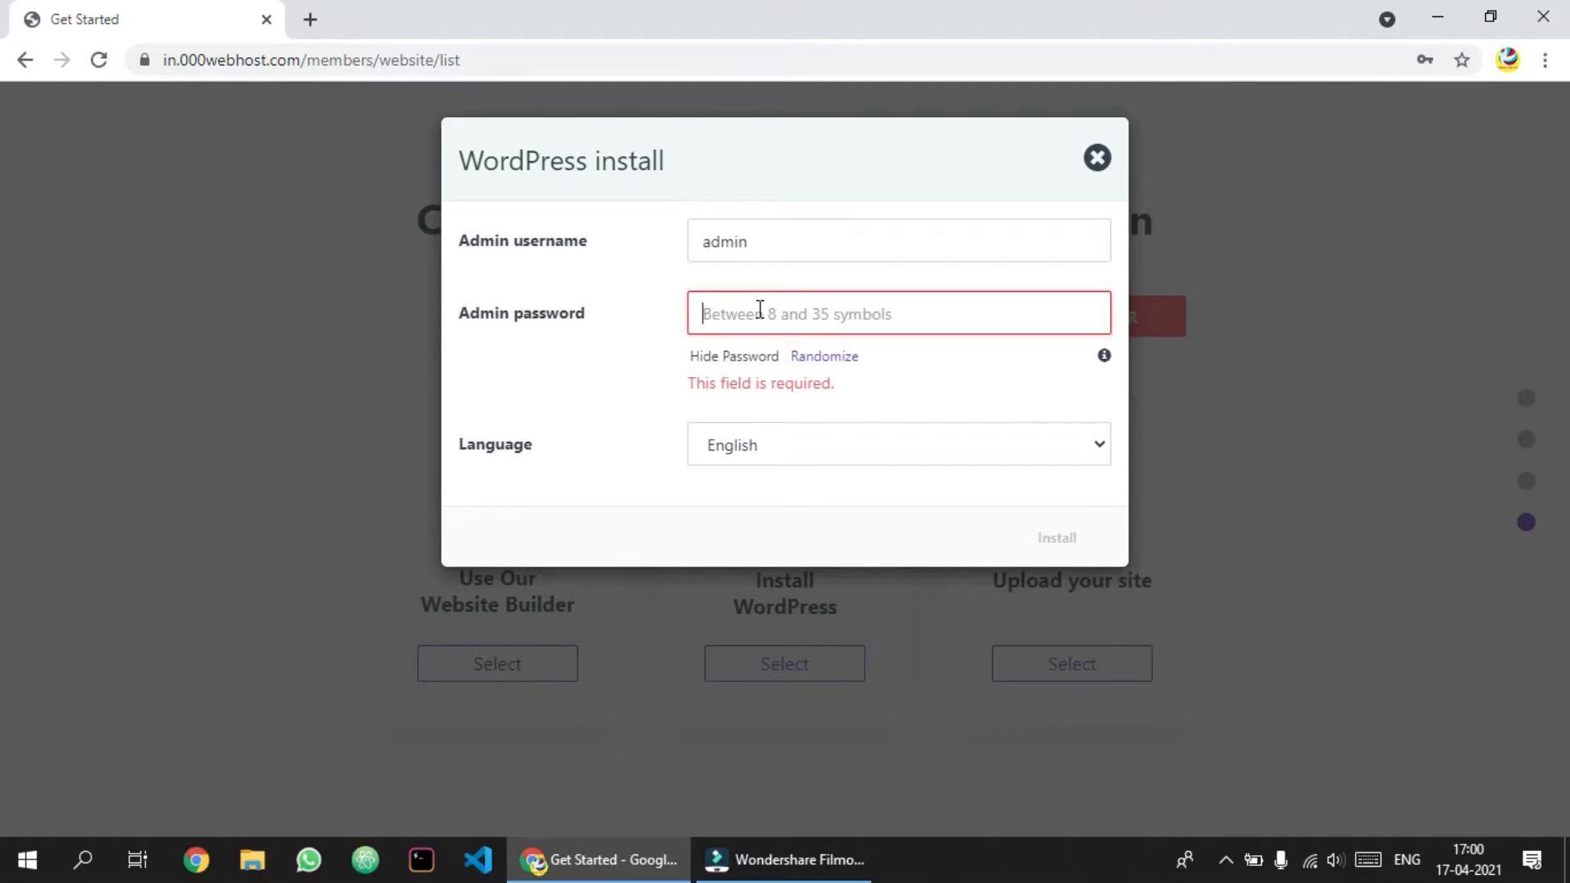
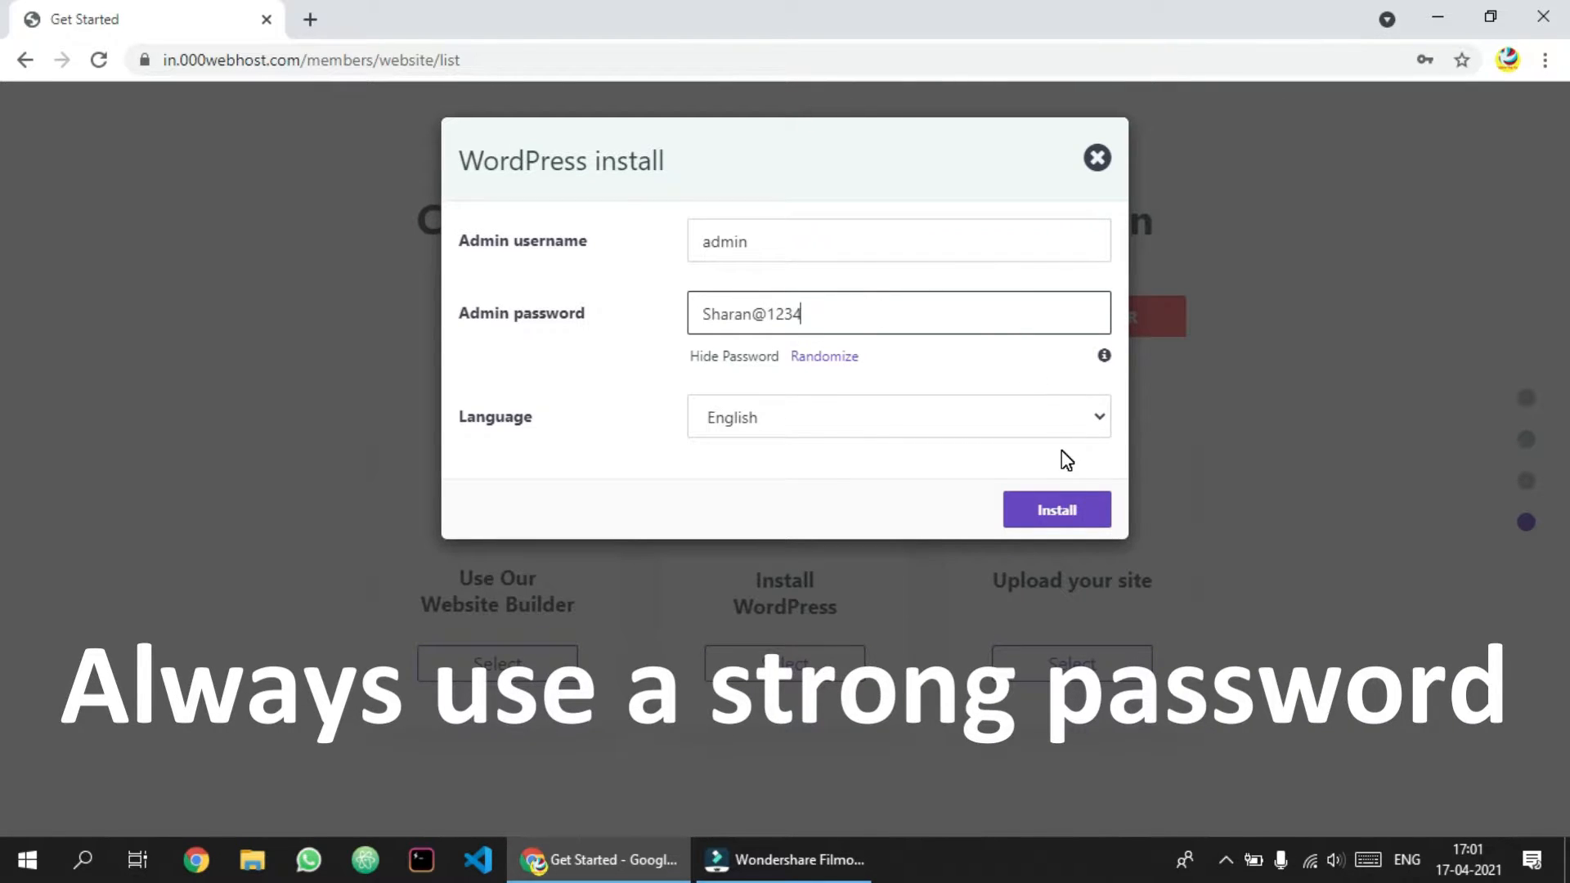
pyautogui.click(1070, 515)
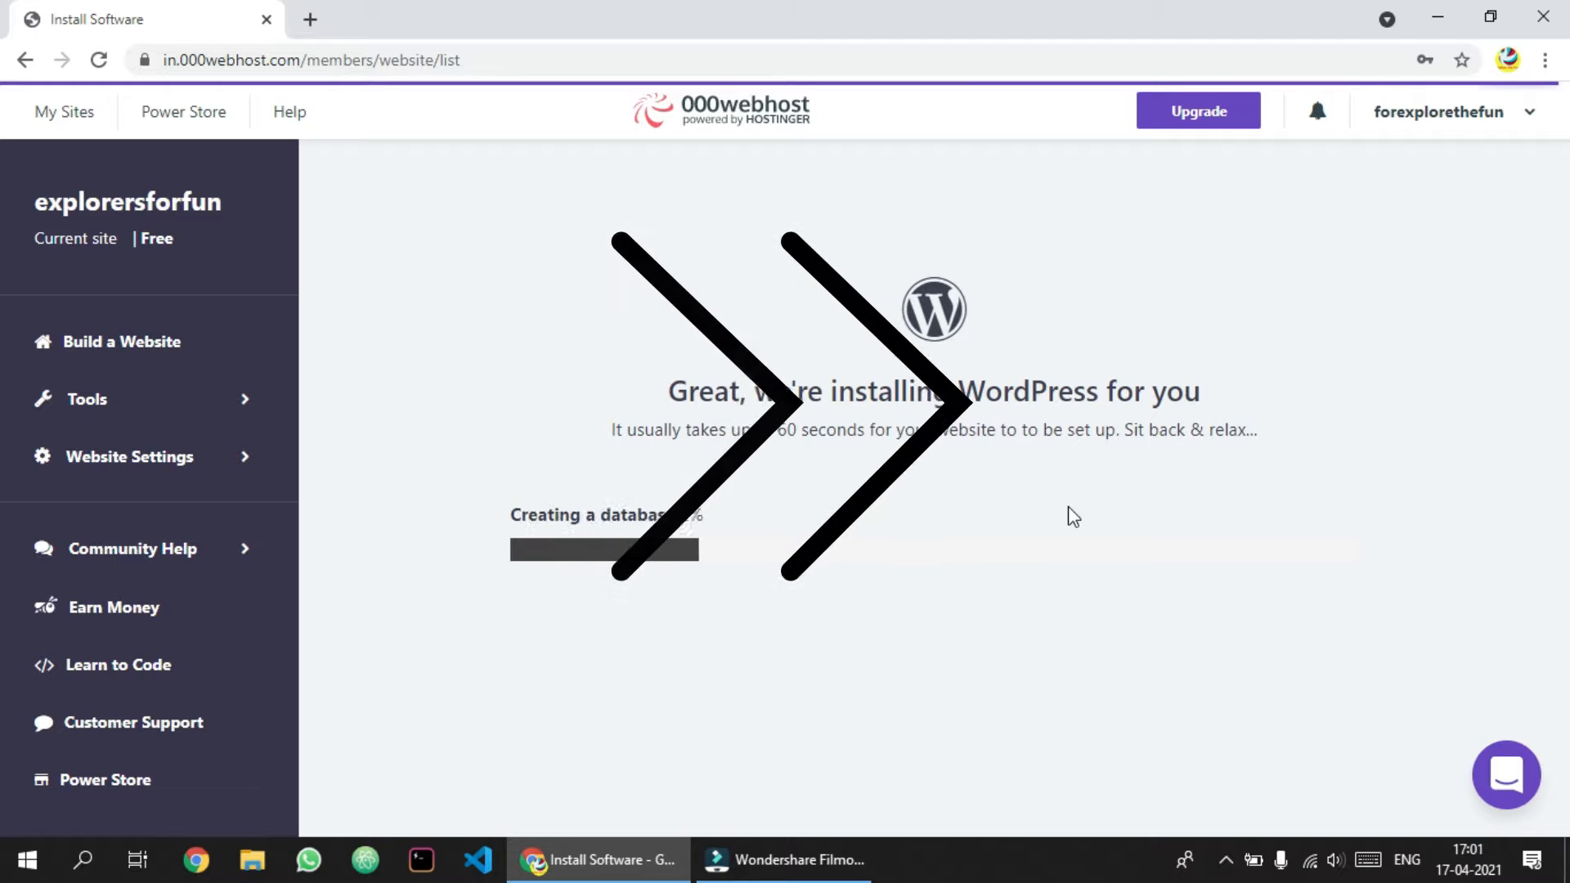
# Find and open Hostinger's domain checker in a new browser tab
pyautogui.click(312, 18)
pyautogui.write('hostinger doamin')
pyautogui.press('Return')
pyautogui.click(344, 457)
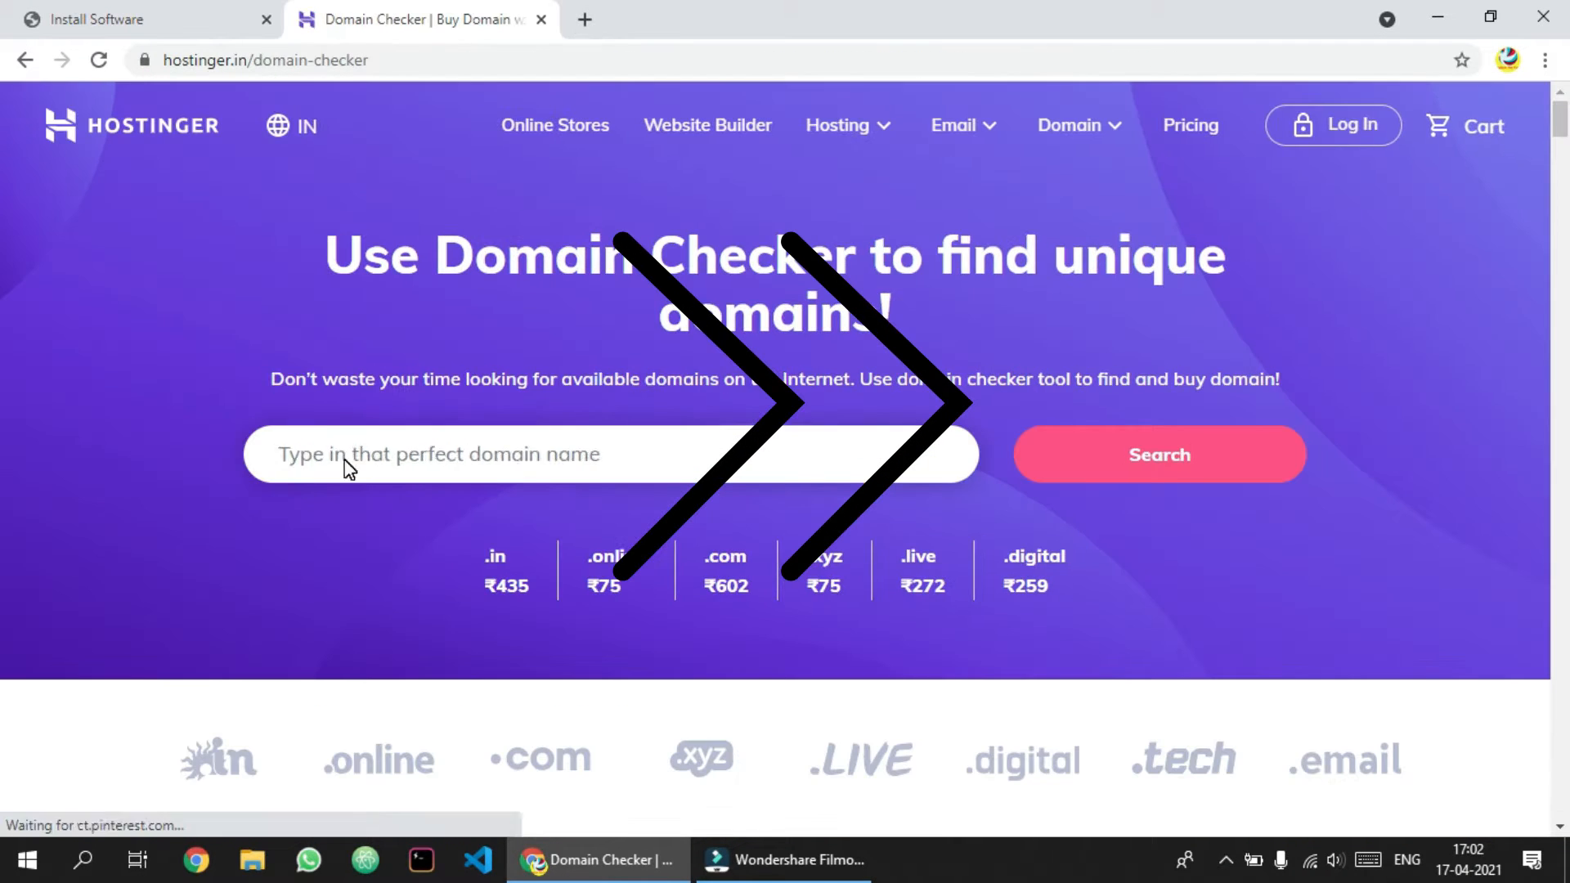
# Enter explorersforf in the checker, then open the finished site's configuration page
pyautogui.click(345, 459)
pyautogui.write('explorersforf')
pyautogui.click(131, 20)
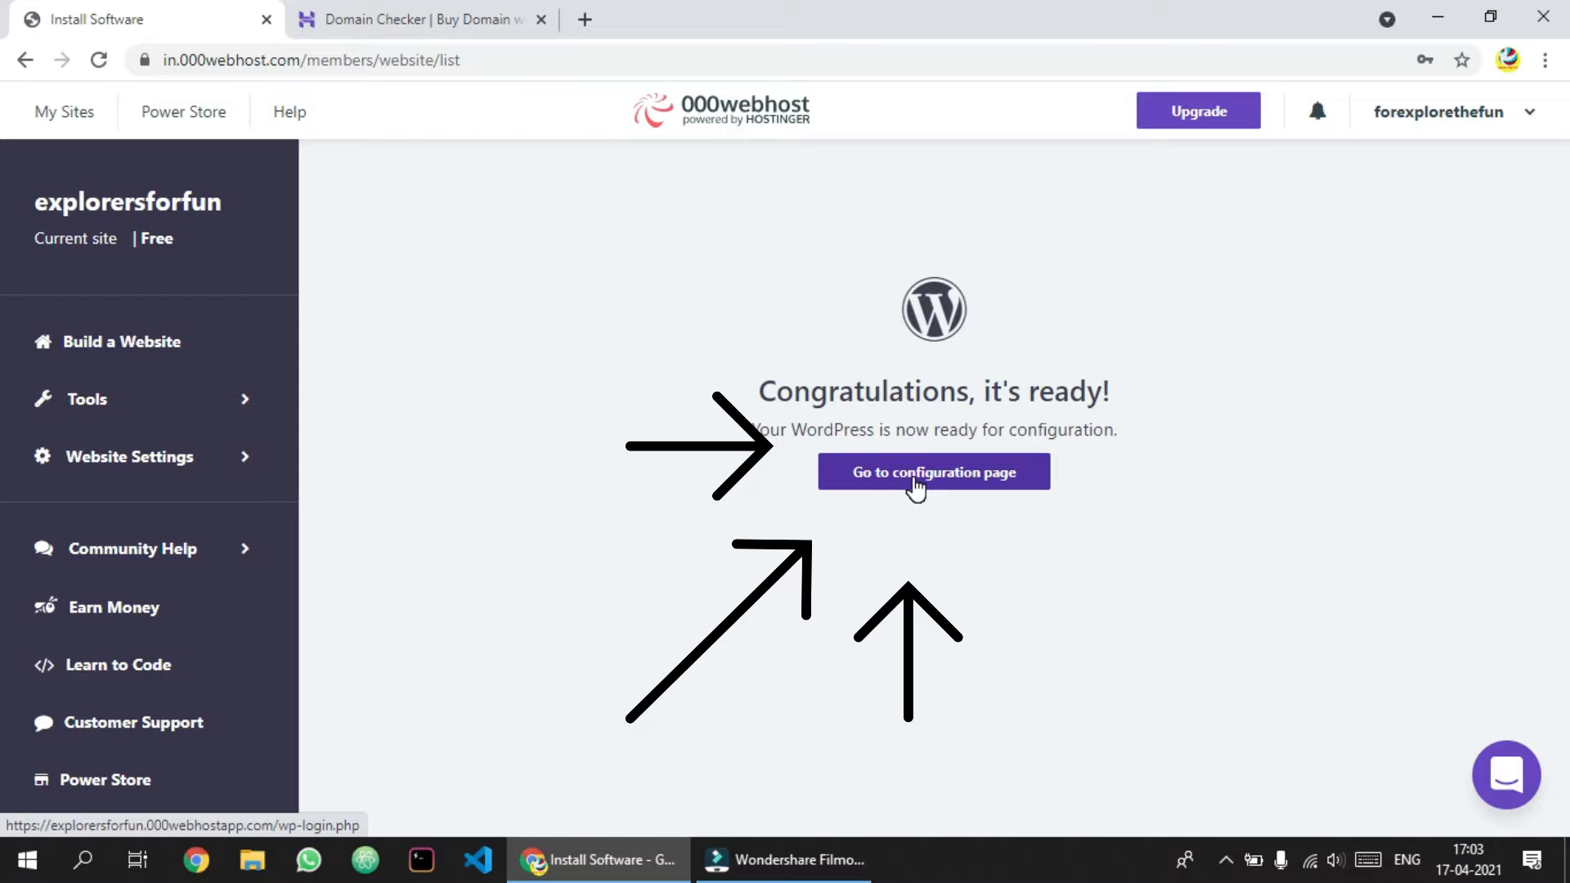
pyautogui.click(916, 489)
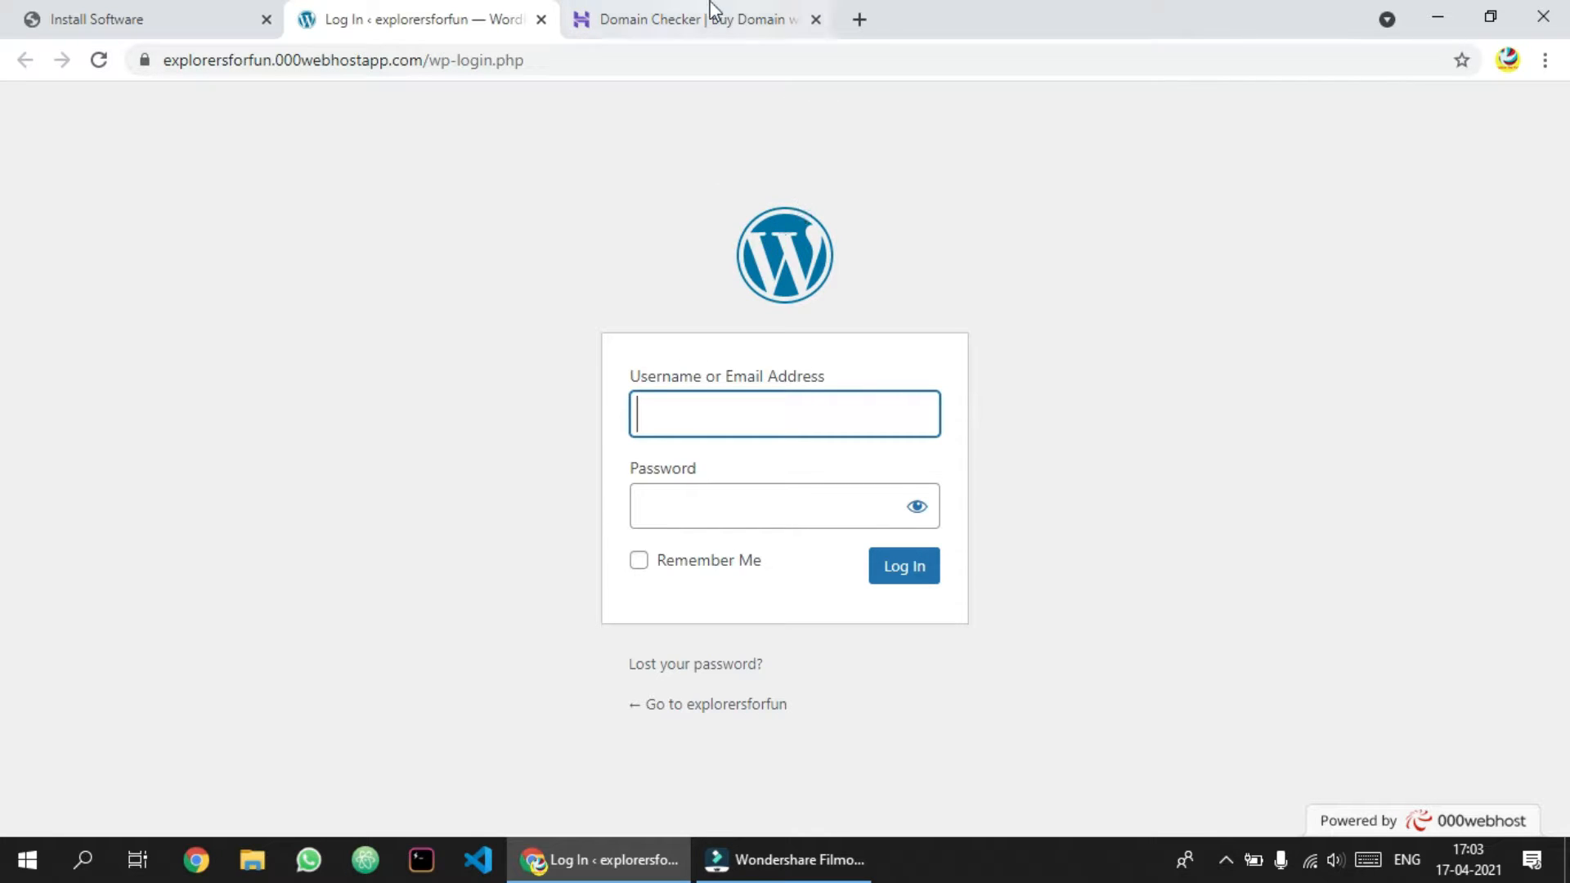
# Log in to WordPress as admin with Remember Me ticked and the admin password revealed
pyautogui.click(73, 16)
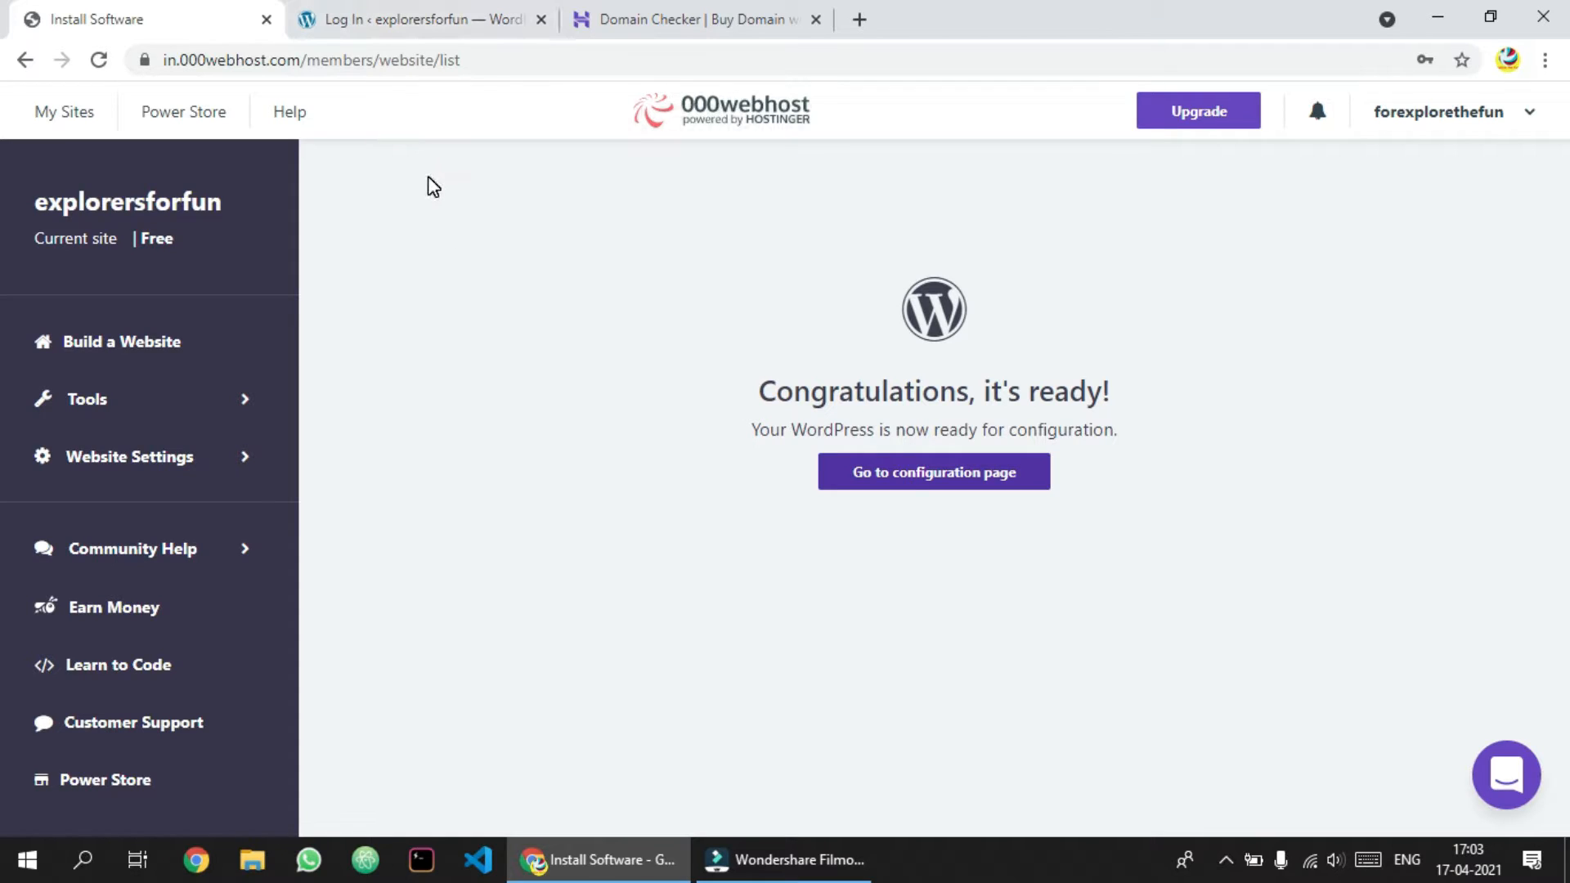
pyautogui.click(380, 18)
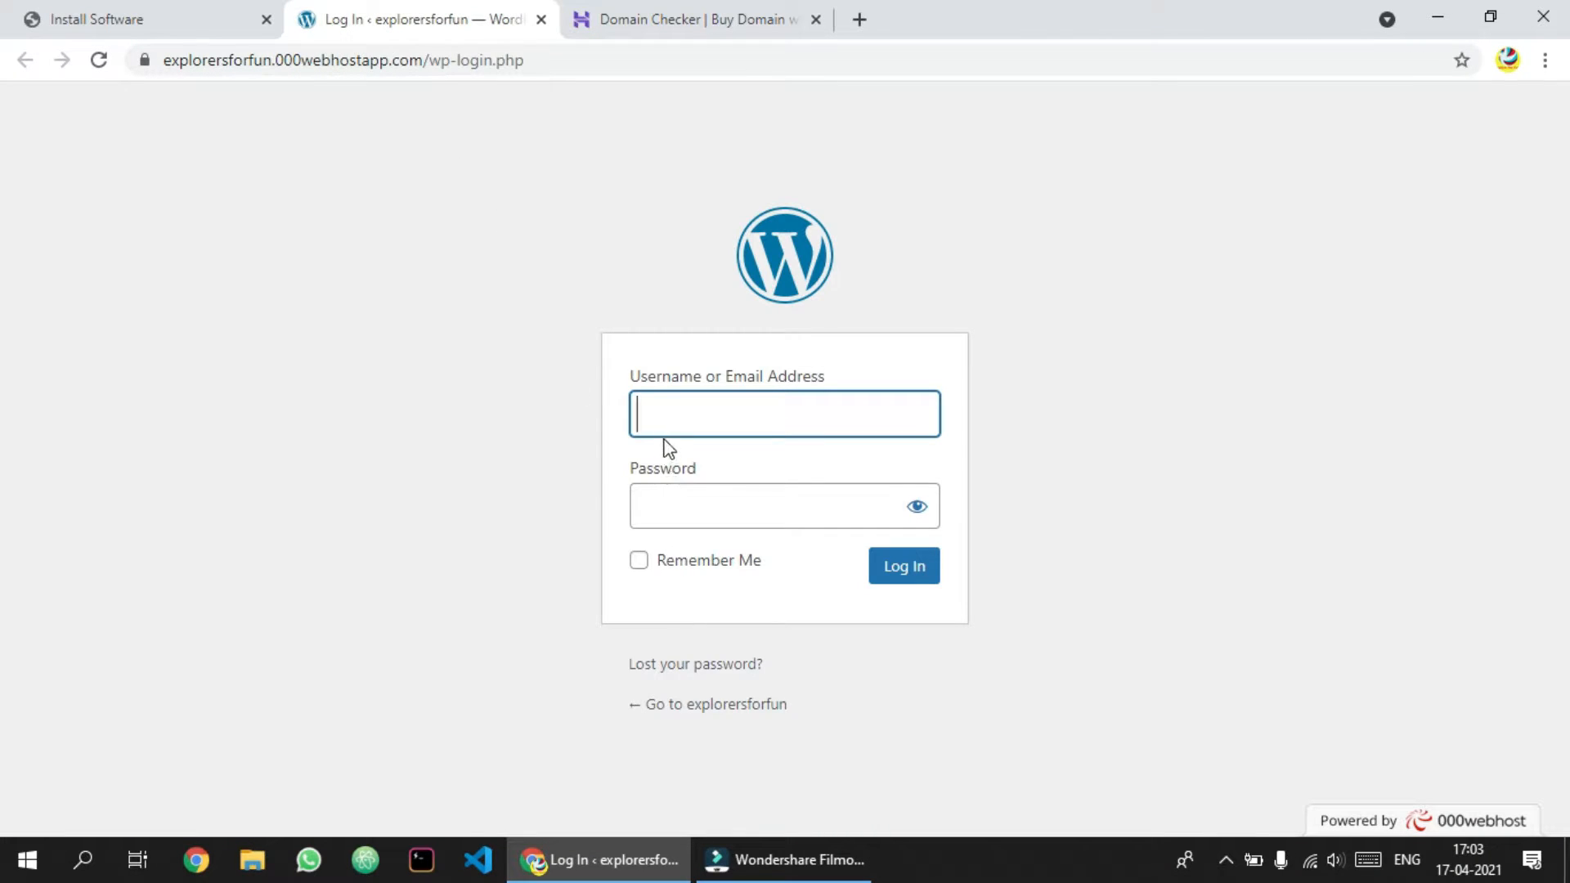
pyautogui.write('admin')
pyautogui.click(659, 571)
pyautogui.click(701, 509)
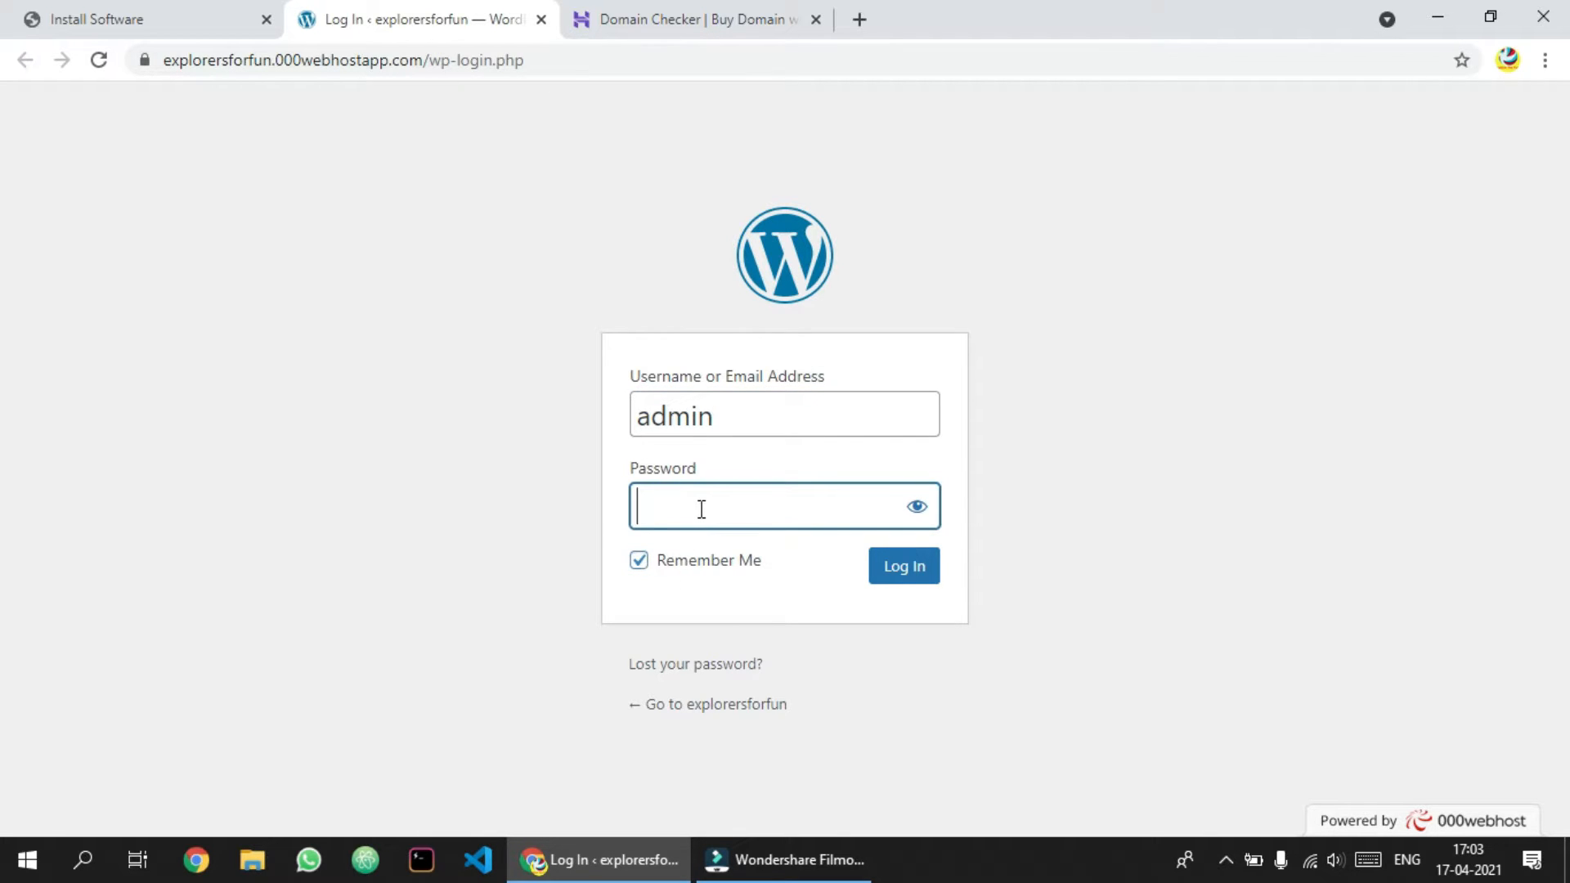
pyautogui.click(917, 523)
pyautogui.click(812, 515)
pyautogui.click(918, 507)
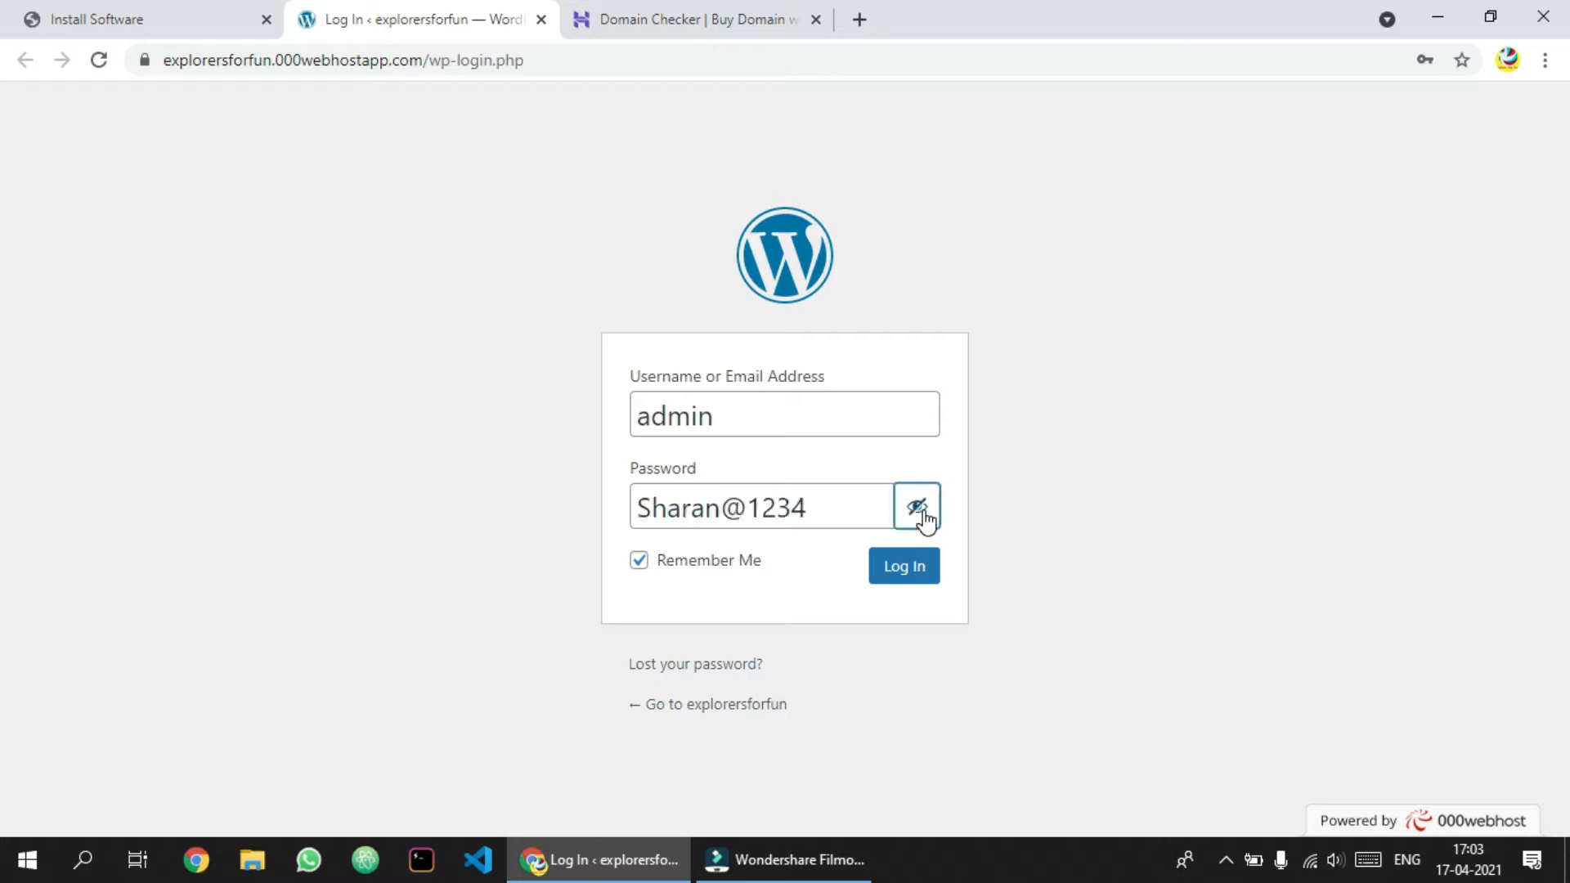
pyautogui.click(897, 567)
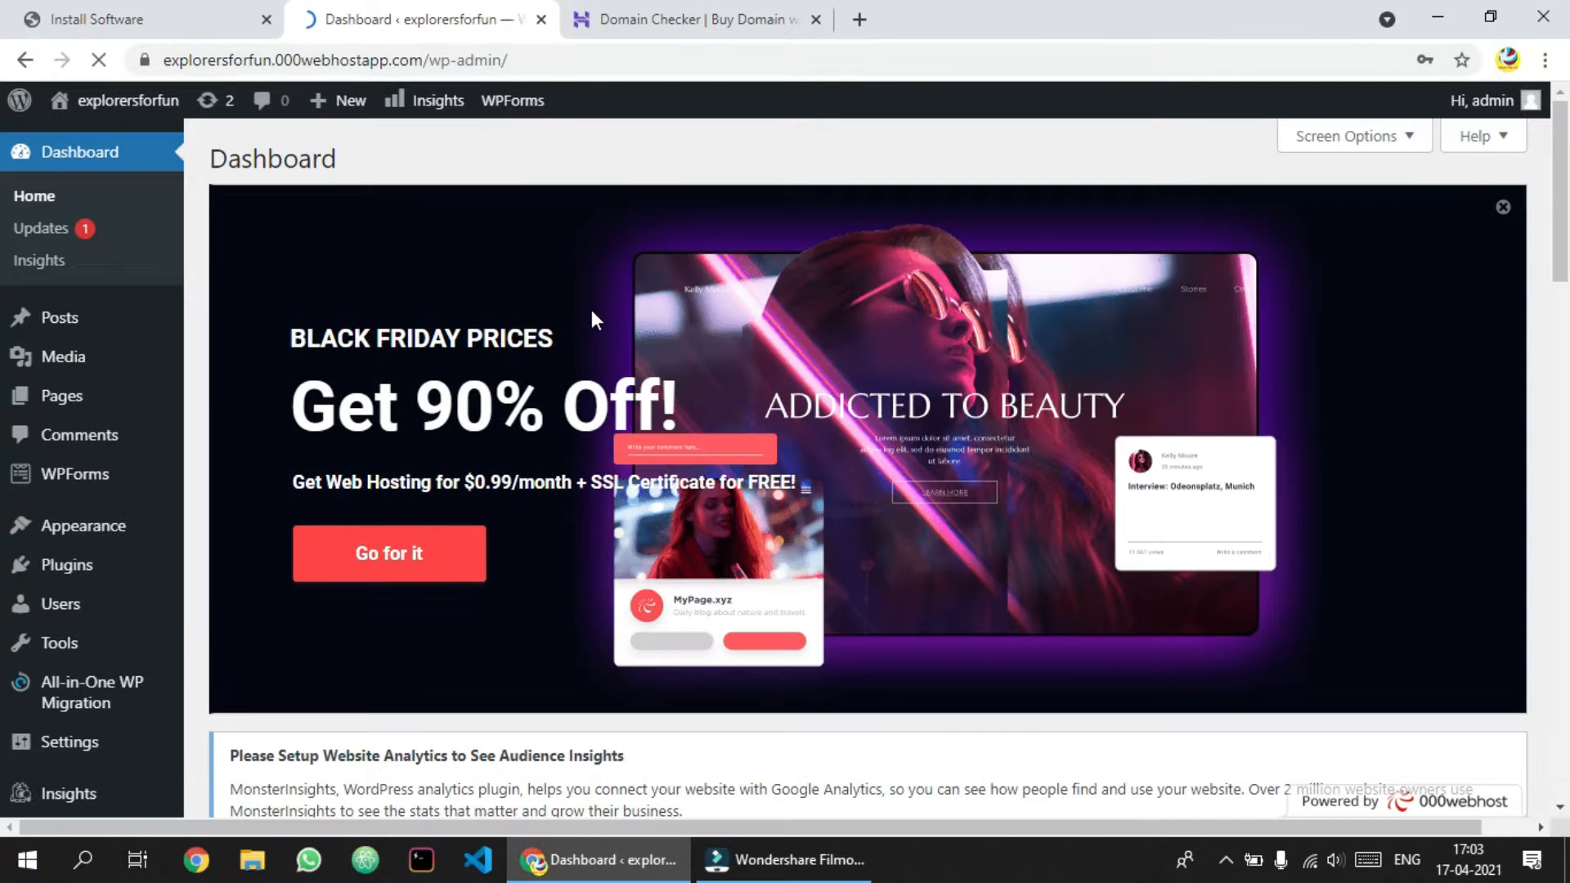
# Decline Chrome's save-password prompt and bring up the admin bar's Visit Site link
pyautogui.click(1448, 441)
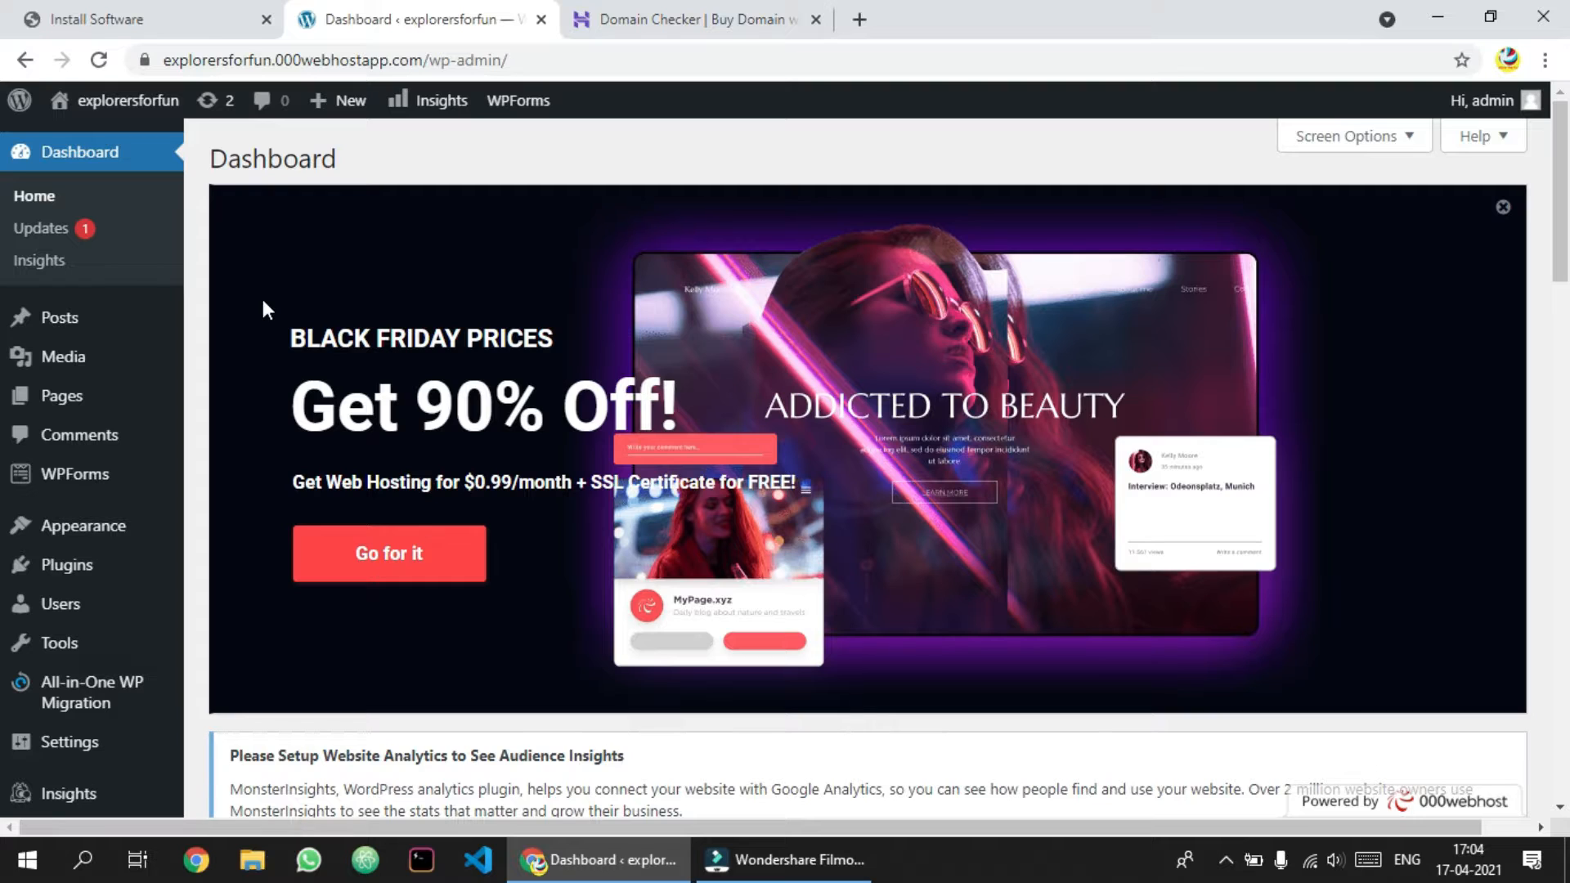
pyautogui.moveTo(120, 103)
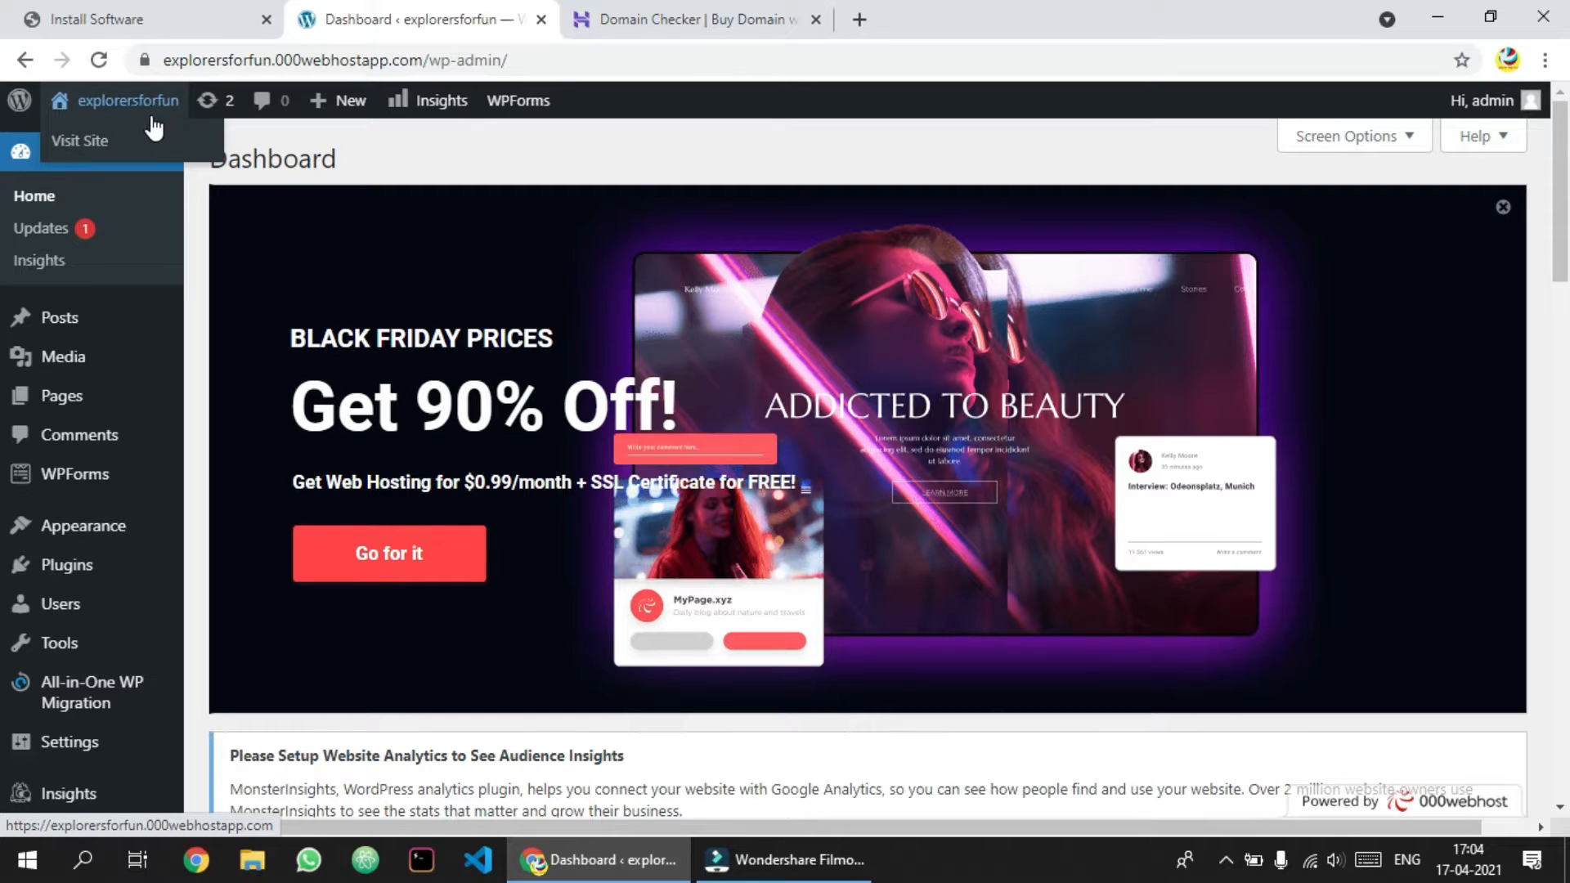
# Open the live explorersforfun site from Visit Site in a new tab
pyautogui.rightClick(98, 151)
pyautogui.click(151, 156)
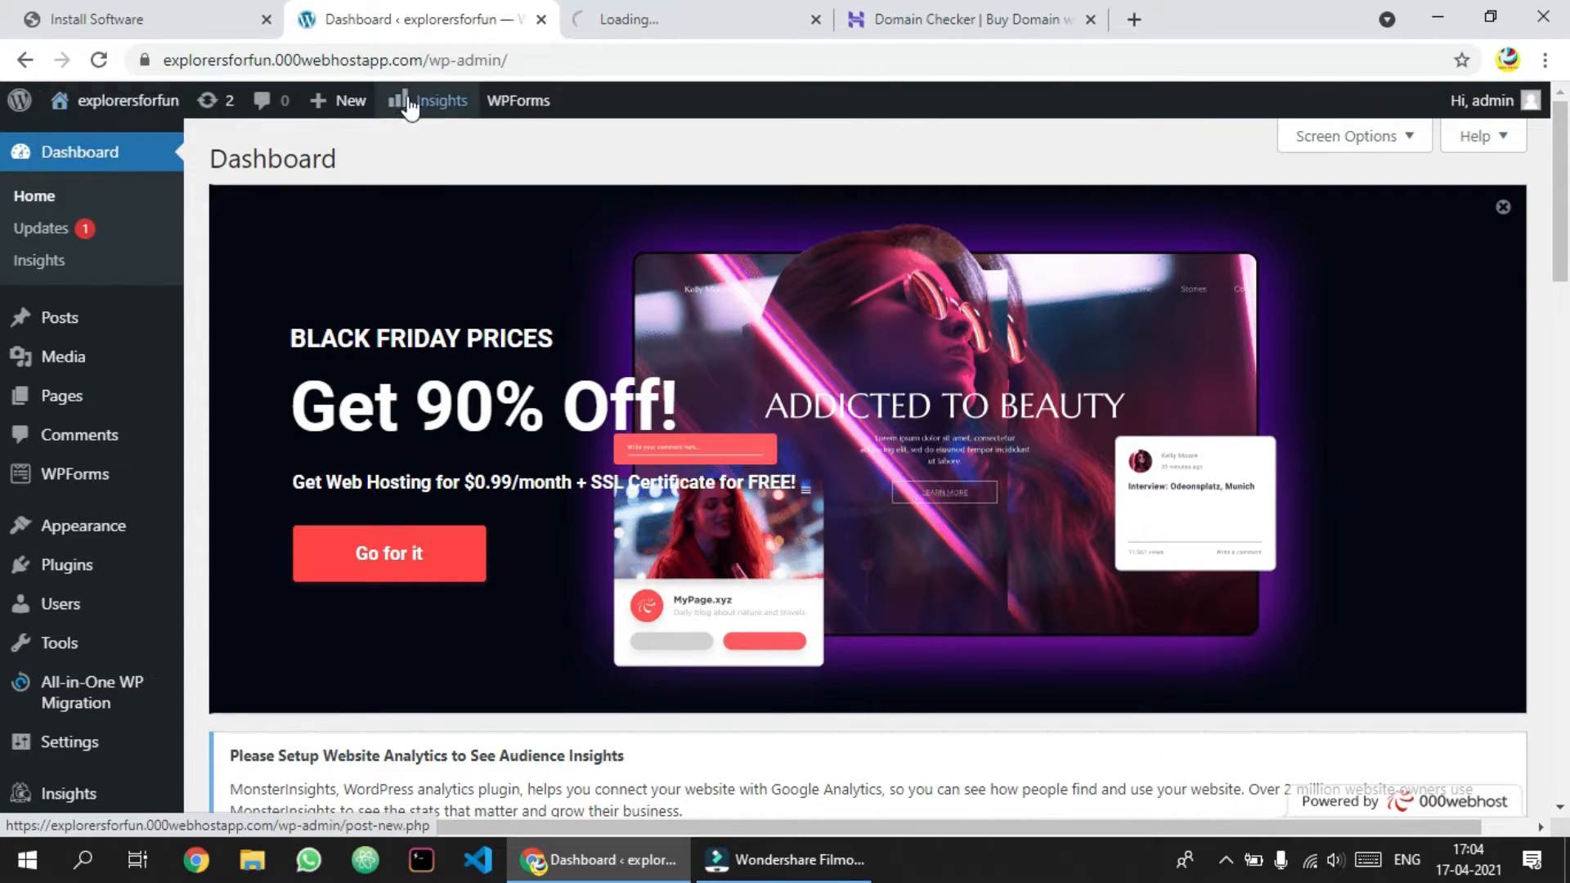
pyautogui.click(619, 21)
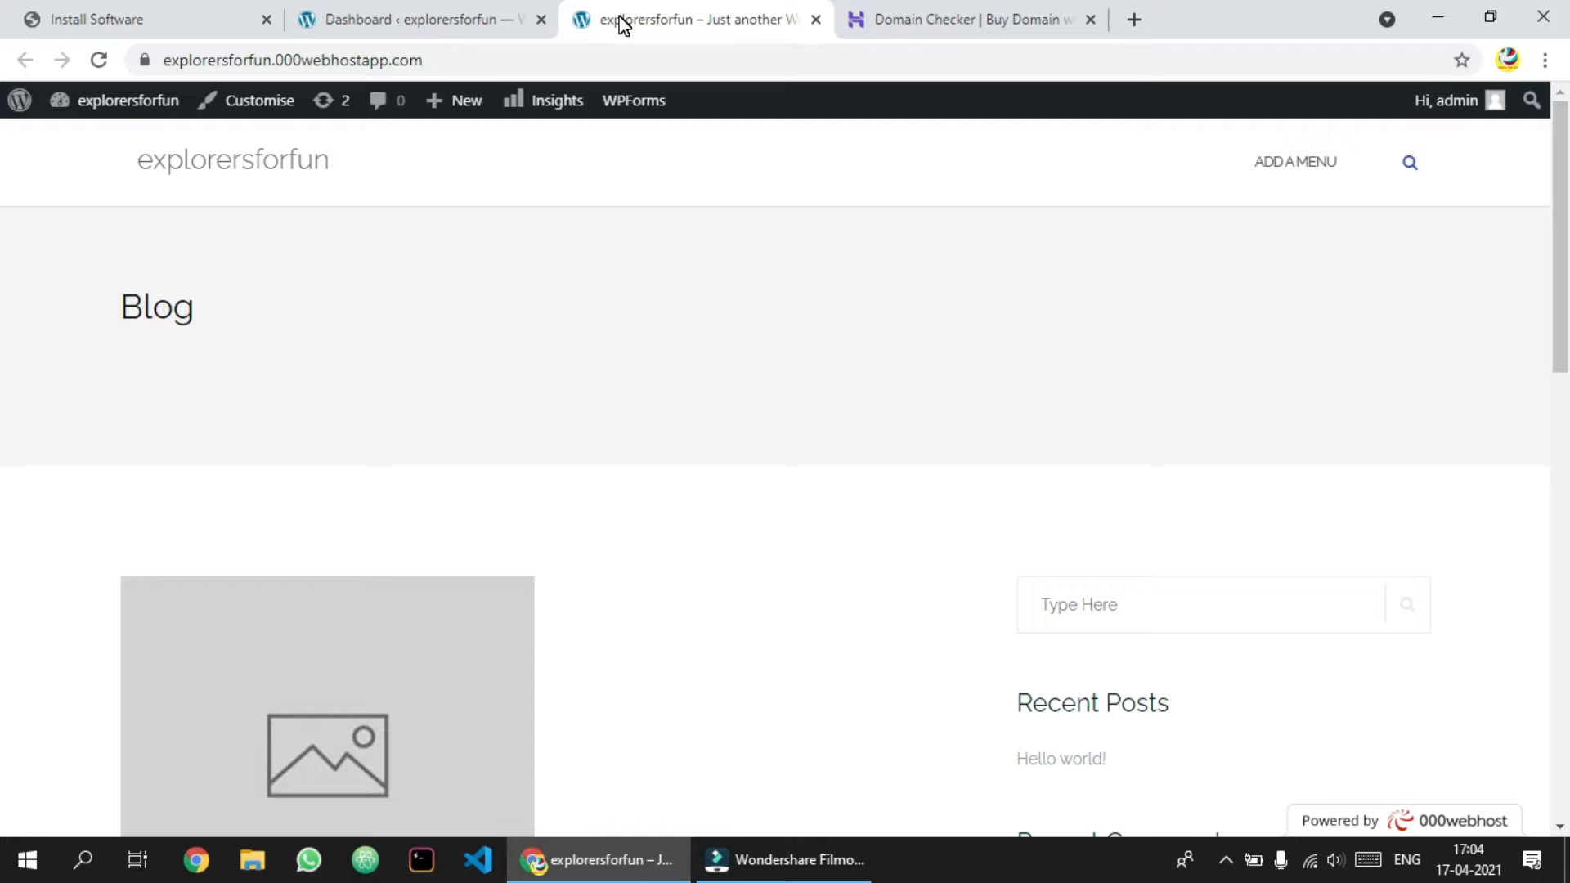
pyautogui.scroll(-15, 733, 351)
# Look over the Hello world post and examine the explorersforfun.000webhostapp.com address
pyautogui.scroll(13, 733, 351)
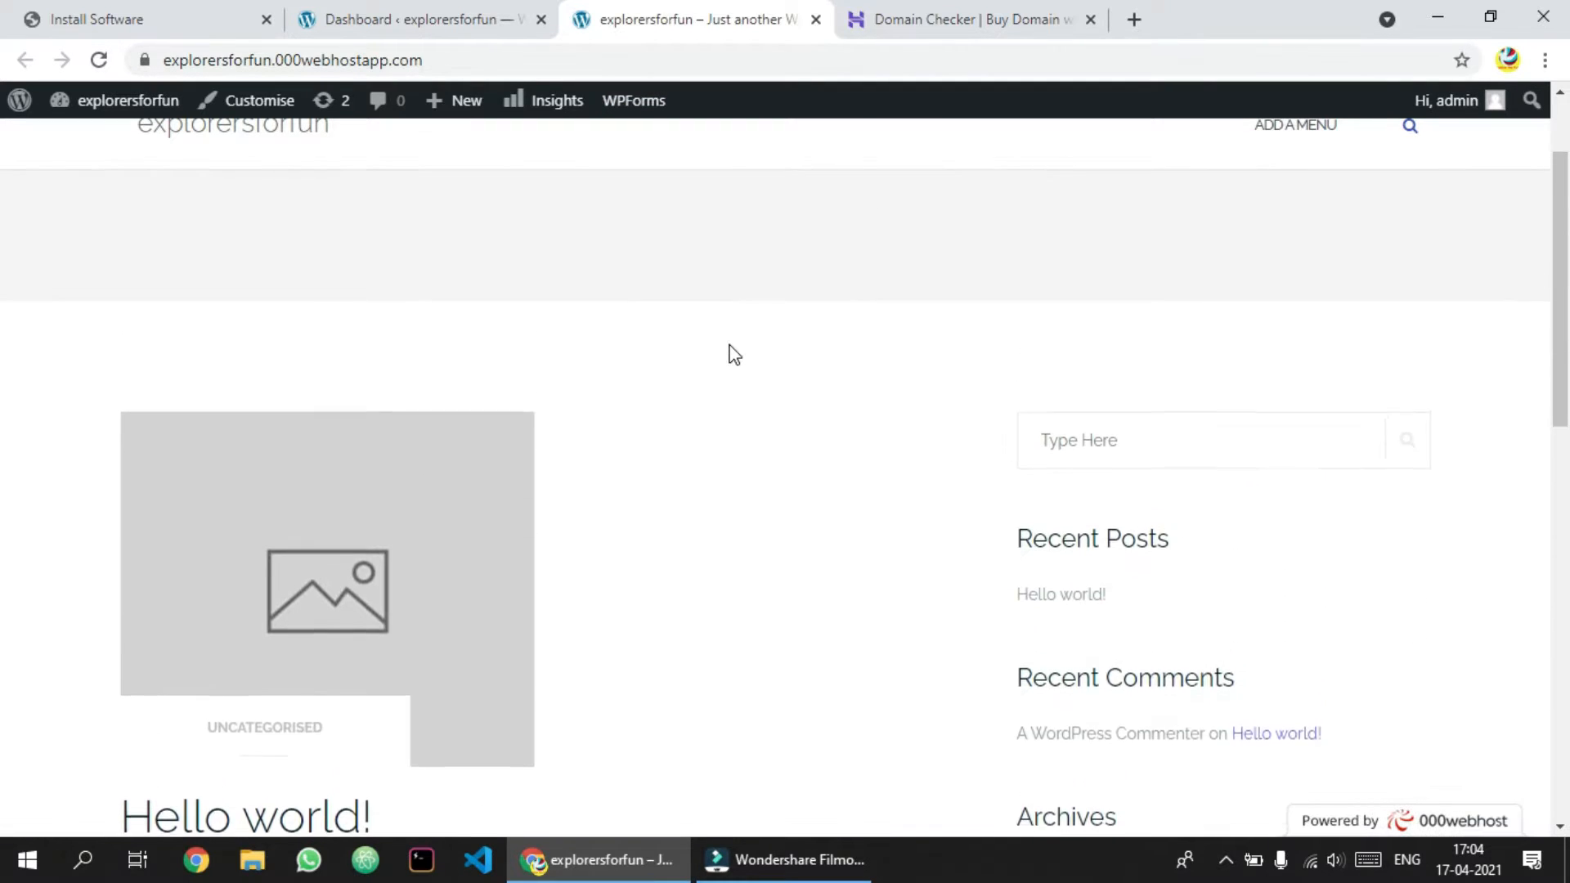
pyautogui.scroll(2, 734, 354)
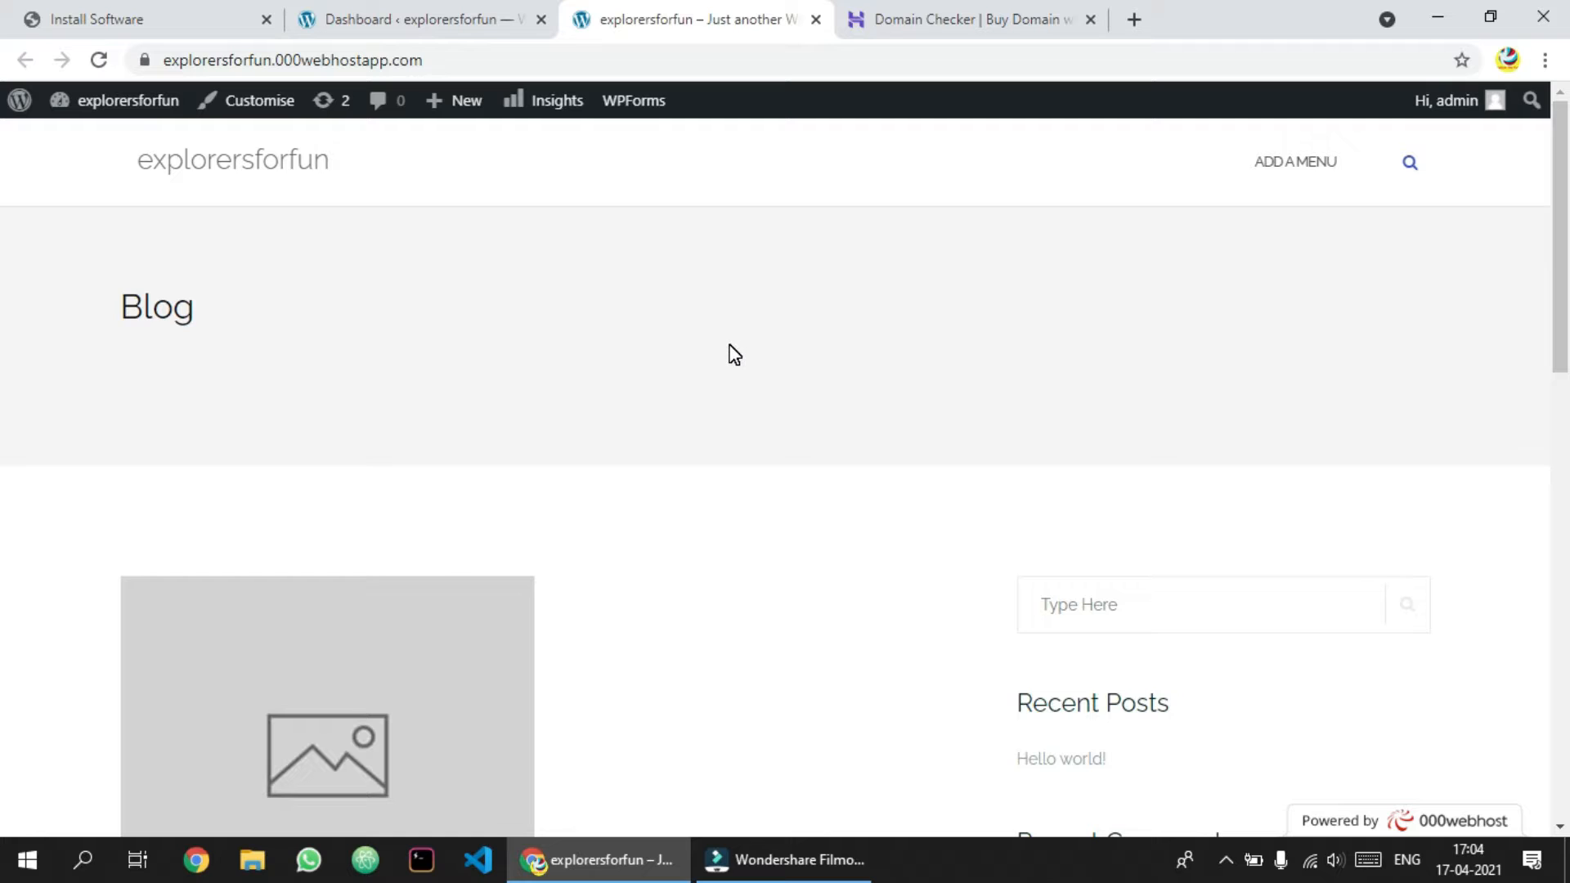
pyautogui.scroll(-7, 732, 351)
pyautogui.scroll(7, 729, 350)
pyautogui.doubleClick(219, 65)
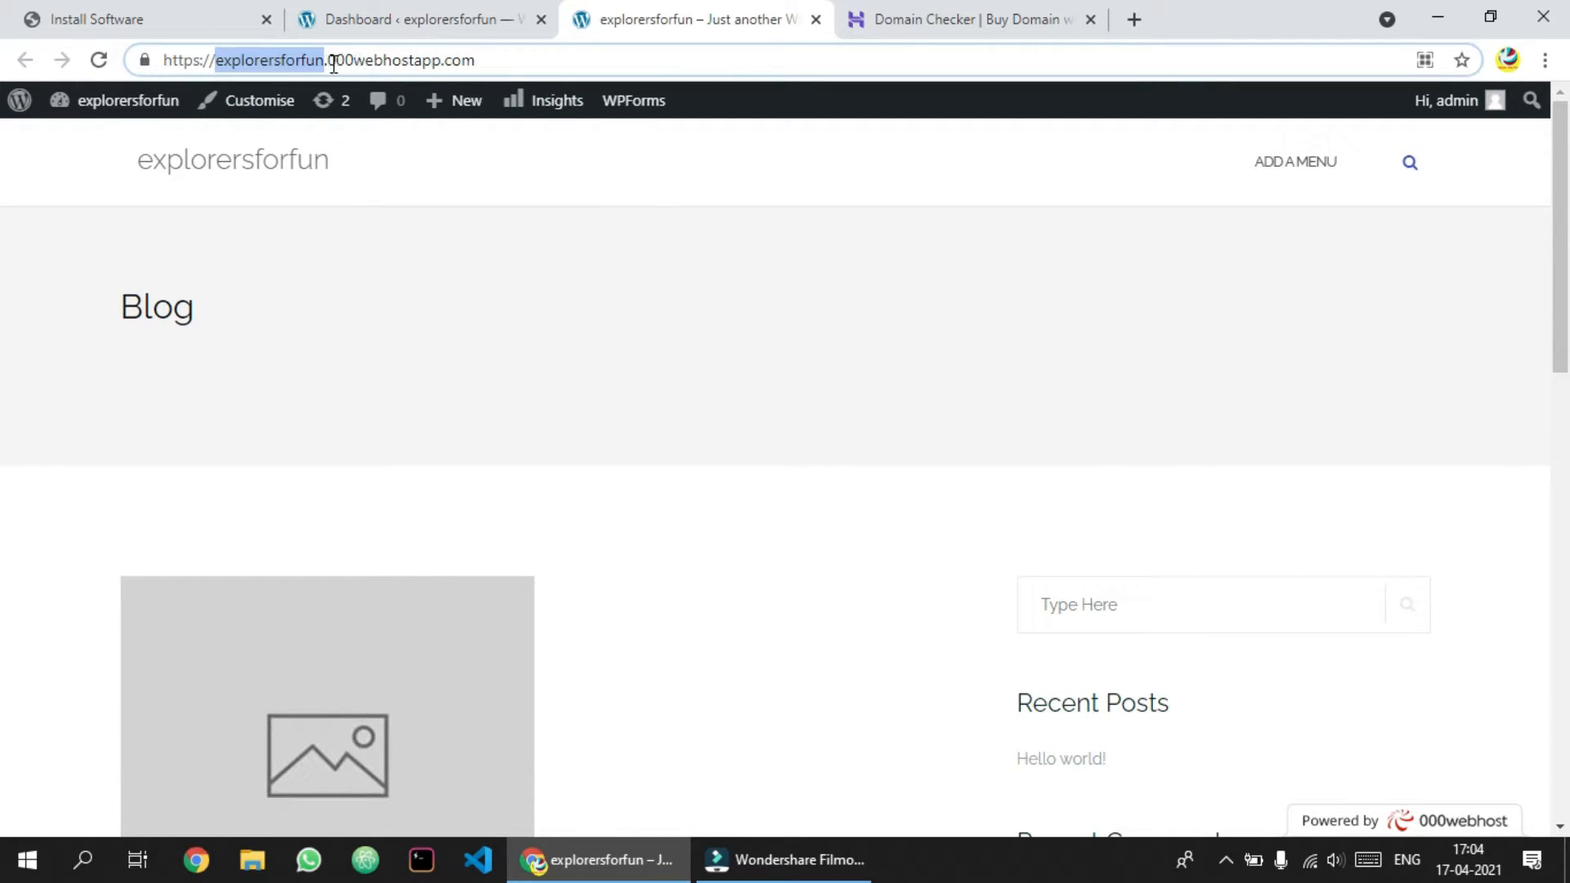
pyautogui.moveTo(324, 66); pyautogui.dragTo(442, 70)
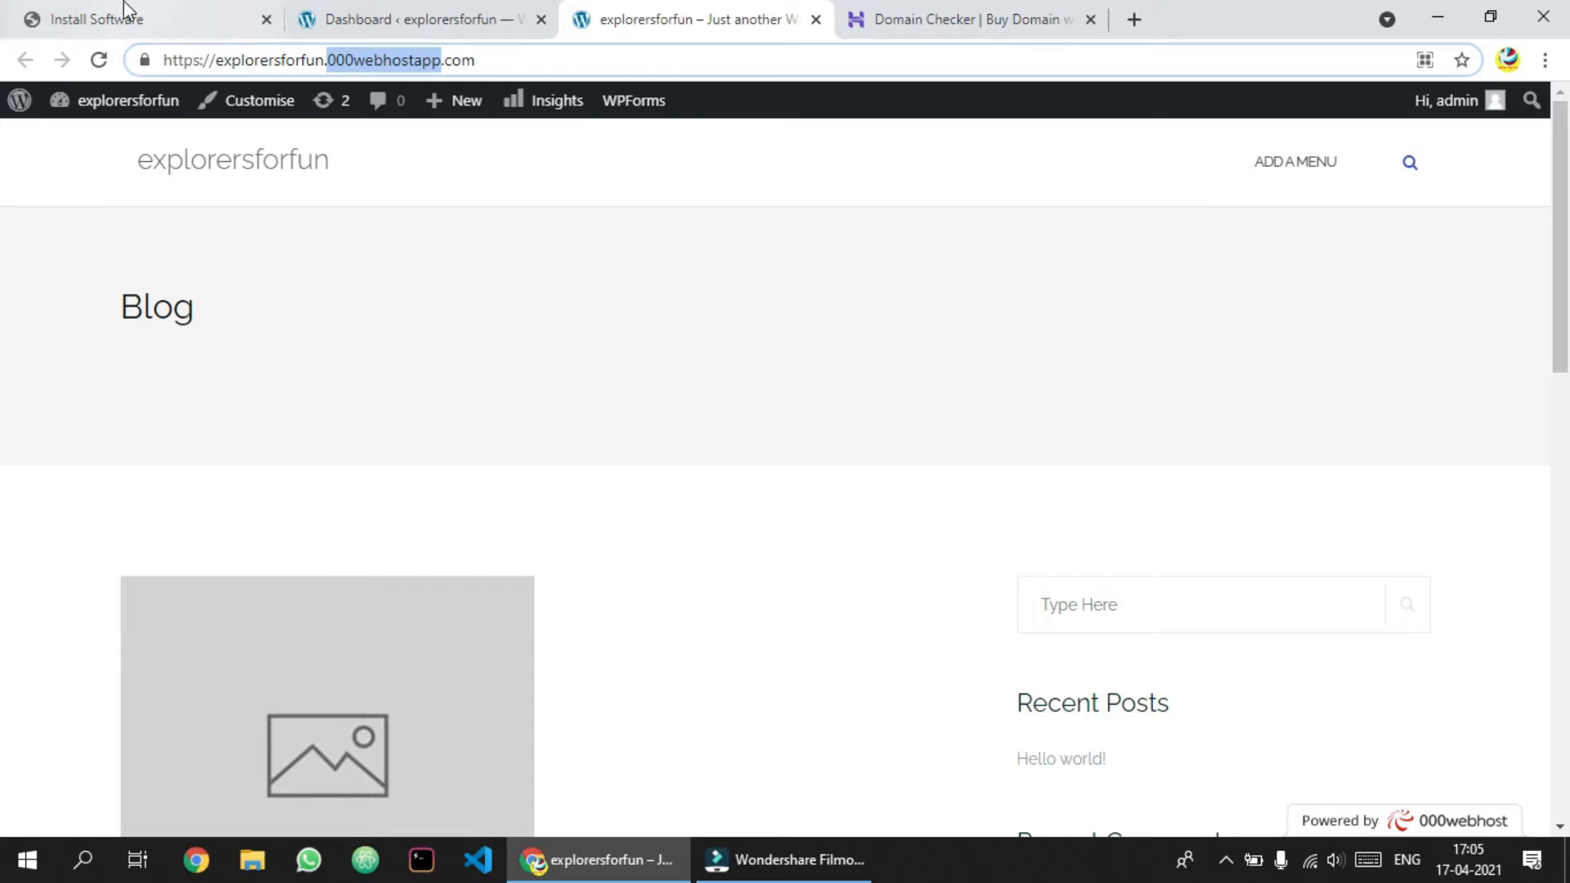
# Via Tools > Set Web Address, start pointing an owned domain, then close the form
pyautogui.click(147, 19)
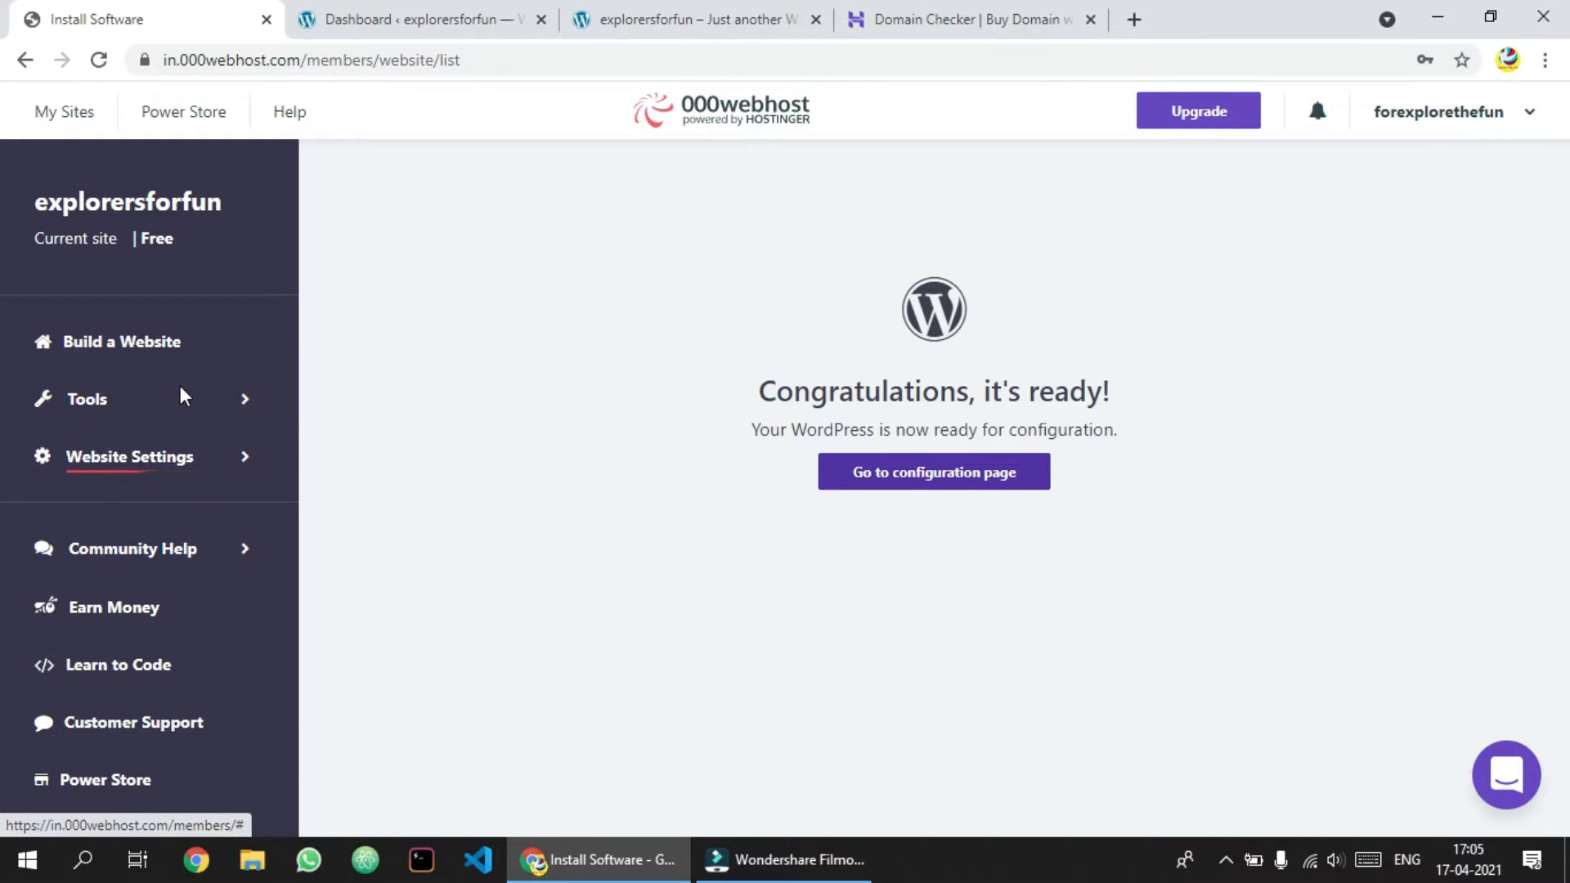
pyautogui.click(141, 415)
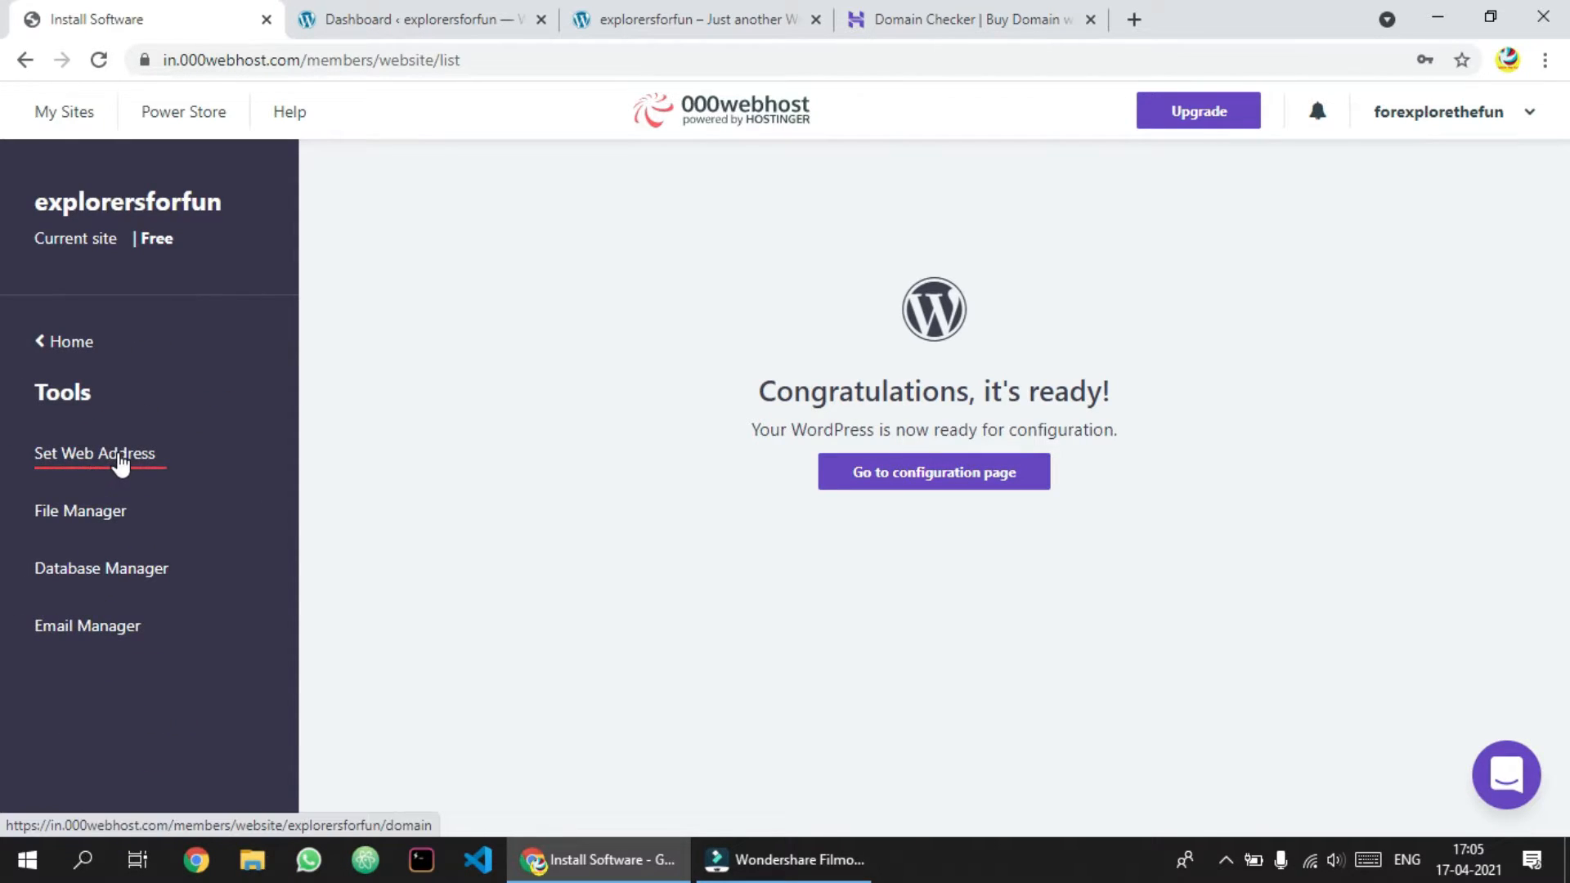
pyautogui.click(118, 454)
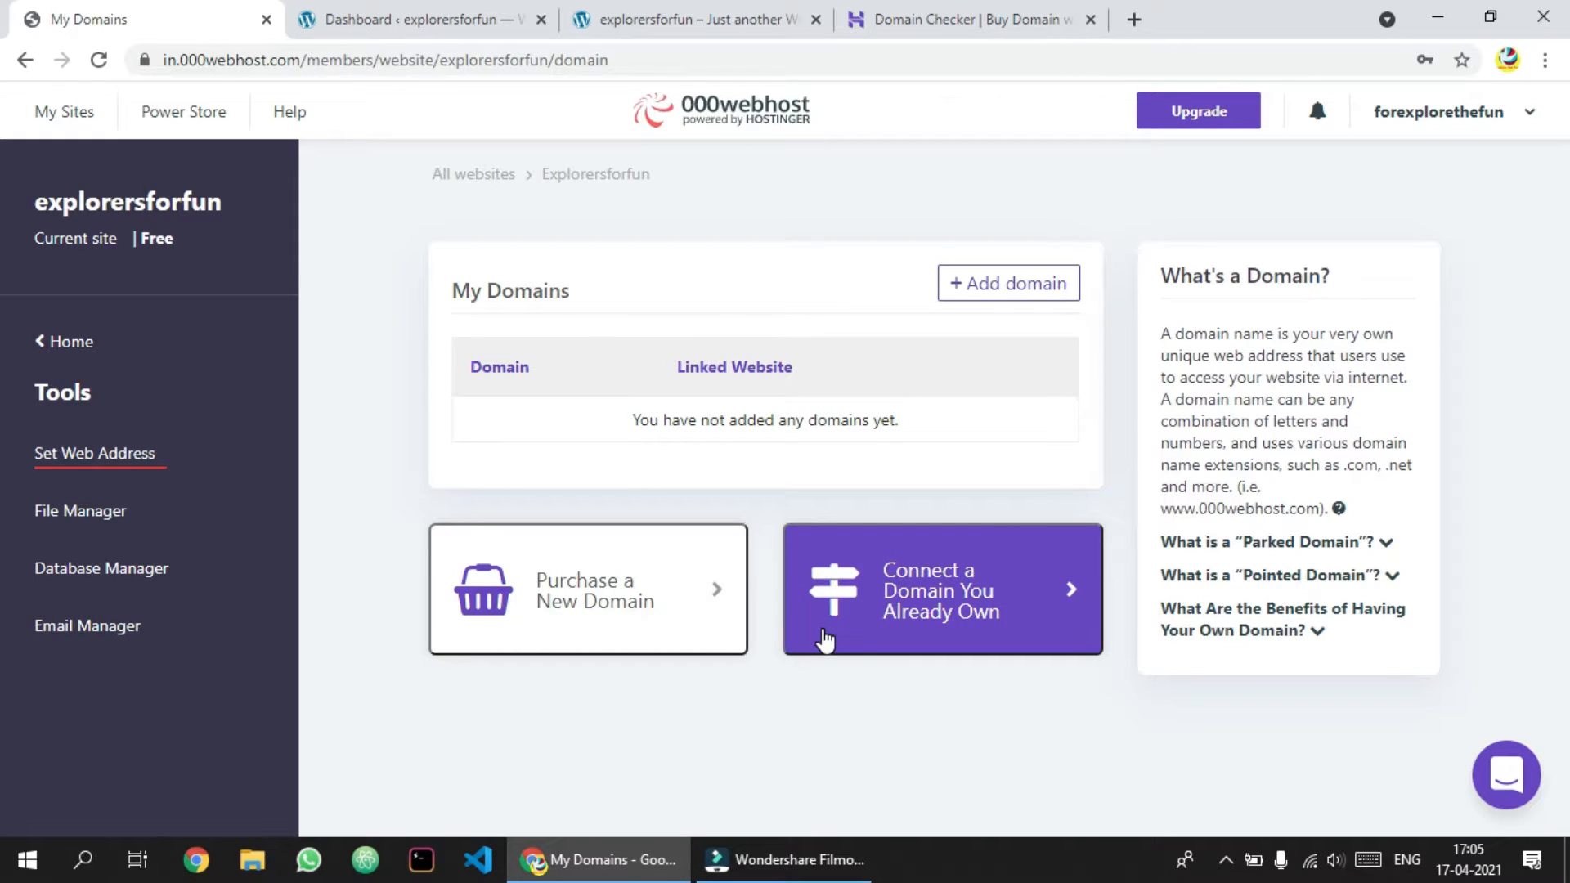
pyautogui.click(824, 640)
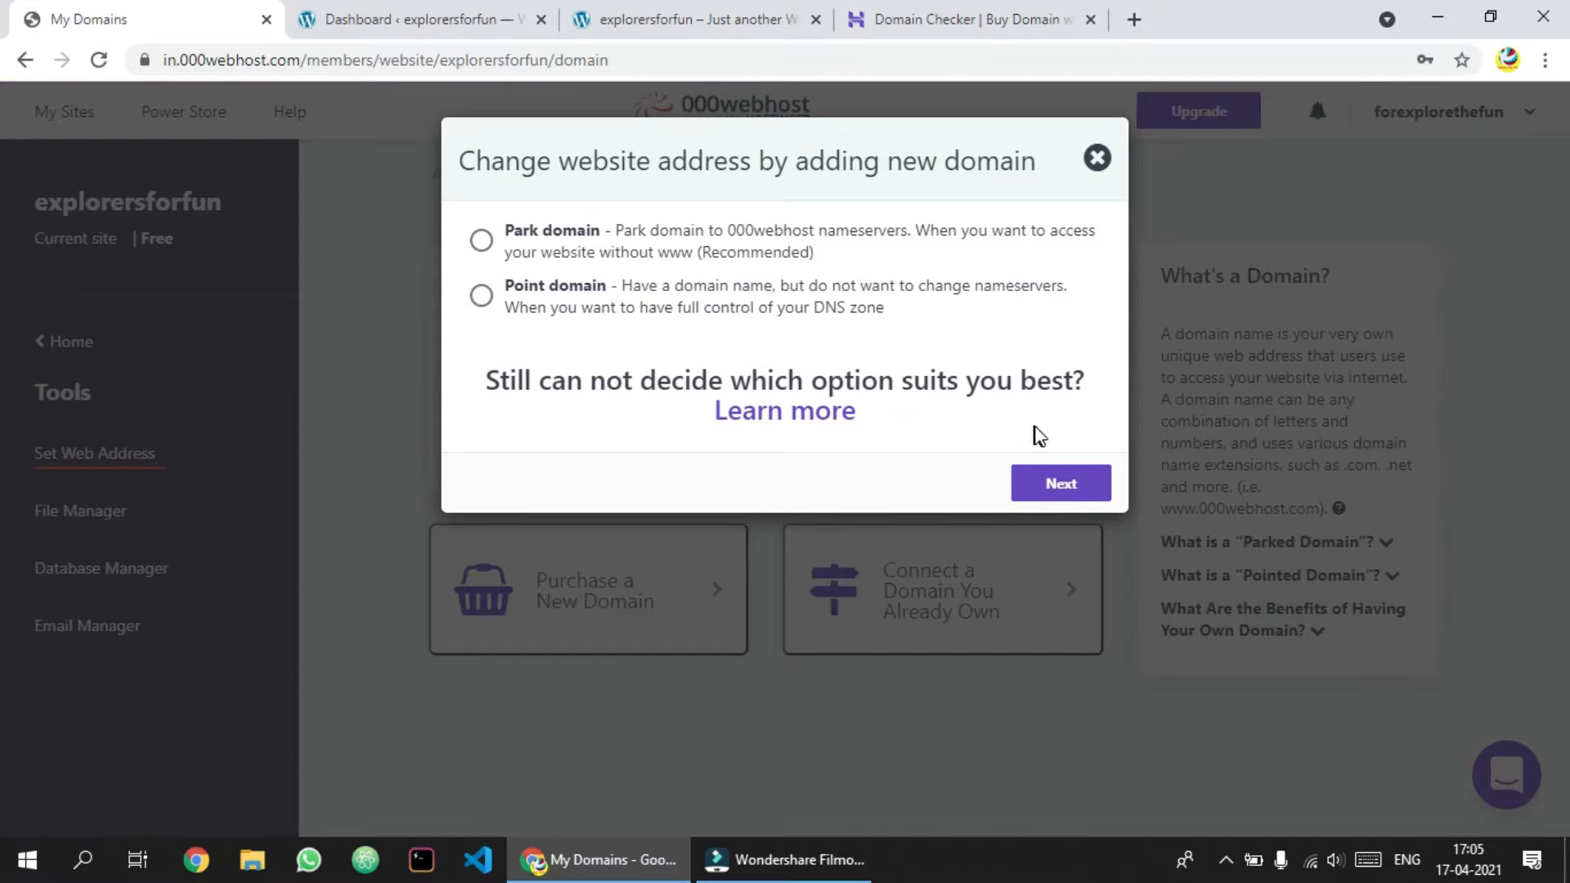
pyautogui.click(919, 301)
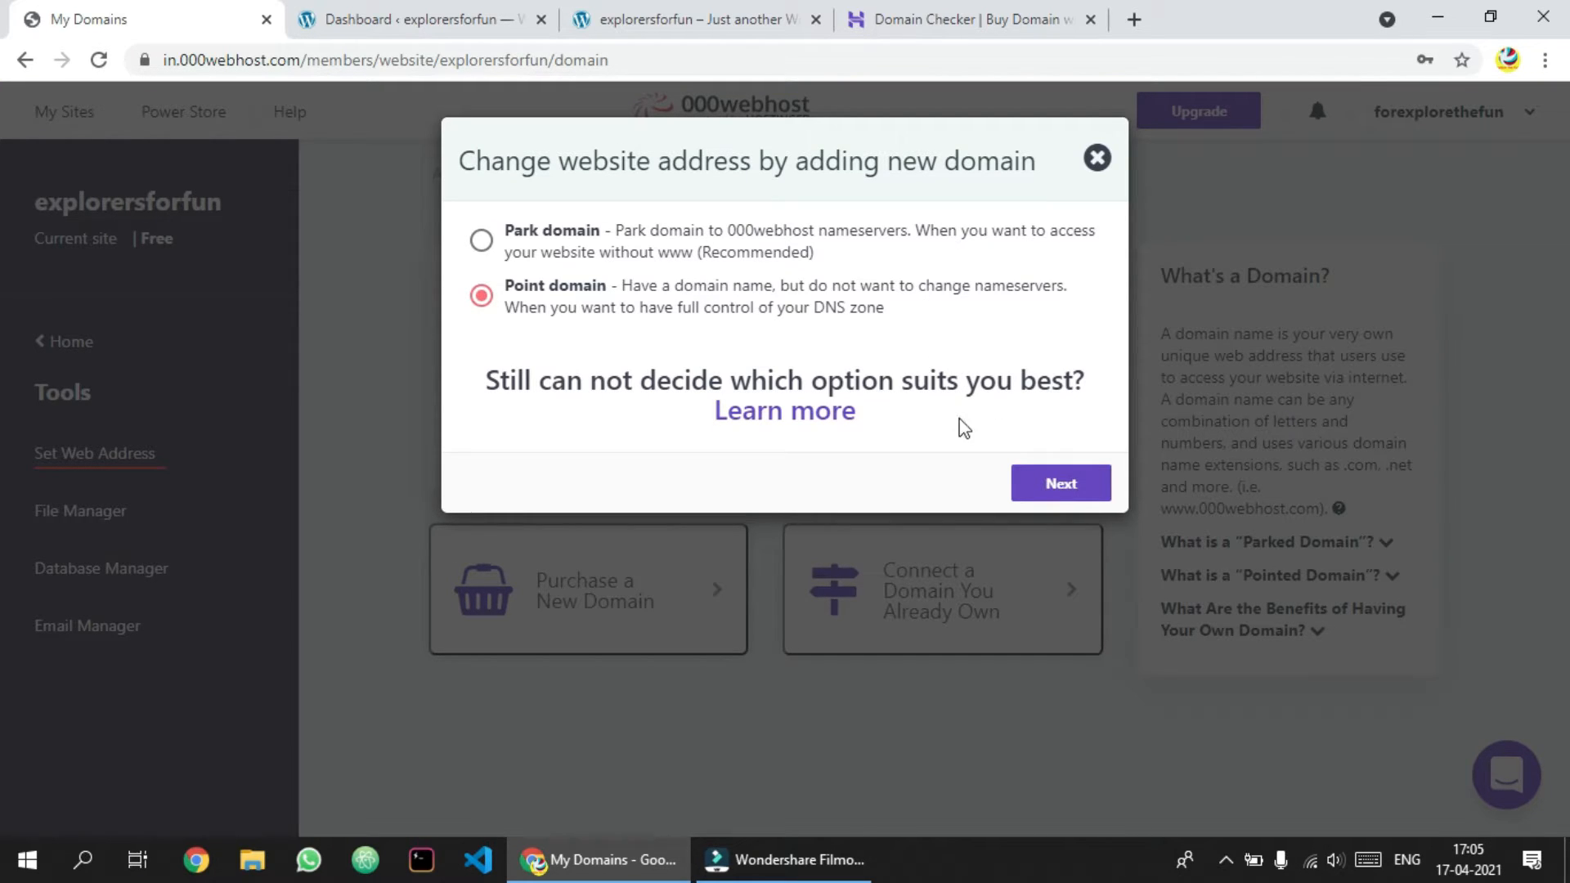
pyautogui.click(1026, 474)
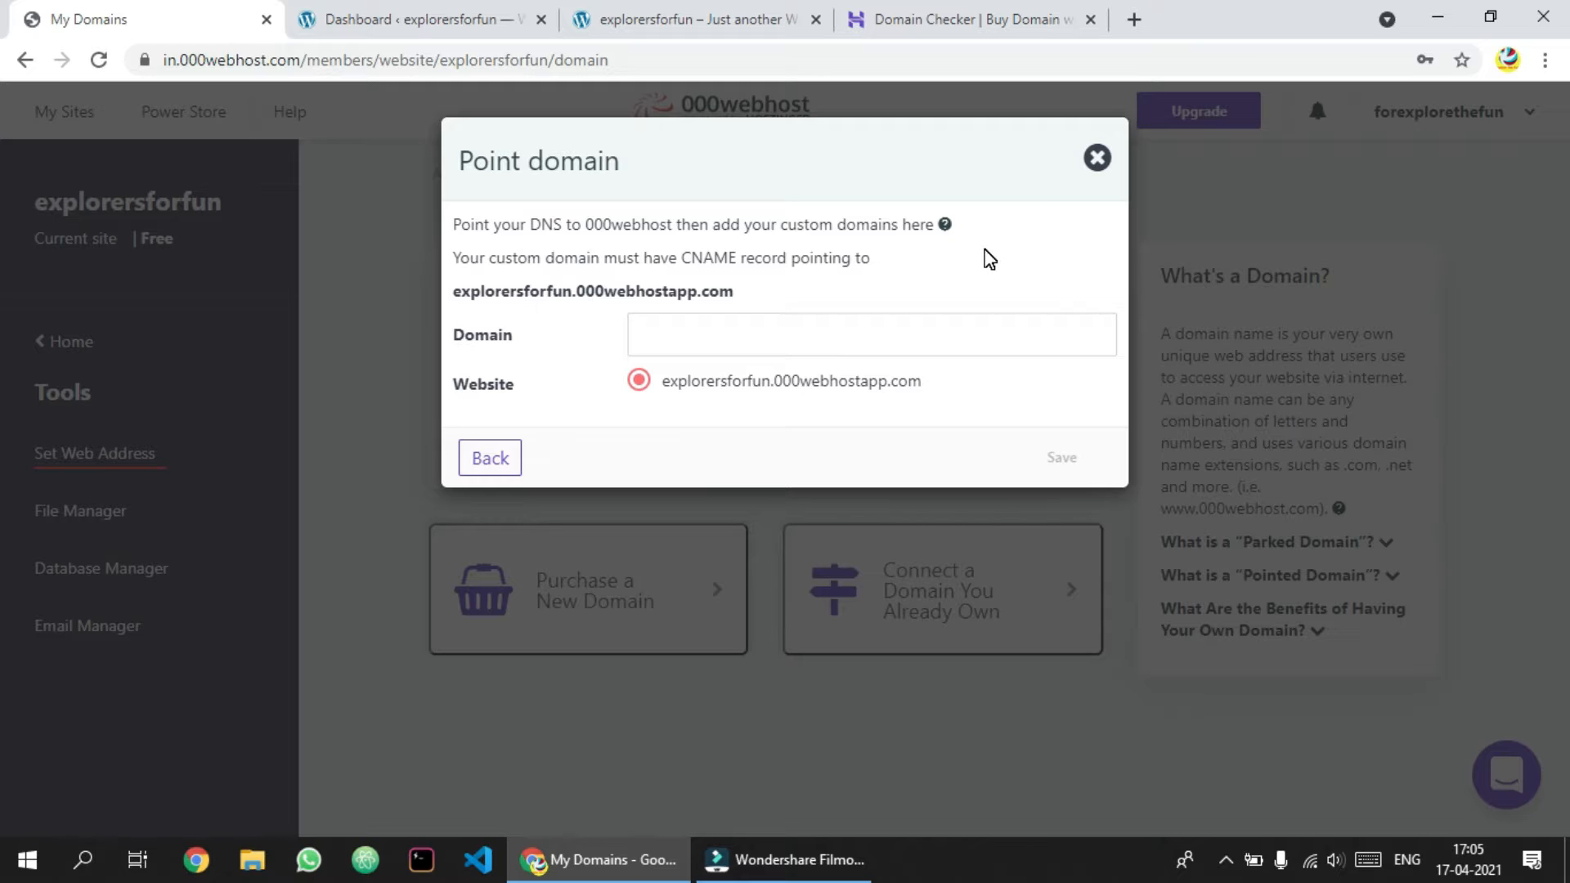
pyautogui.click(1097, 158)
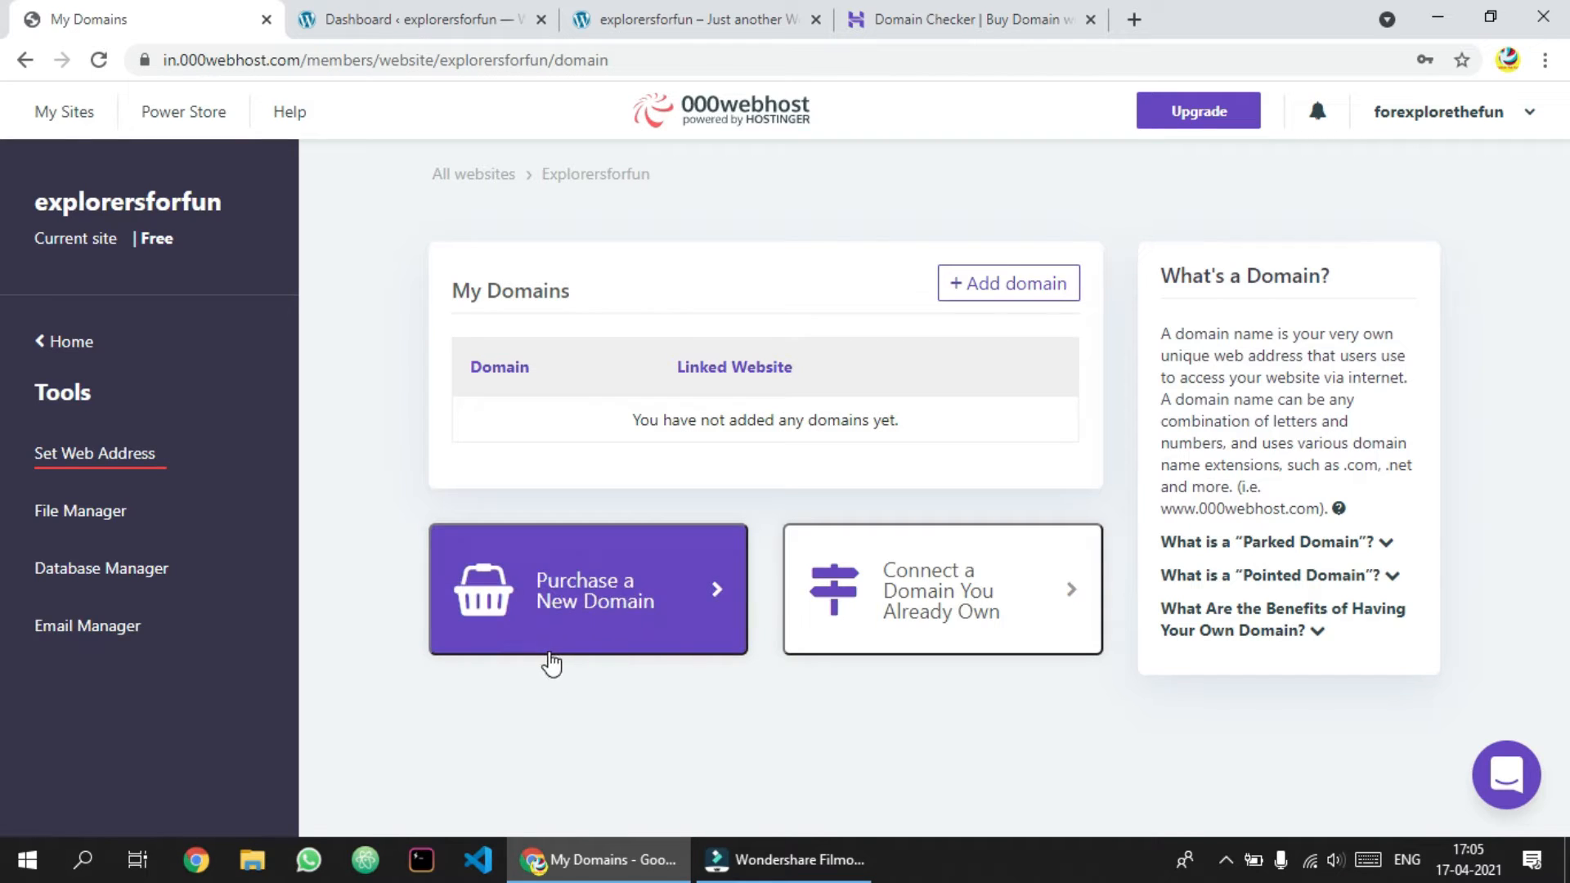
# Check explorersforfun.com on Hostinger, add it to cart at ₹602/yr, and close the tab
pyautogui.click(934, 19)
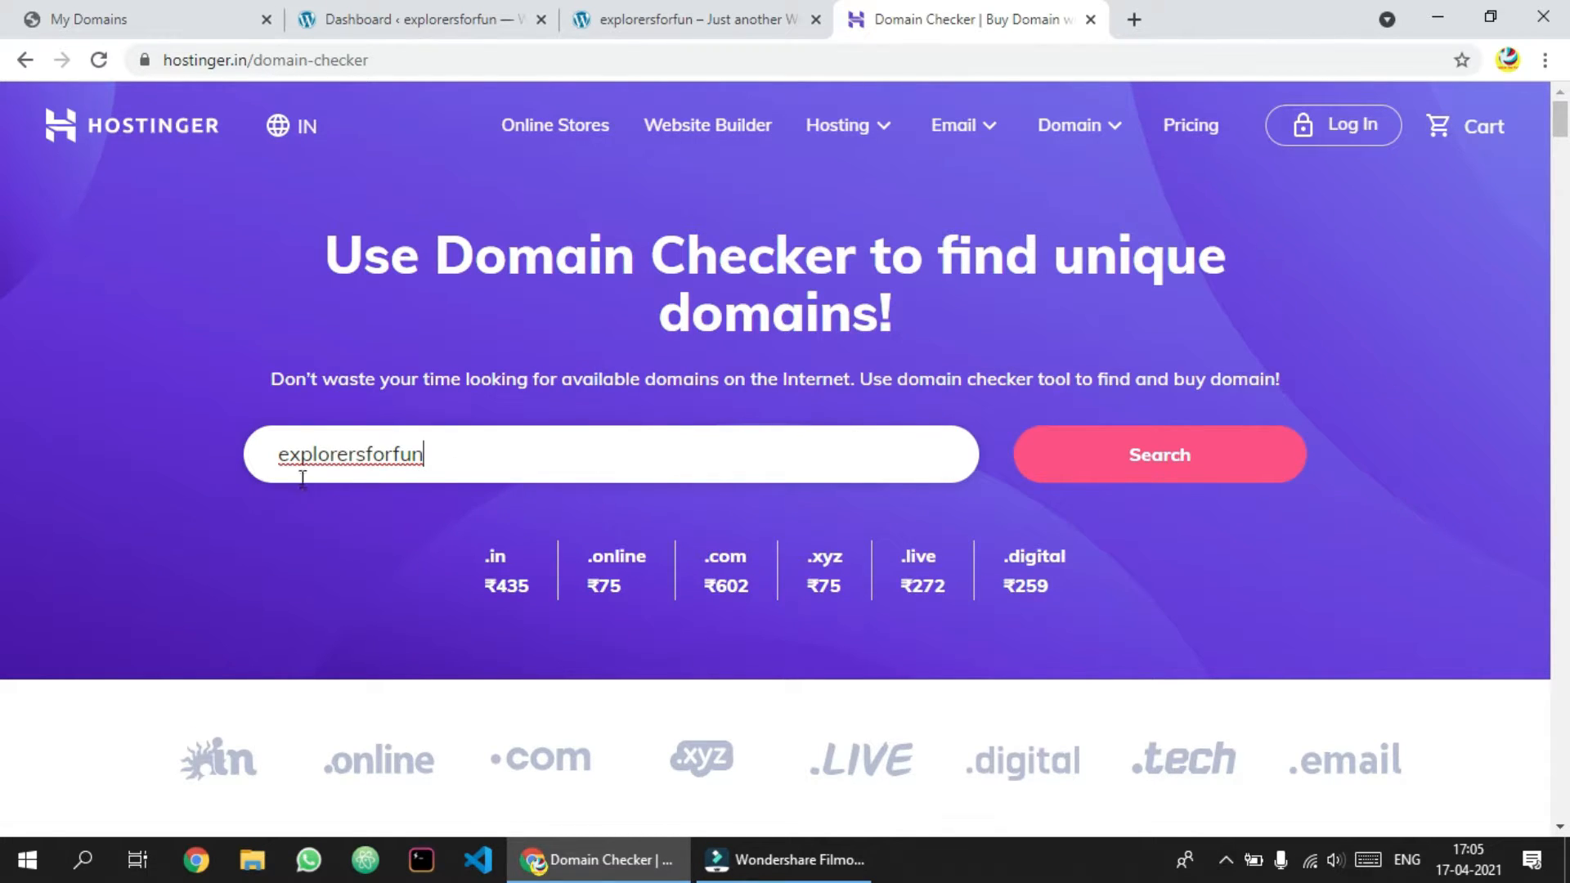
pyautogui.click(740, 584)
pyautogui.click(1153, 455)
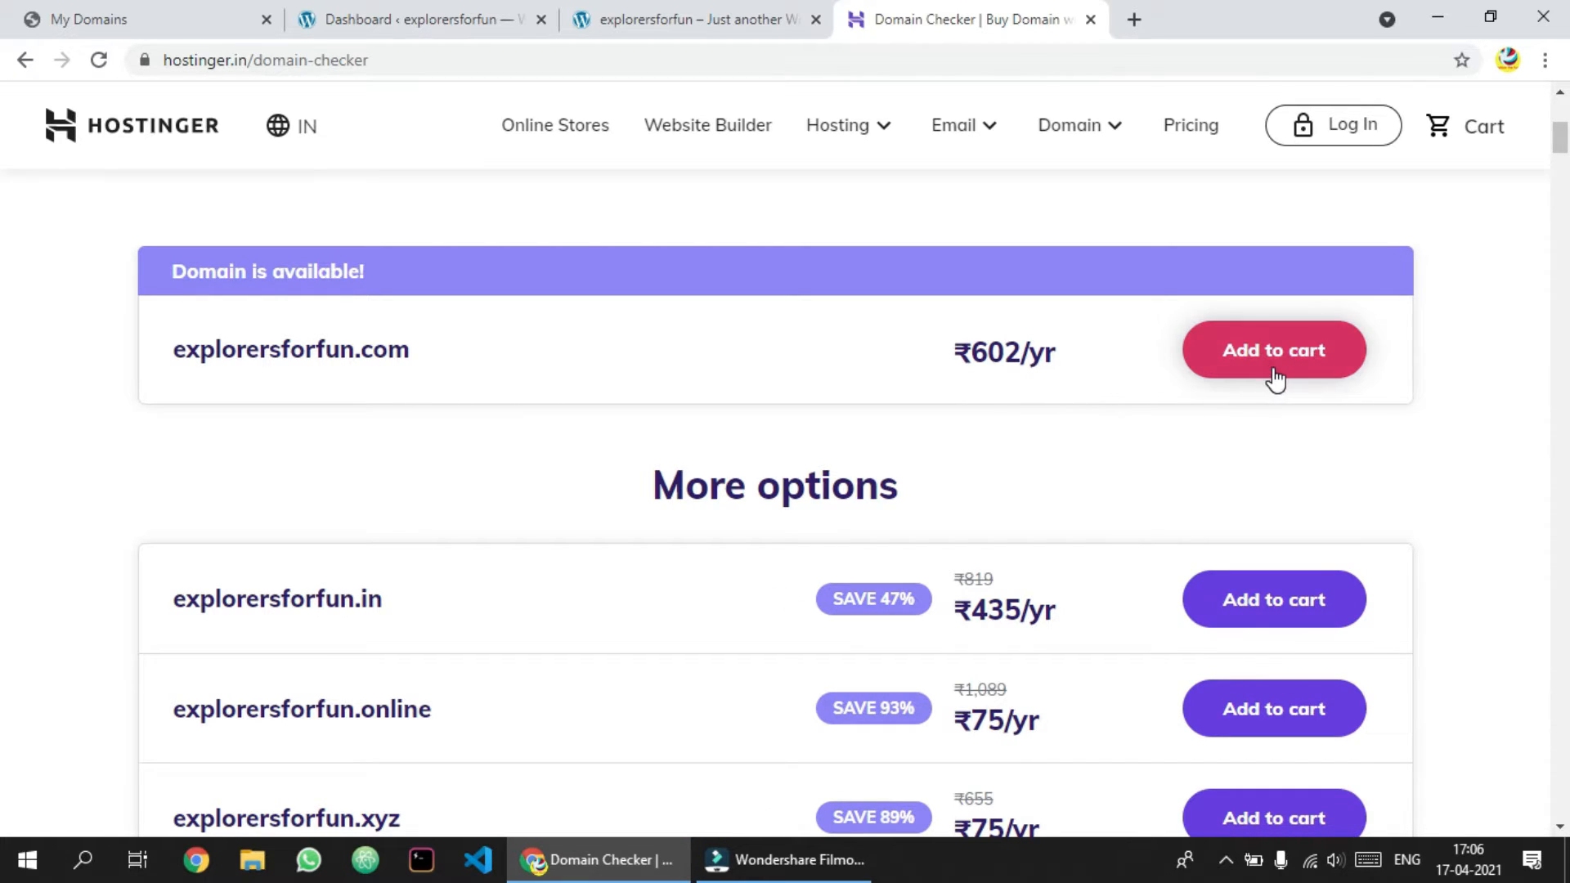
pyautogui.scroll(-2, 1166, 586)
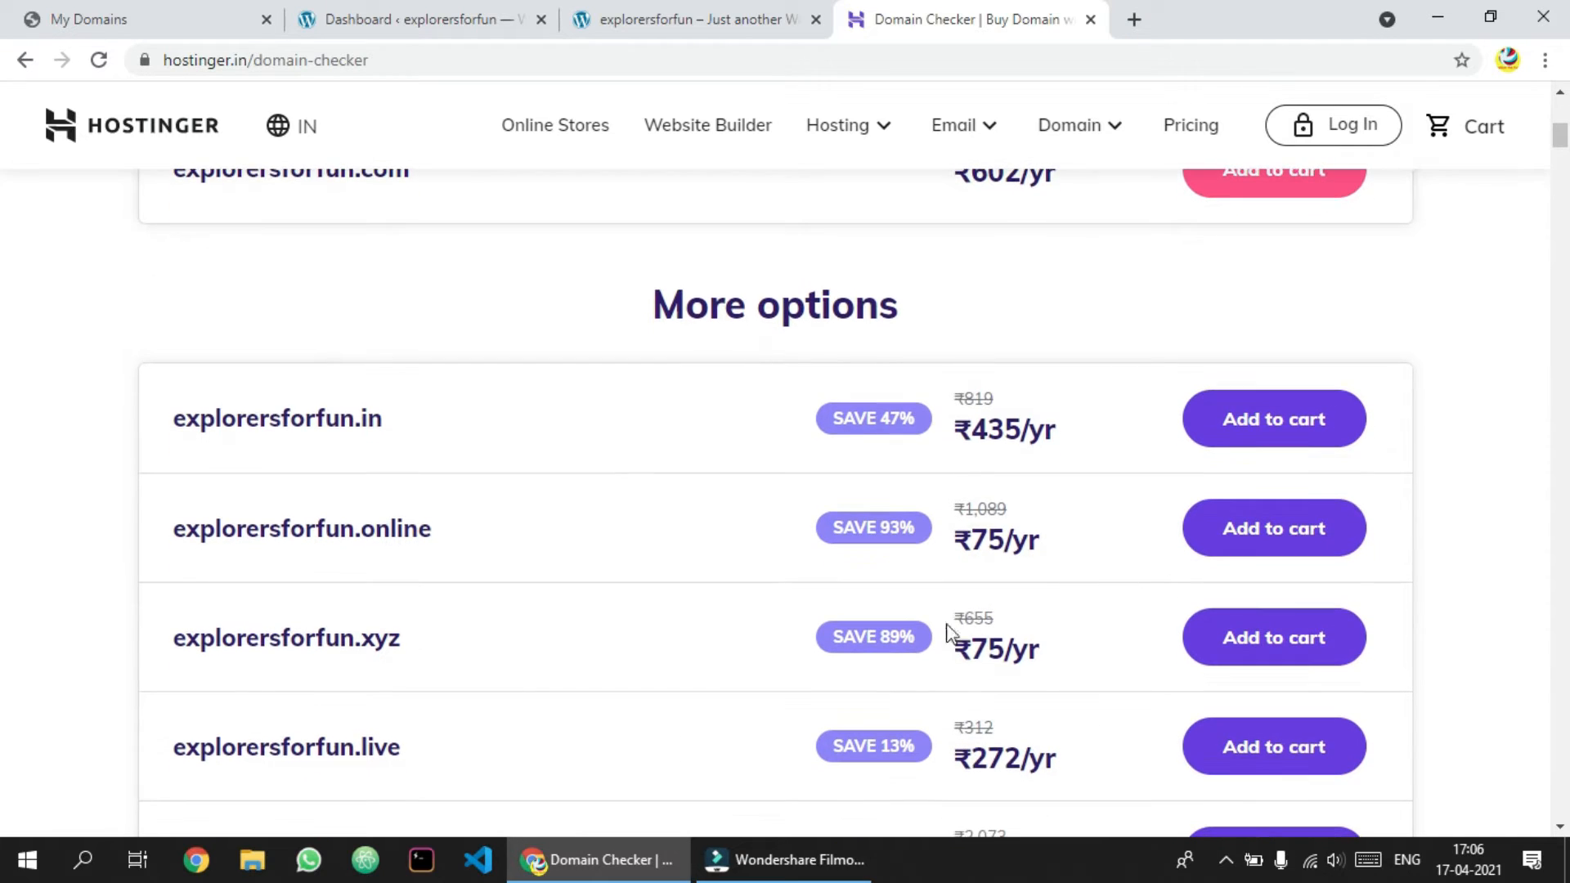
pyautogui.scroll(-2, 537, 584)
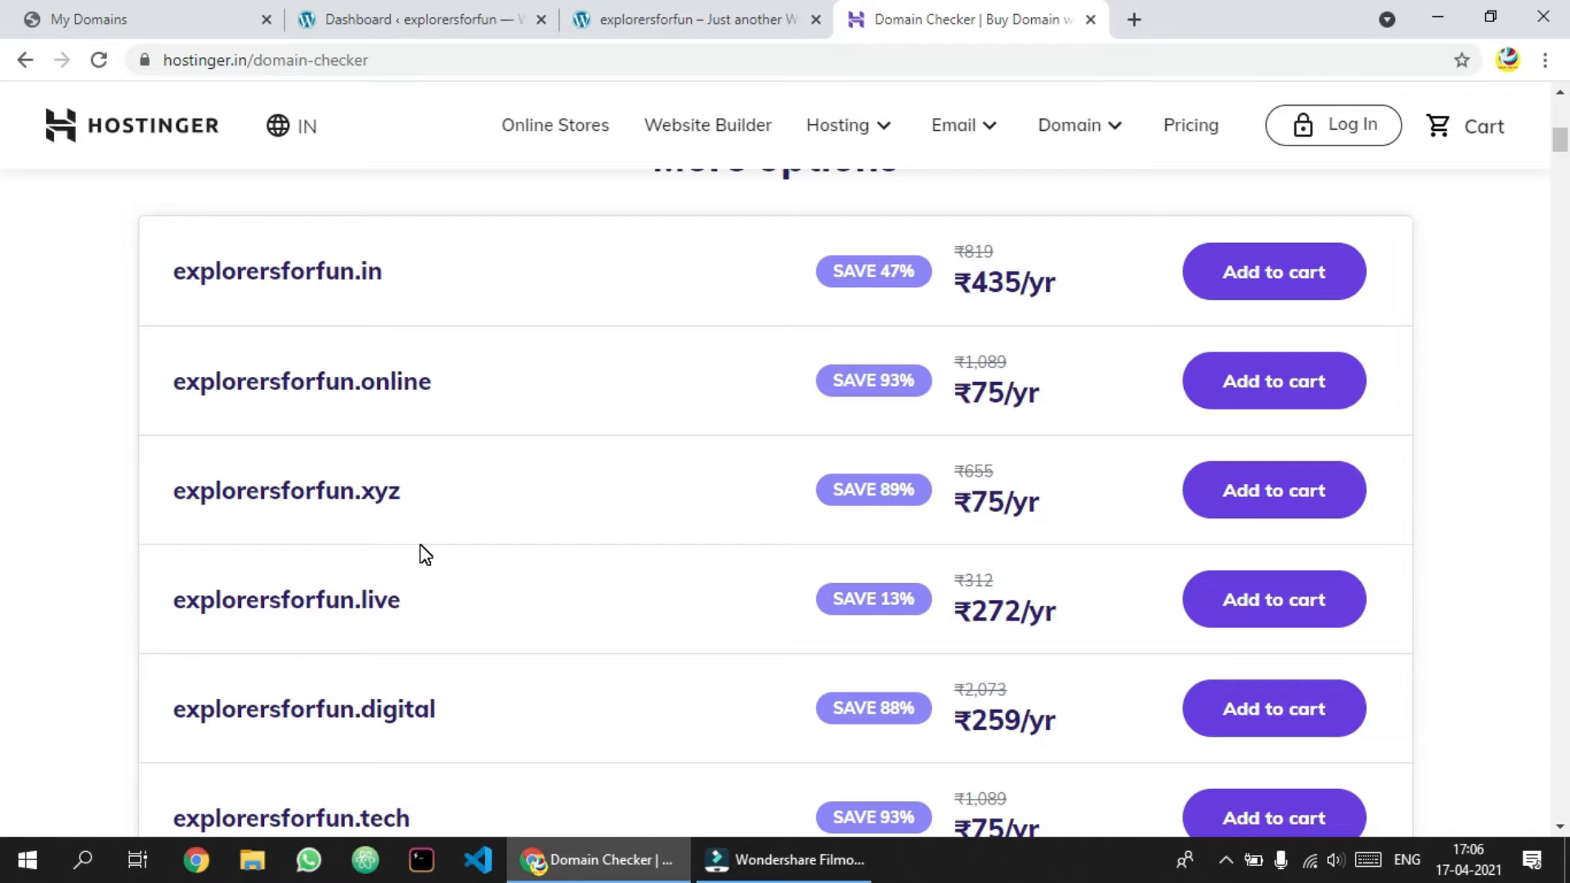
pyautogui.scroll(7, 420, 550)
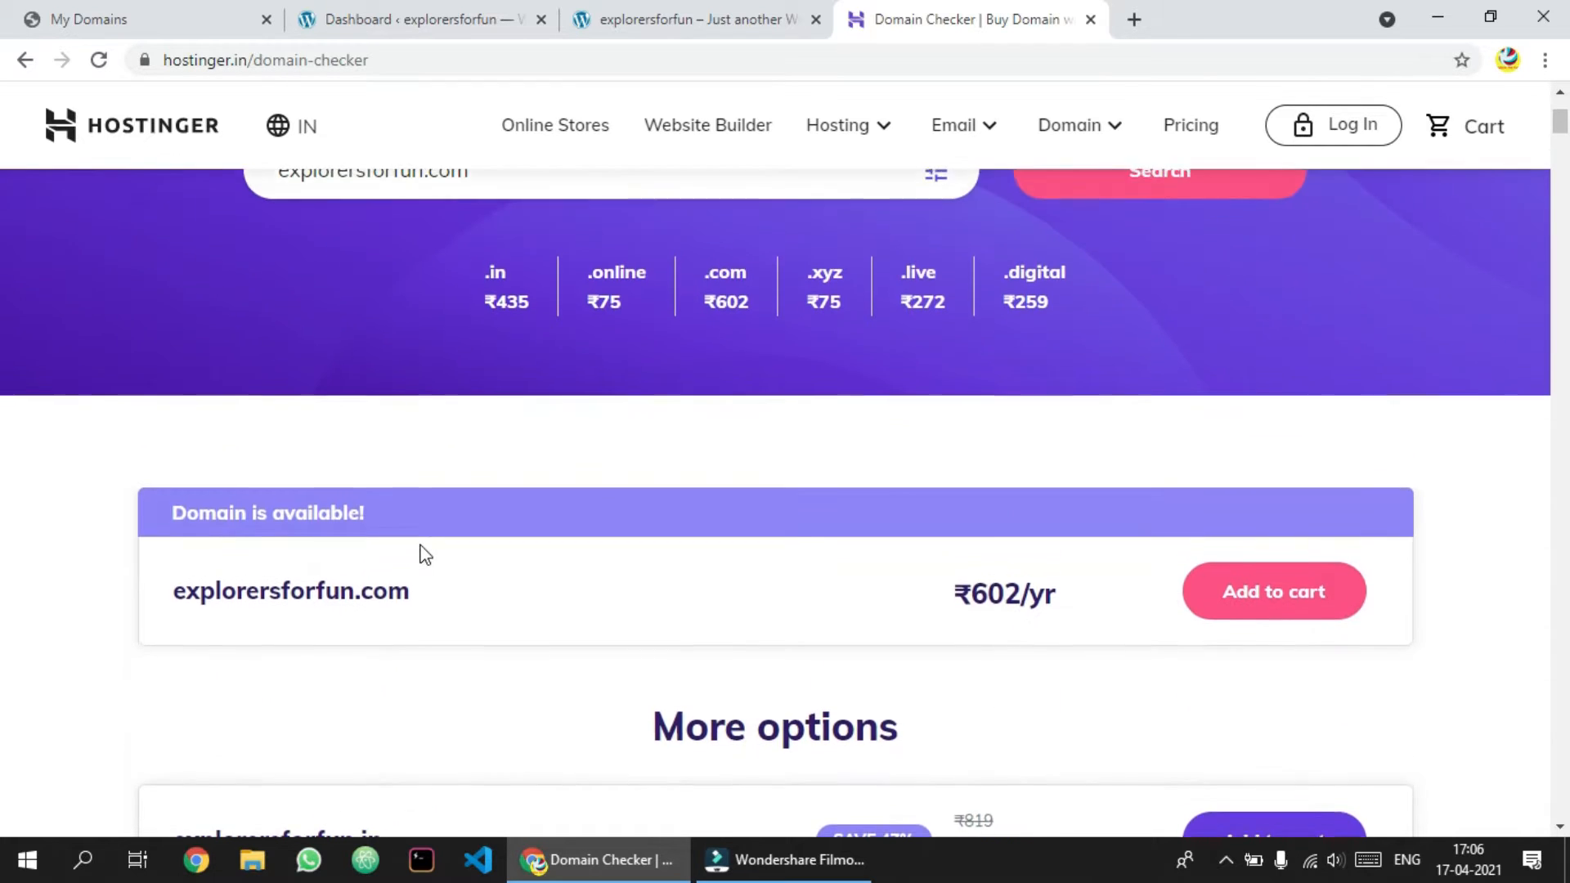
pyautogui.scroll(-3, 818, 458)
pyautogui.click(1292, 338)
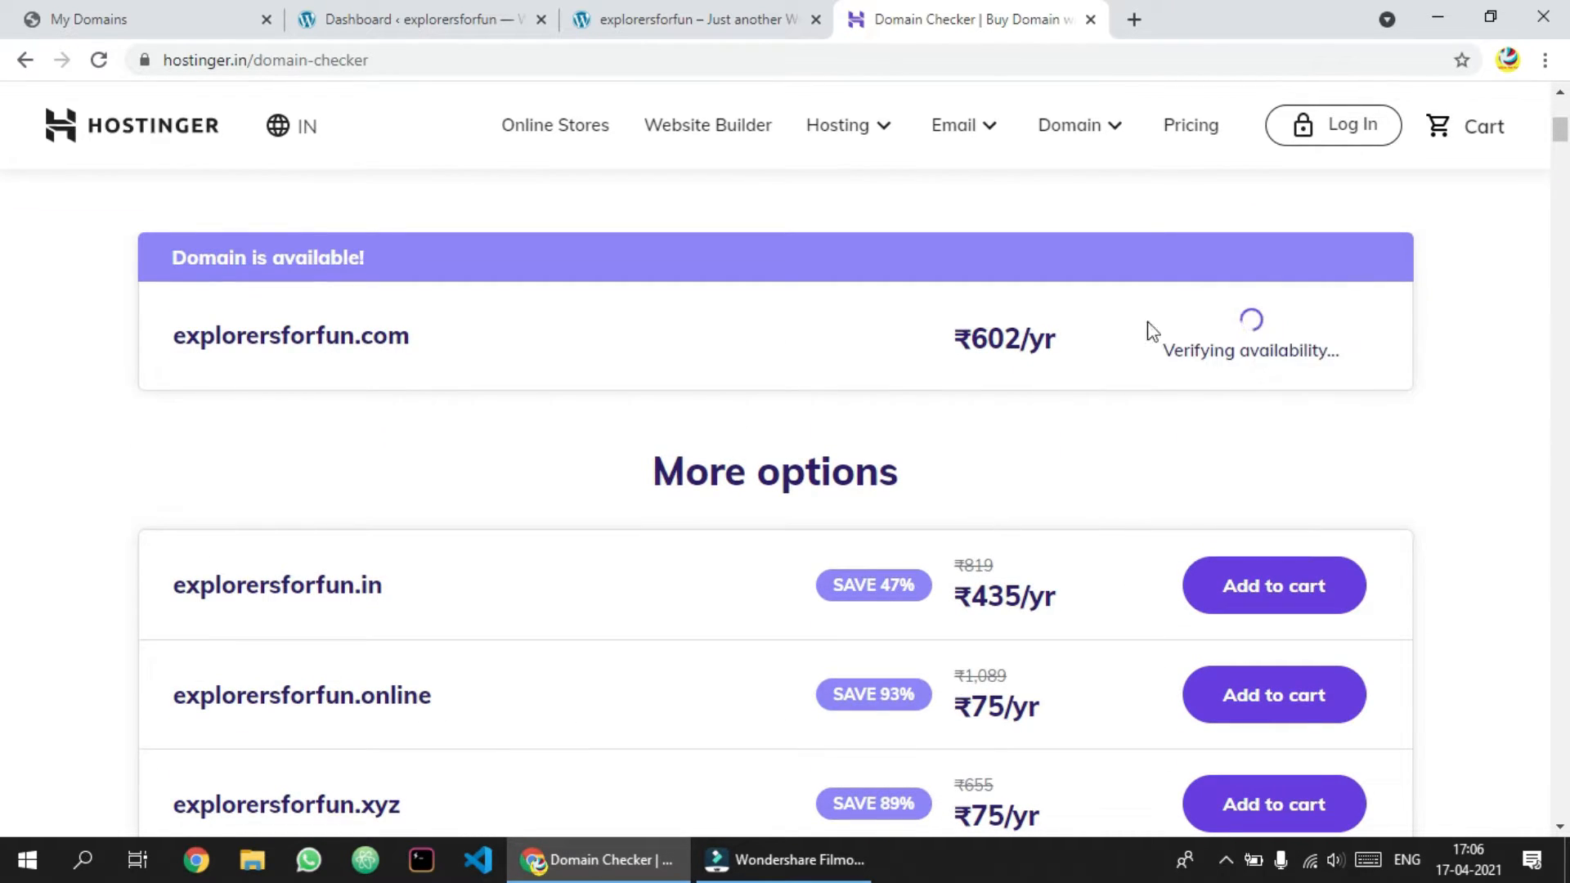
pyautogui.click(1091, 20)
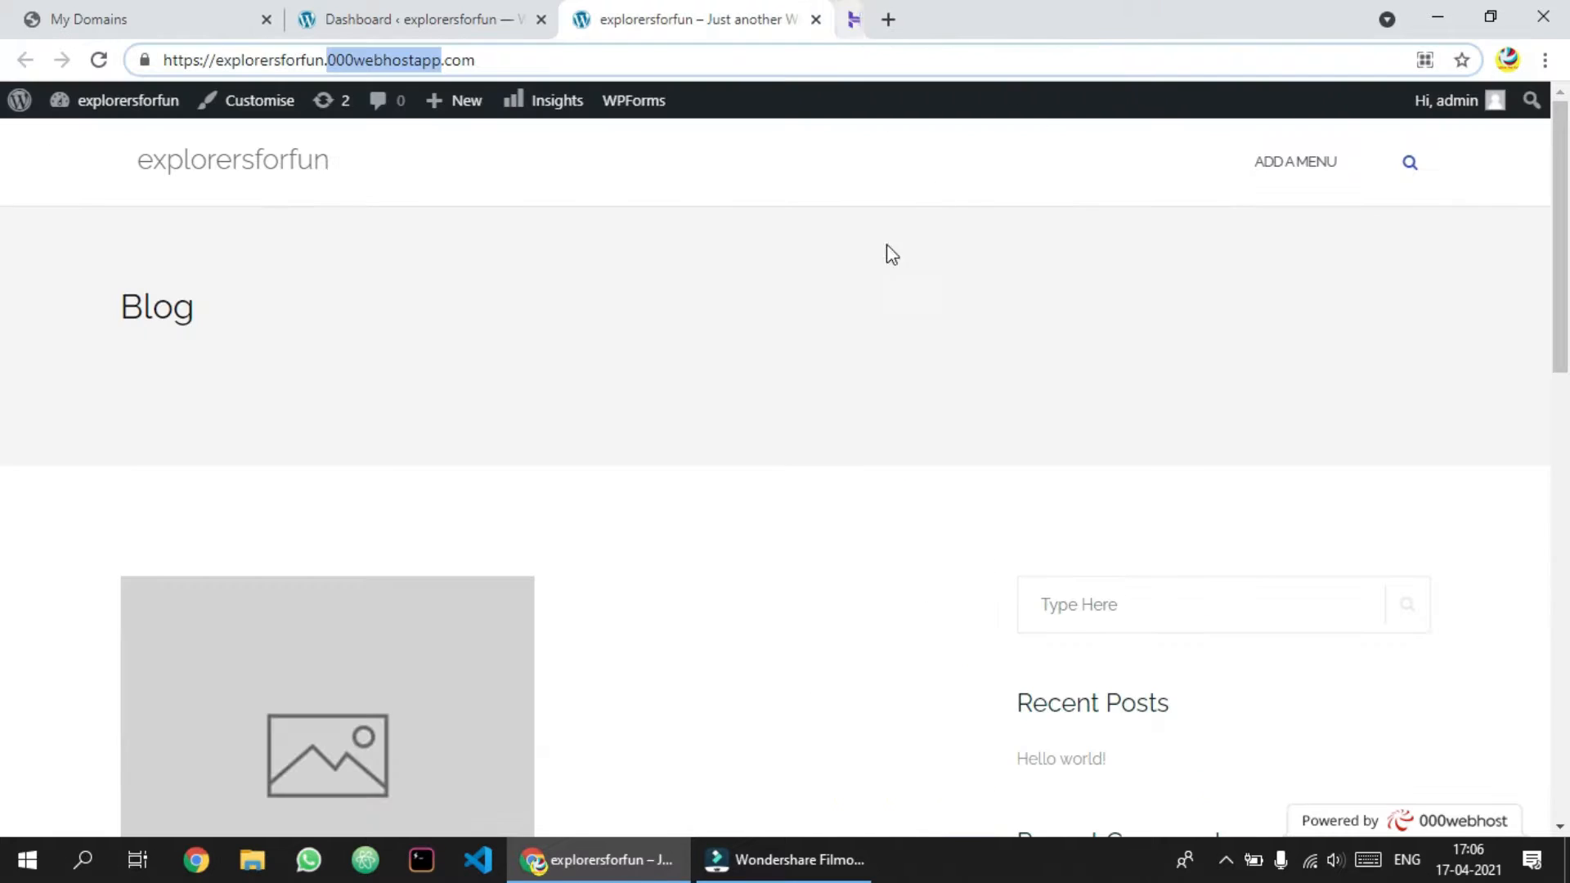
# From the admin dashboard, open Appearance > Themes and click the Add New Theme card
pyautogui.click(434, 269)
pyautogui.click(417, 18)
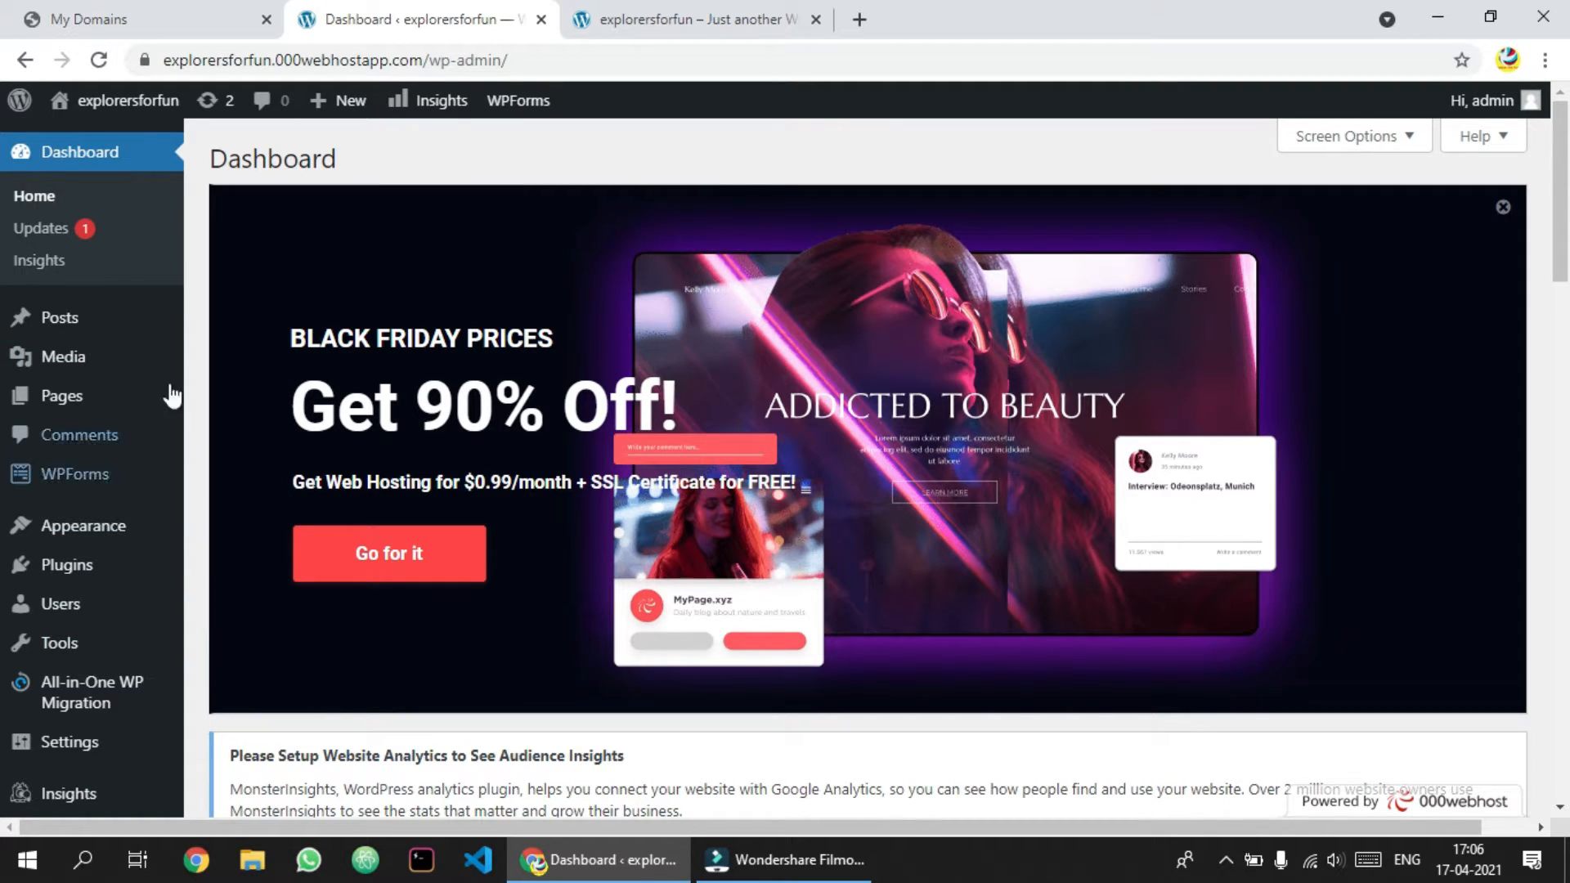
pyautogui.moveTo(98, 538)
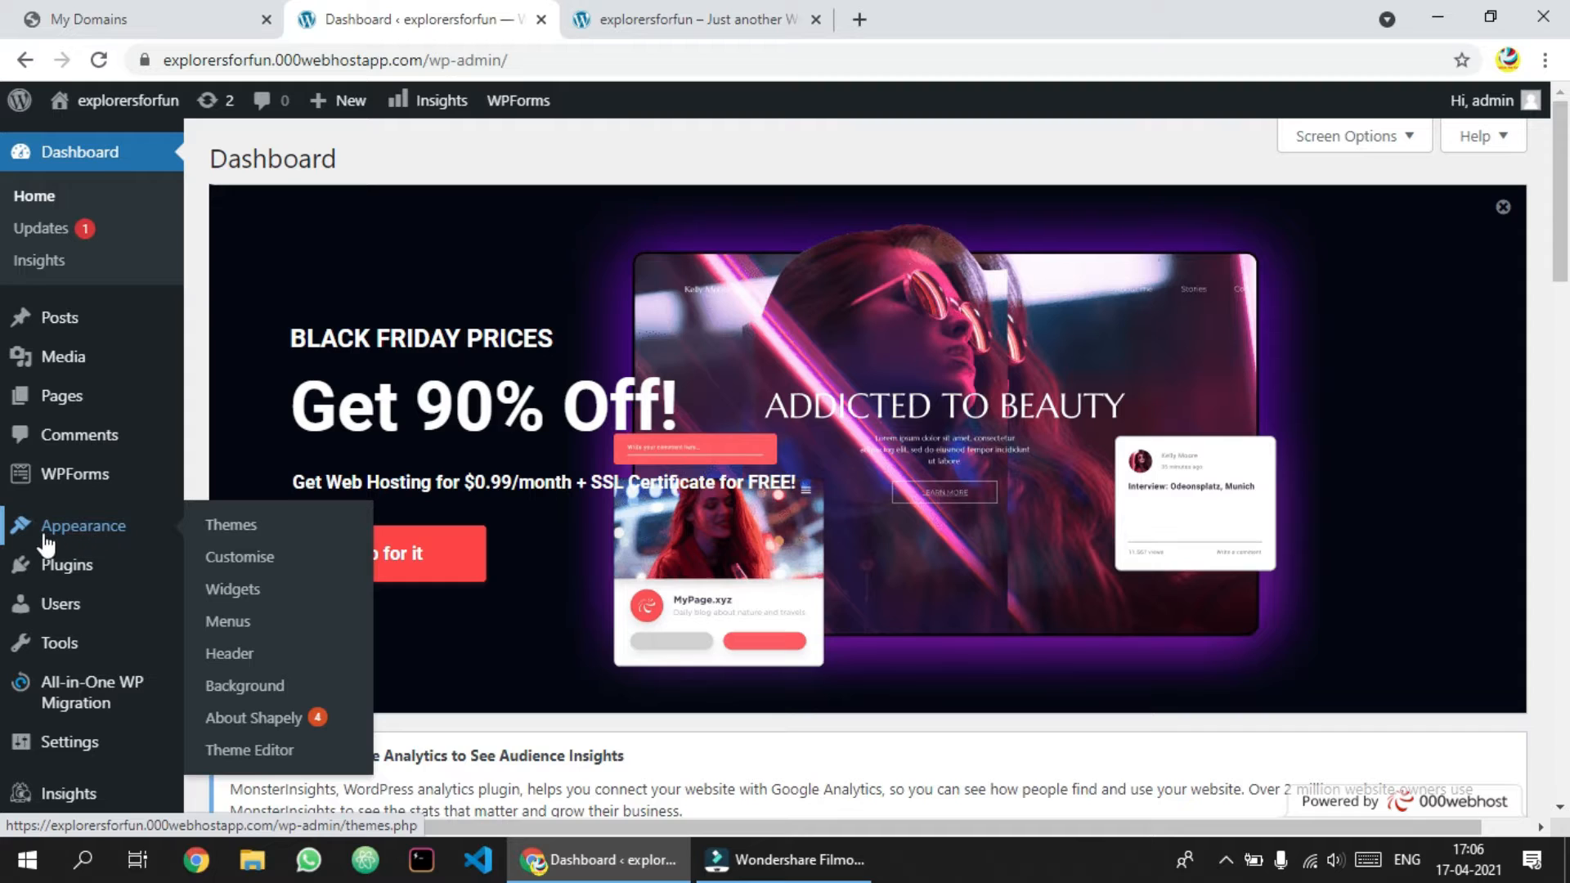
pyautogui.click(214, 541)
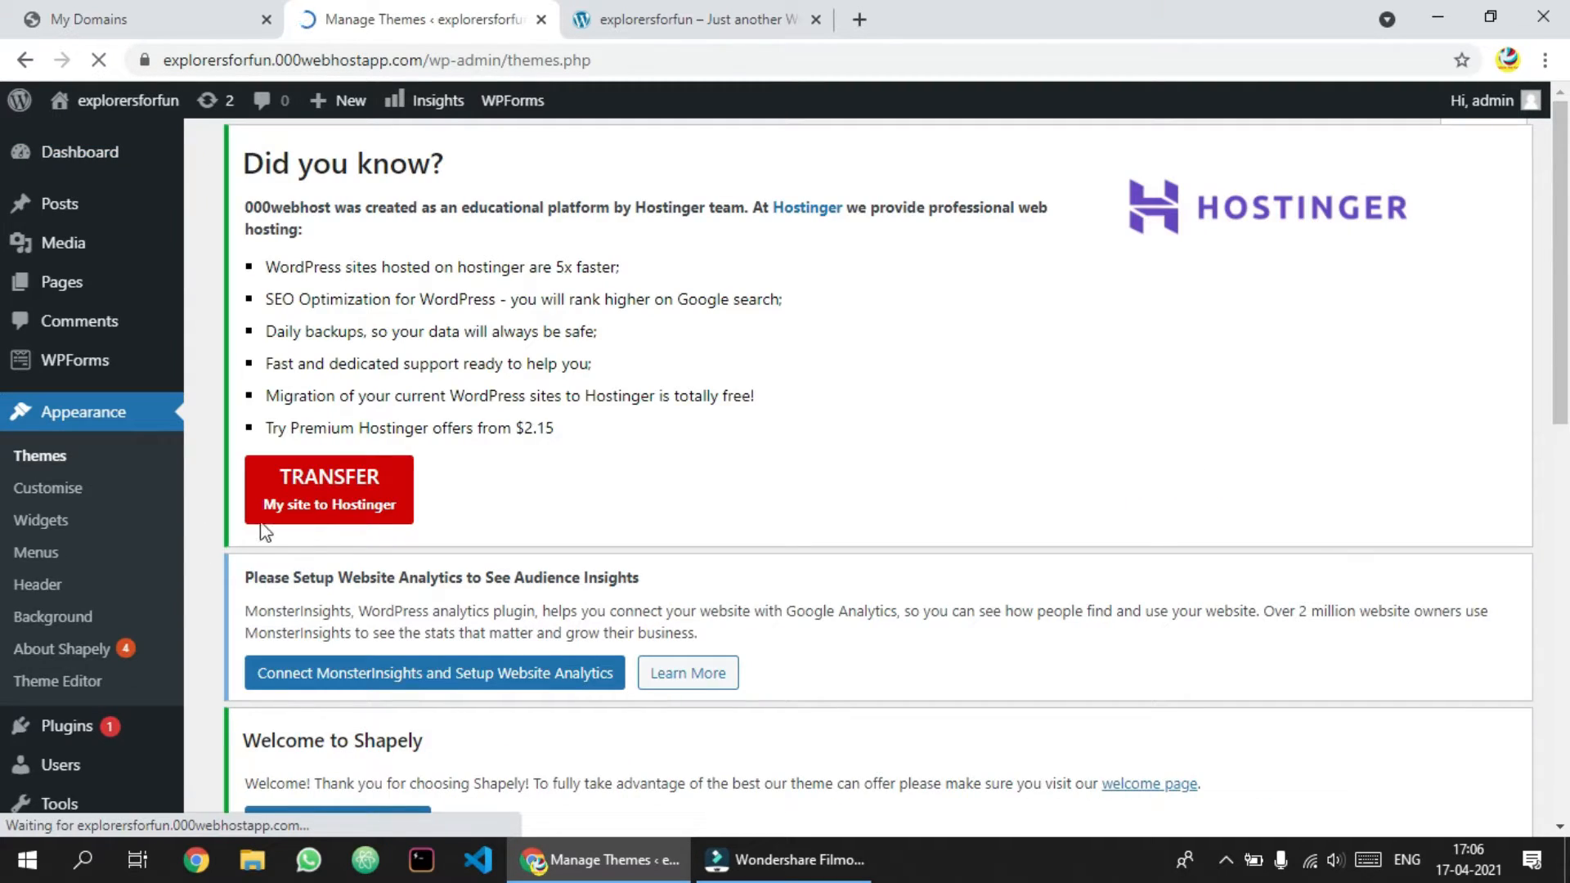
pyautogui.scroll(-5, 345, 531)
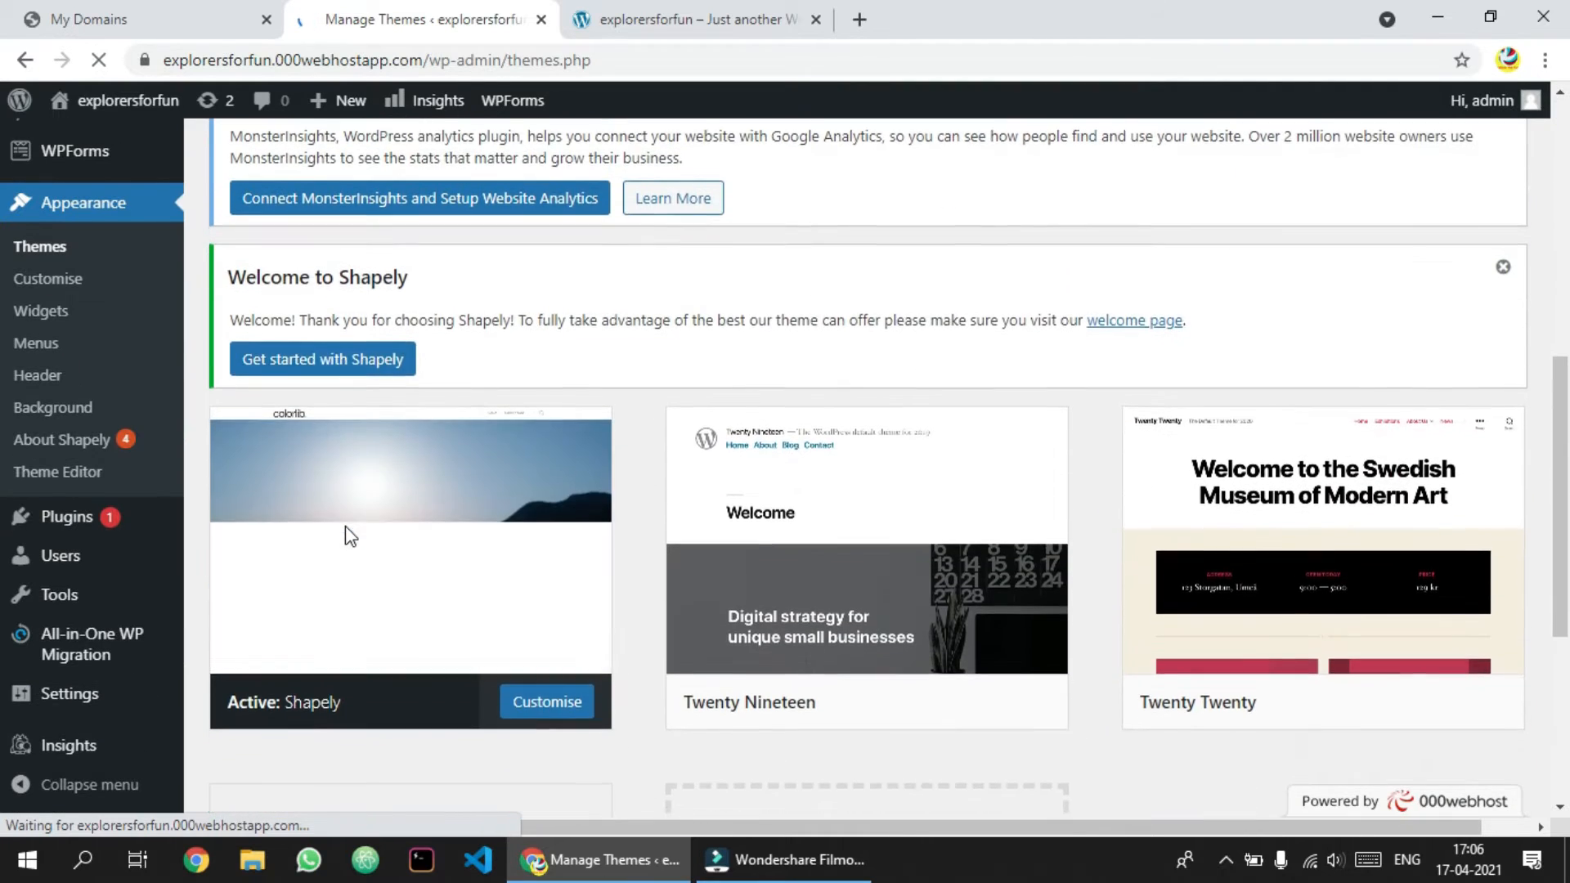
pyautogui.scroll(2, 347, 532)
pyautogui.scroll(-3, 346, 532)
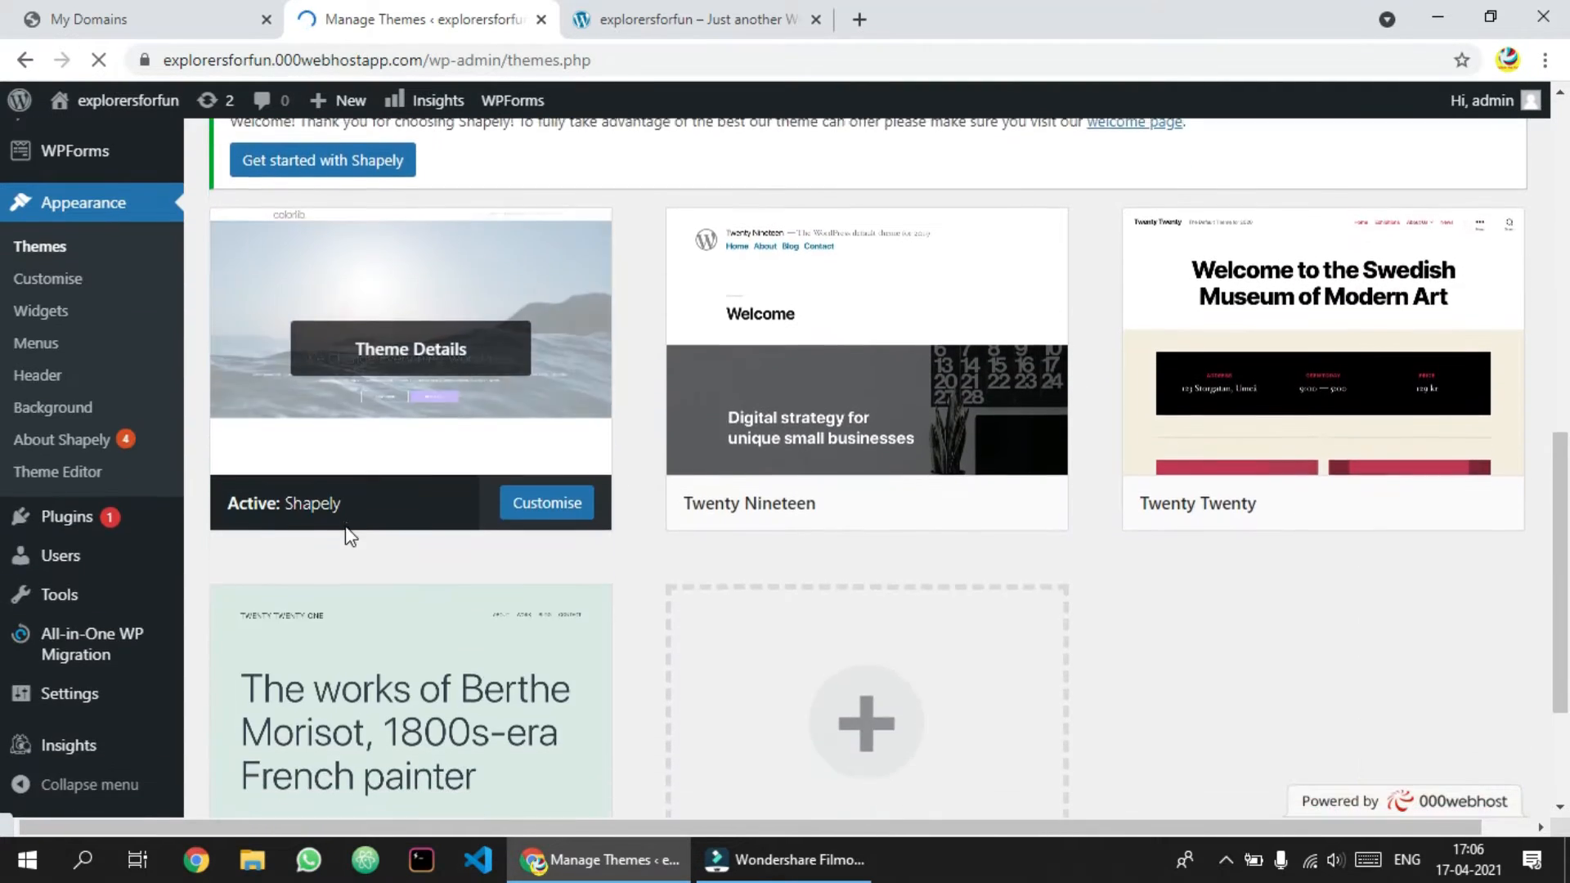
pyautogui.scroll(-2, 343, 536)
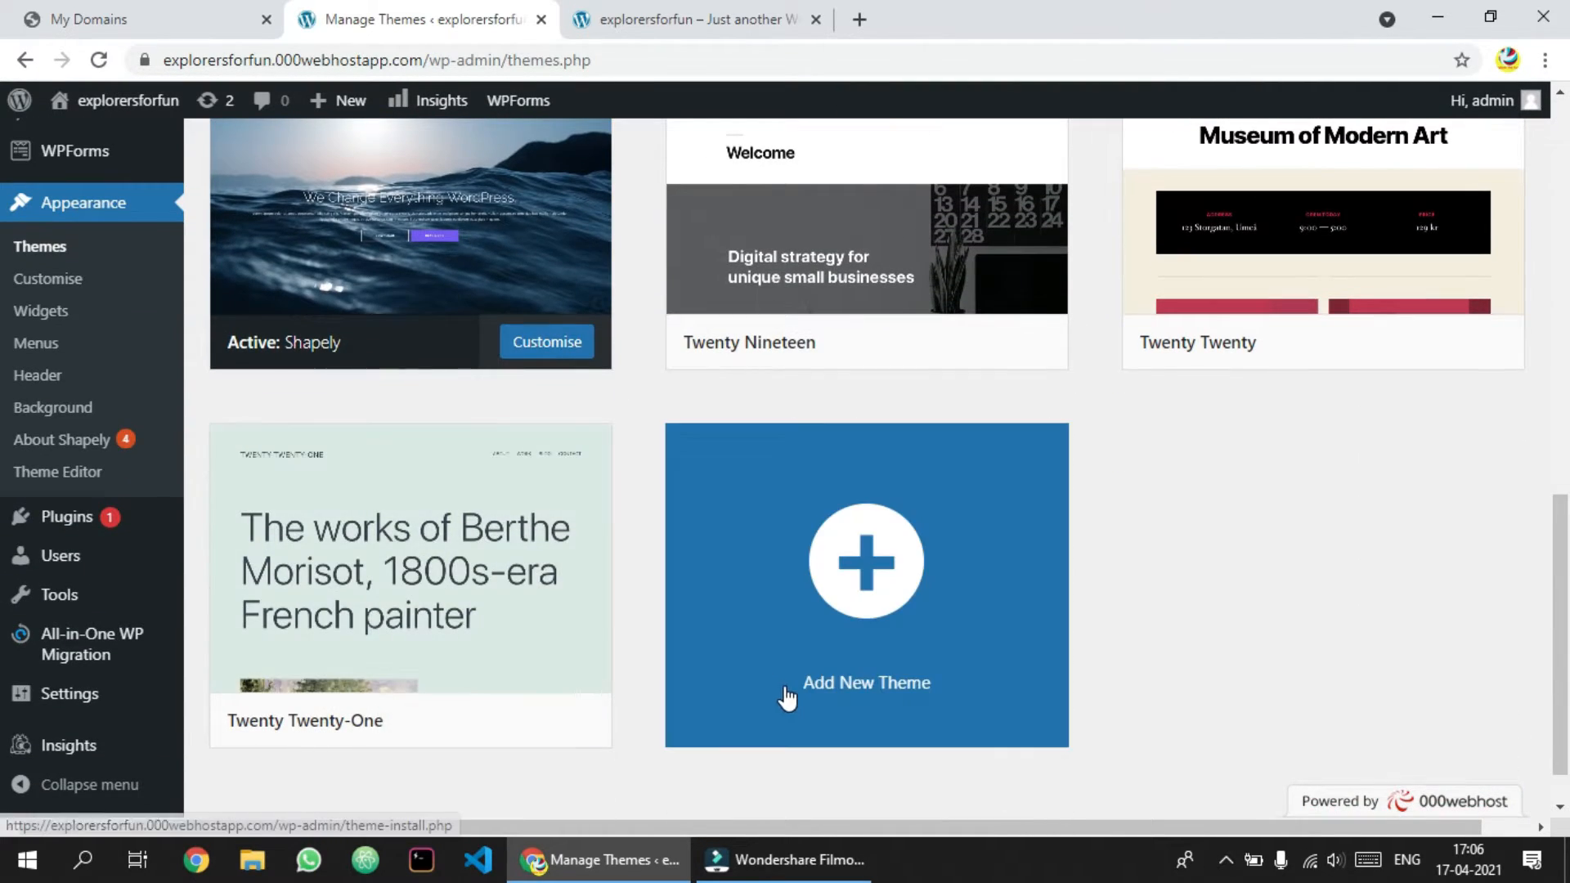
pyautogui.click(786, 697)
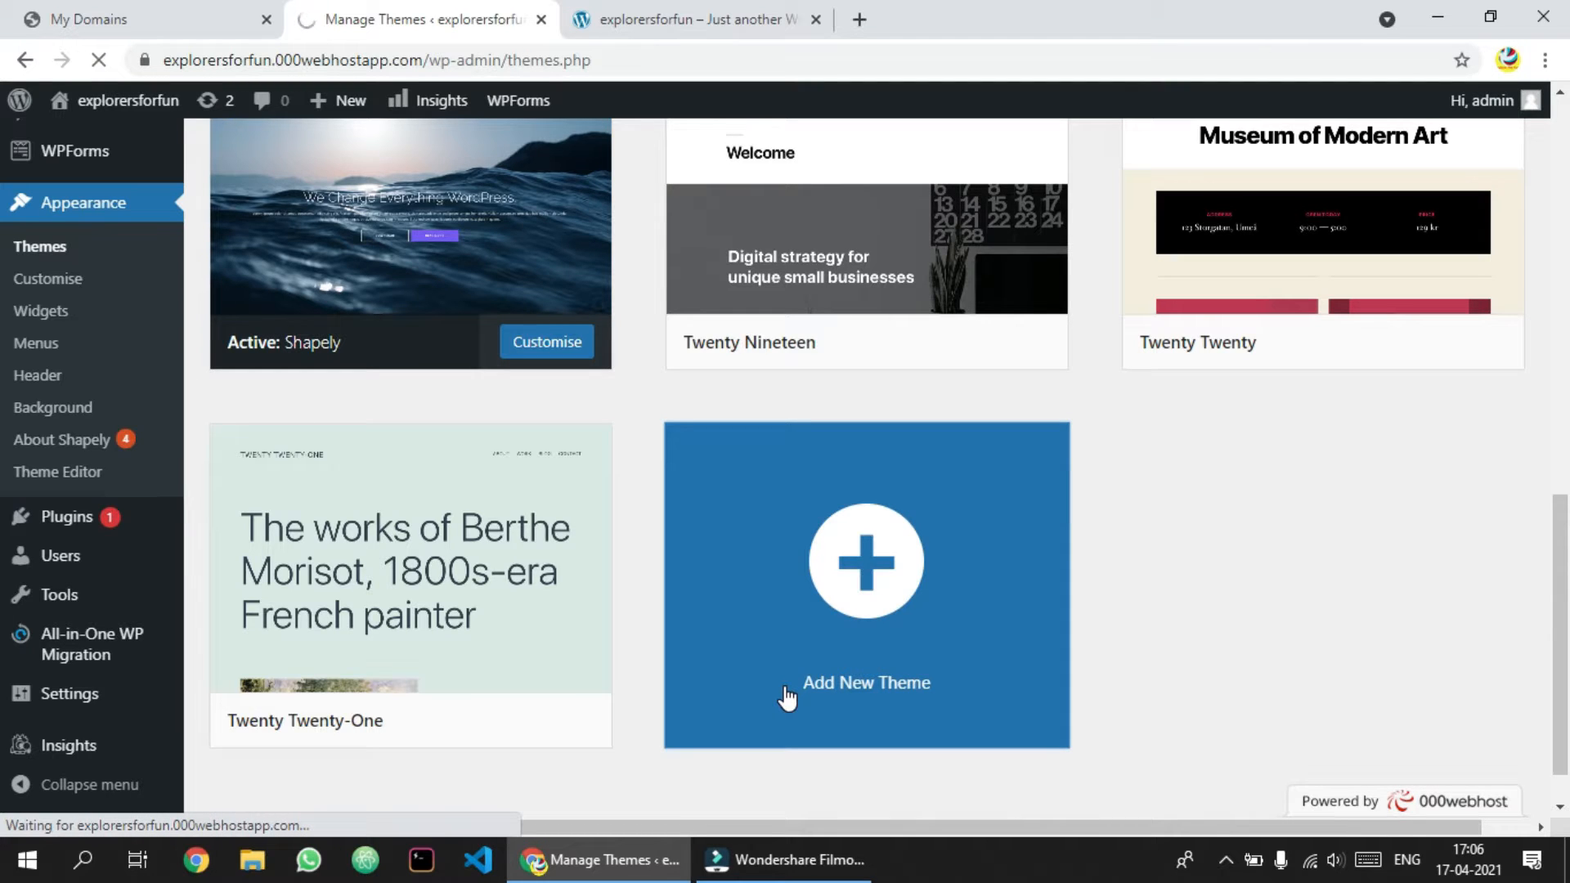
pyautogui.scroll(-5, 787, 697)
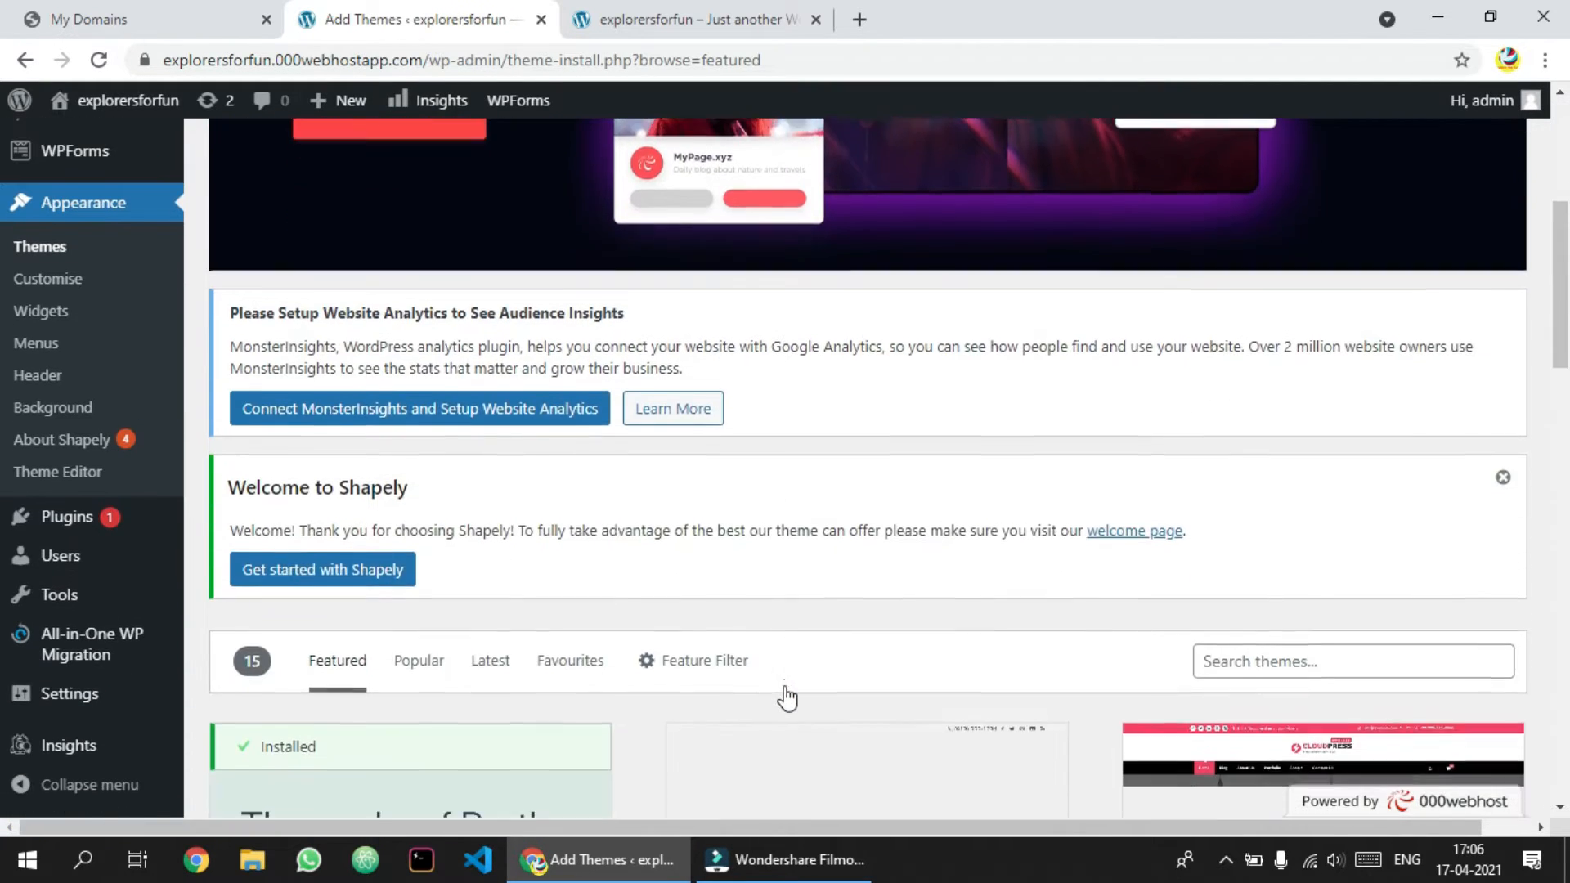
pyautogui.scroll(-4, 787, 696)
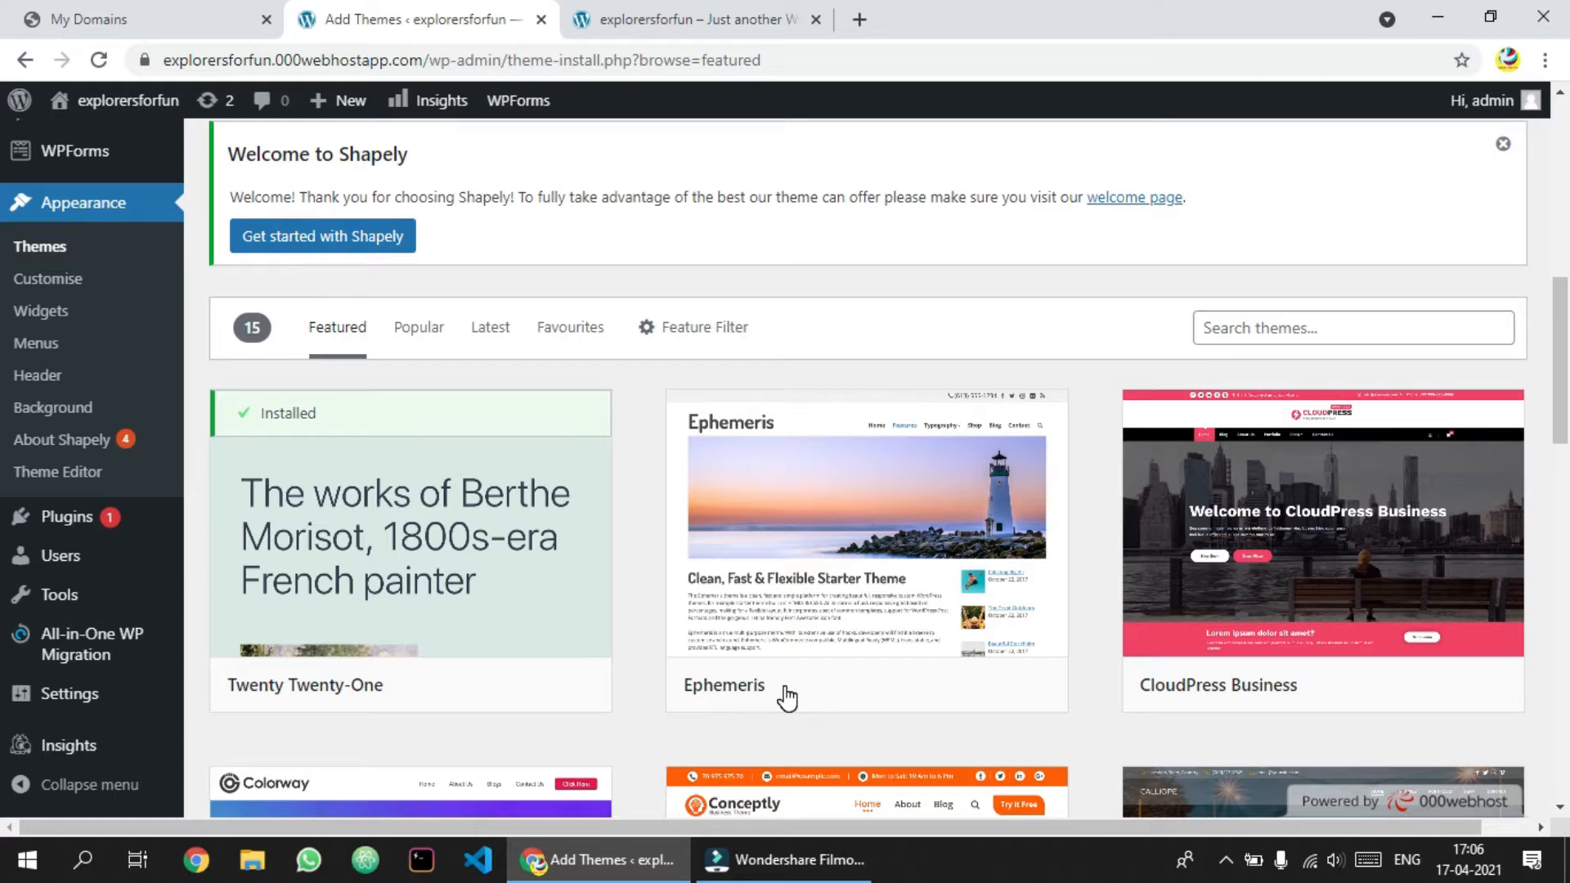
pyautogui.moveTo(323, 624)
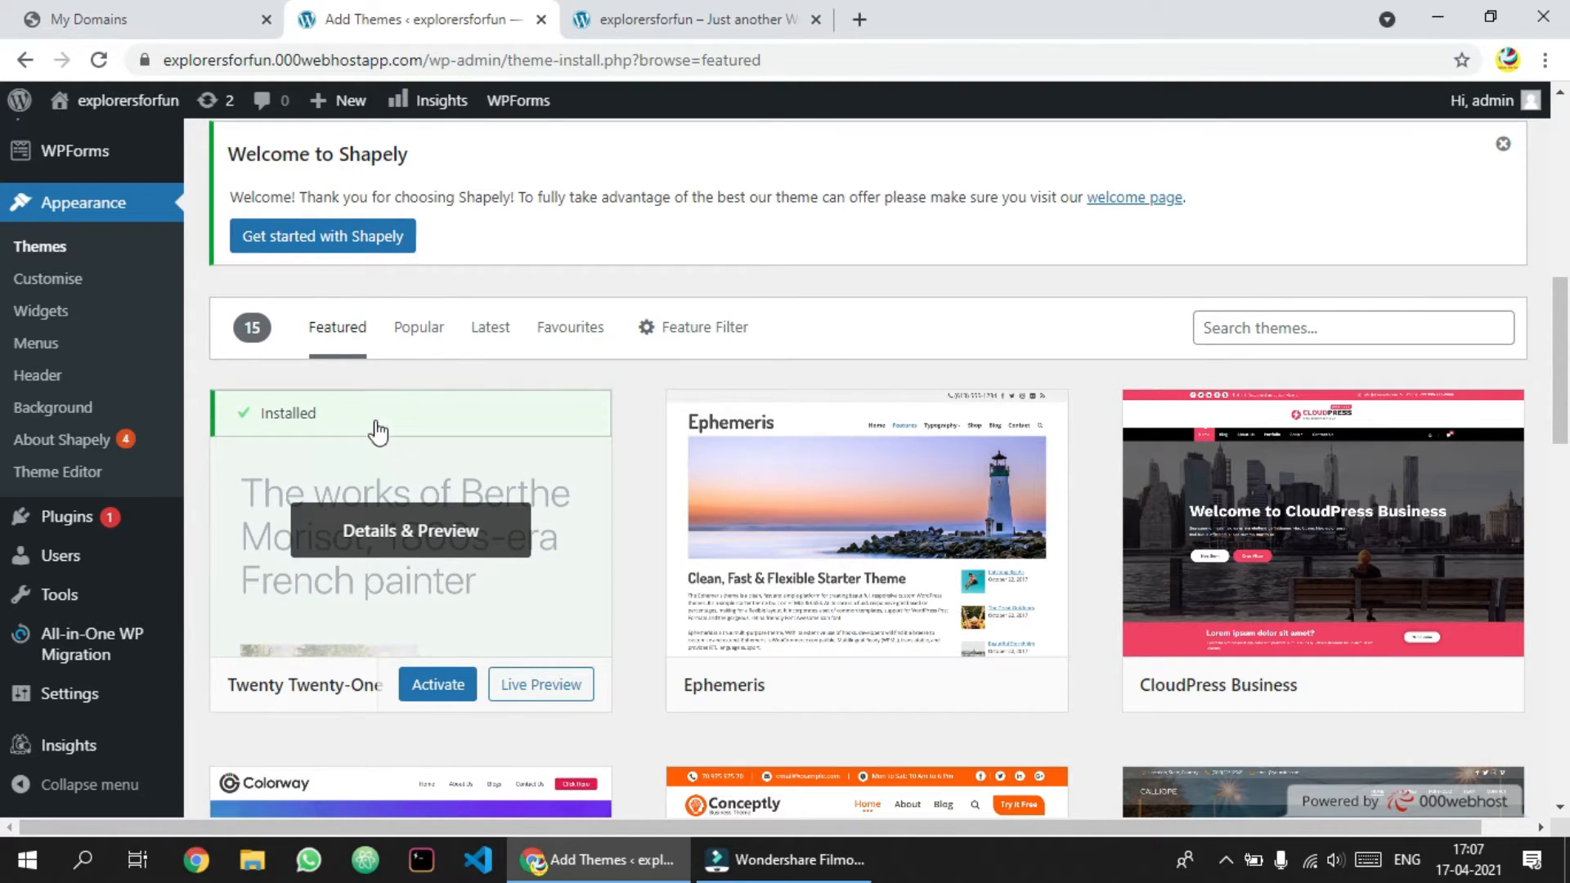
pyautogui.click(435, 331)
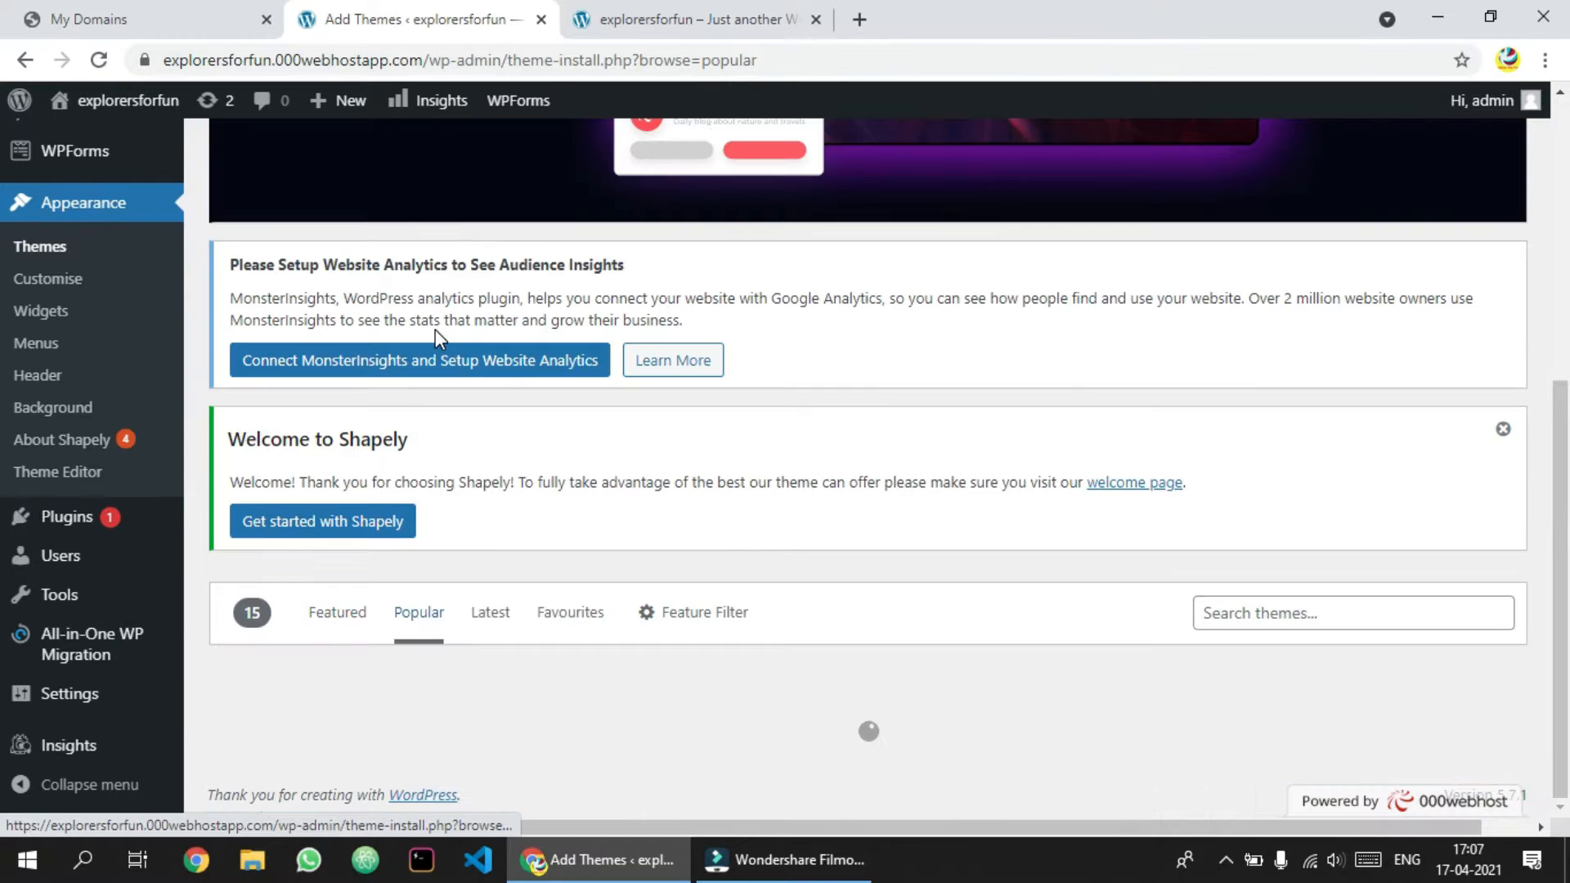
pyautogui.scroll(-5, 272, 650)
pyautogui.scroll(-3, 272, 650)
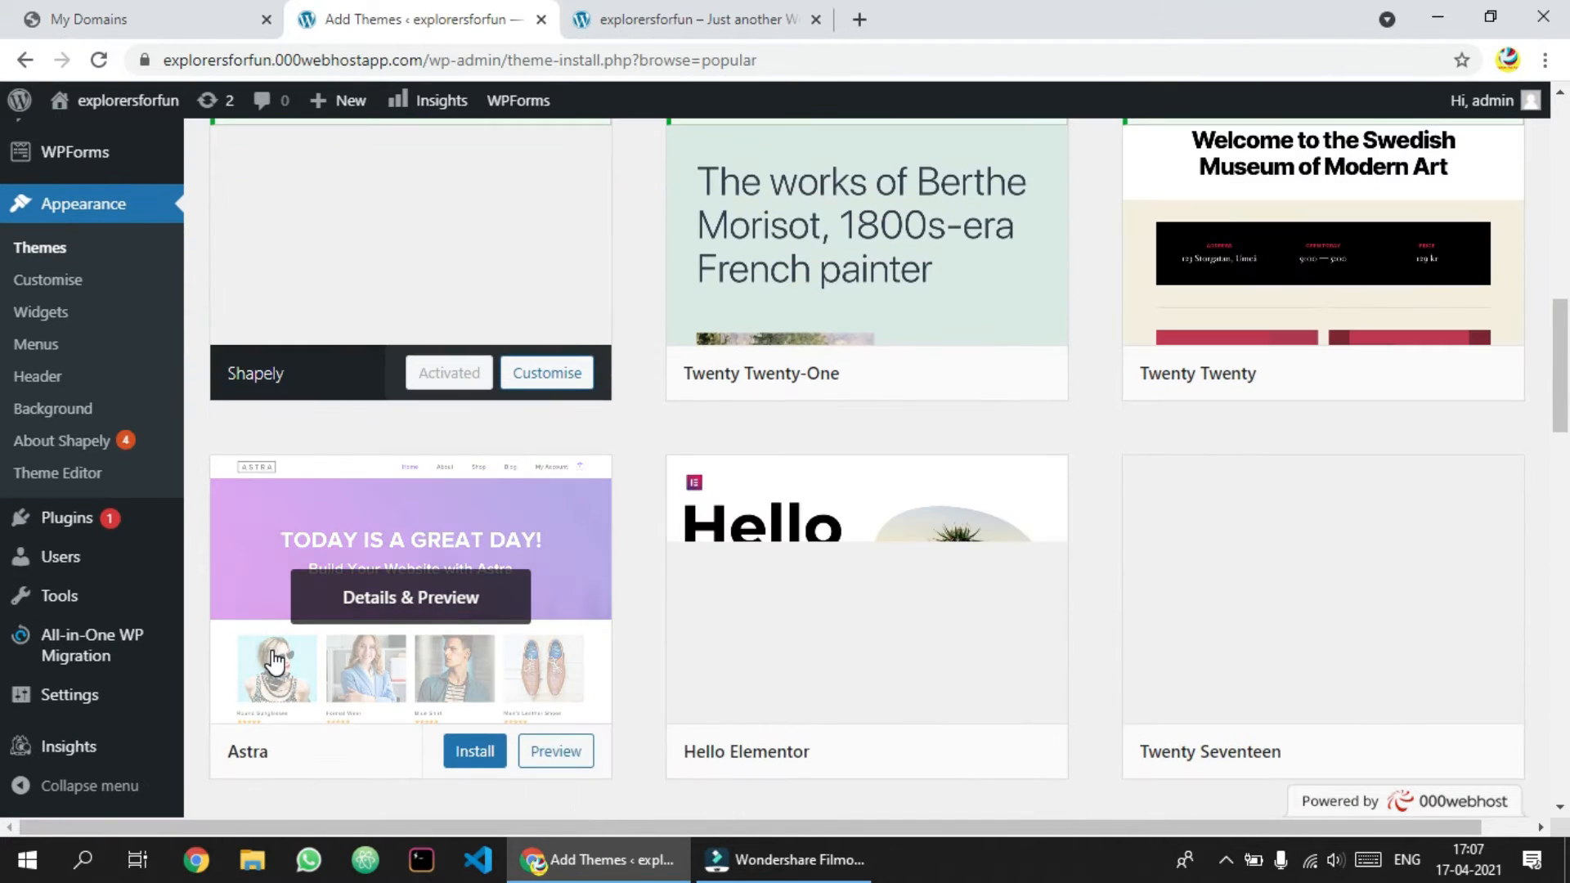
pyautogui.scroll(-3, 273, 654)
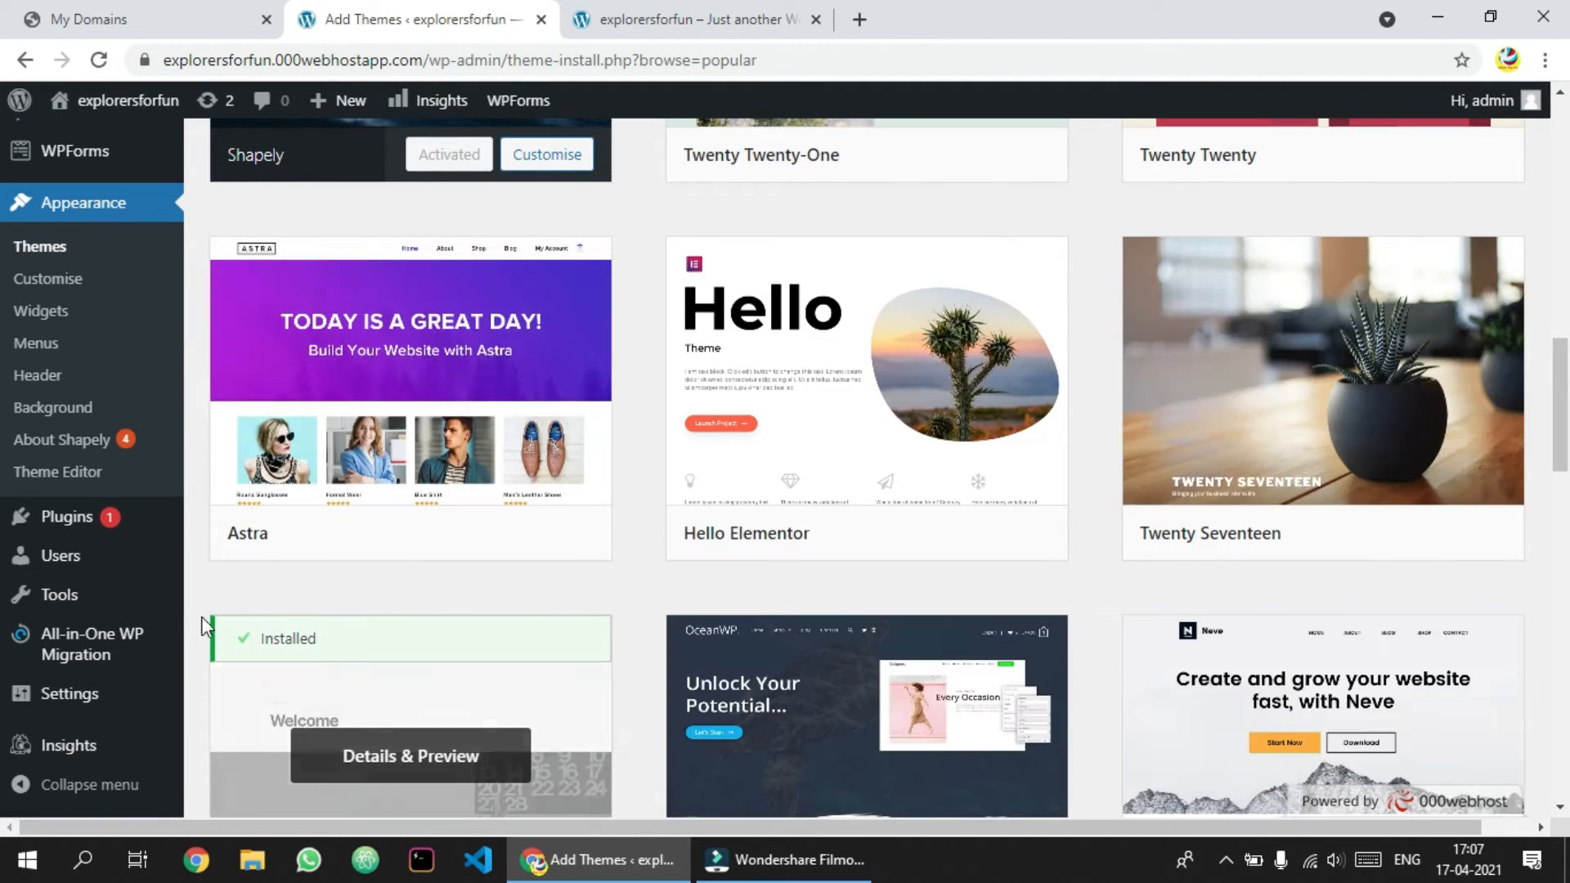
pyautogui.scroll(-5, 193, 610)
pyautogui.scroll(-7, 194, 615)
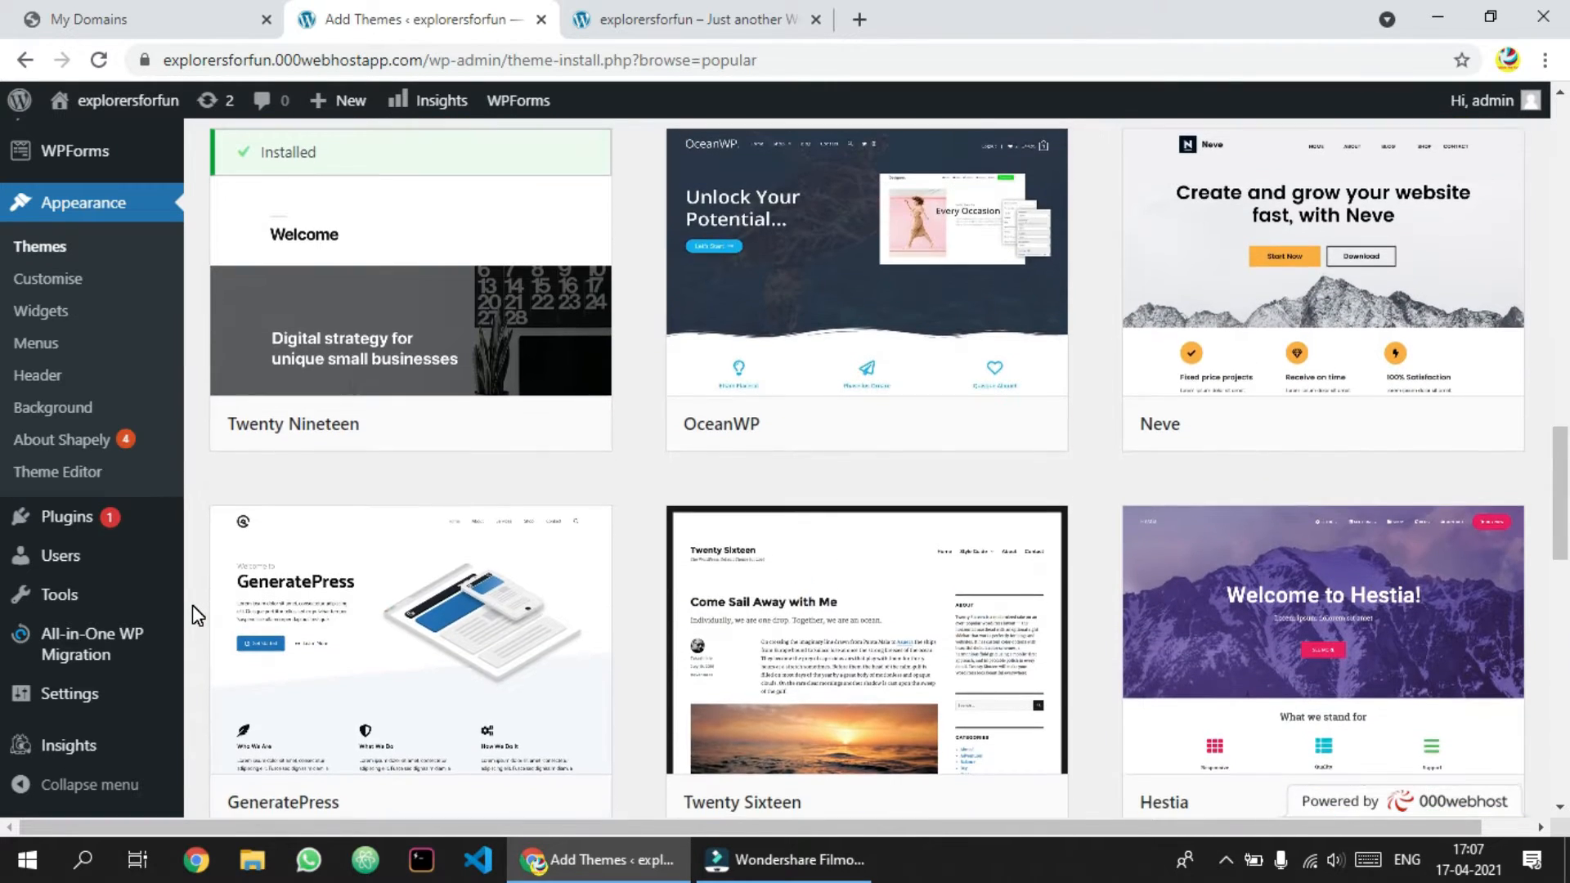
pyautogui.scroll(-10, 193, 609)
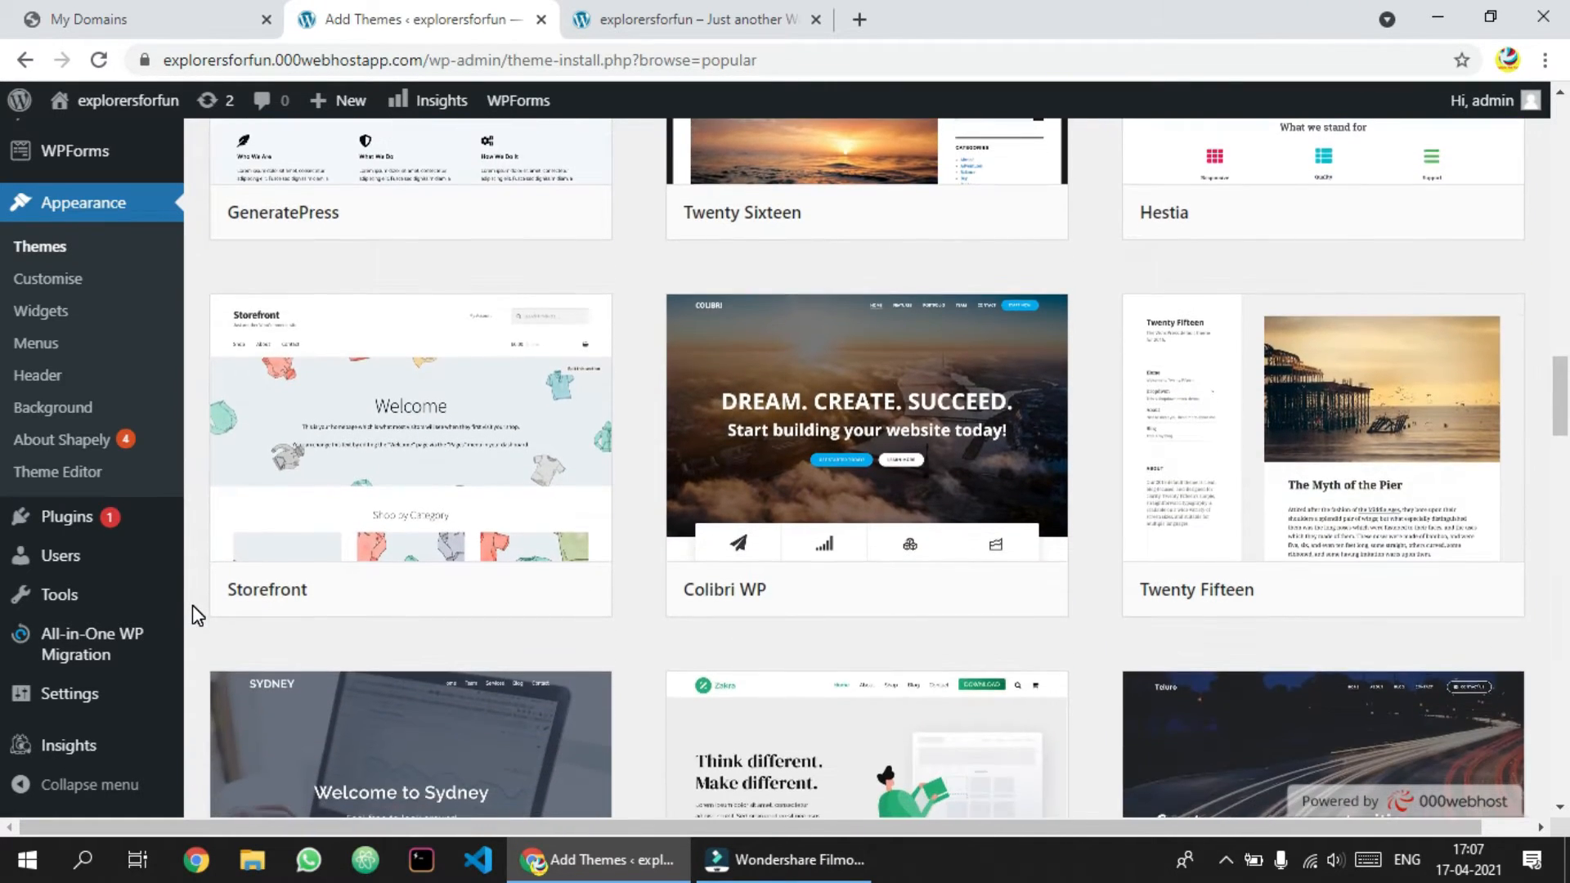
pyautogui.scroll(-14, 192, 609)
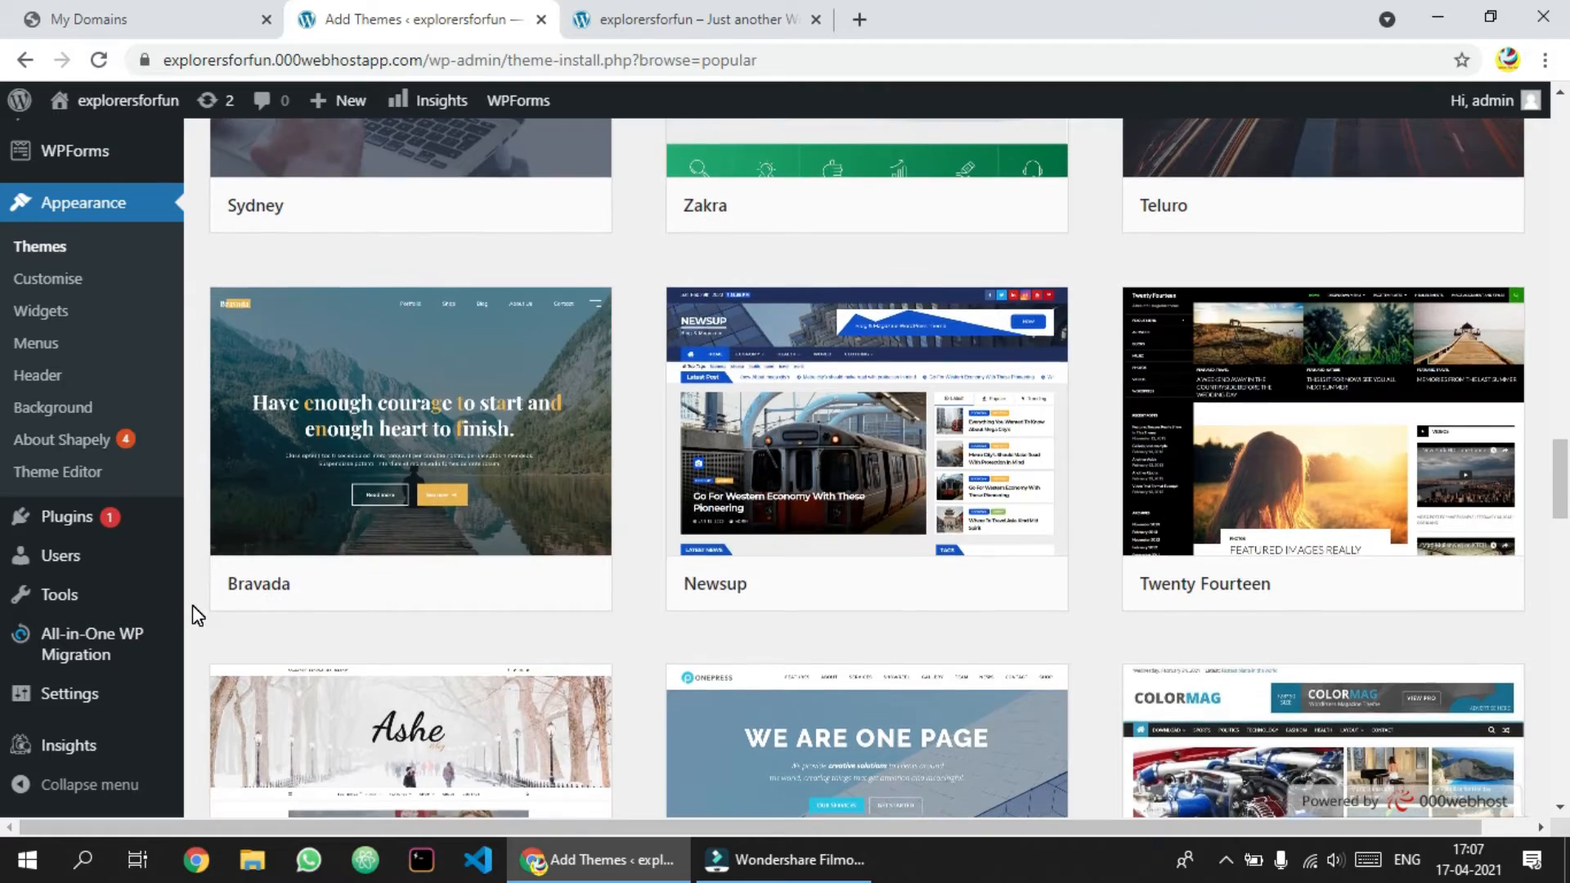
pyautogui.scroll(-15, 193, 613)
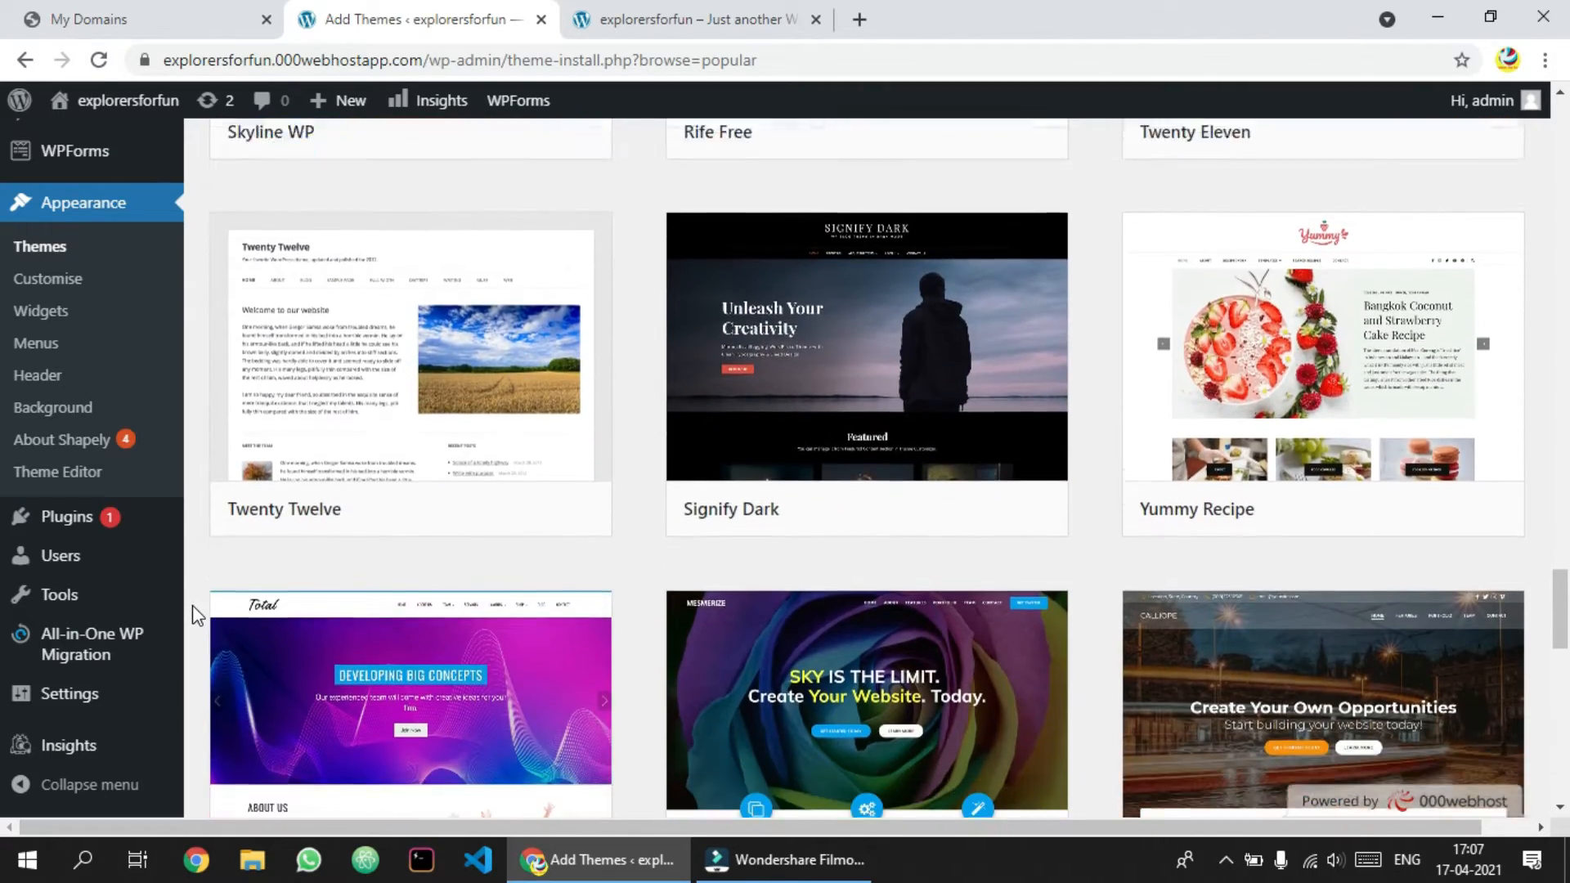
pyautogui.scroll(-2, 193, 615)
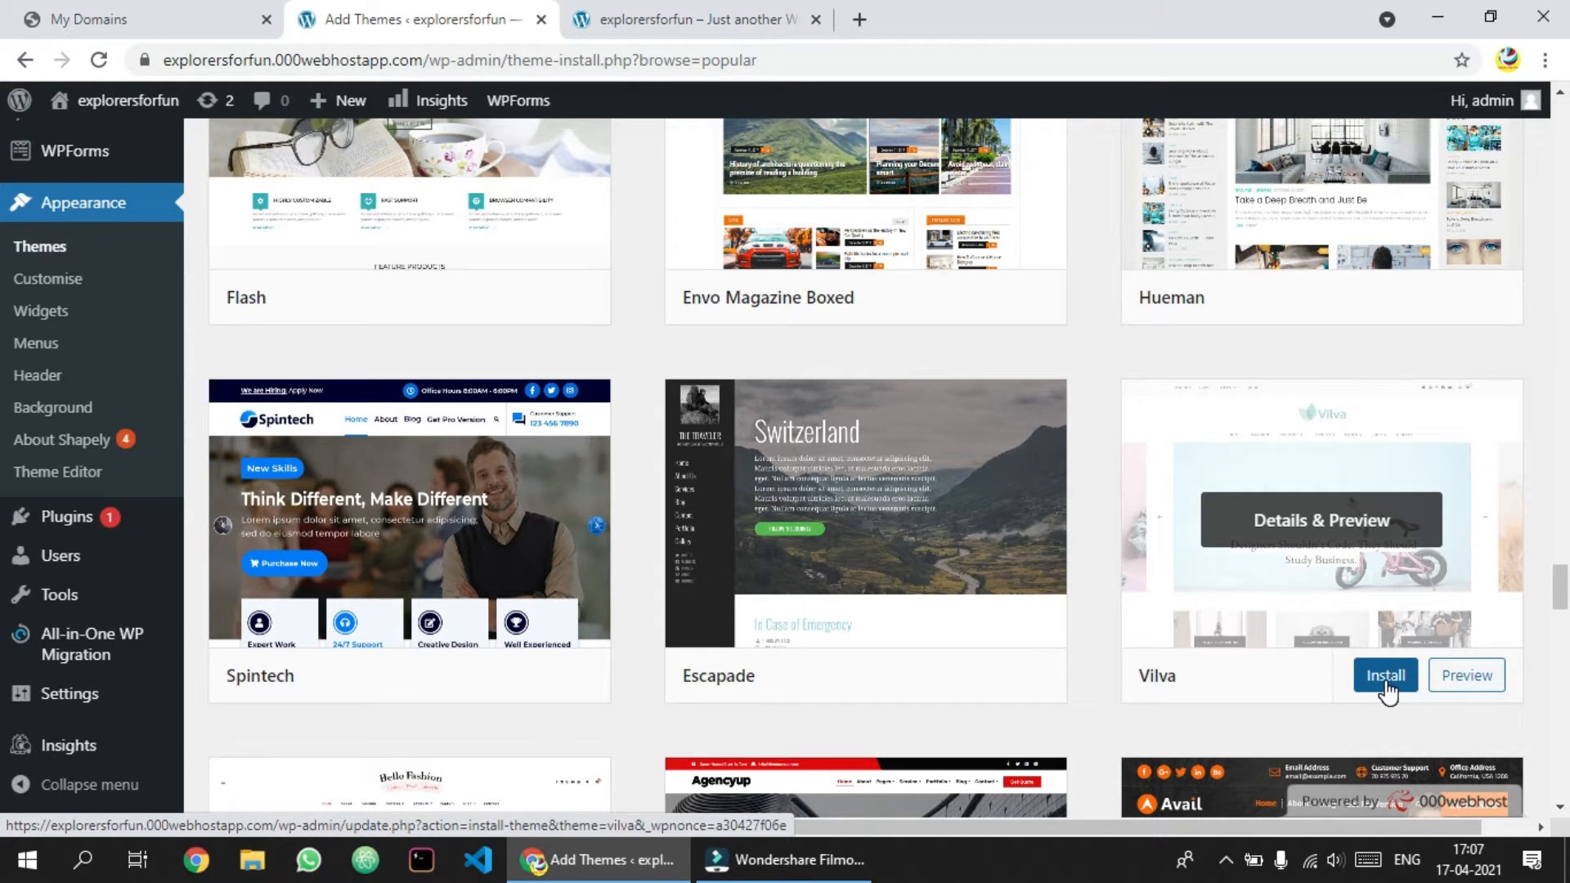
# Install the Vilva theme, look through its live preview, then activate Vilva
pyautogui.click(1388, 690)
pyautogui.click(1485, 677)
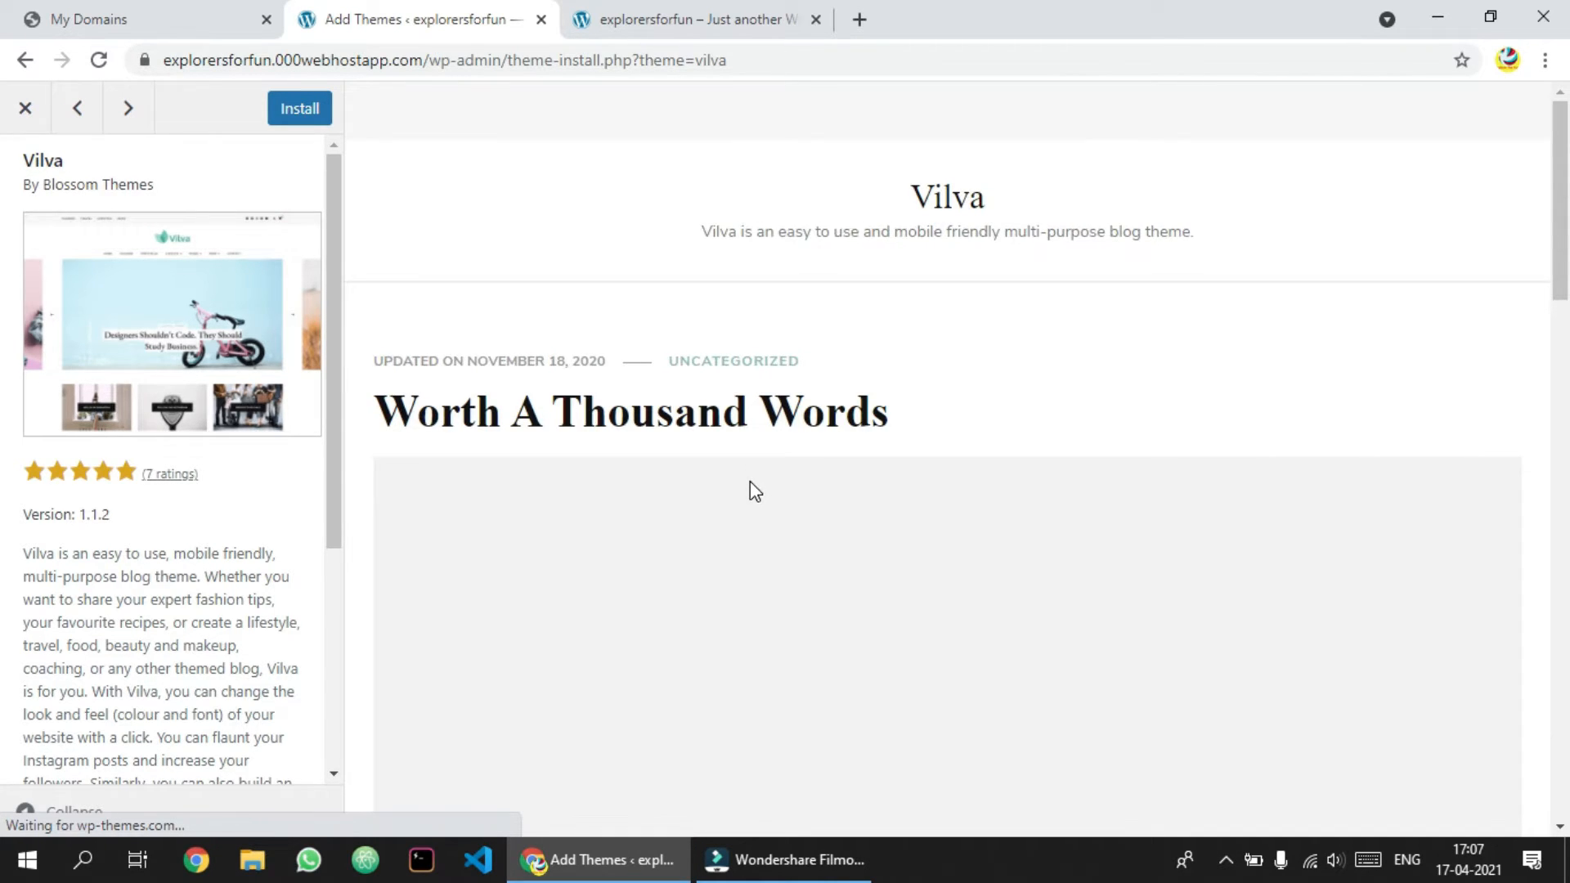
pyautogui.scroll(-10, 686, 533)
pyautogui.scroll(-6, 687, 533)
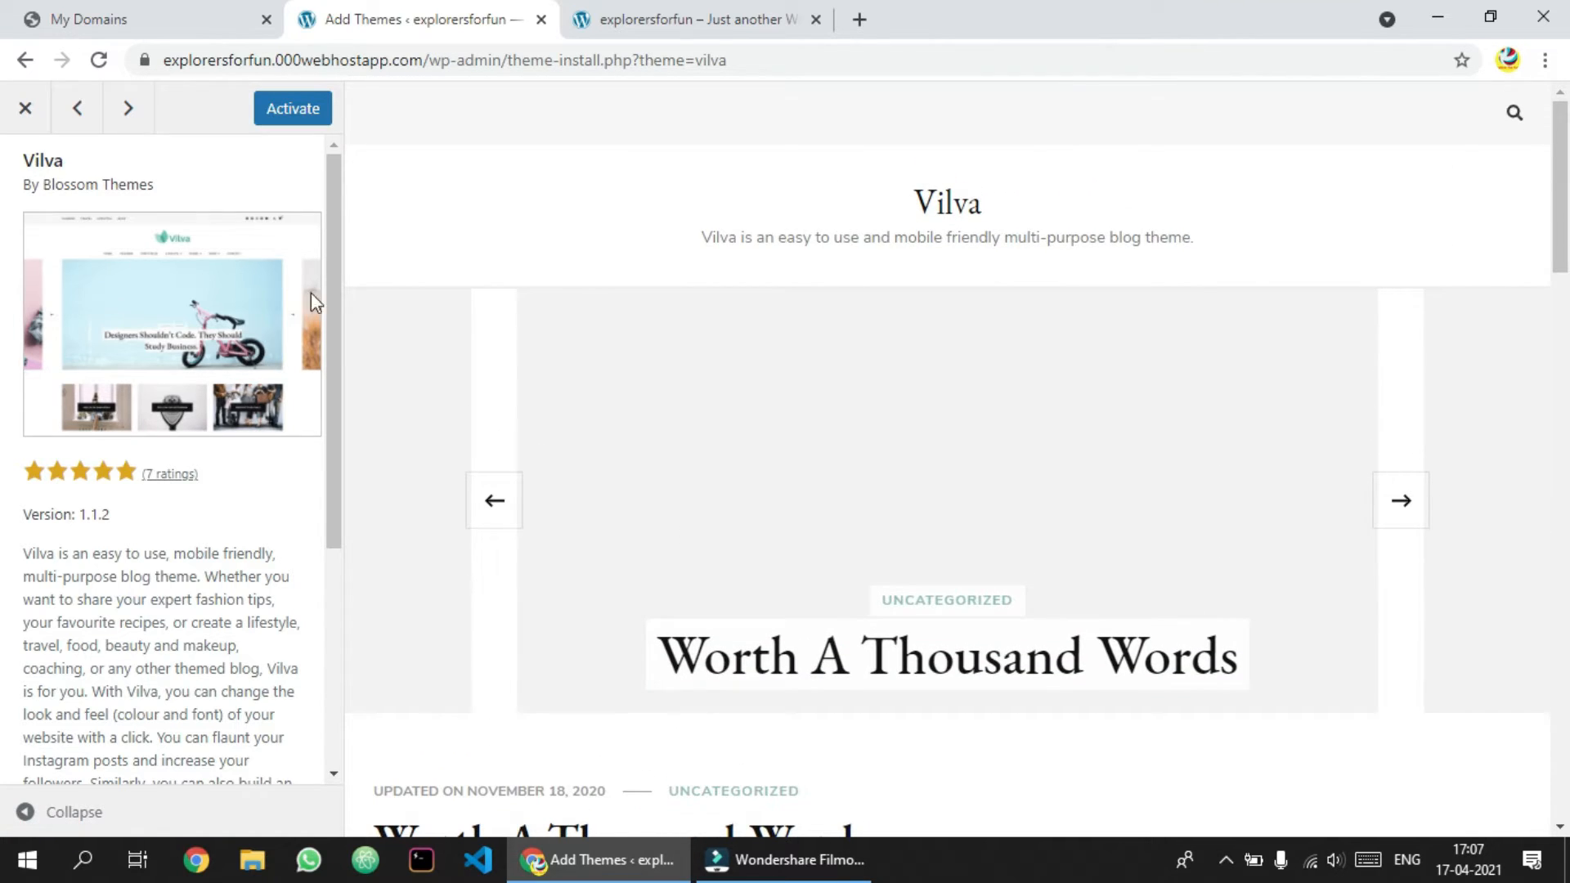
pyautogui.click(26, 108)
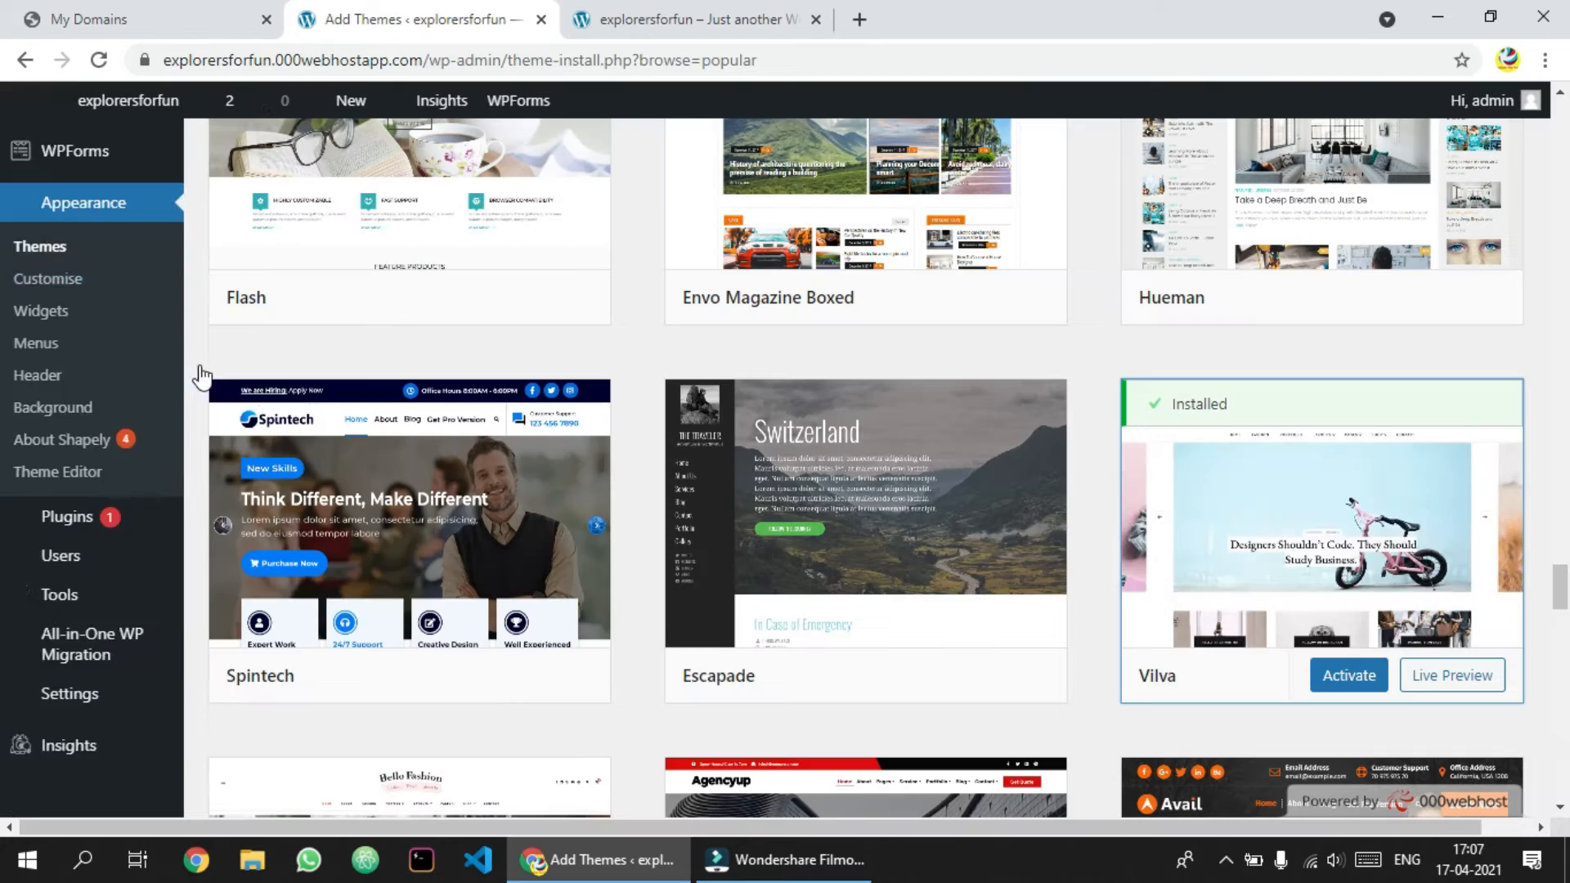
pyautogui.click(1351, 677)
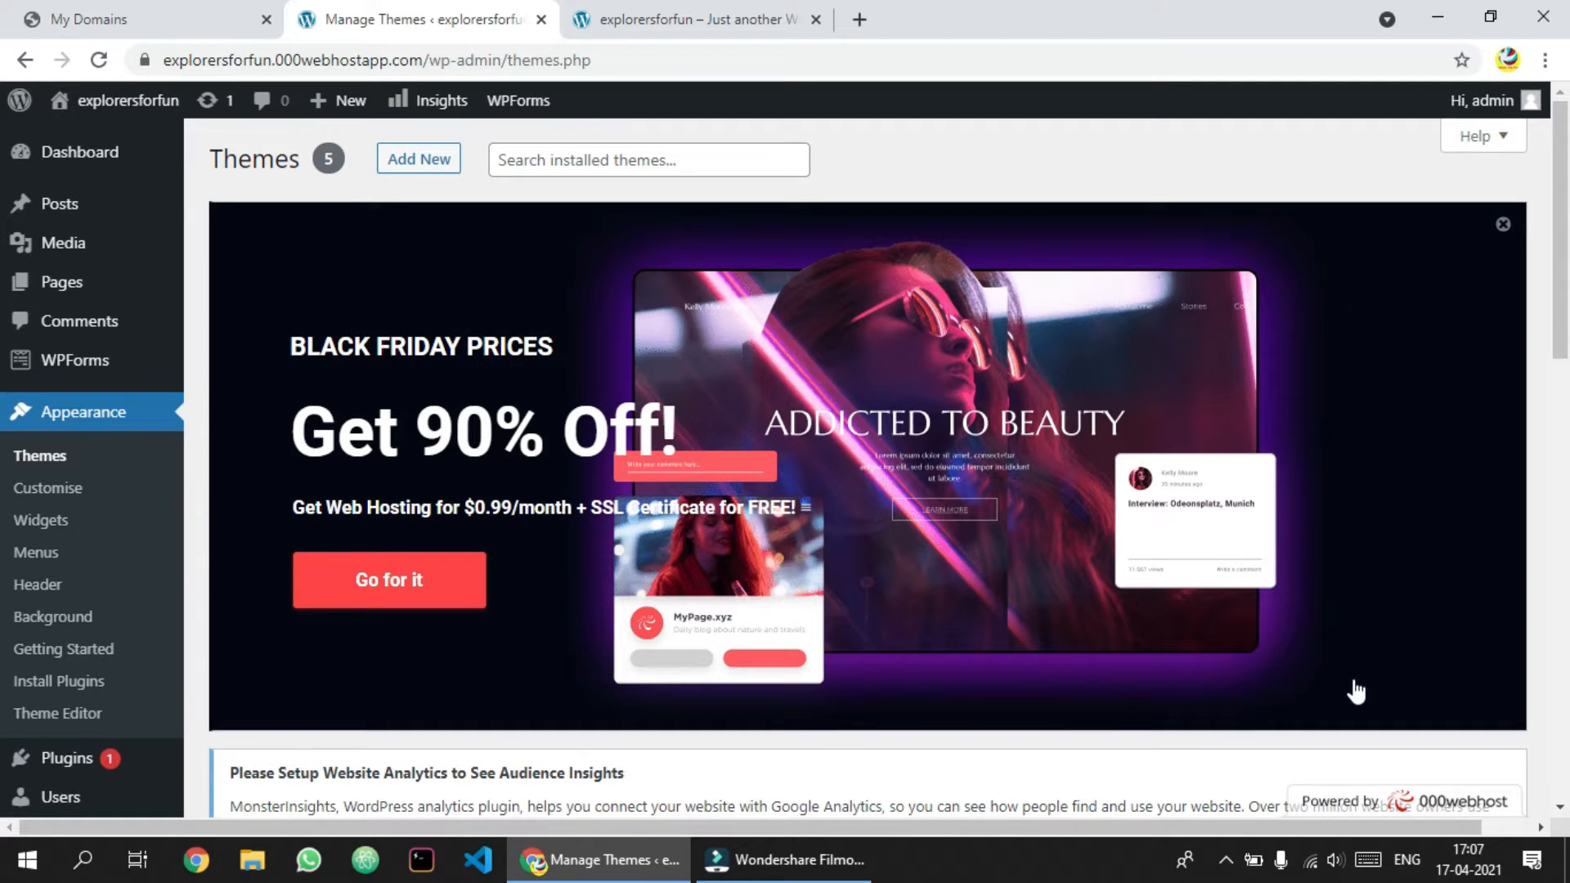
# Reload the live site and scroll through its new Vilva design
pyautogui.click(700, 18)
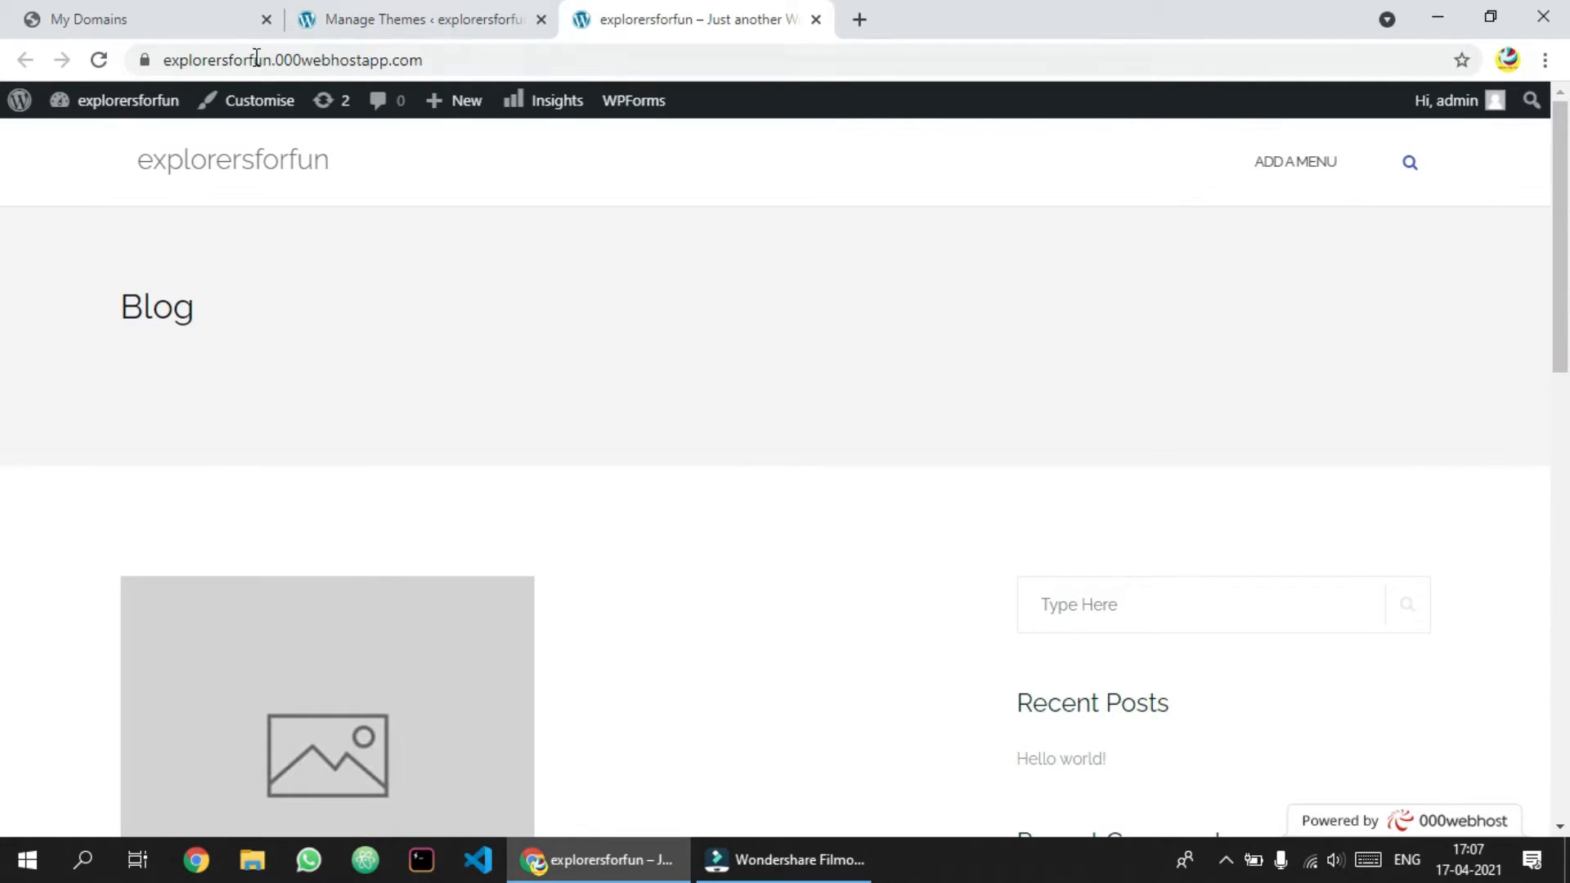
pyautogui.click(95, 57)
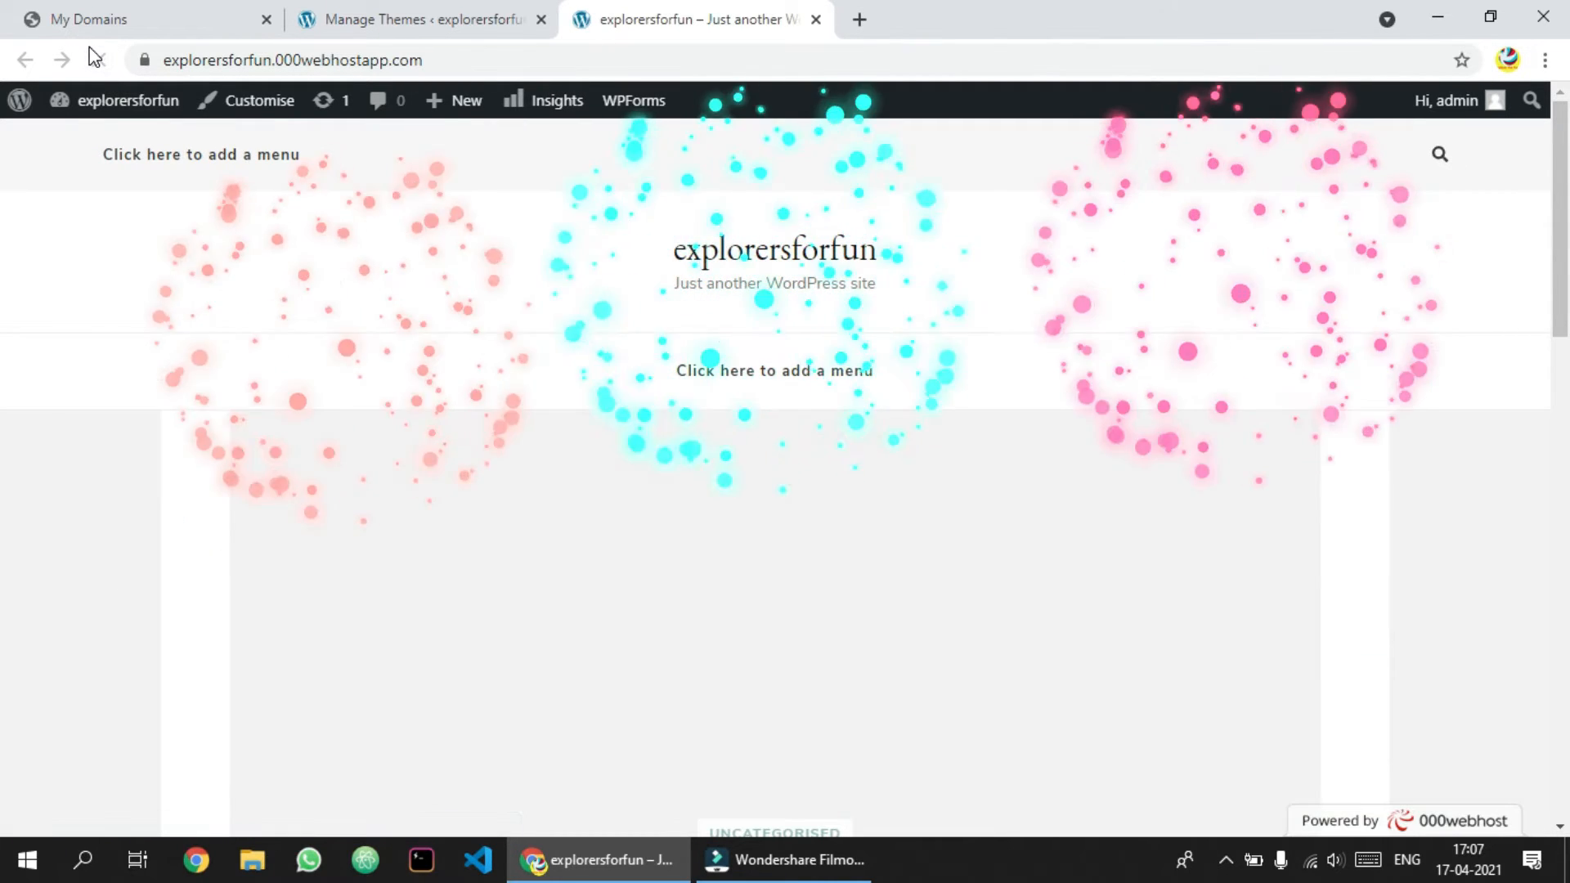
pyautogui.scroll(-6, 154, 256)
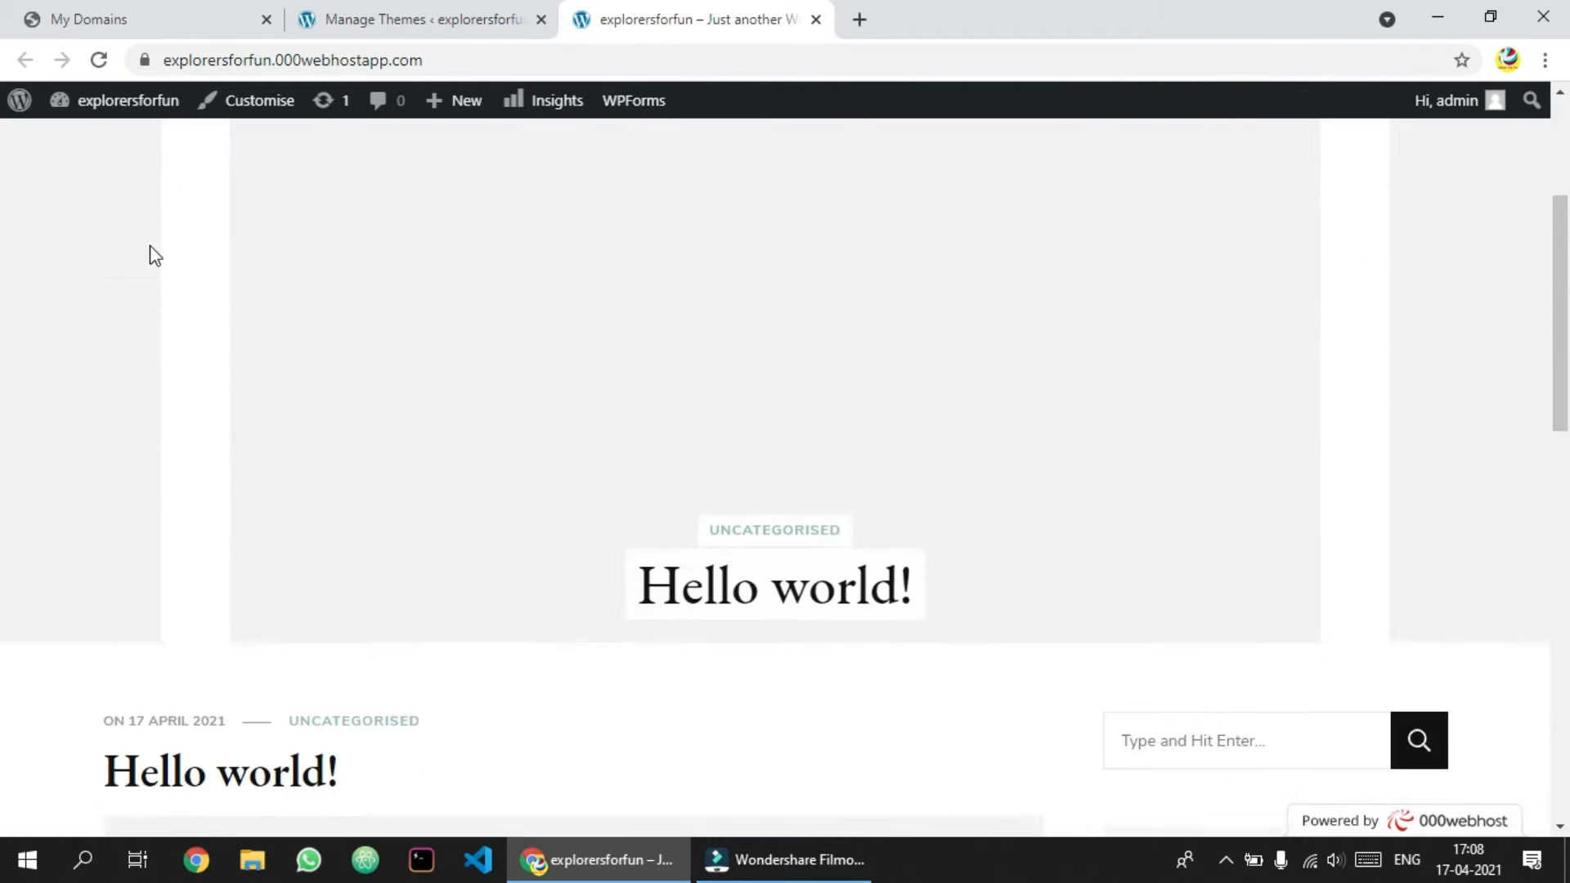
pyautogui.scroll(4, 151, 249)
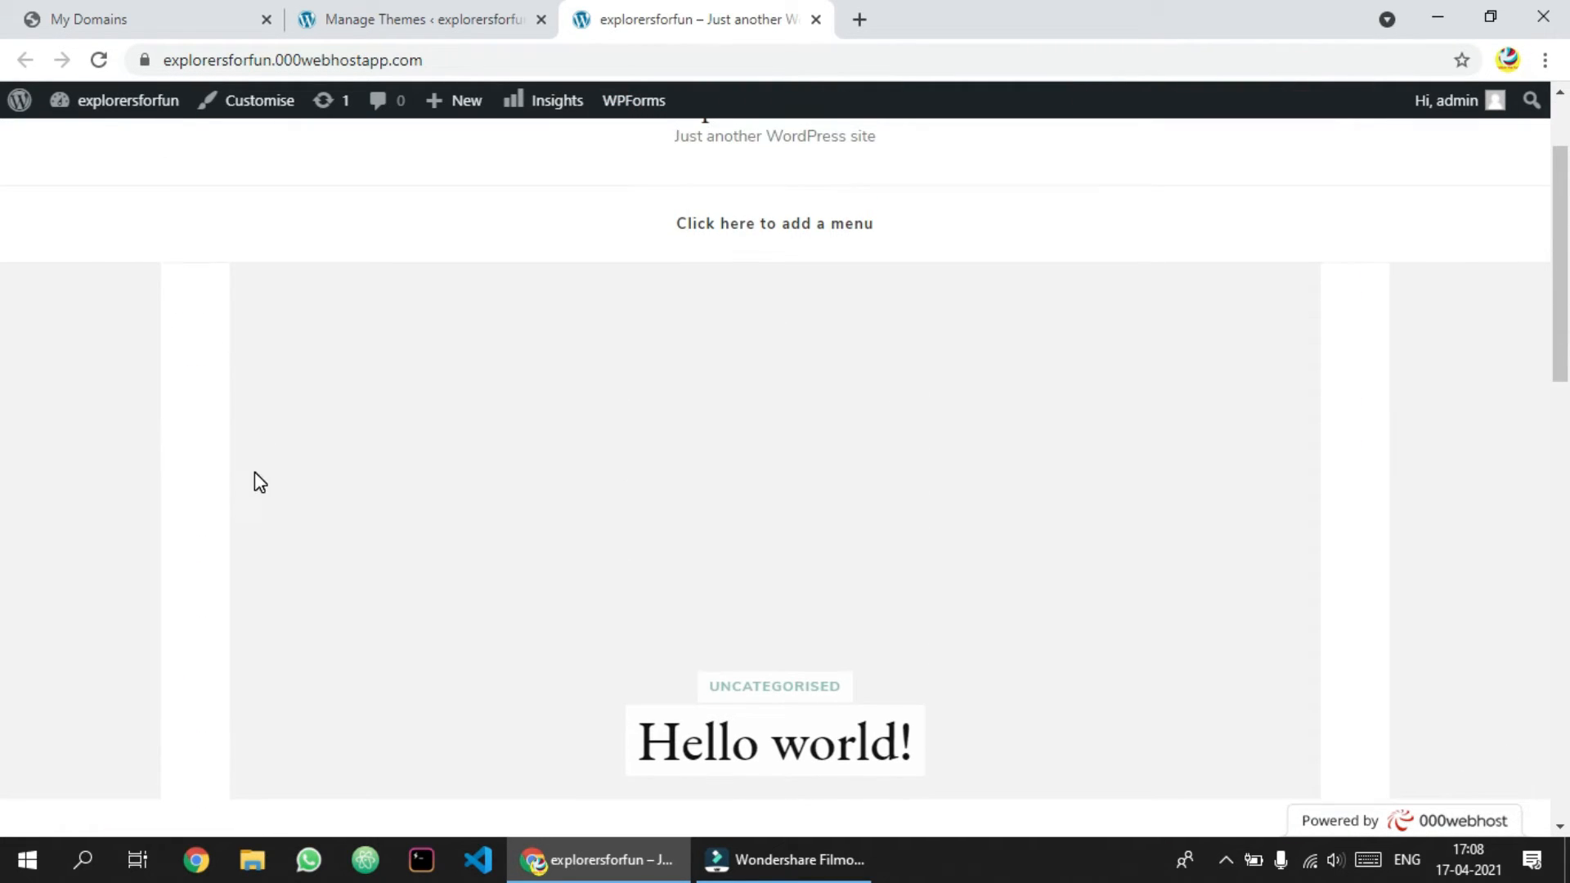
pyautogui.scroll(-4, 238, 256)
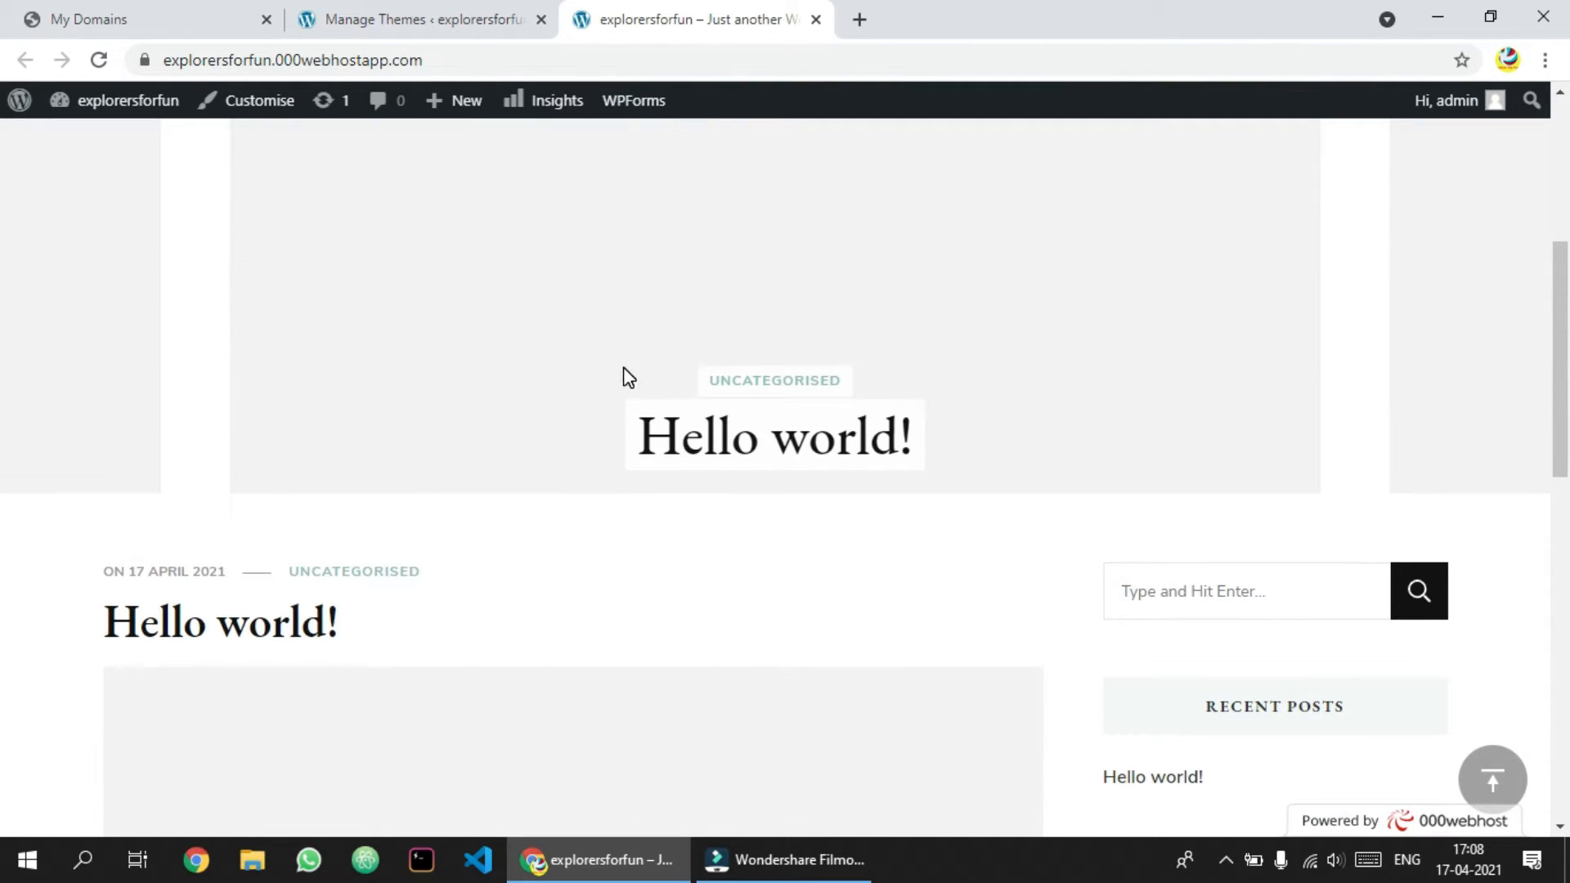
pyautogui.scroll(-3, 256, 665)
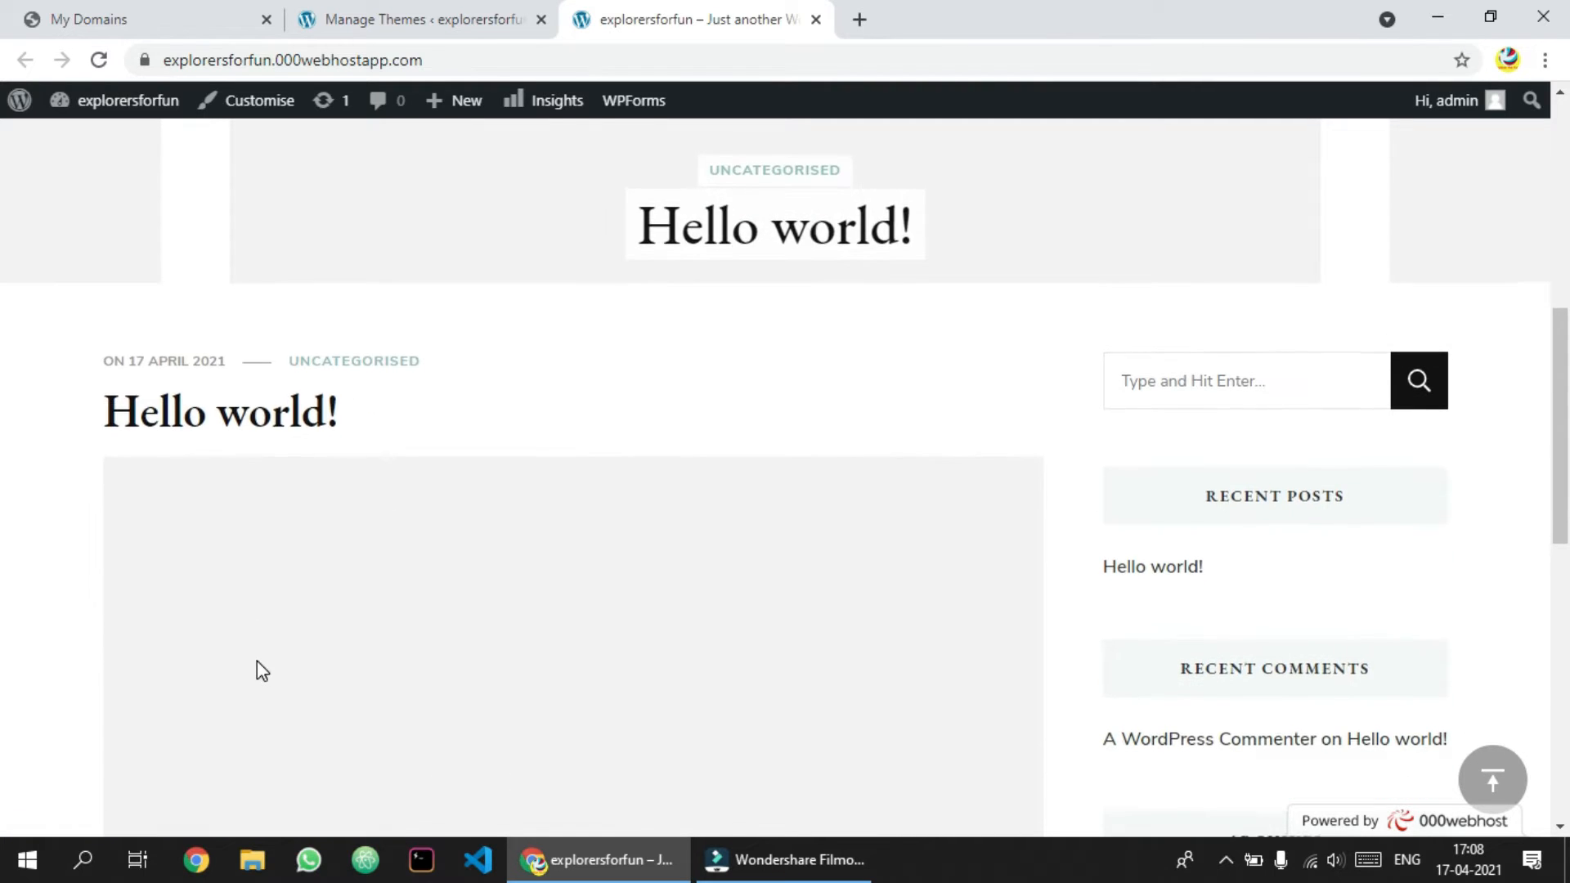
pyautogui.scroll(-7, 246, 430)
pyautogui.scroll(4, 245, 425)
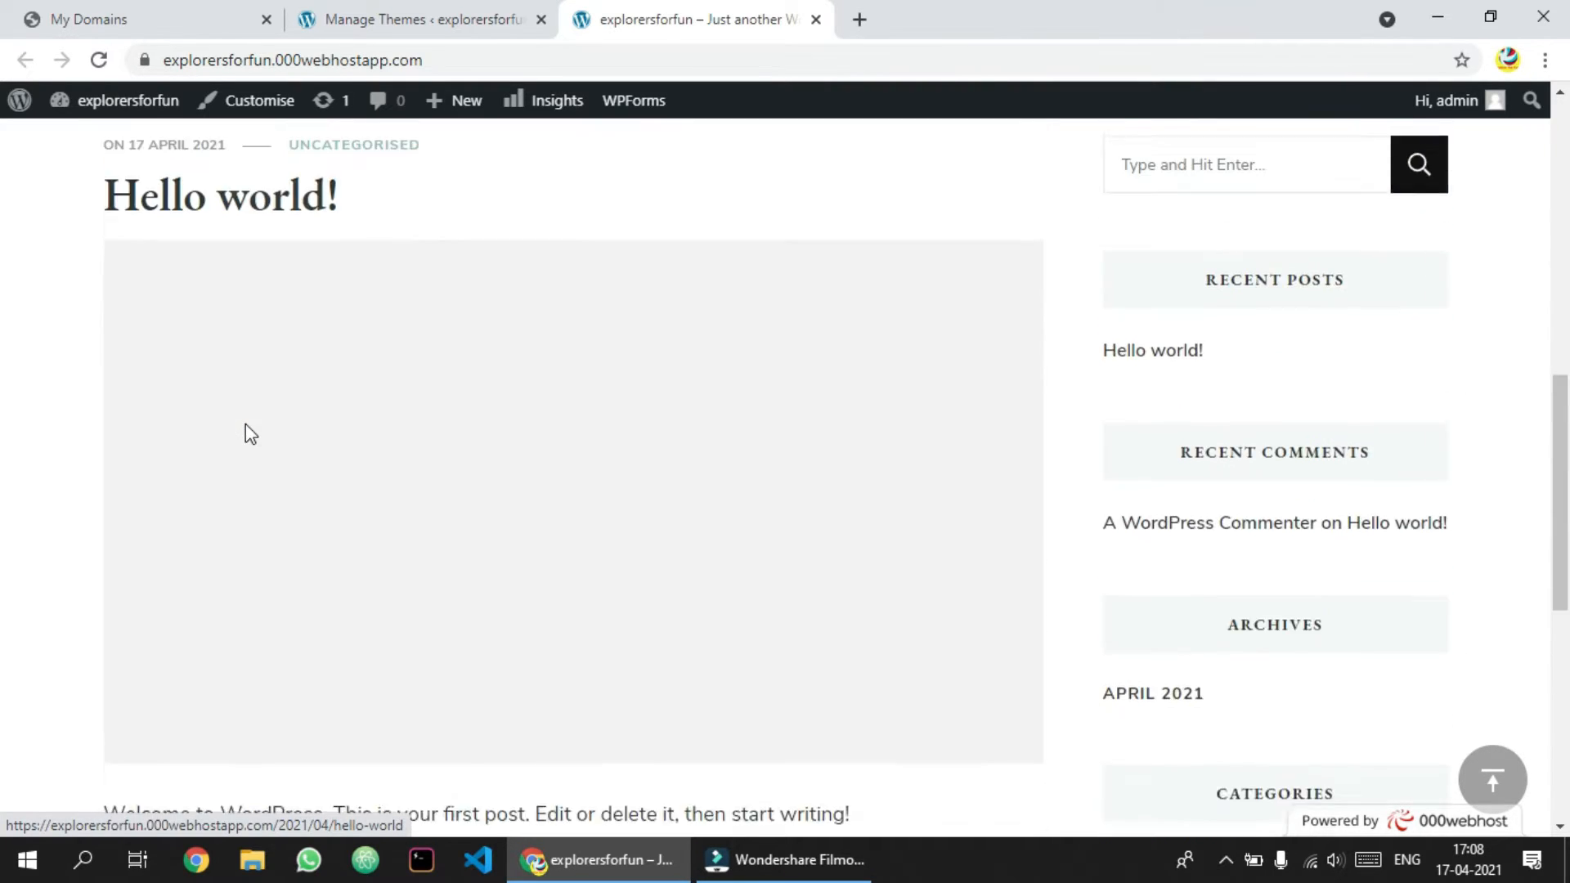
pyautogui.scroll(2, 245, 423)
# Follow the site's 'Click here to add a menu' link, then return to the Themes admin page
pyautogui.scroll(-8, 247, 386)
pyautogui.scroll(8, 247, 385)
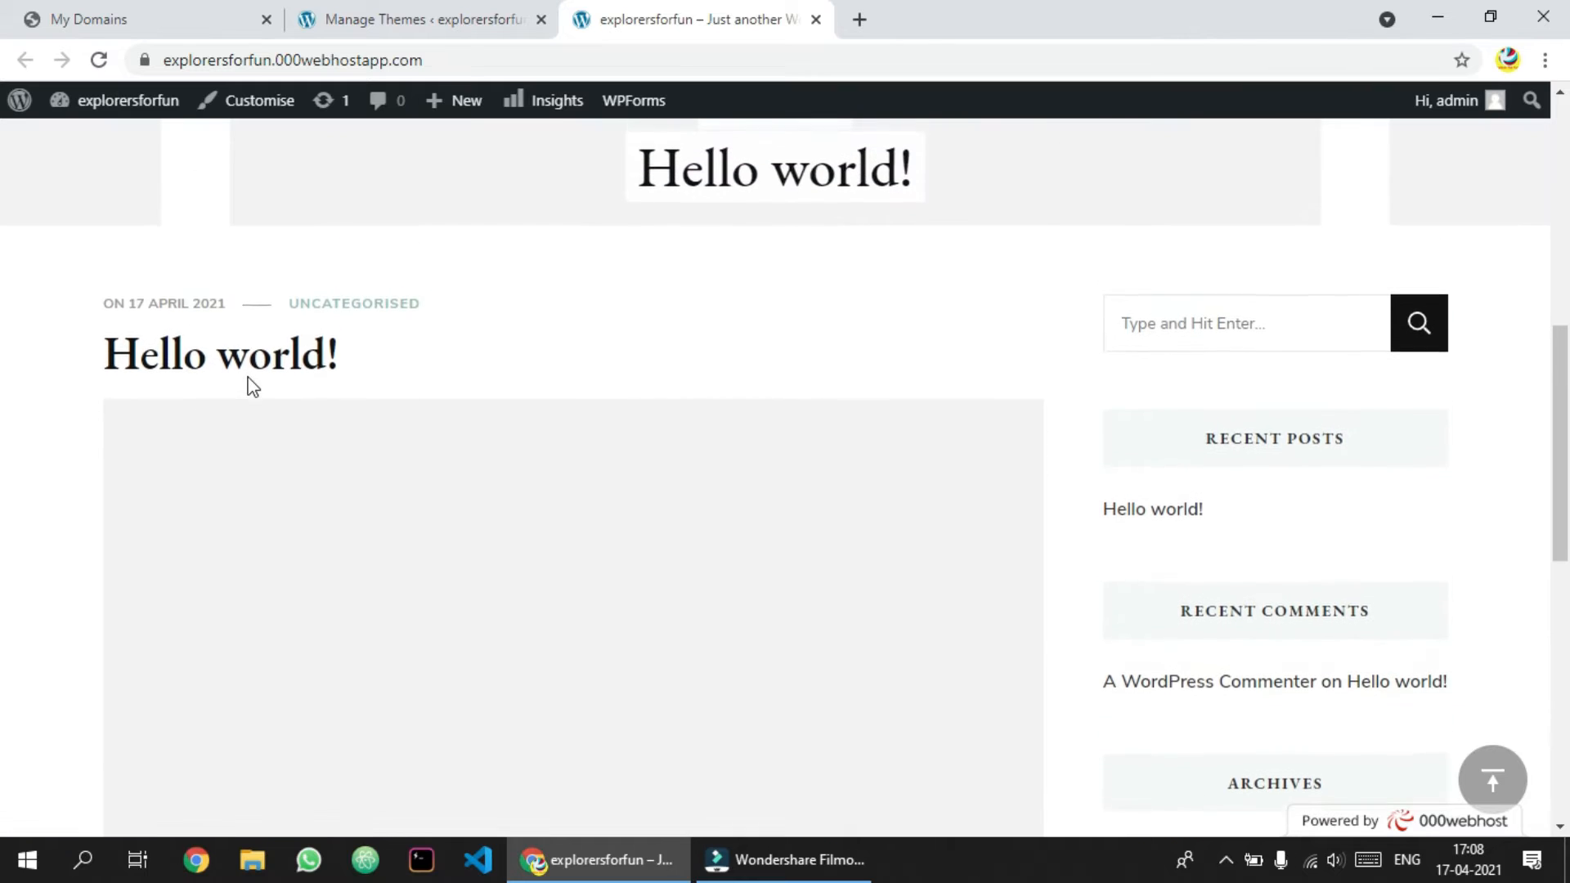
pyautogui.scroll(8, 245, 386)
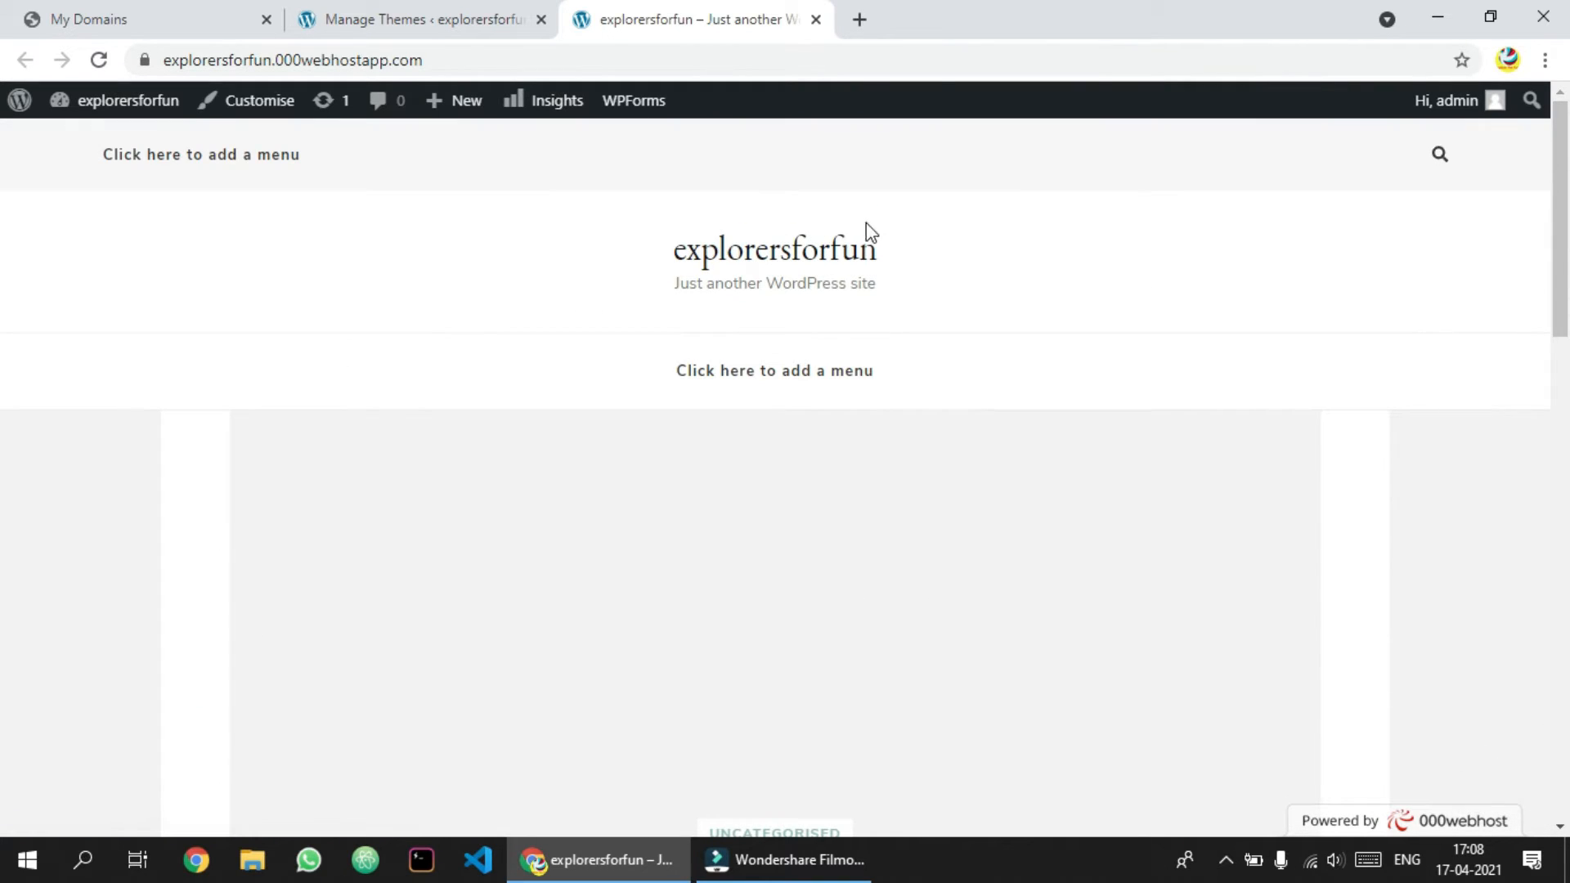
pyautogui.click(211, 154)
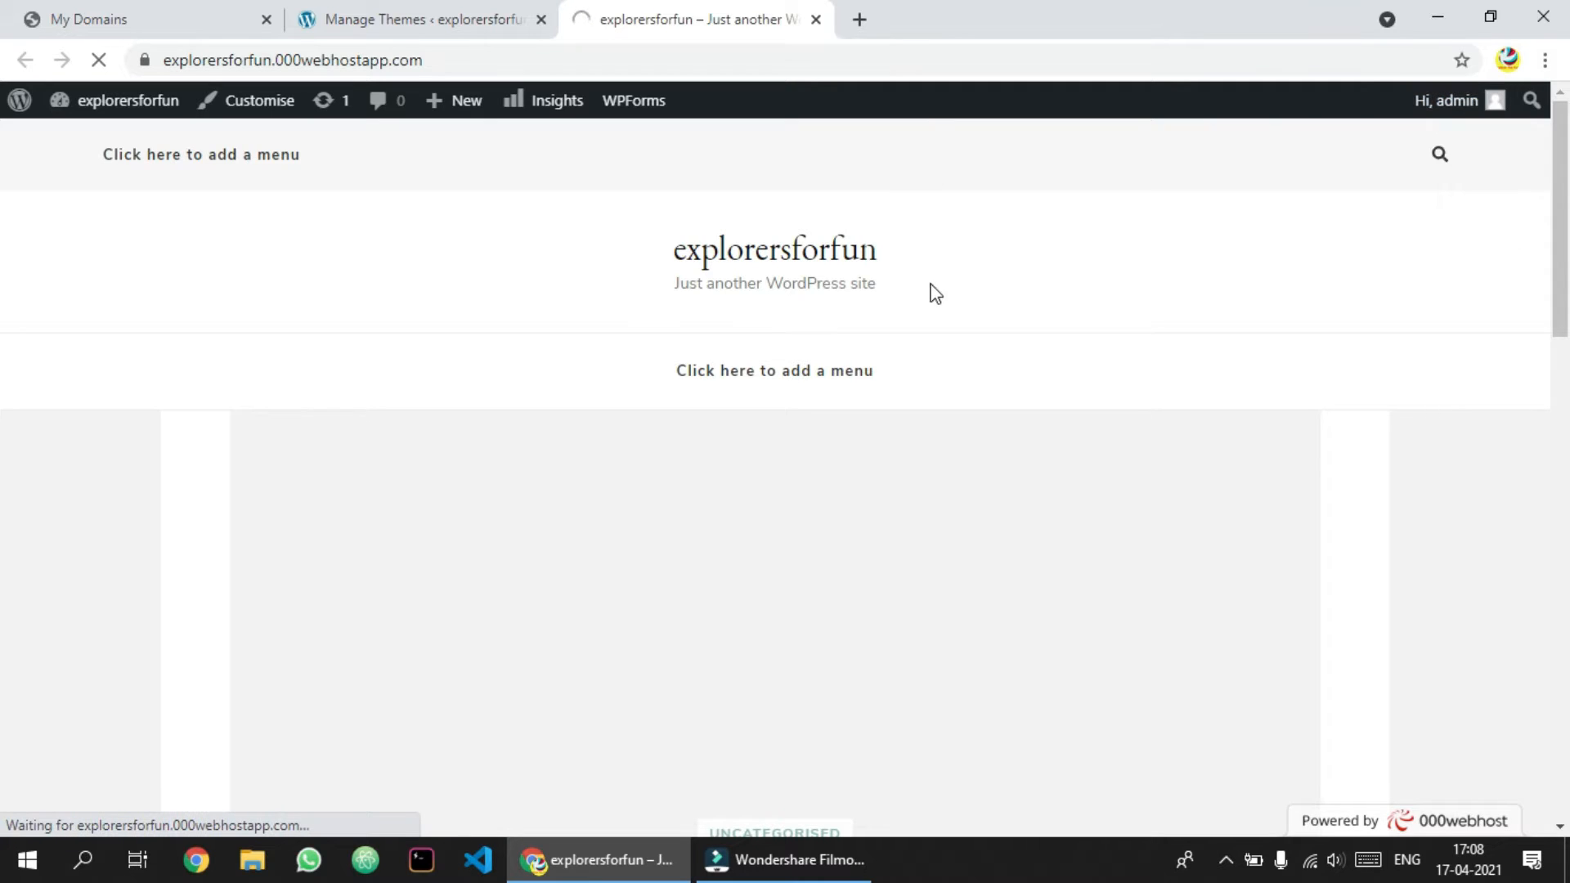
pyautogui.click(381, 33)
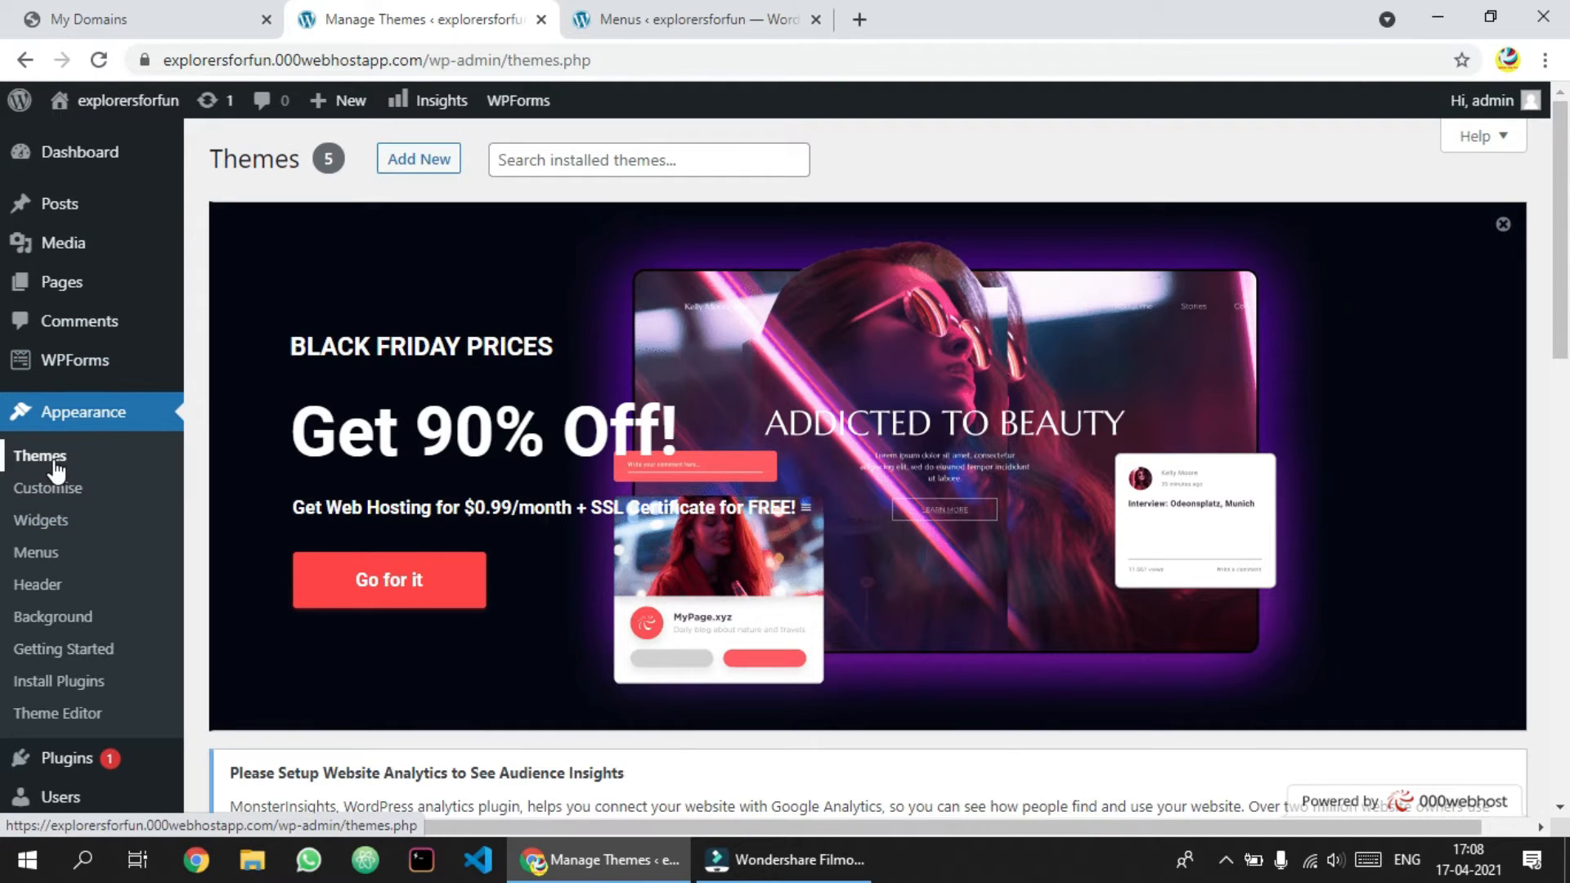
# Reload the installed themes page and go to adding a new theme
pyautogui.click(56, 471)
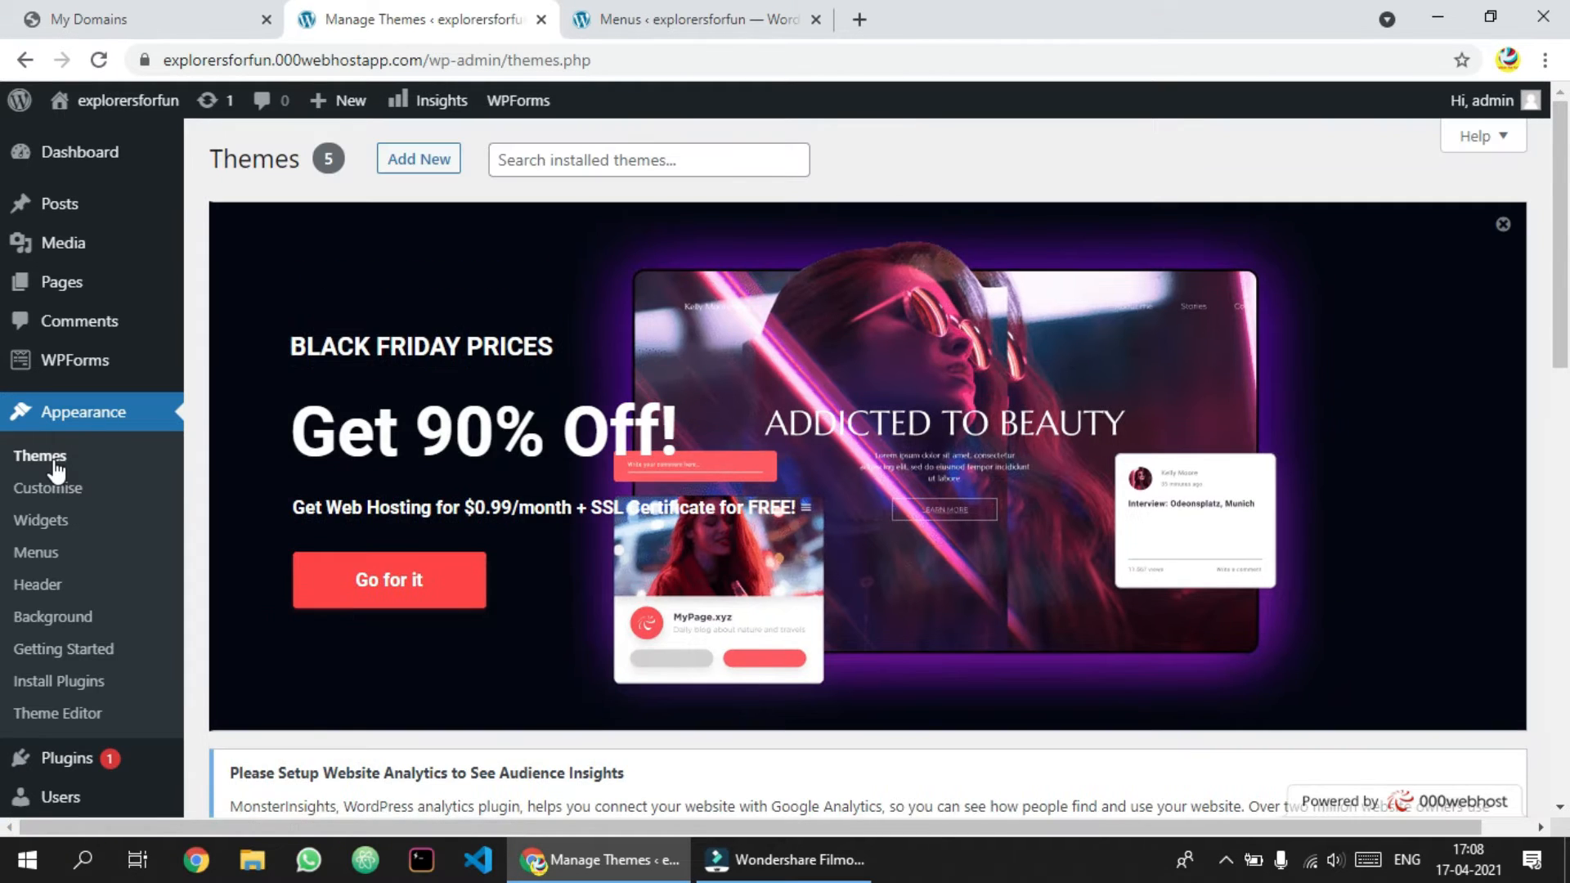
pyautogui.click(1316, 520)
pyautogui.scroll(-10, 981, 609)
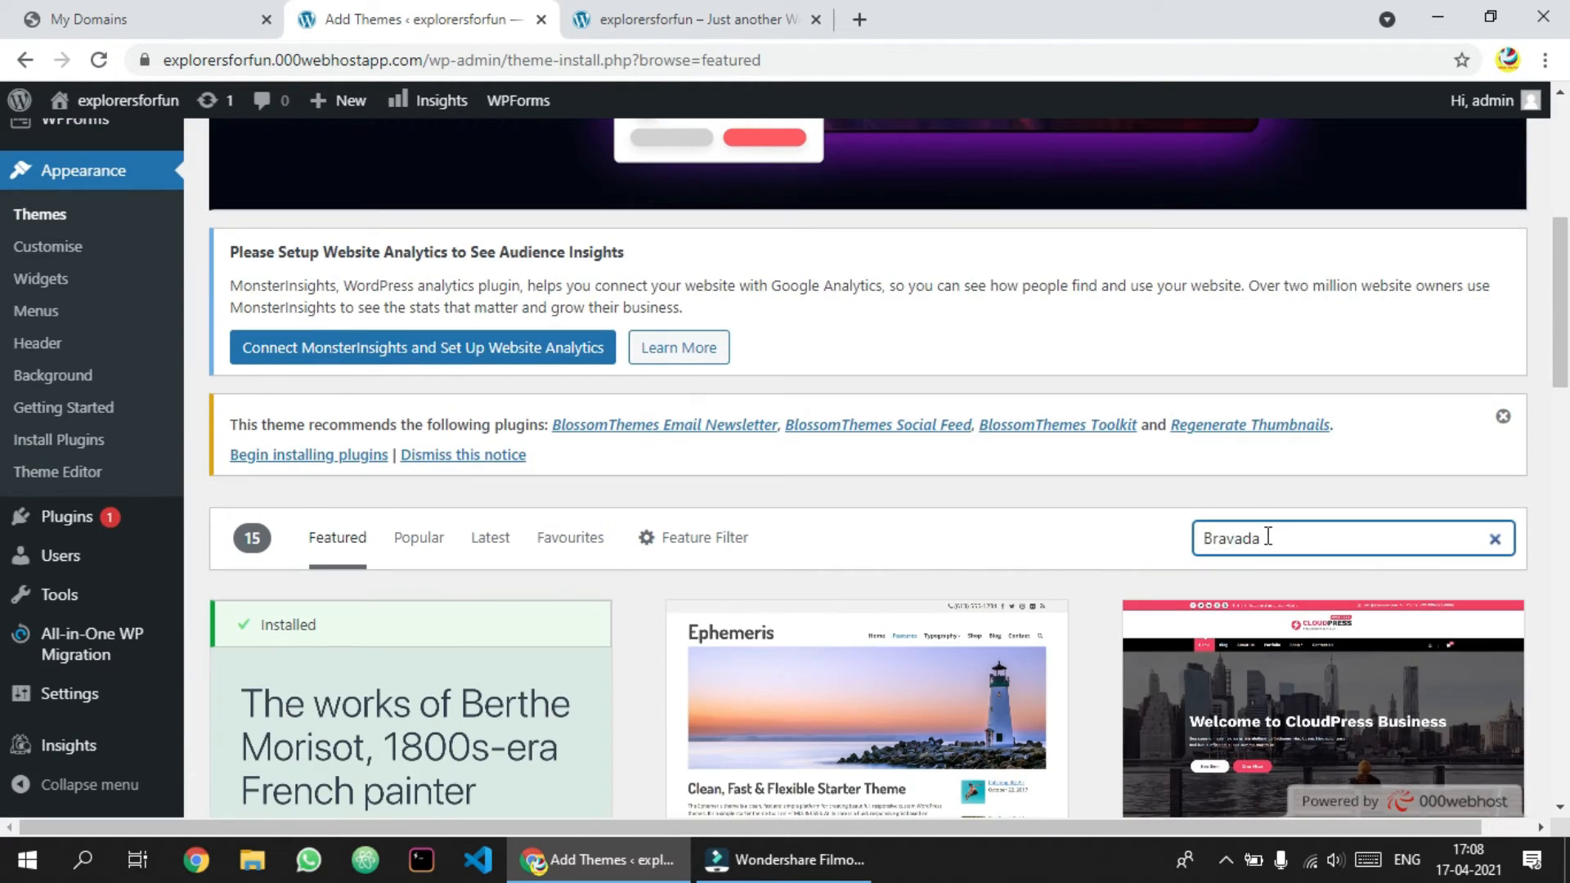
# Install Bravada from its details page, scroll its preview, and activate it
pyautogui.click(381, 449)
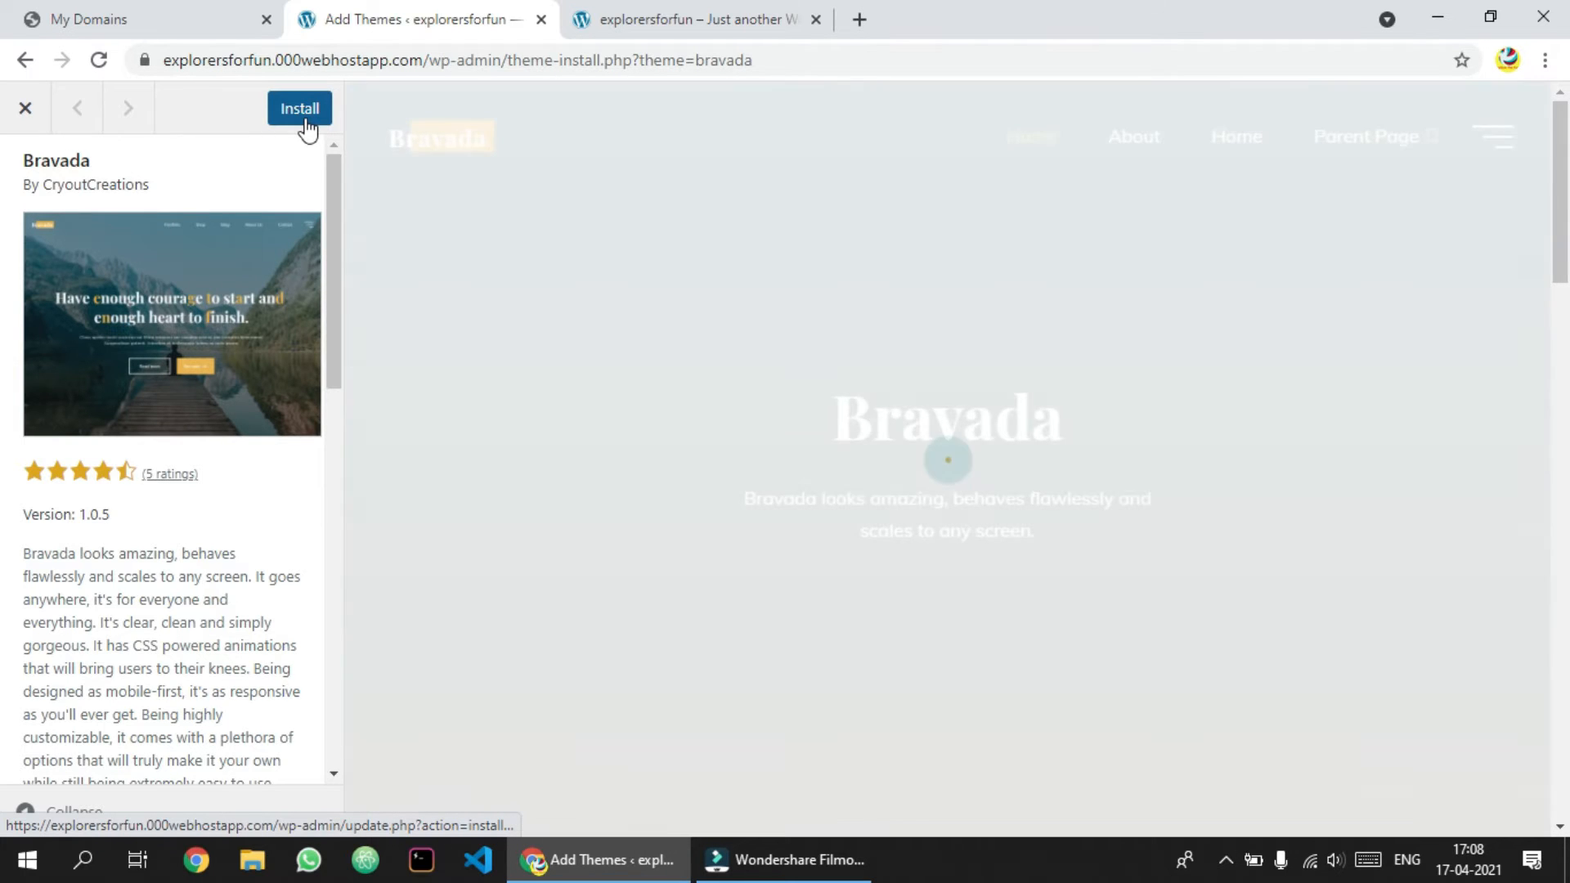
pyautogui.click(307, 121)
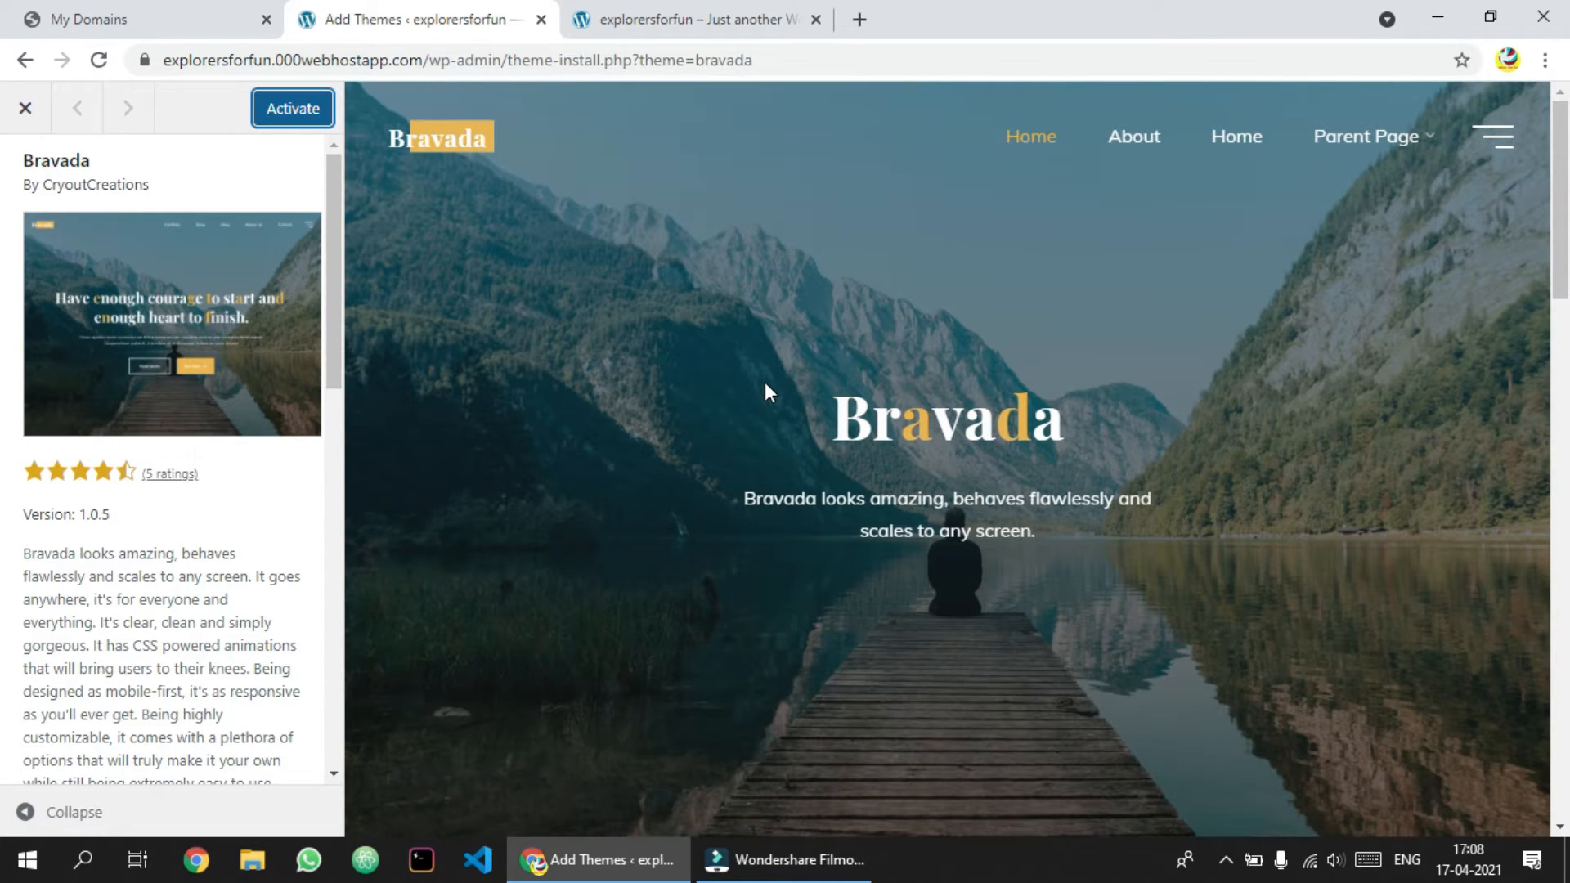
pyautogui.scroll(-1, 763, 381)
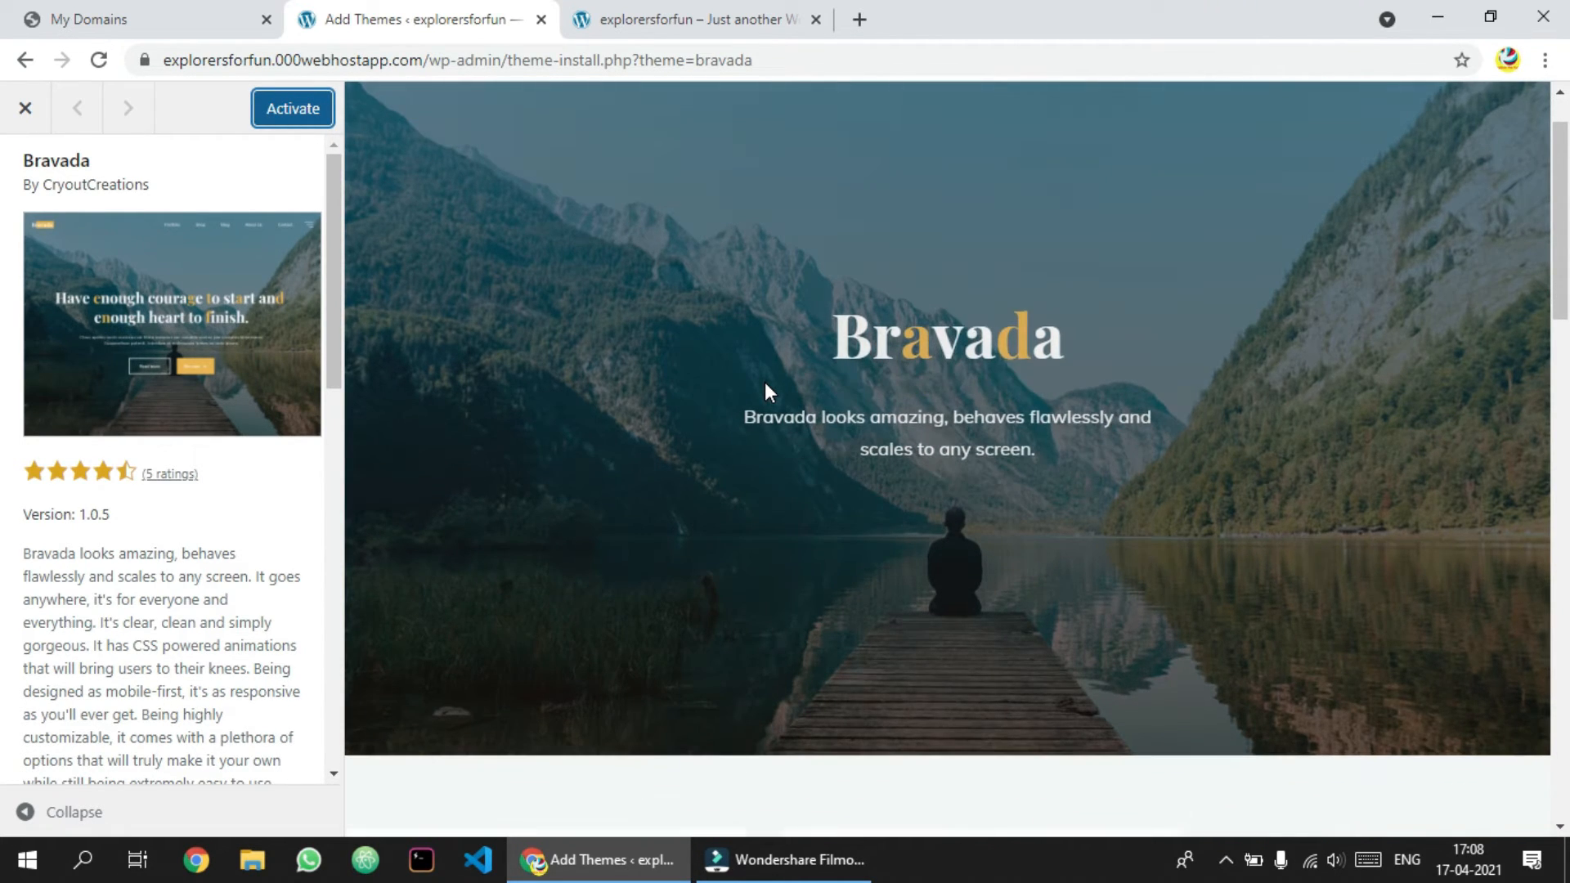
pyautogui.scroll(-5, 754, 394)
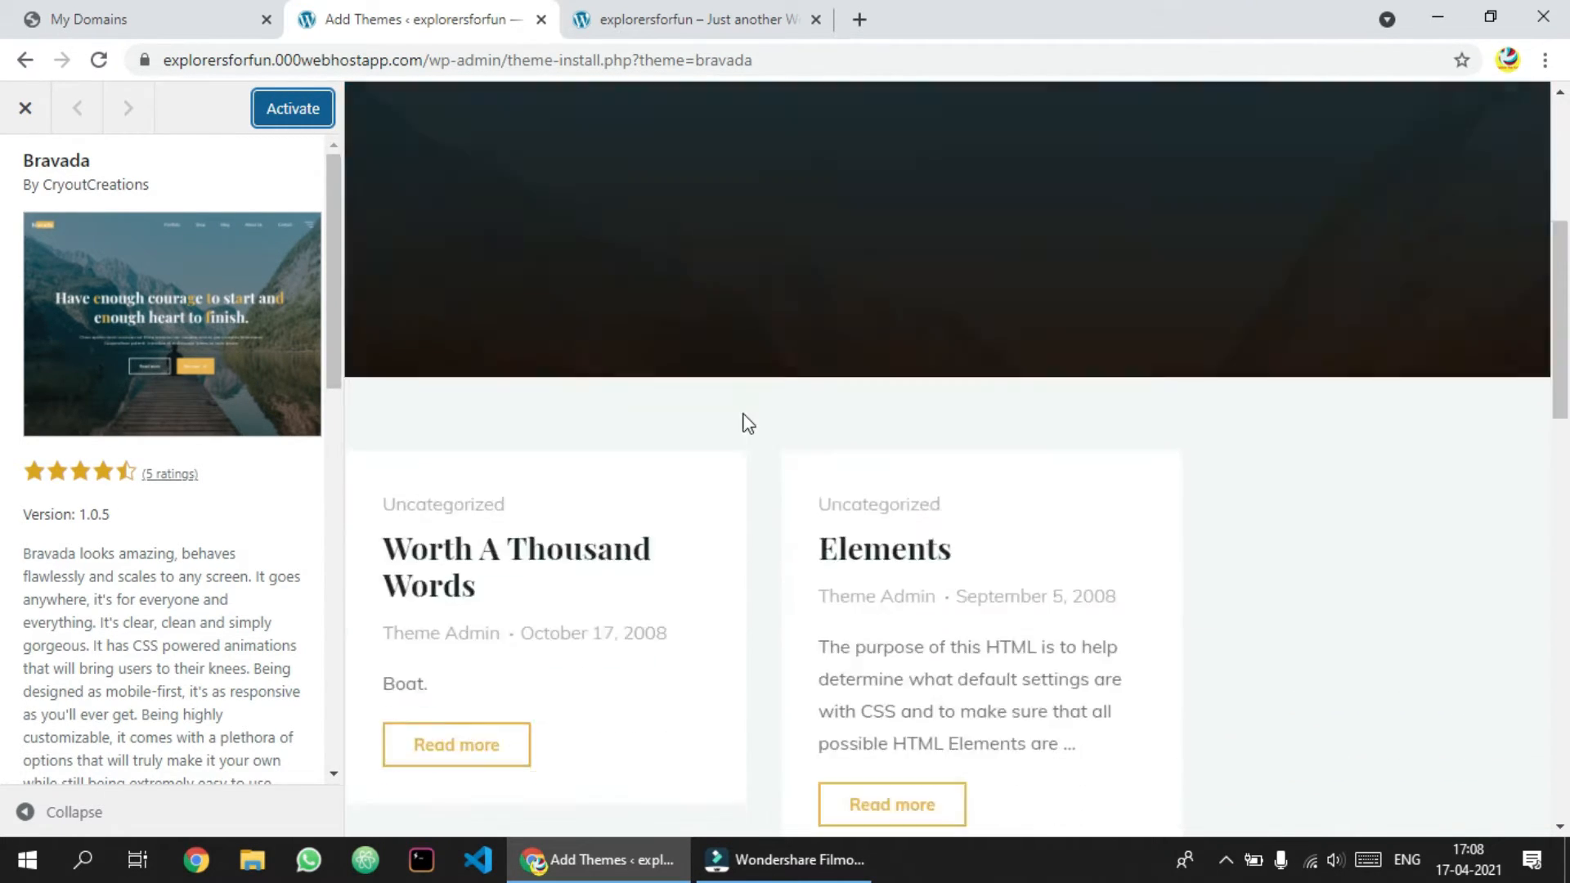
pyautogui.scroll(8, 744, 423)
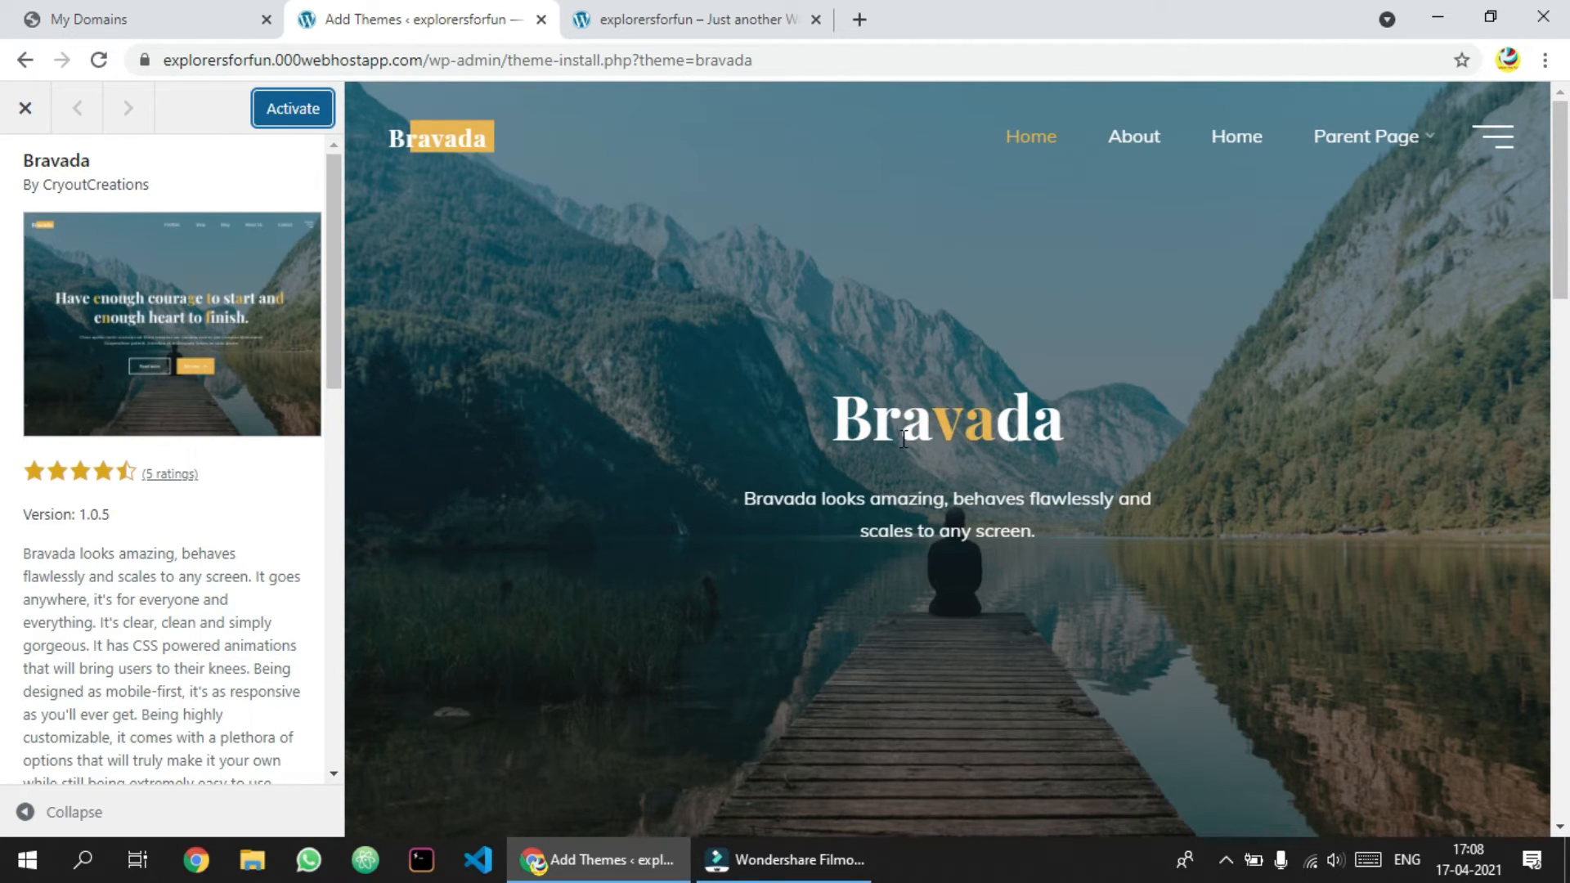
pyautogui.click(311, 122)
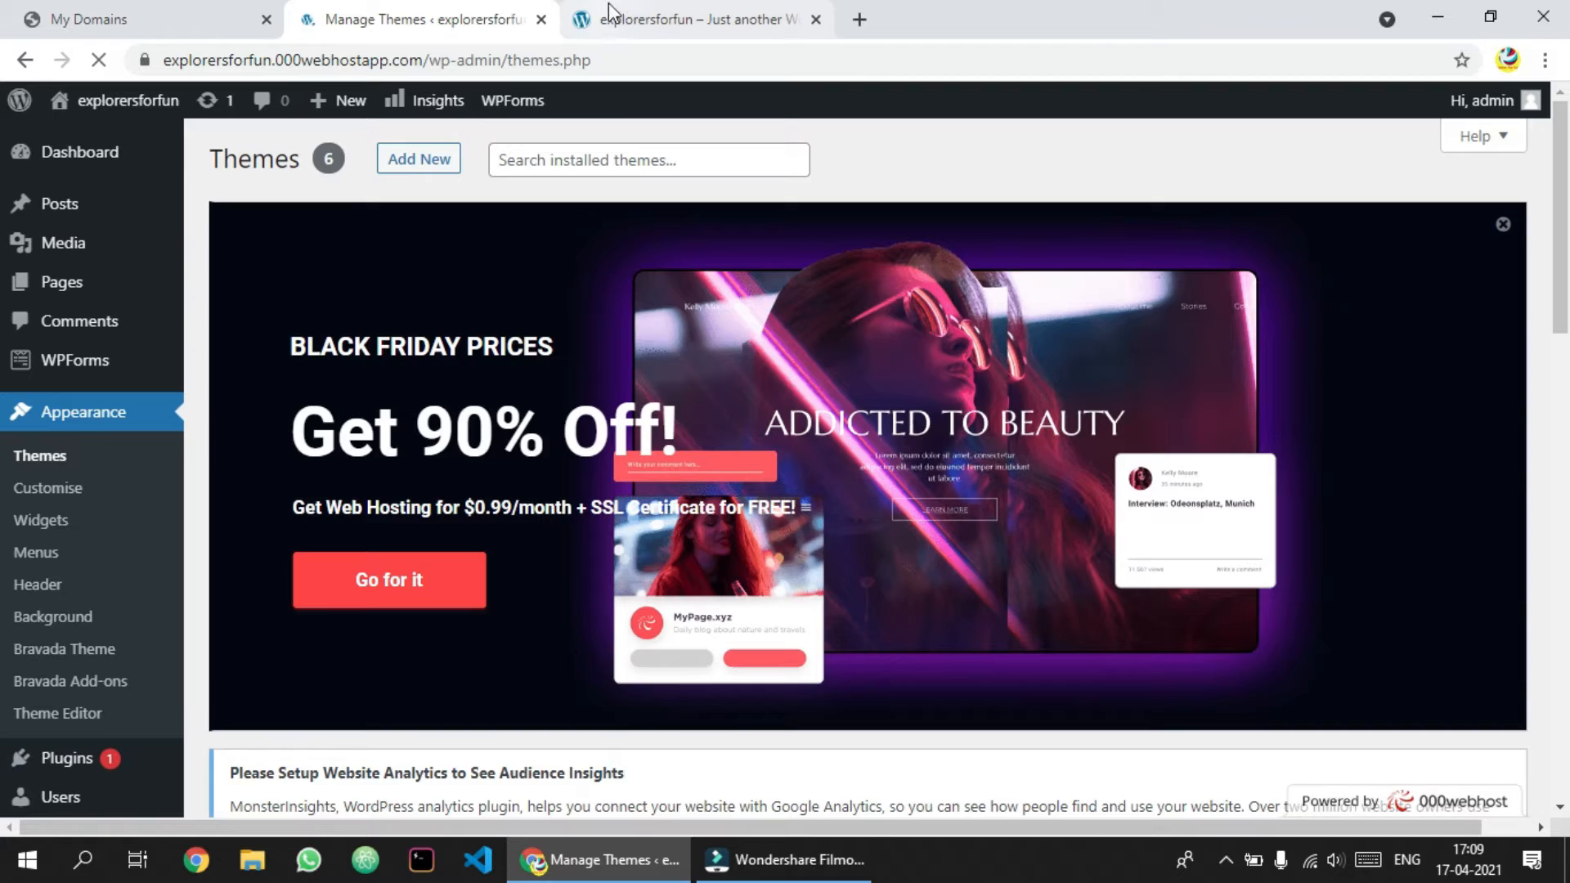
# Reload the live site in its Bravada design and try its full-screen navigation menu
pyautogui.click(608, 8)
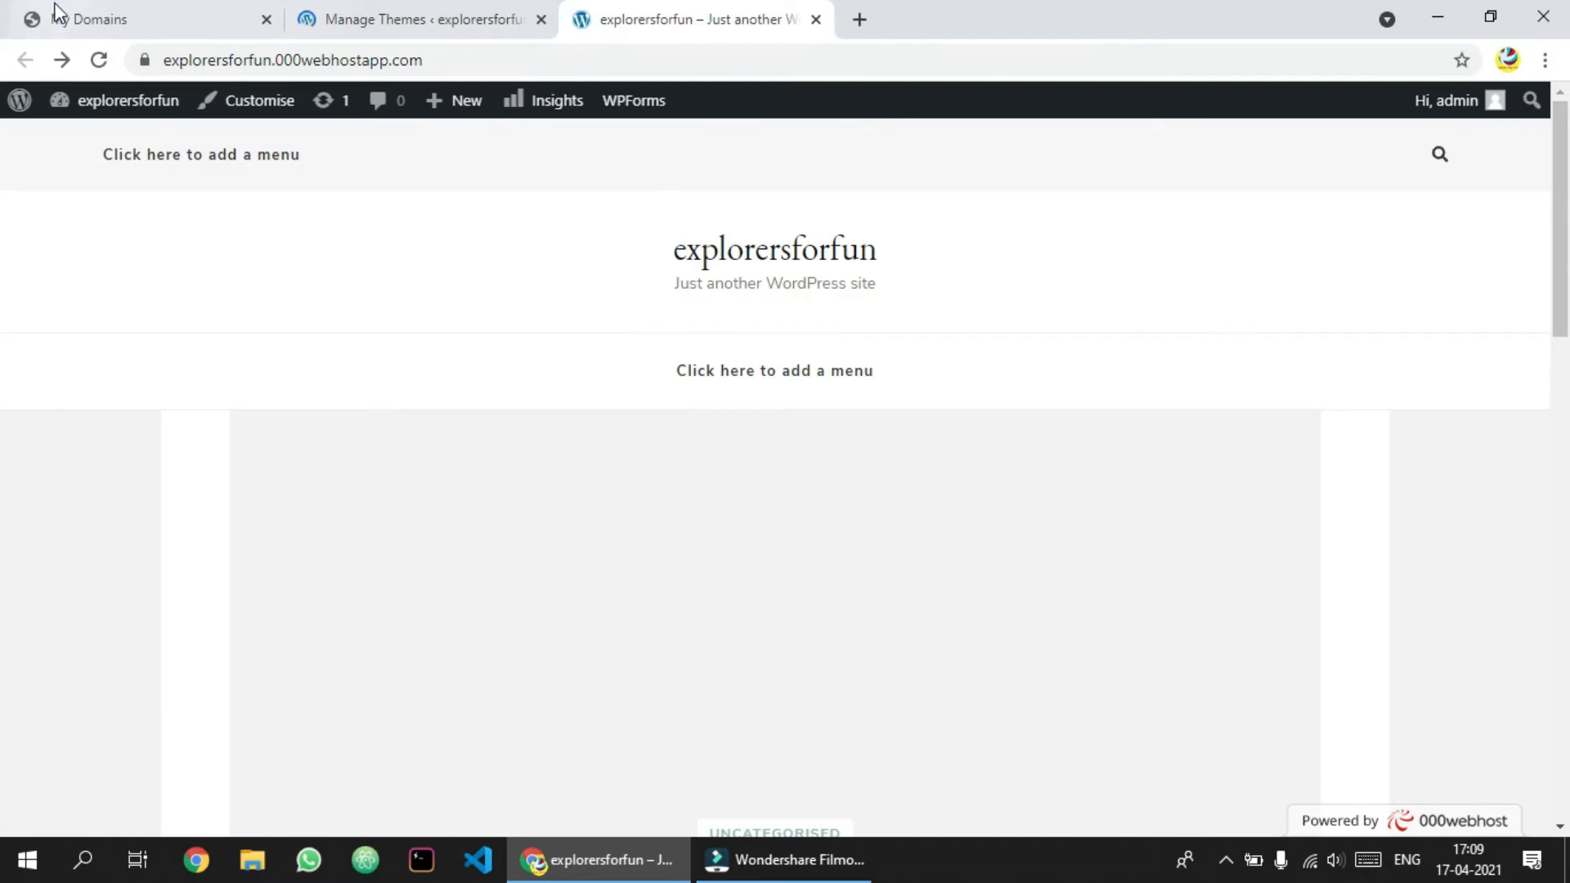
pyautogui.click(91, 62)
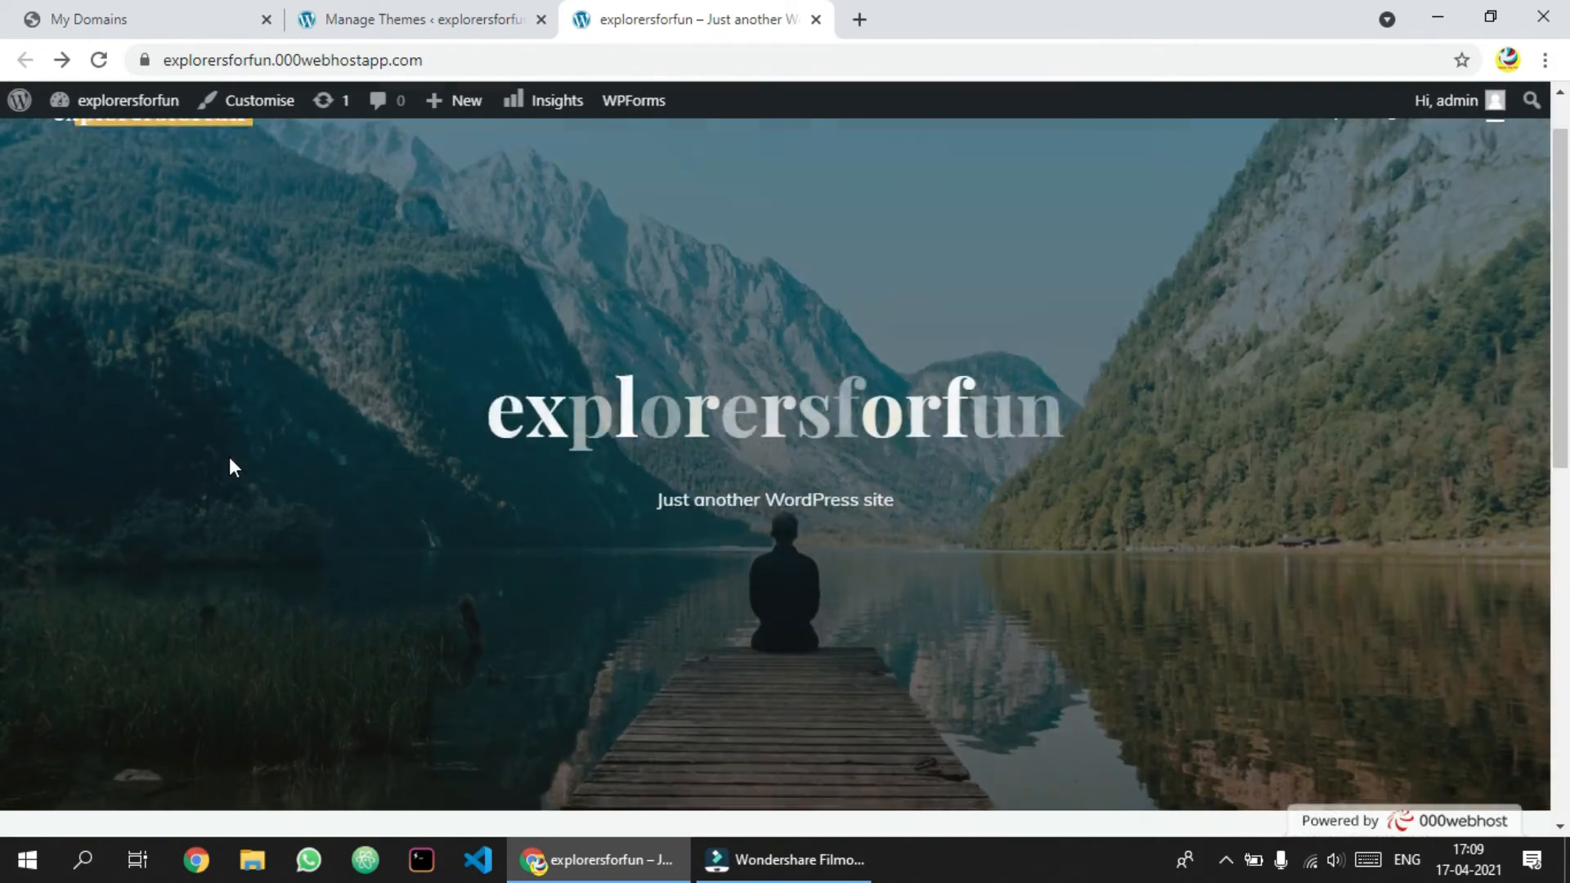
pyautogui.scroll(-10, 229, 456)
pyautogui.scroll(10, 229, 456)
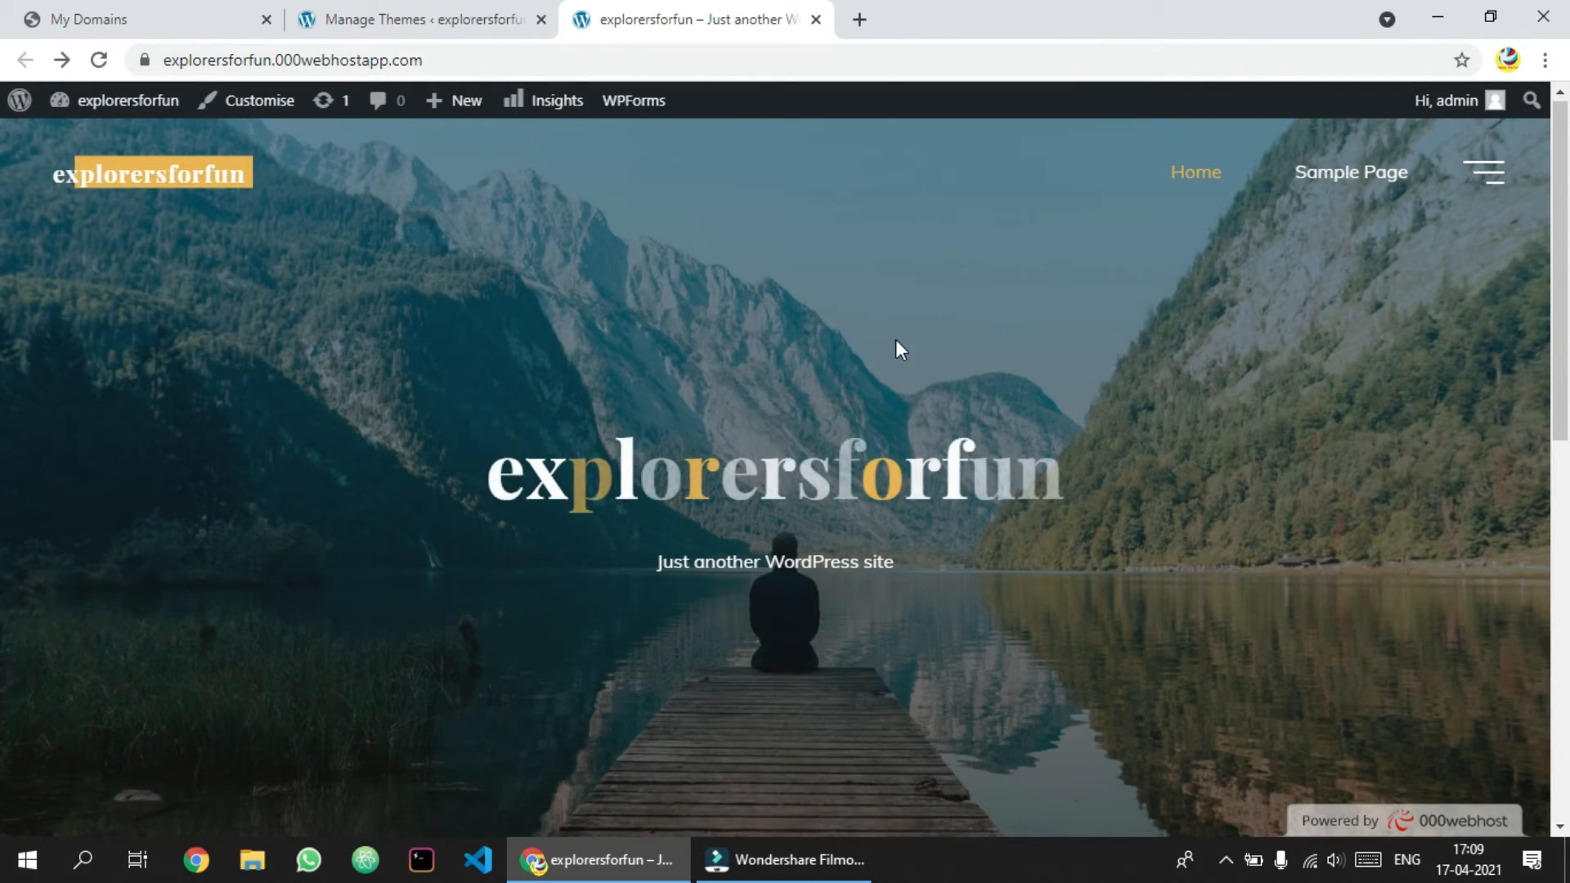
pyautogui.click(1484, 172)
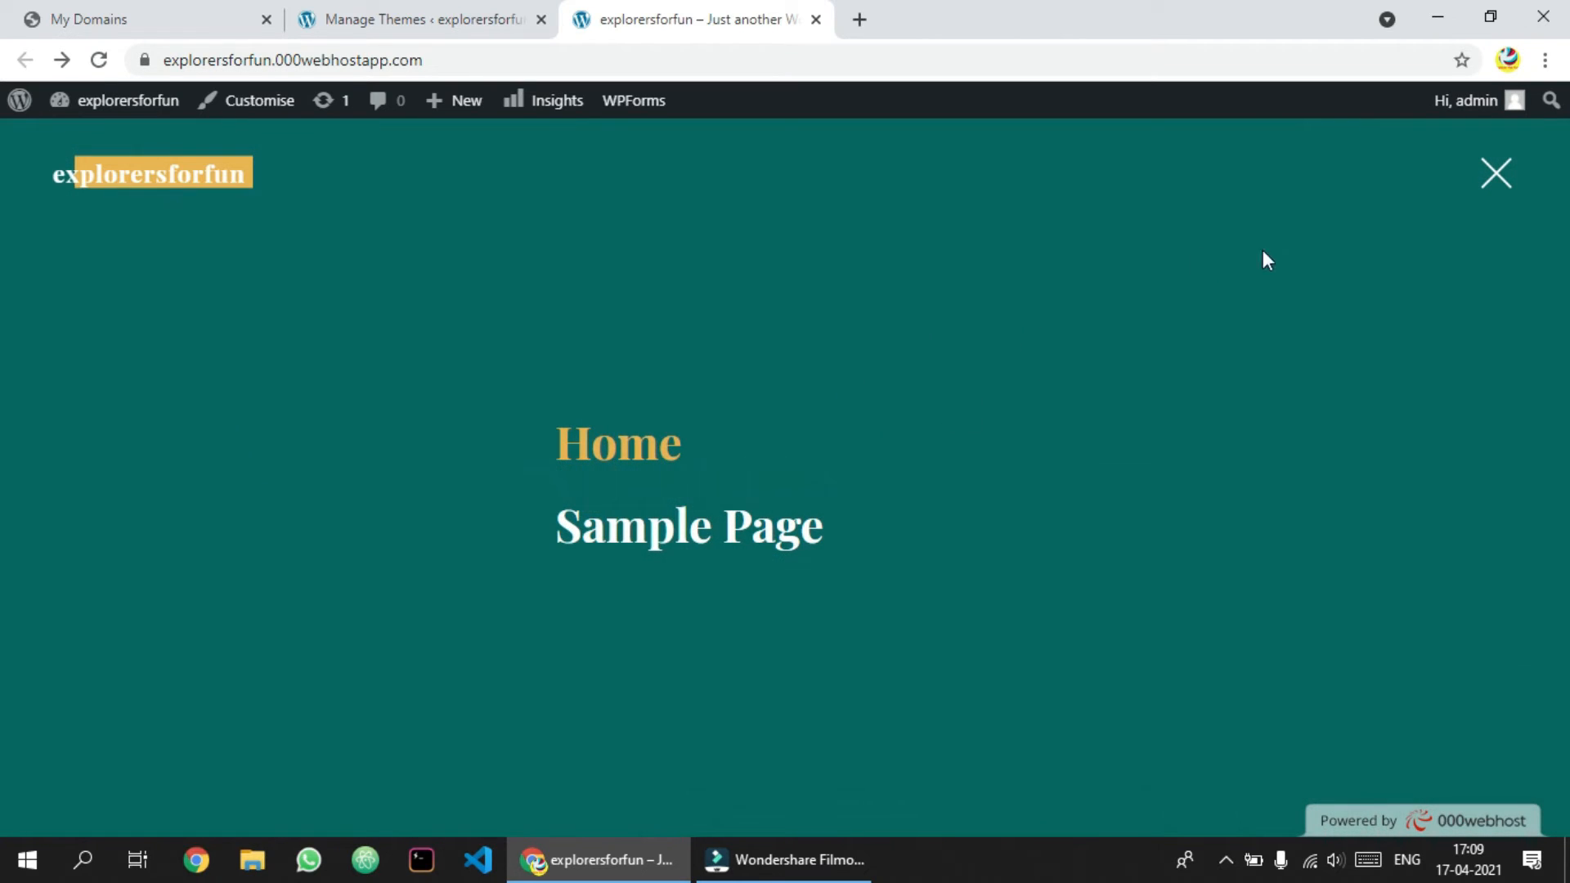
pyautogui.click(1497, 174)
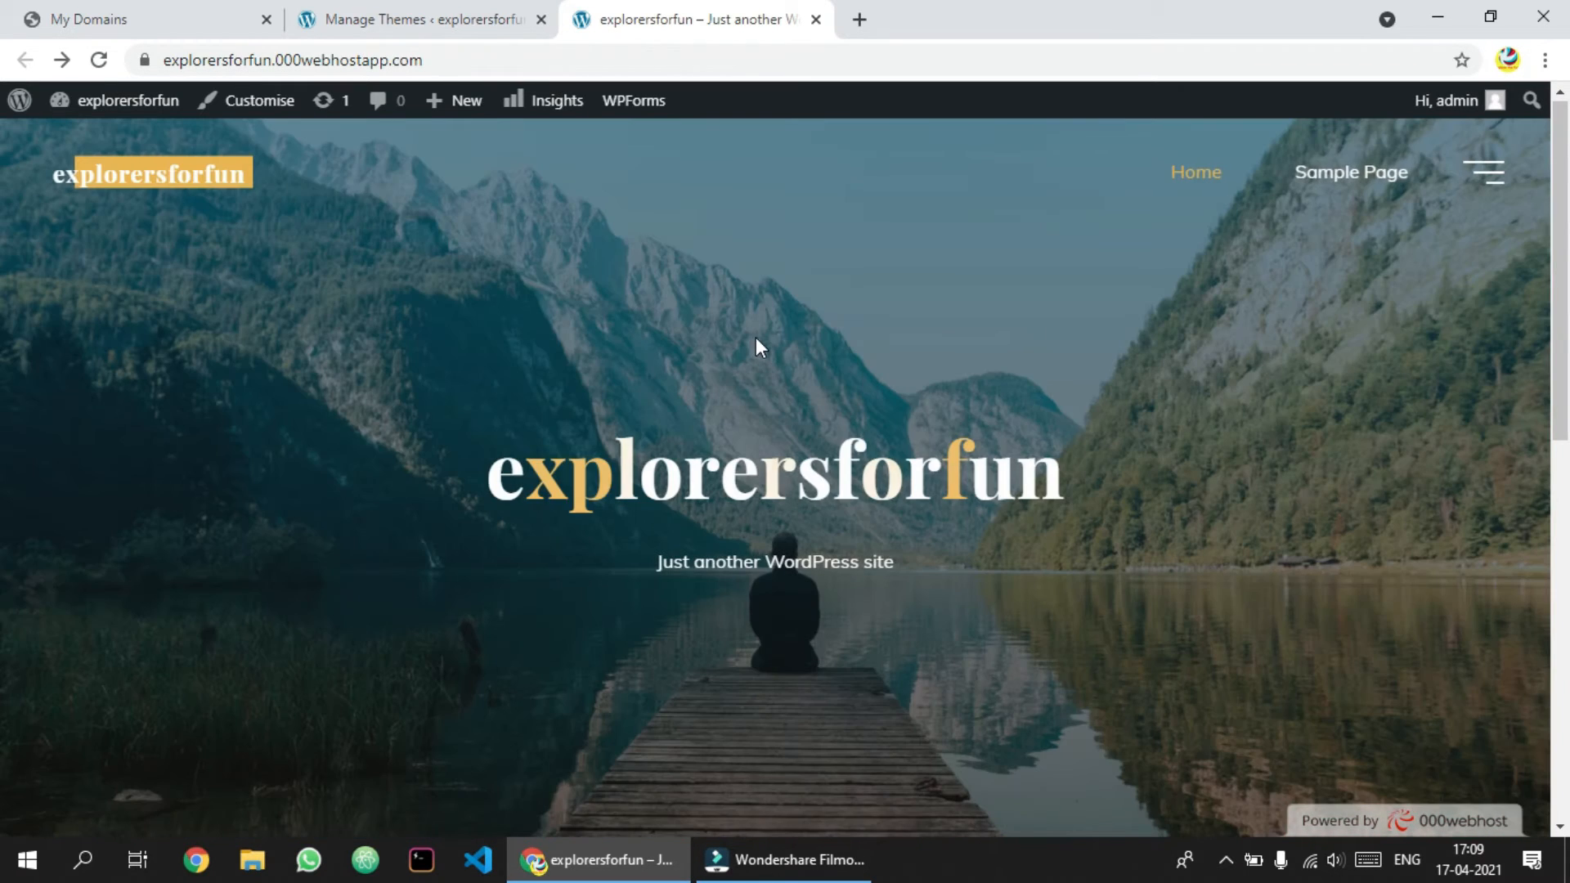
pyautogui.moveTo(183, 121)
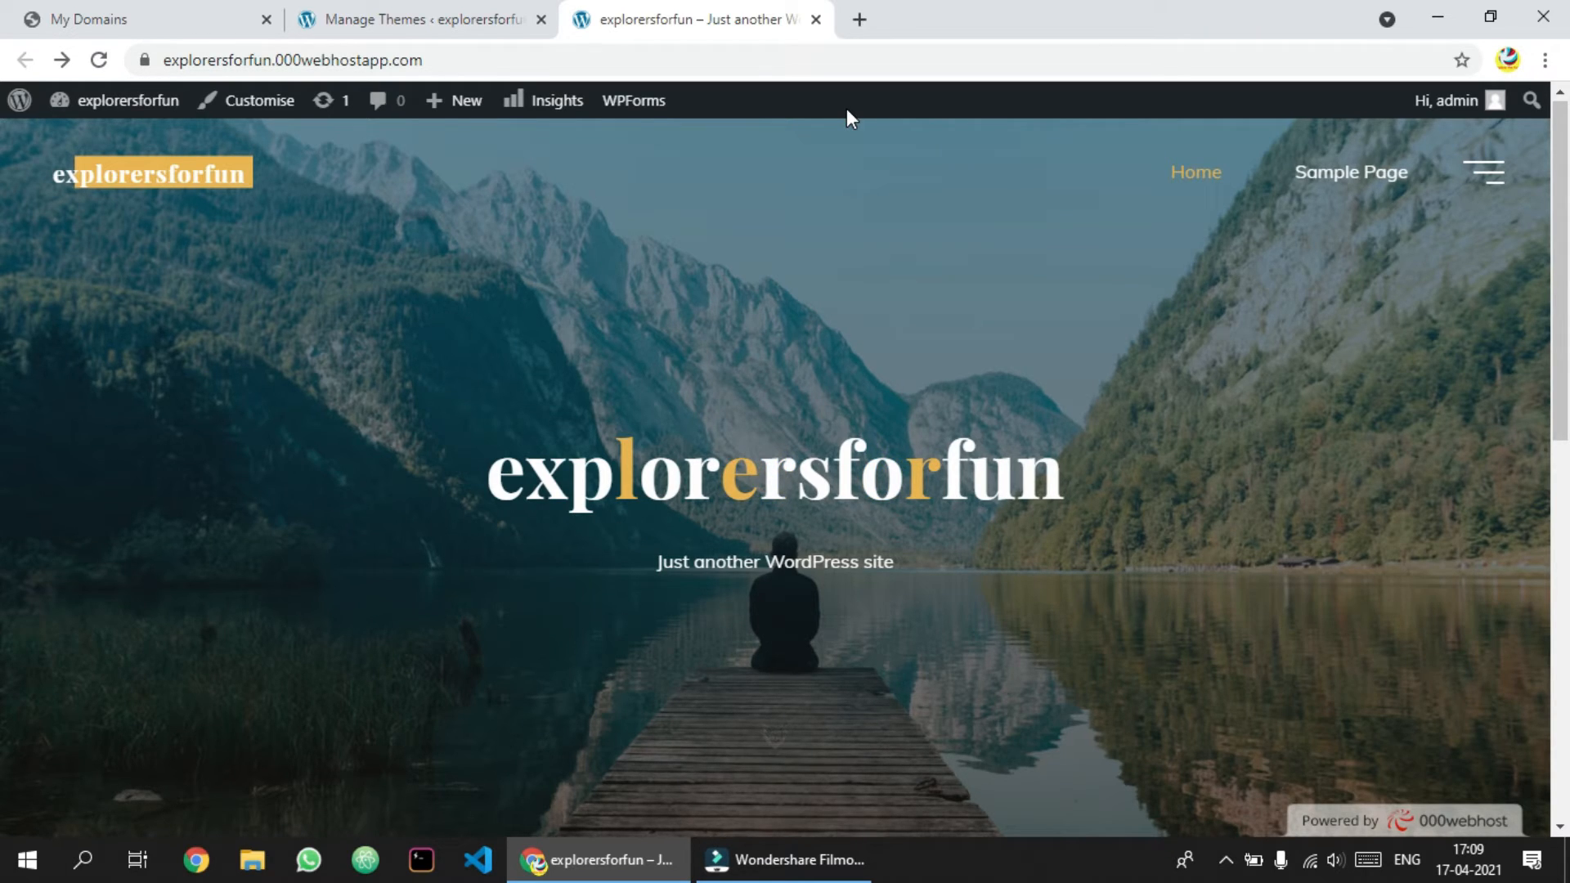
# Check the 000webhost domains page, revisit the live site, and end on the Themes admin page
pyautogui.click(140, 15)
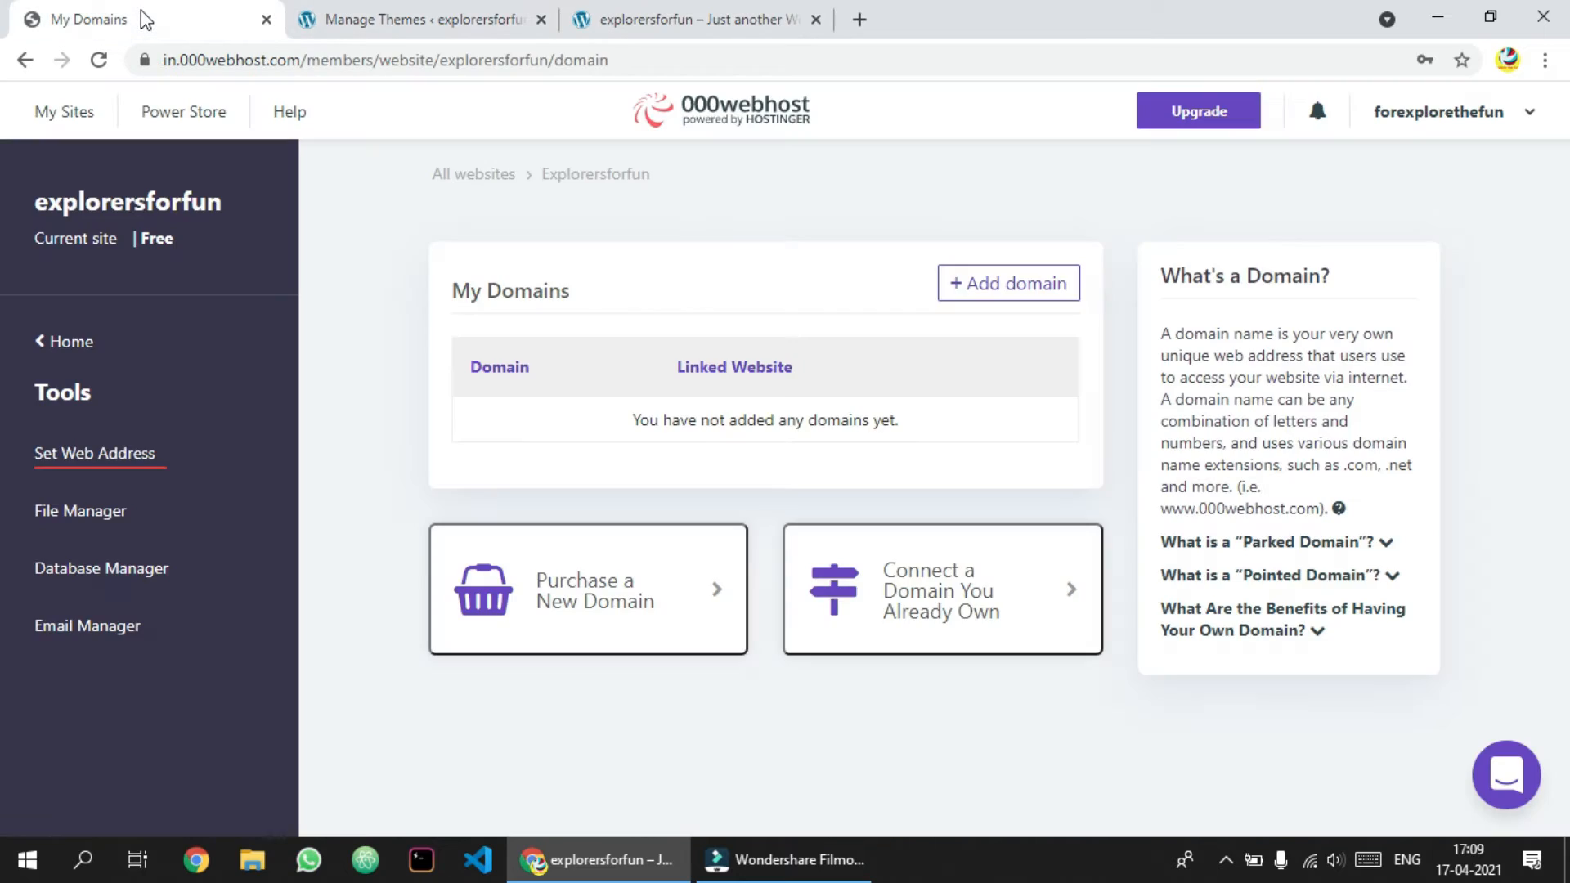
pyautogui.click(490, 18)
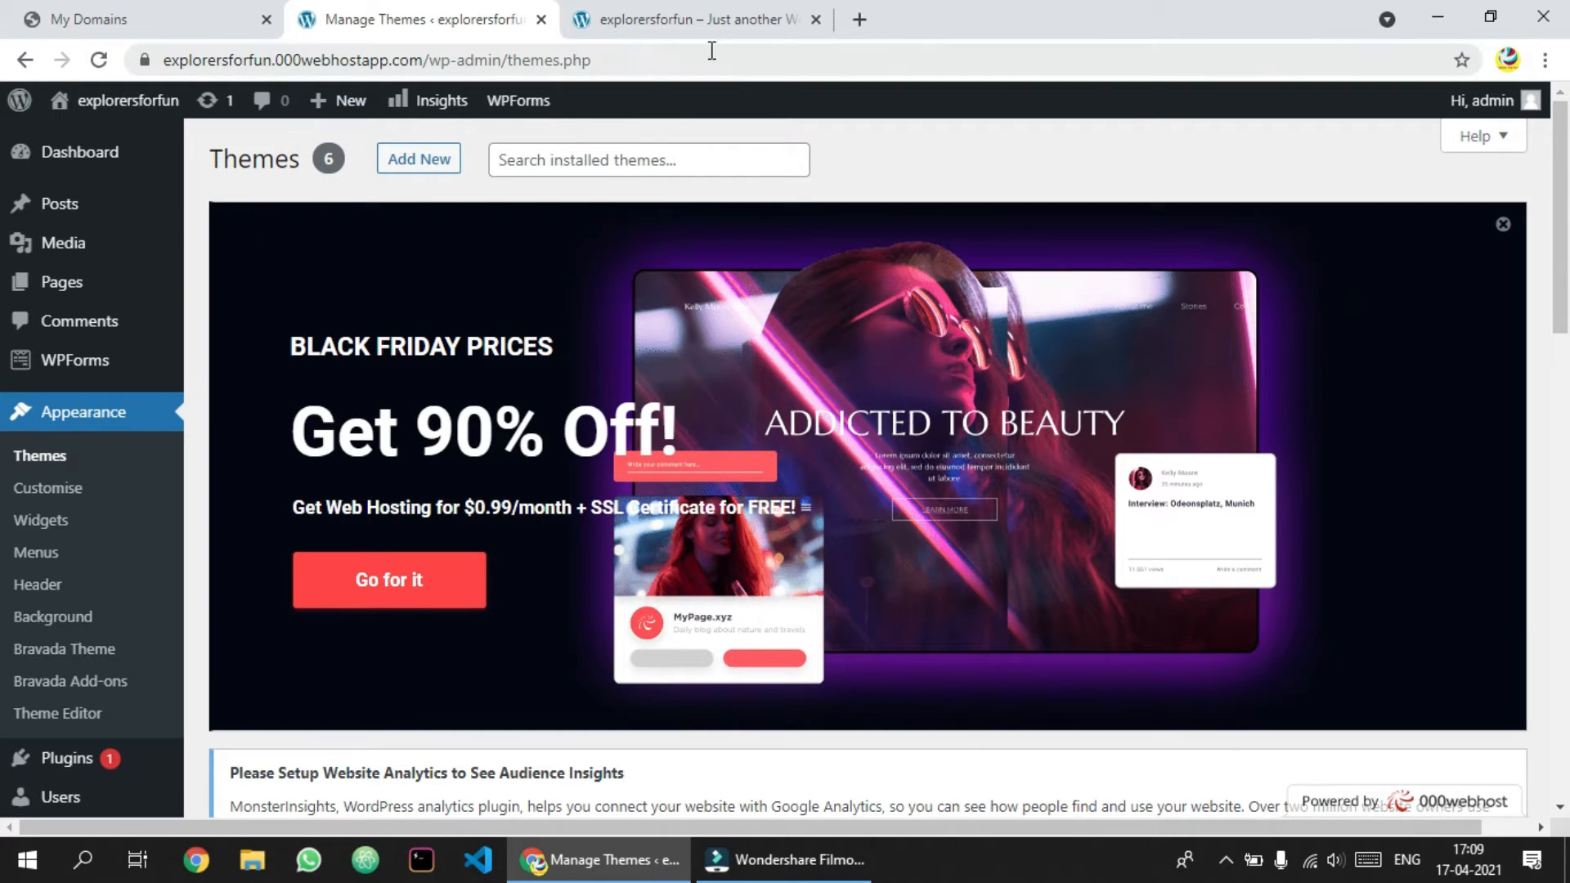
pyautogui.click(695, 20)
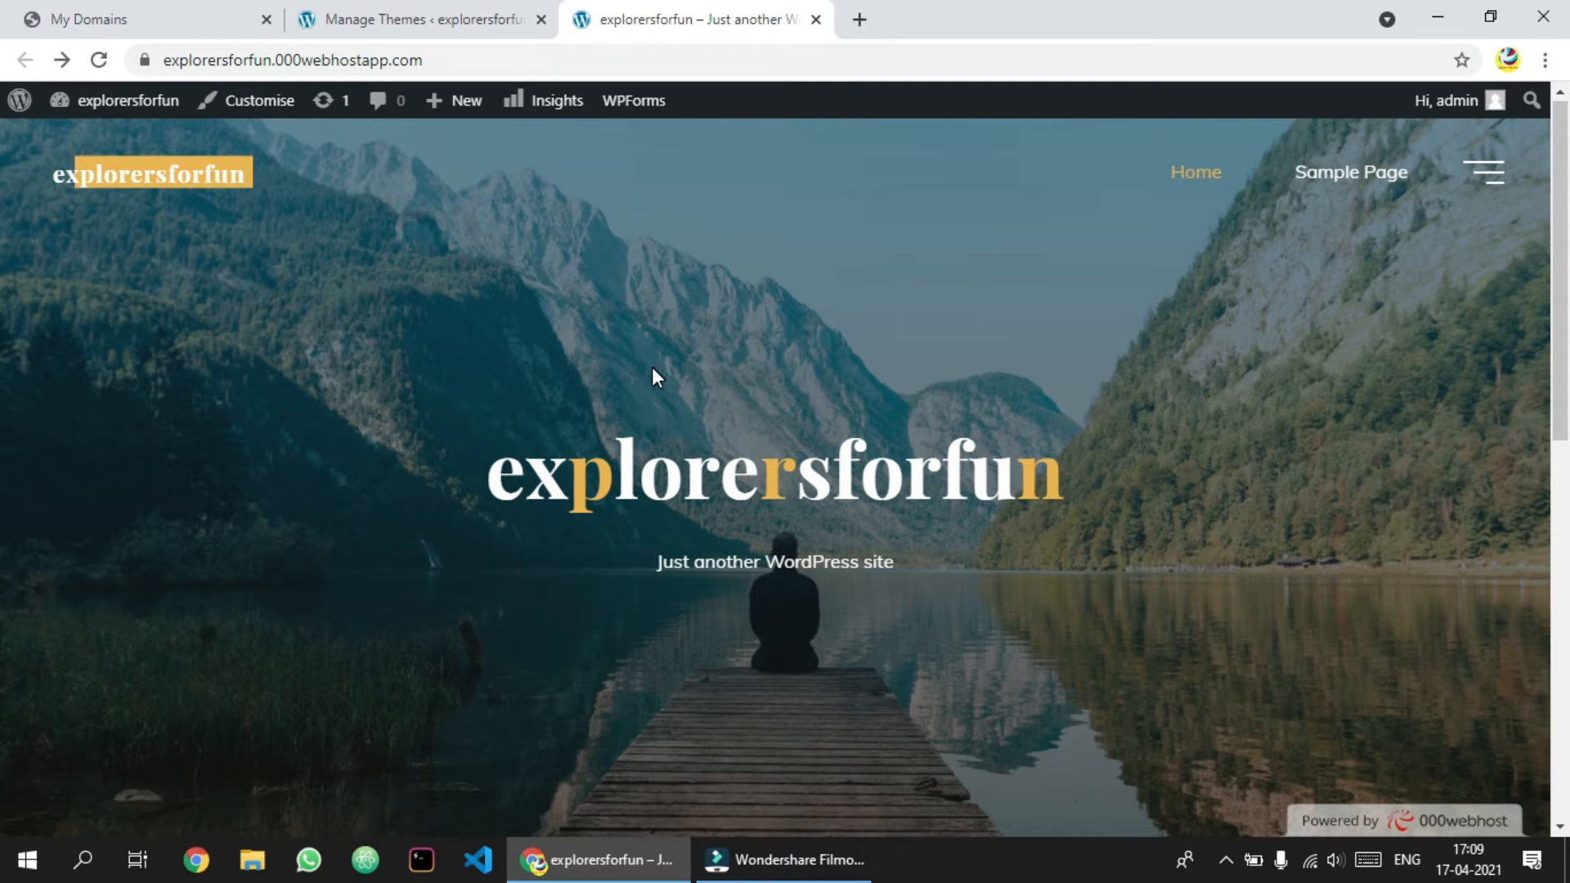
pyautogui.click(361, 17)
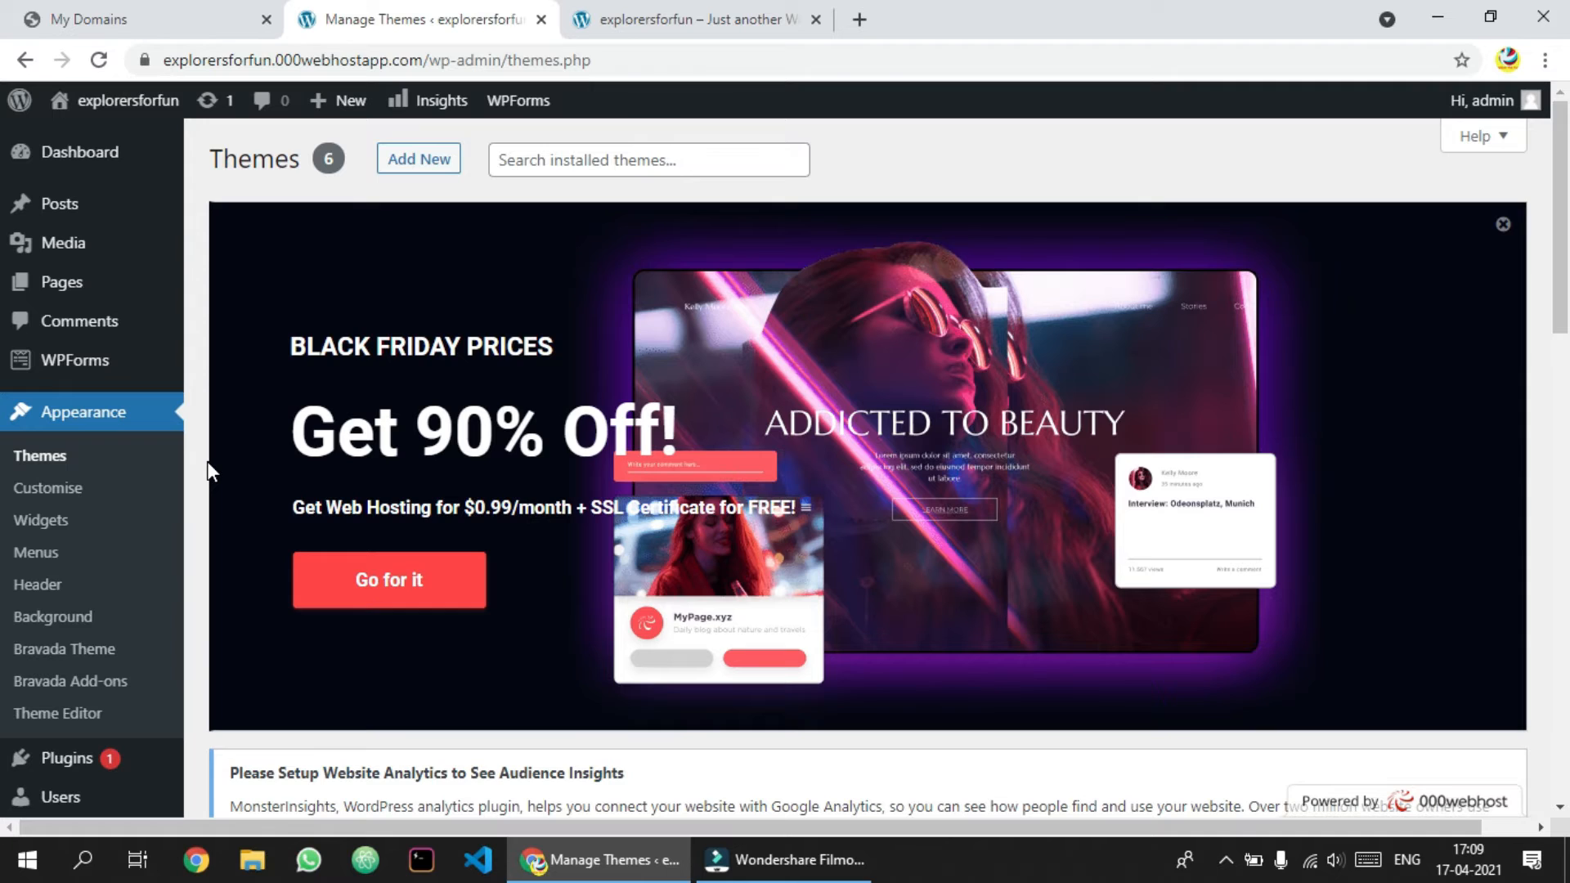
pyautogui.click(687, 18)
pyautogui.scroll(-10, 346, 547)
pyautogui.scroll(2, 346, 554)
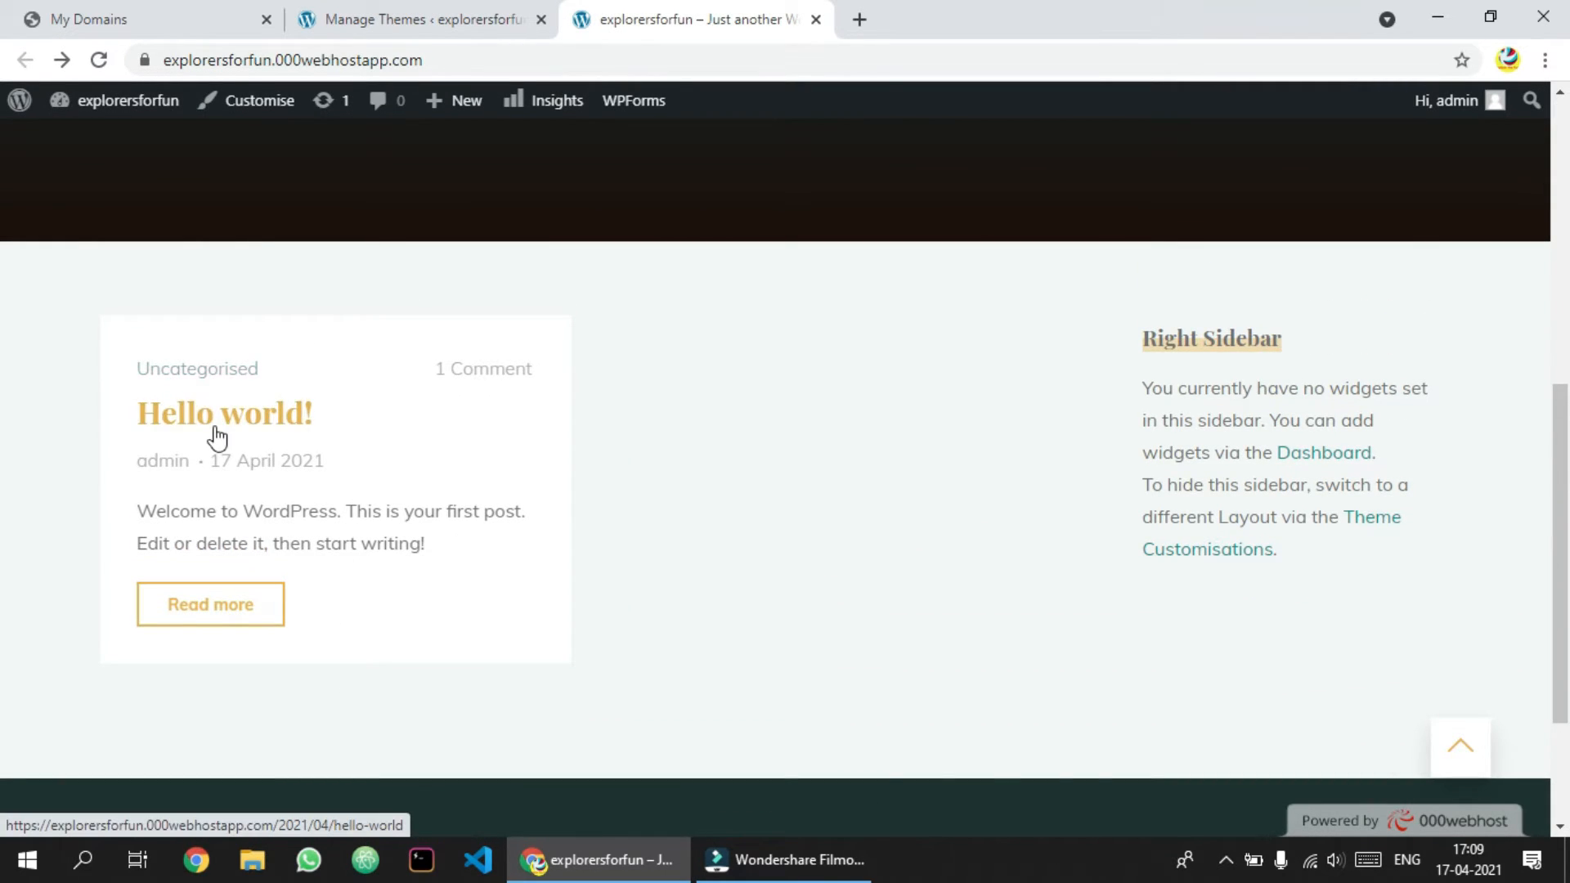
pyautogui.click(455, 24)
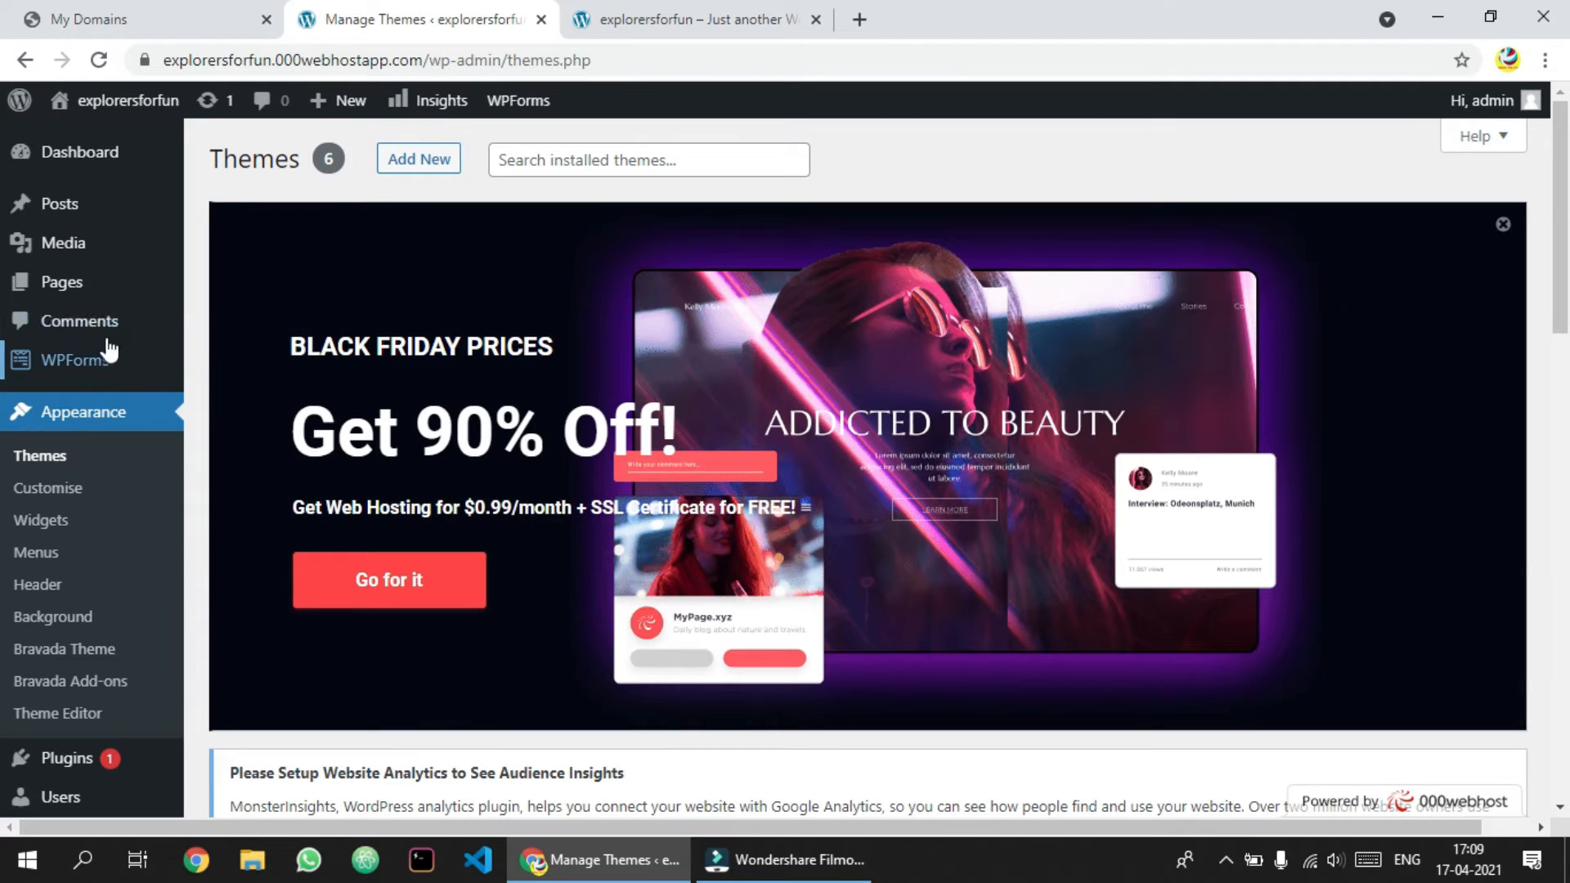
# Start a new post from Posts > Add New and dismiss the block editor welcome guide
pyautogui.moveTo(56, 209)
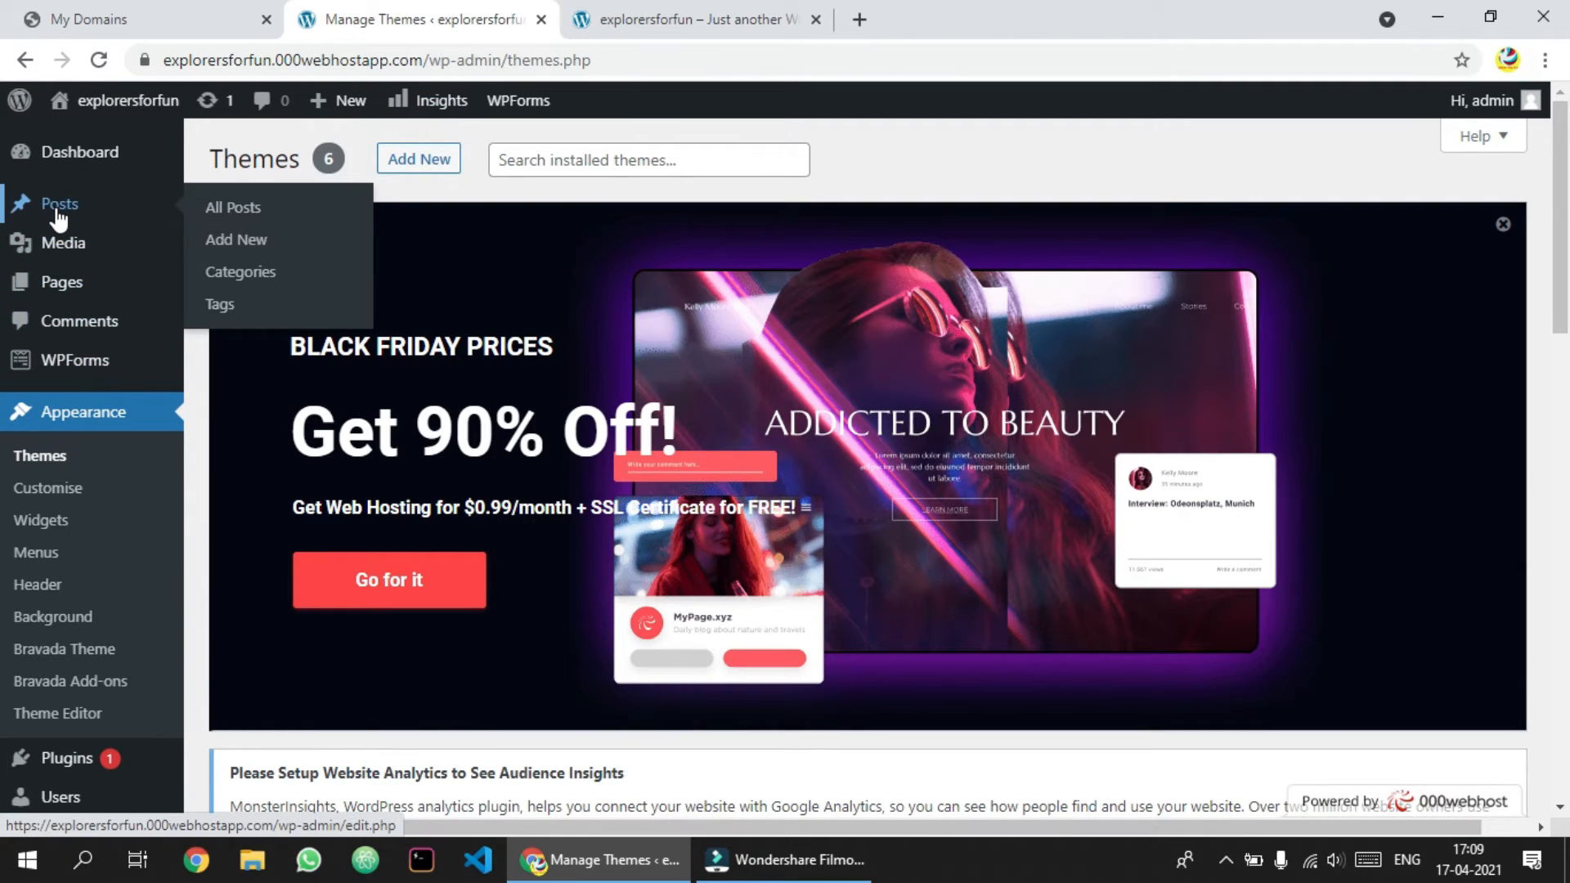
pyautogui.click(260, 240)
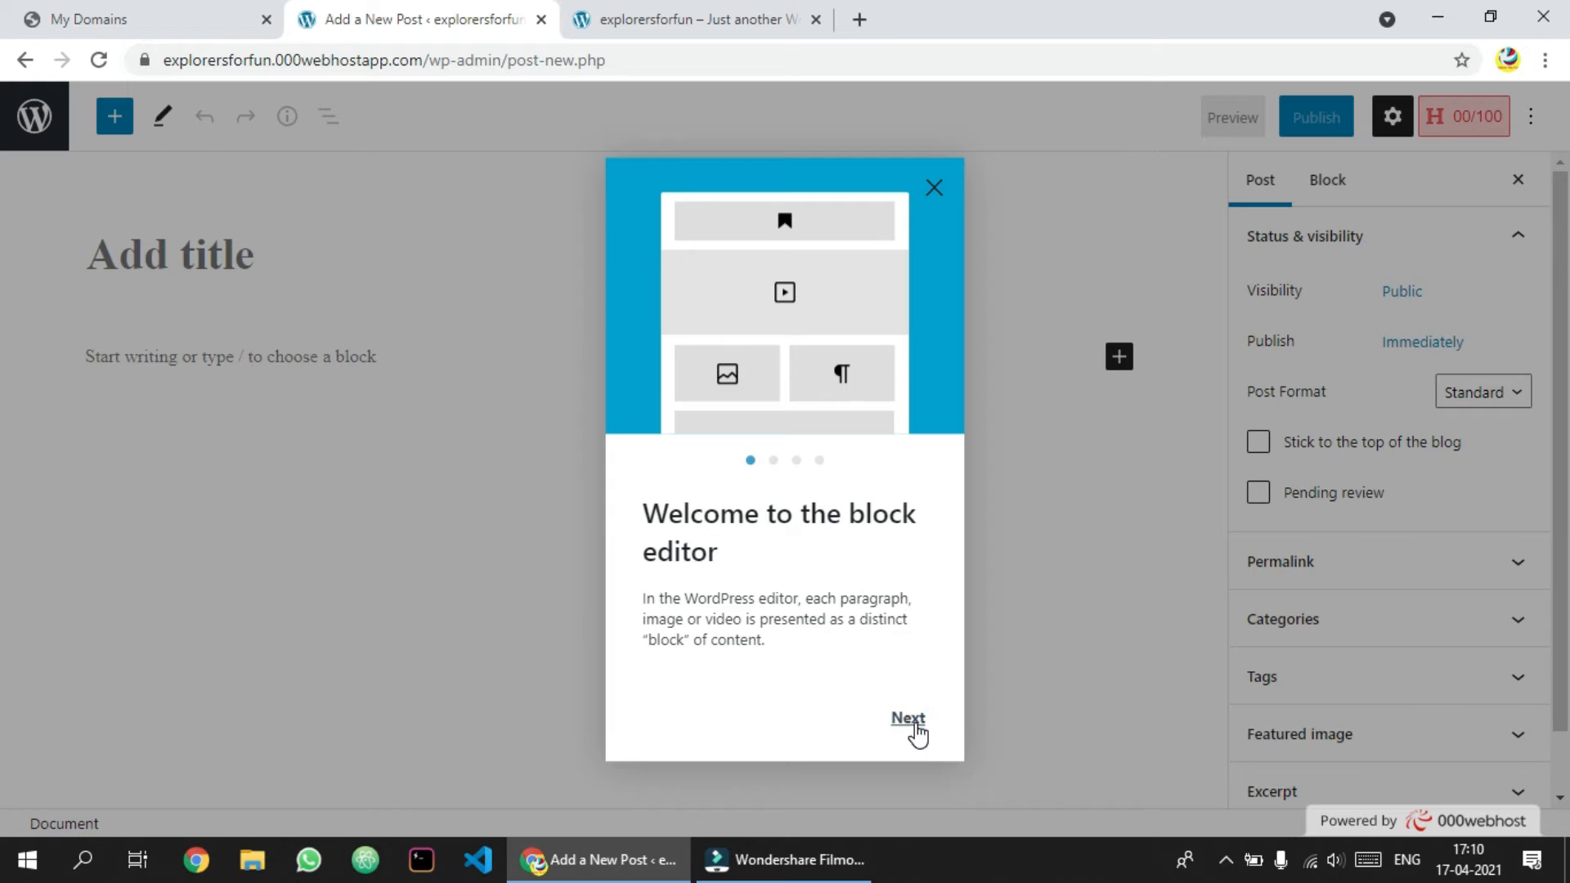
pyautogui.click(910, 719)
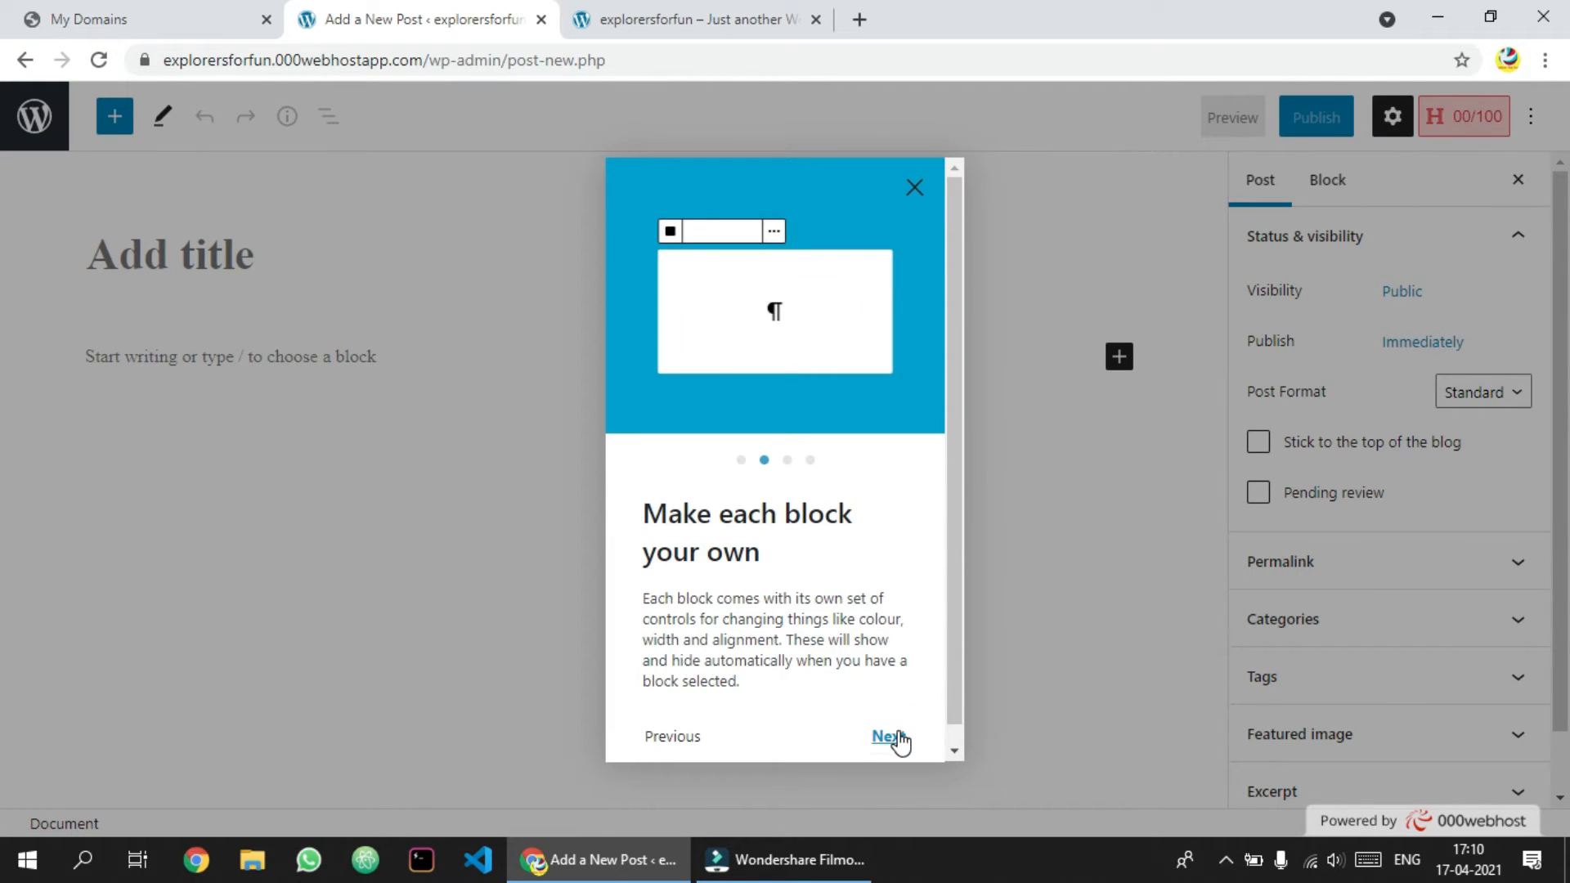
pyautogui.click(895, 737)
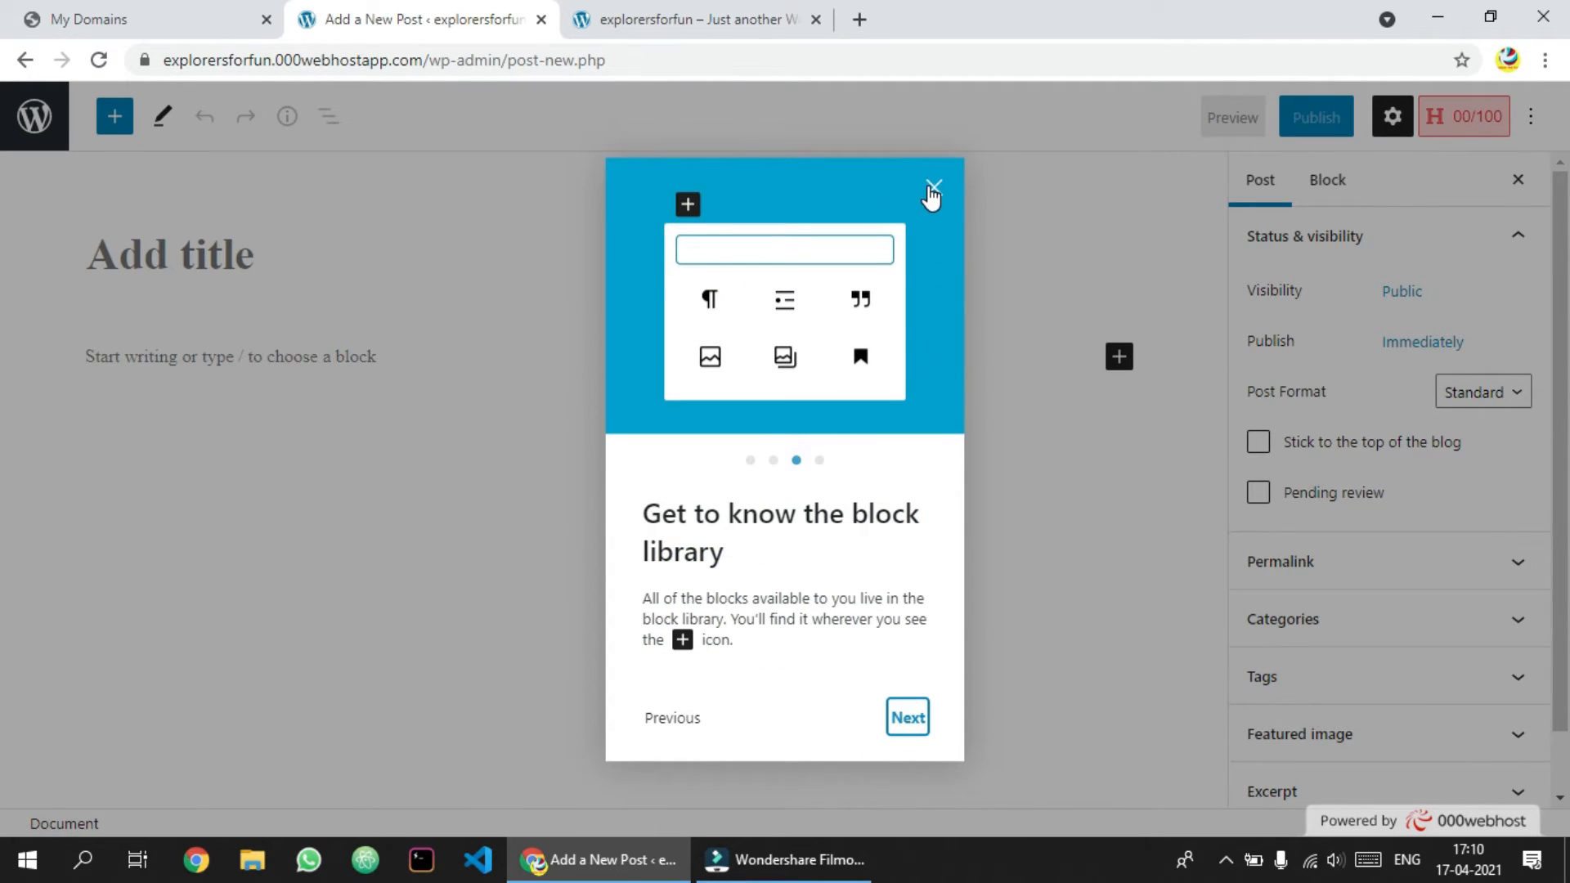
pyautogui.click(932, 192)
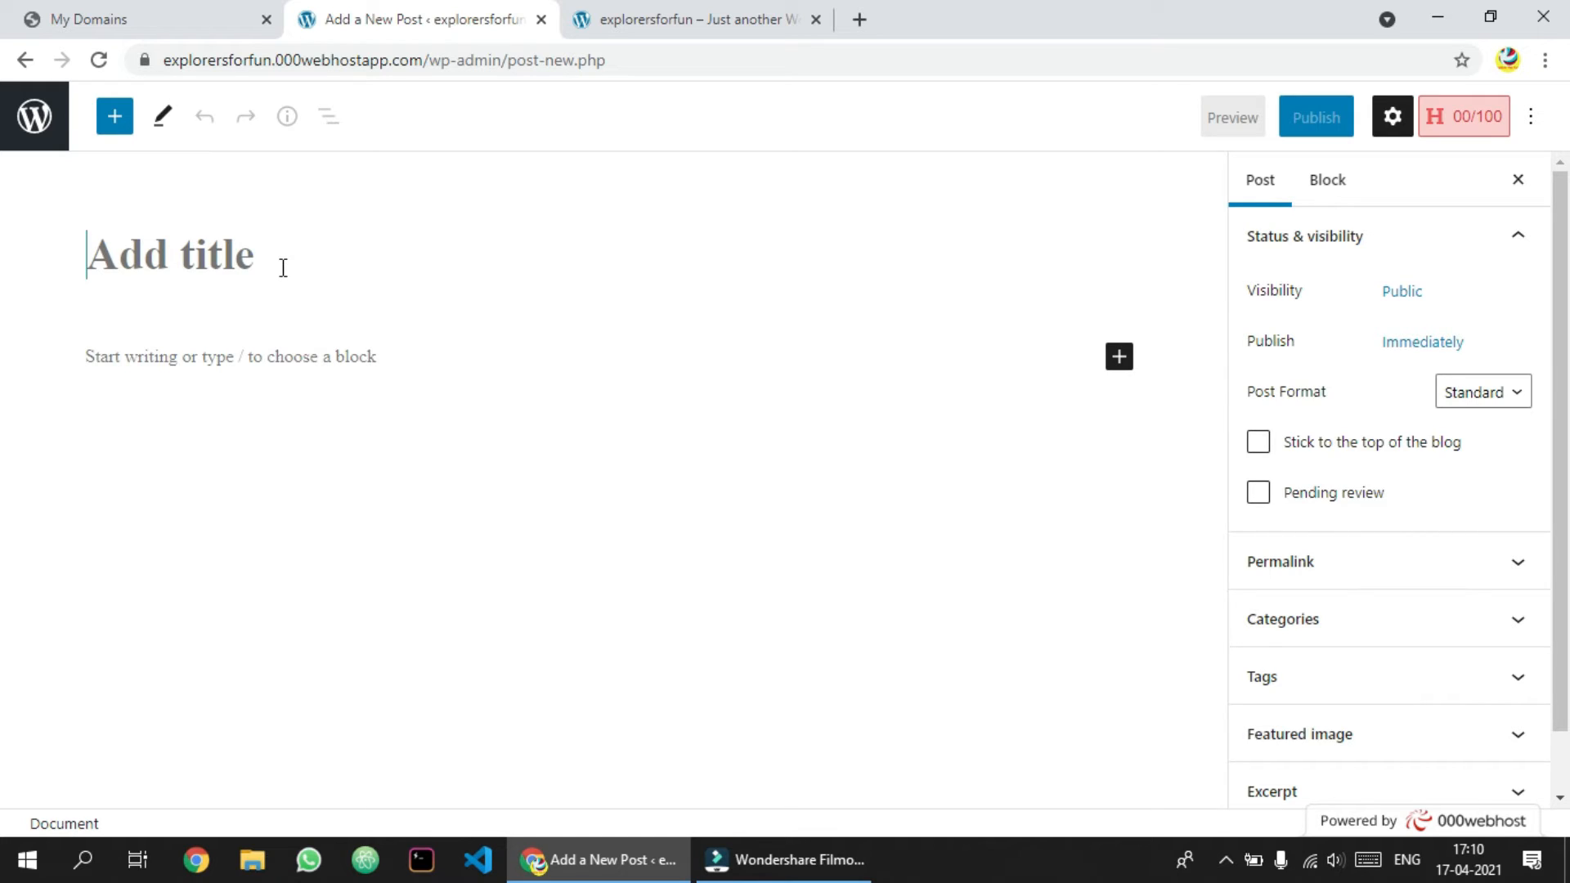
# Title the post 'coders' and add a paragraph of placeholder body text
pyautogui.write('coders')
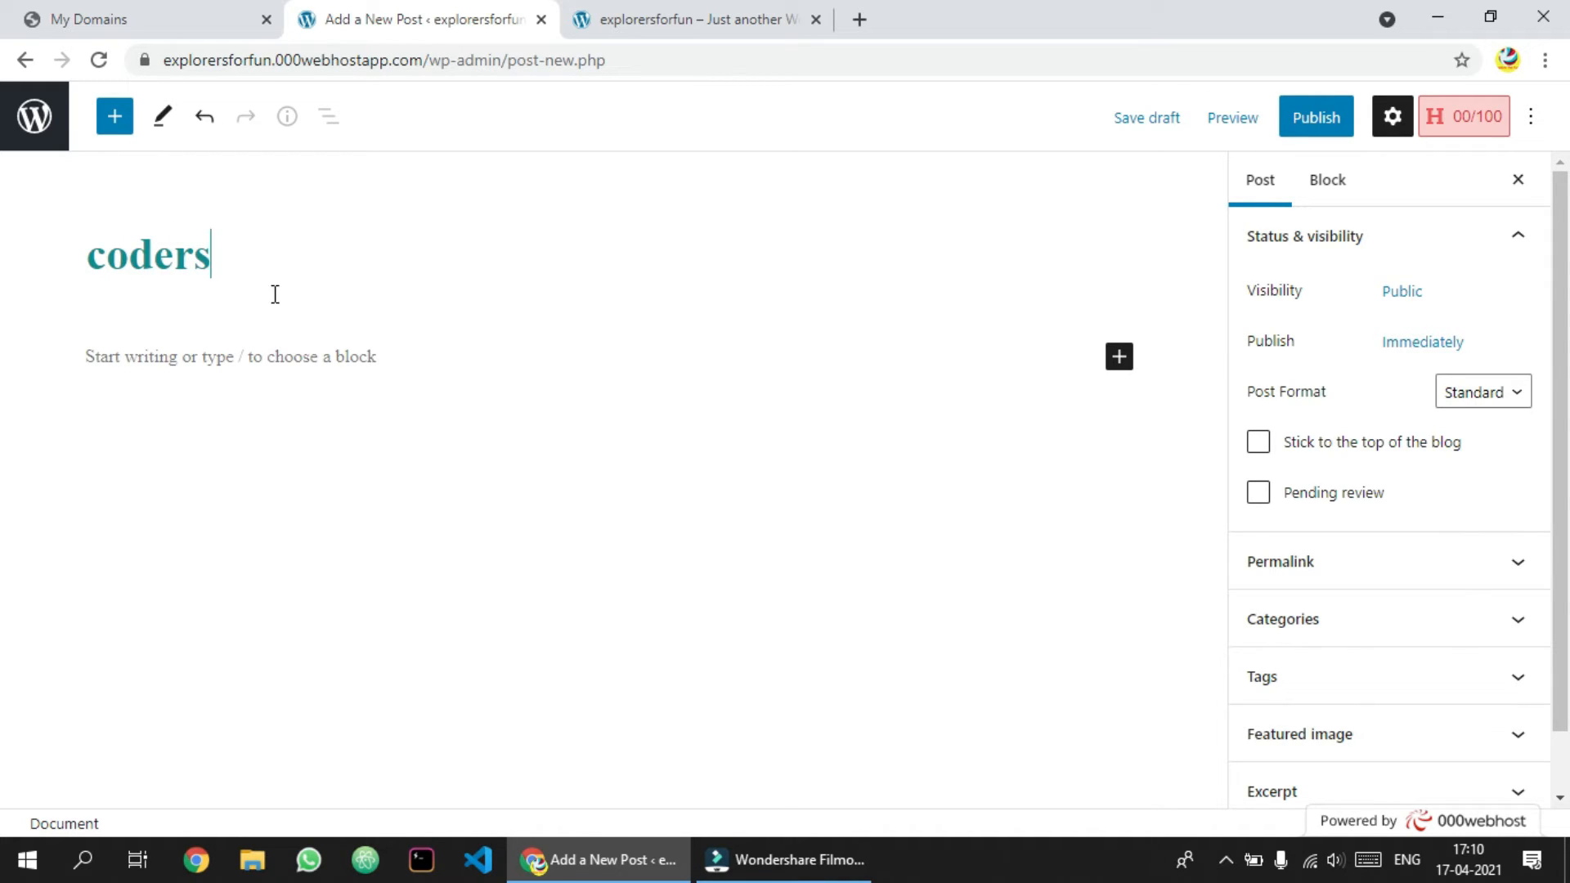
pyautogui.click(242, 368)
pyautogui.write('dfh')
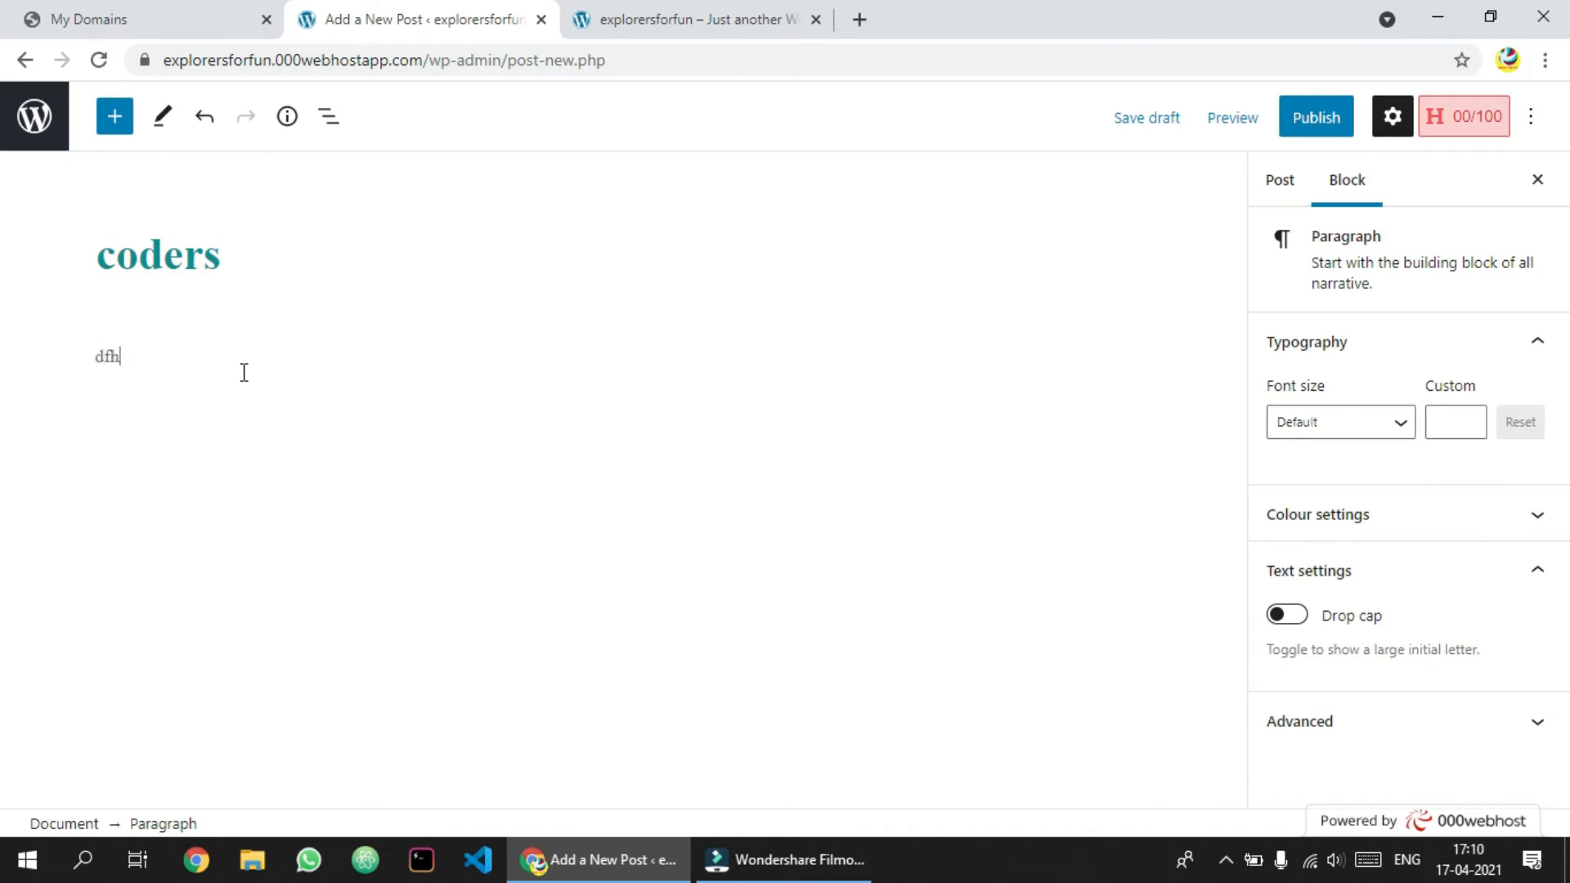
pyautogui.write('saldkjffhaleksjcflhndskjfhsd dsn')
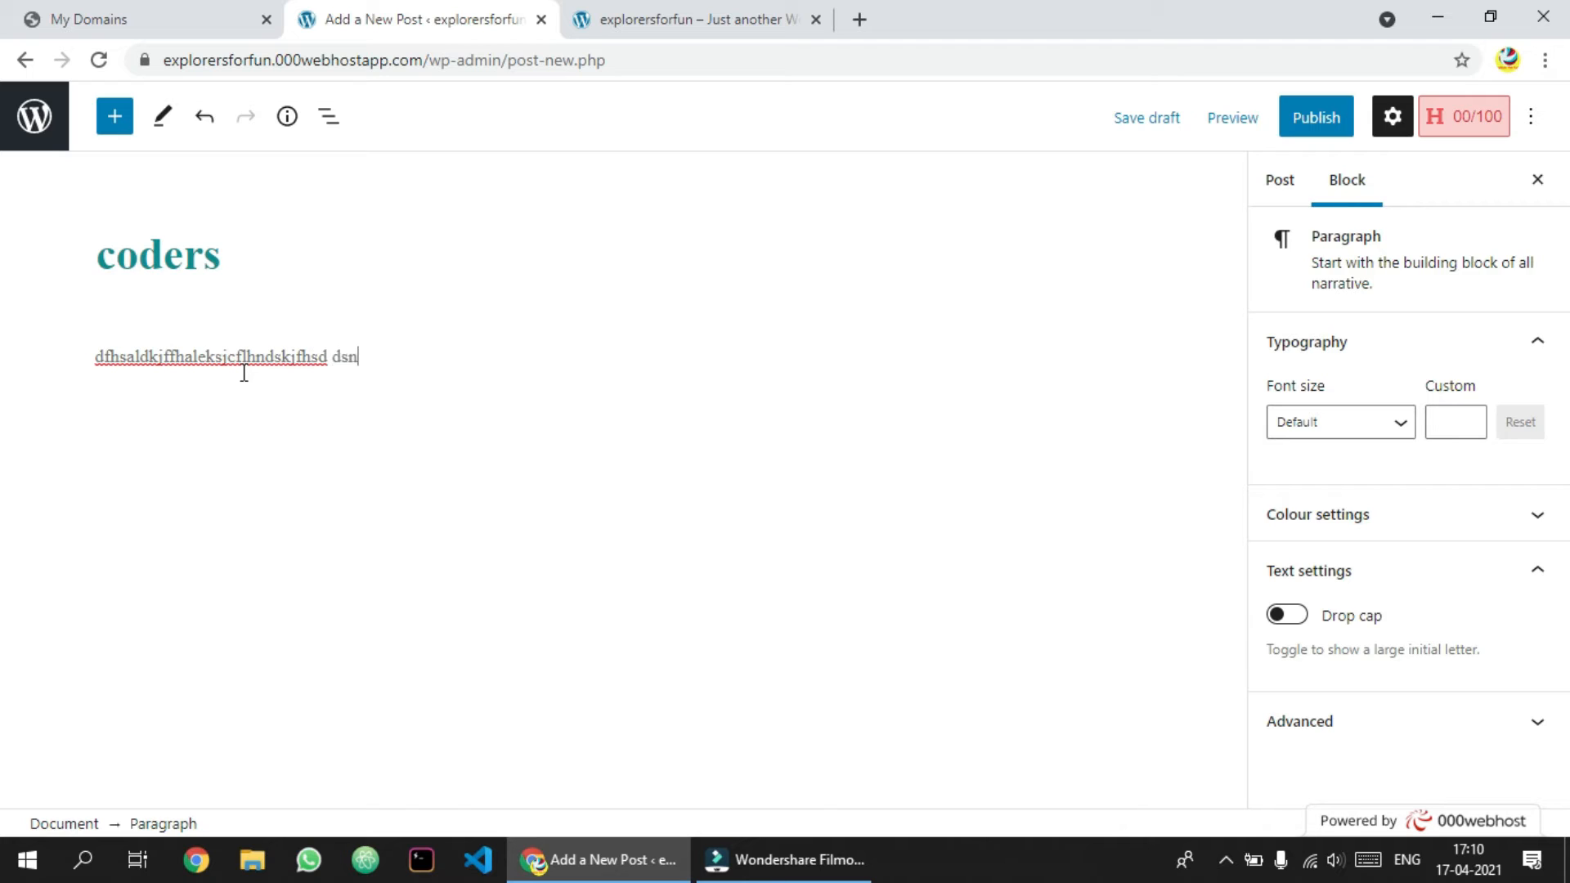
pyautogui.write('hkfchhj')
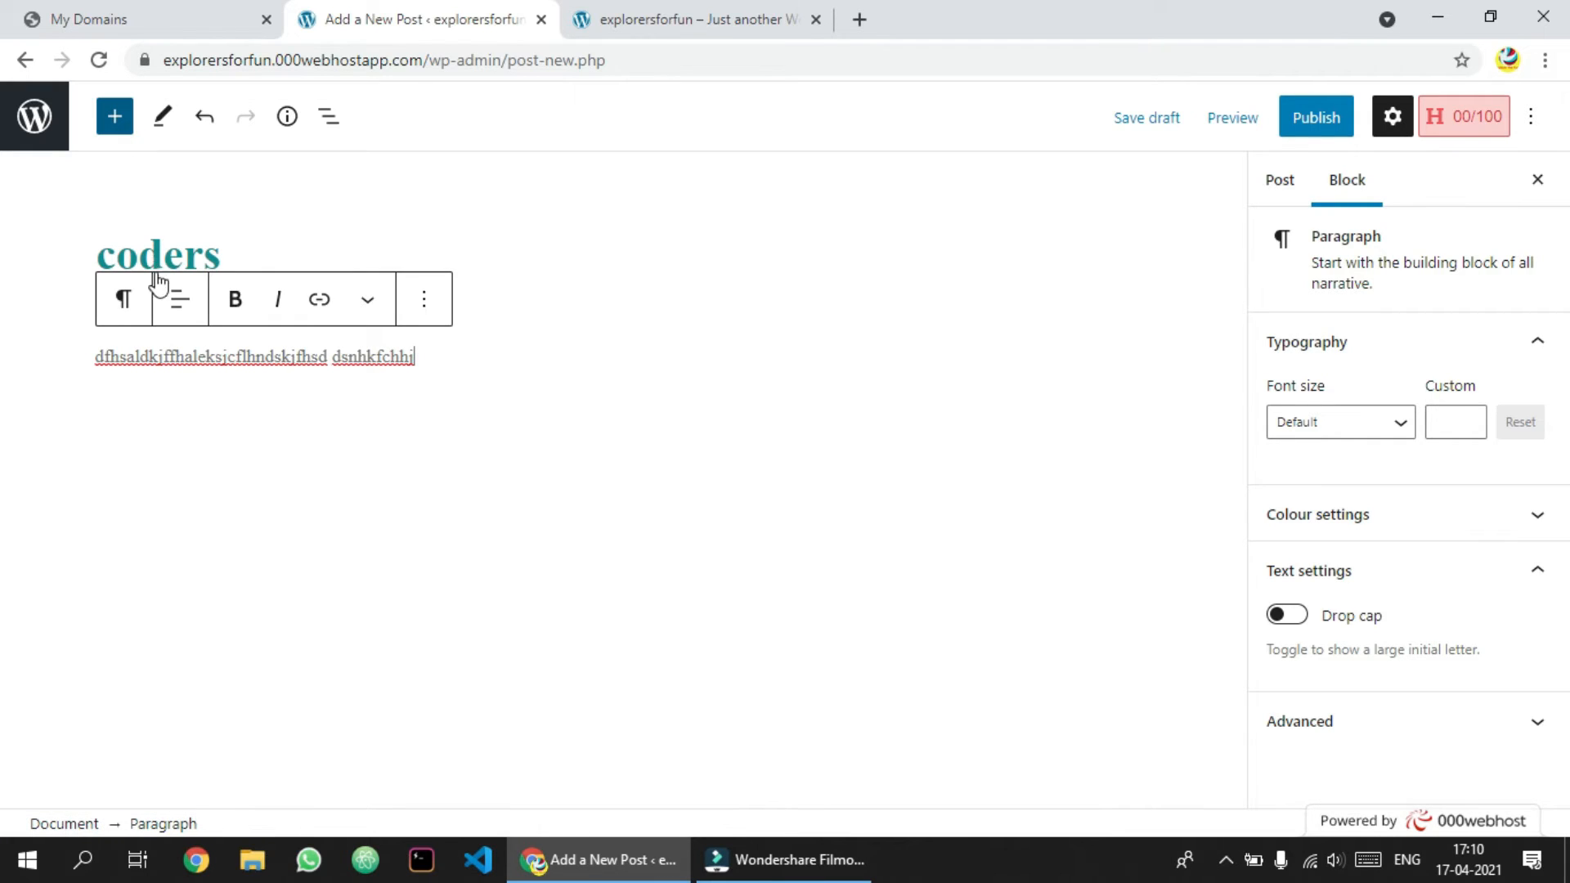
pyautogui.click(114, 116)
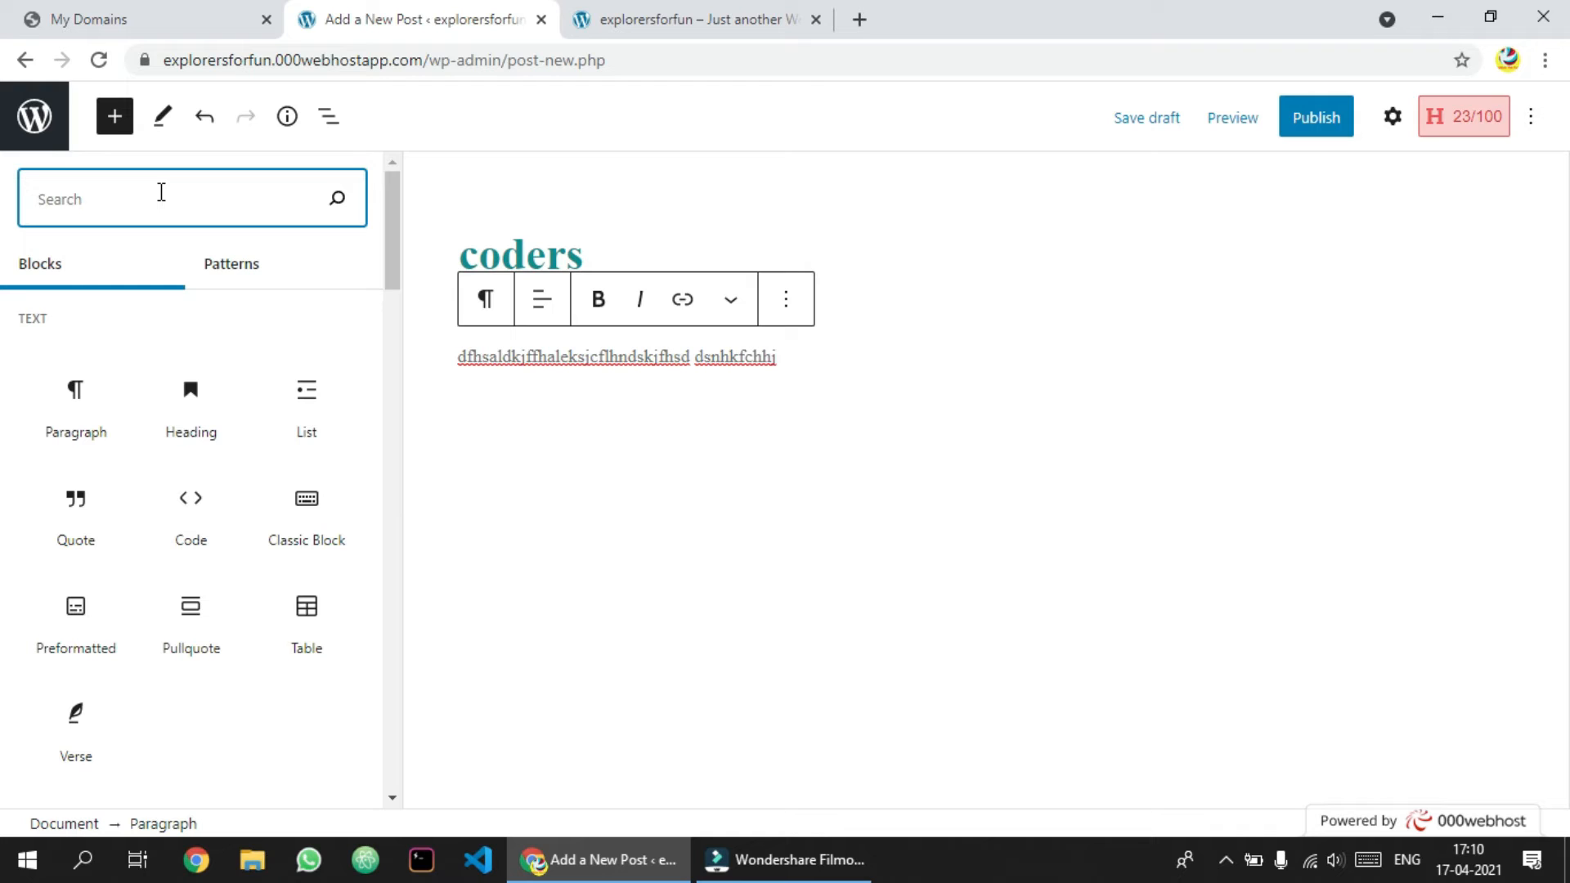
pyautogui.write('pho')
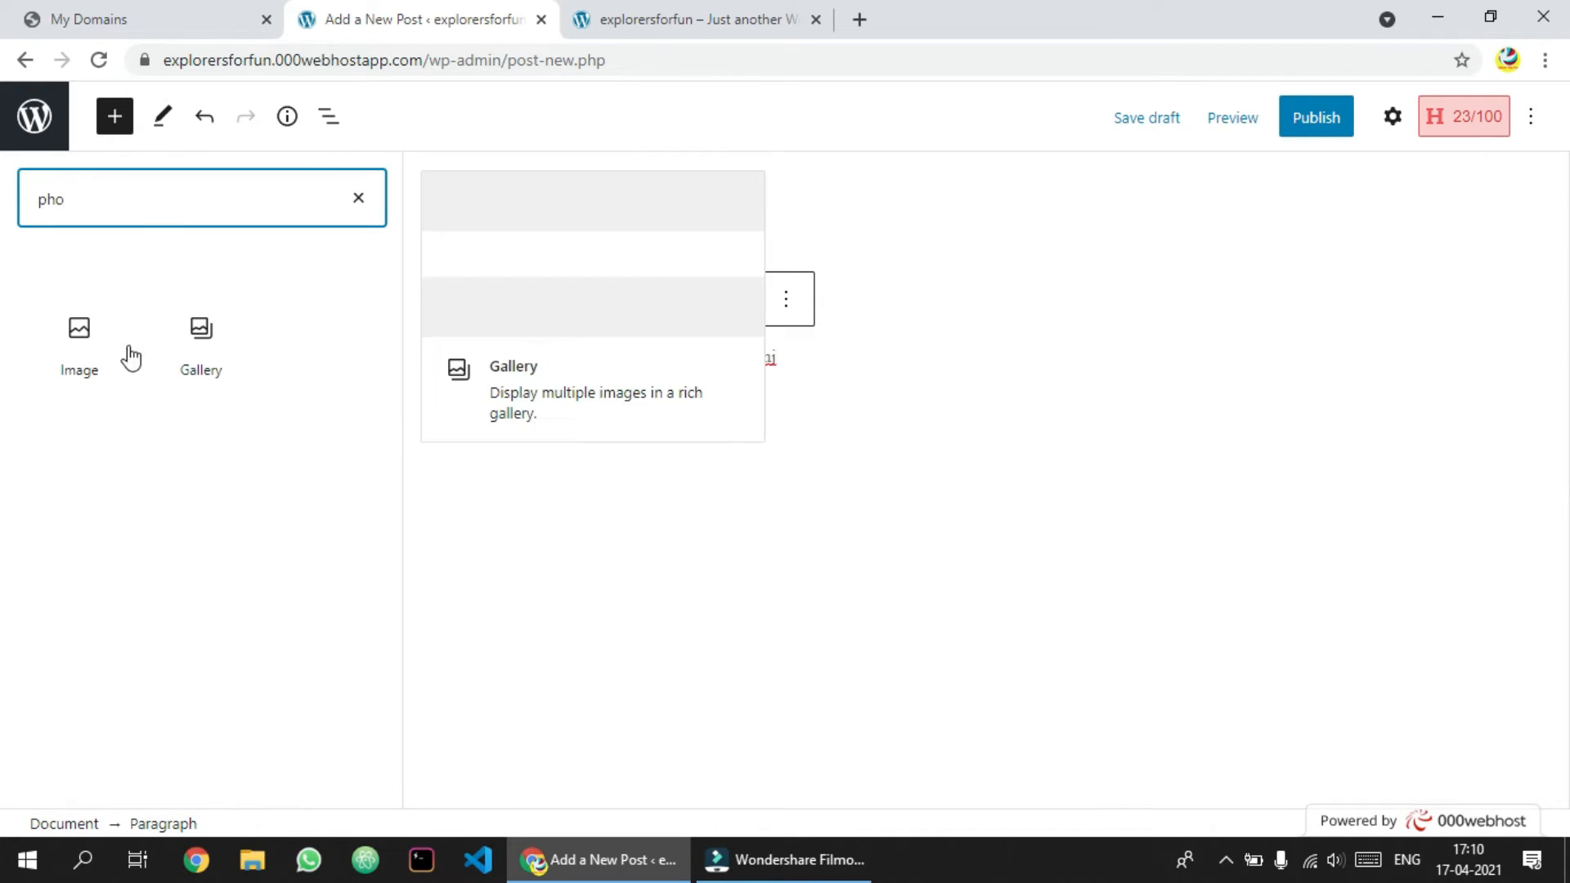
pyautogui.press('BackSpace')
pyautogui.press('BackSpace')
pyautogui.press('BackSpace')
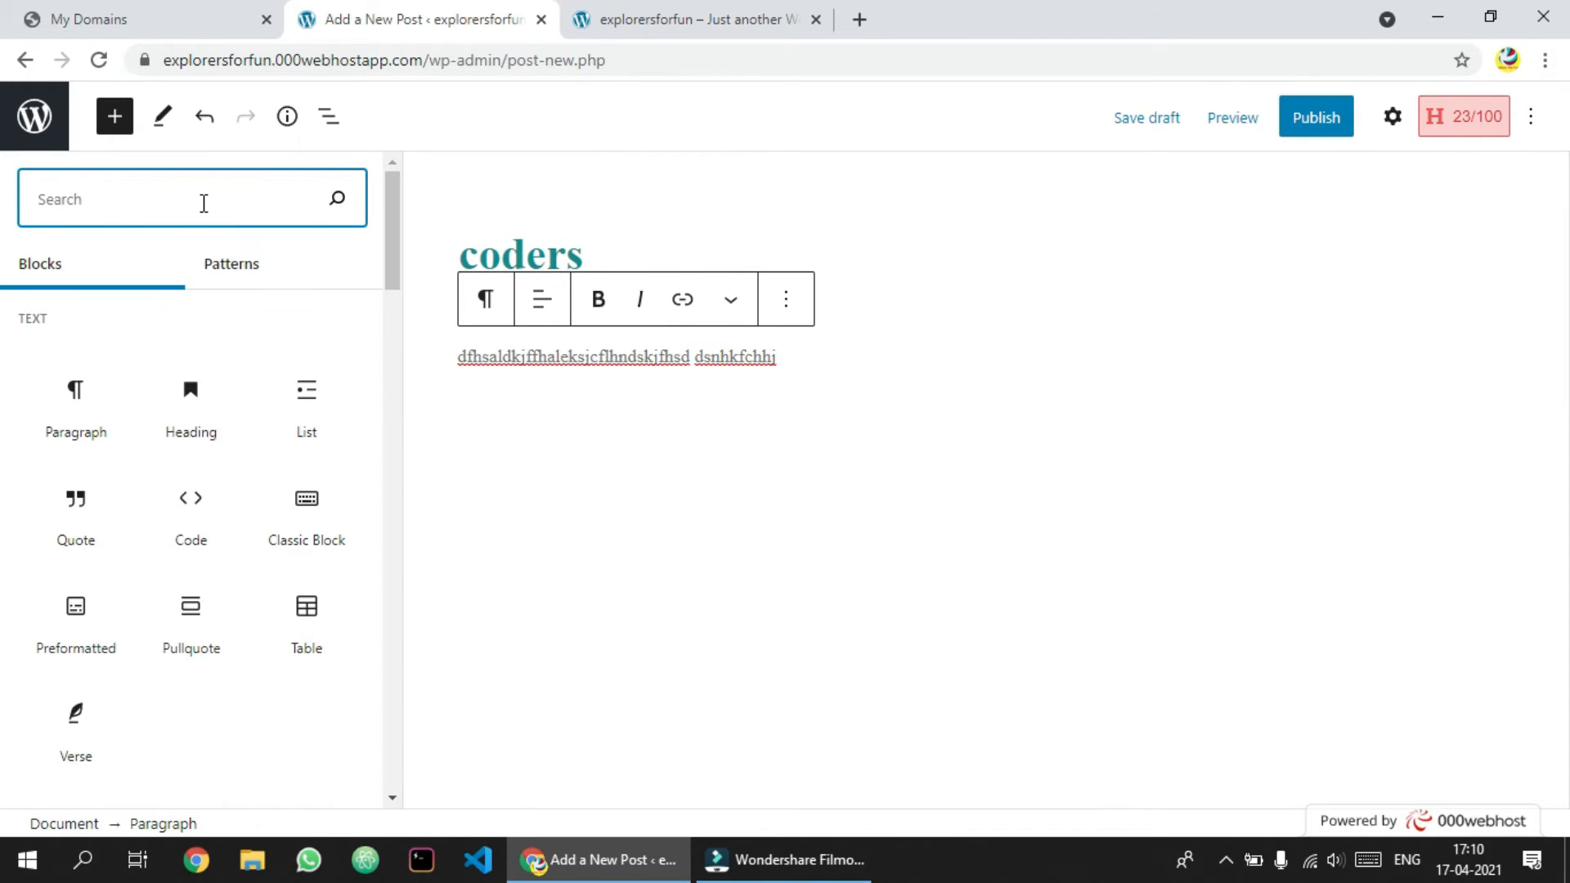
pyautogui.write('yout')
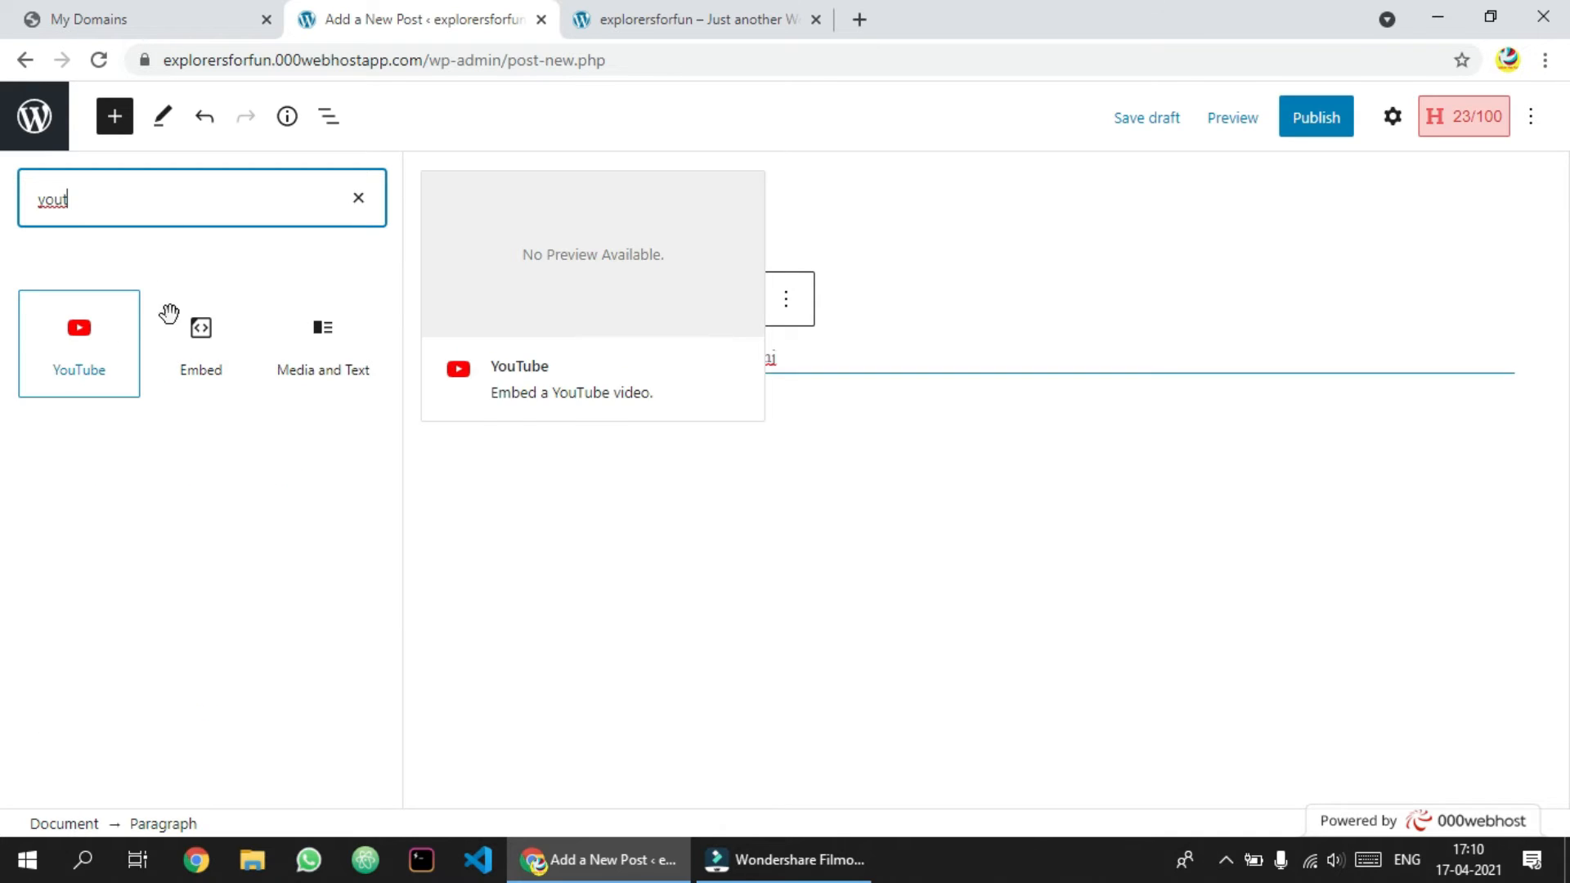
pyautogui.click(363, 197)
pyautogui.scroll(-10, 245, 417)
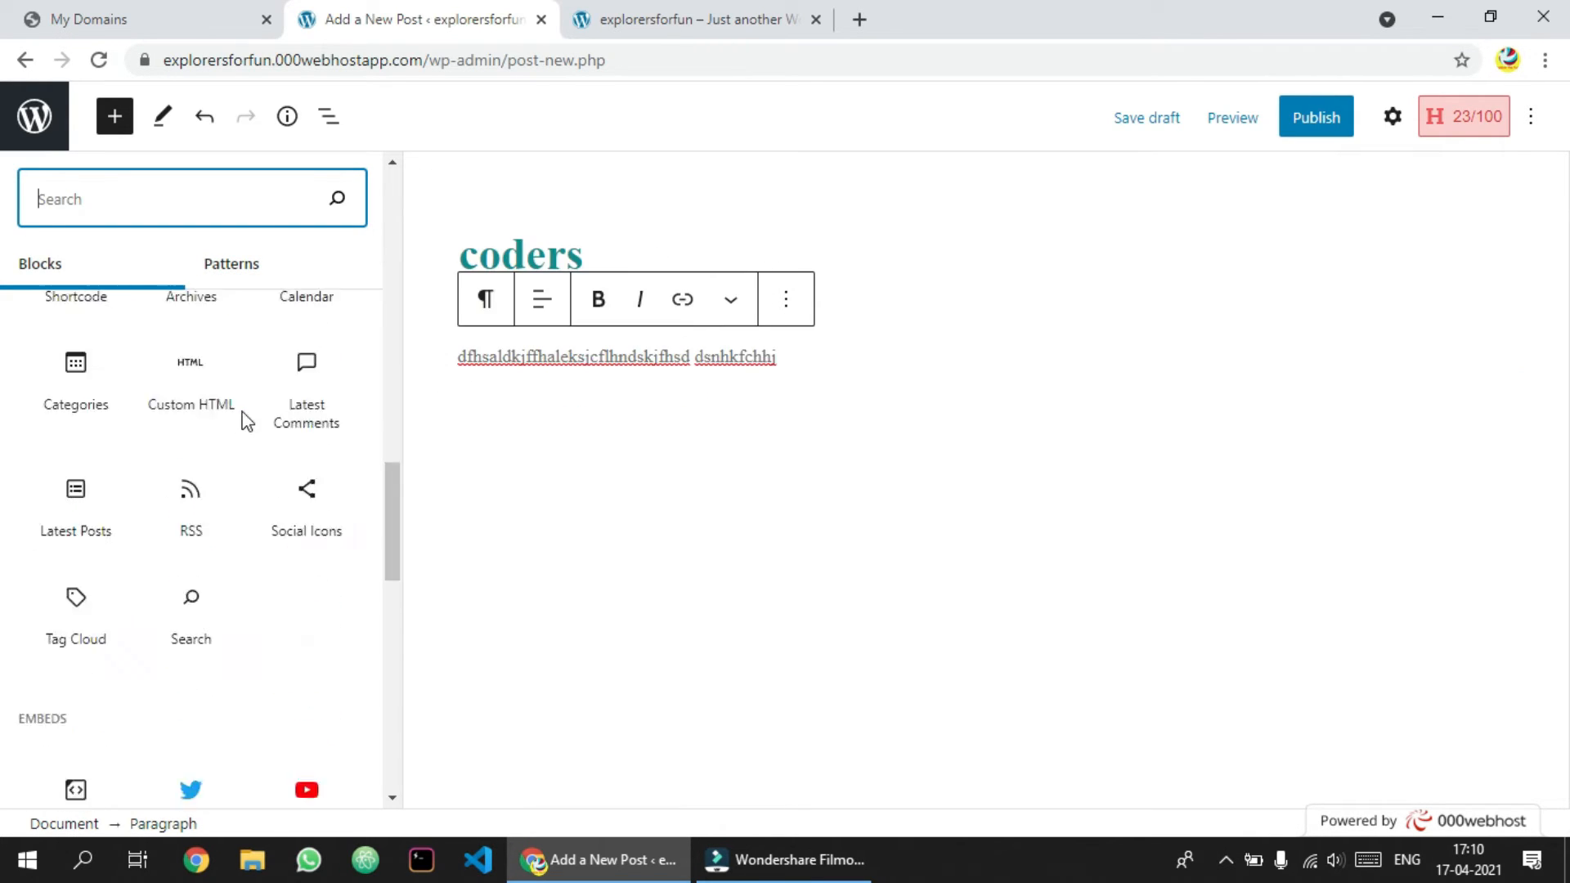
pyautogui.scroll(-10, 245, 422)
pyautogui.scroll(20, 246, 421)
pyautogui.scroll(-17, 246, 421)
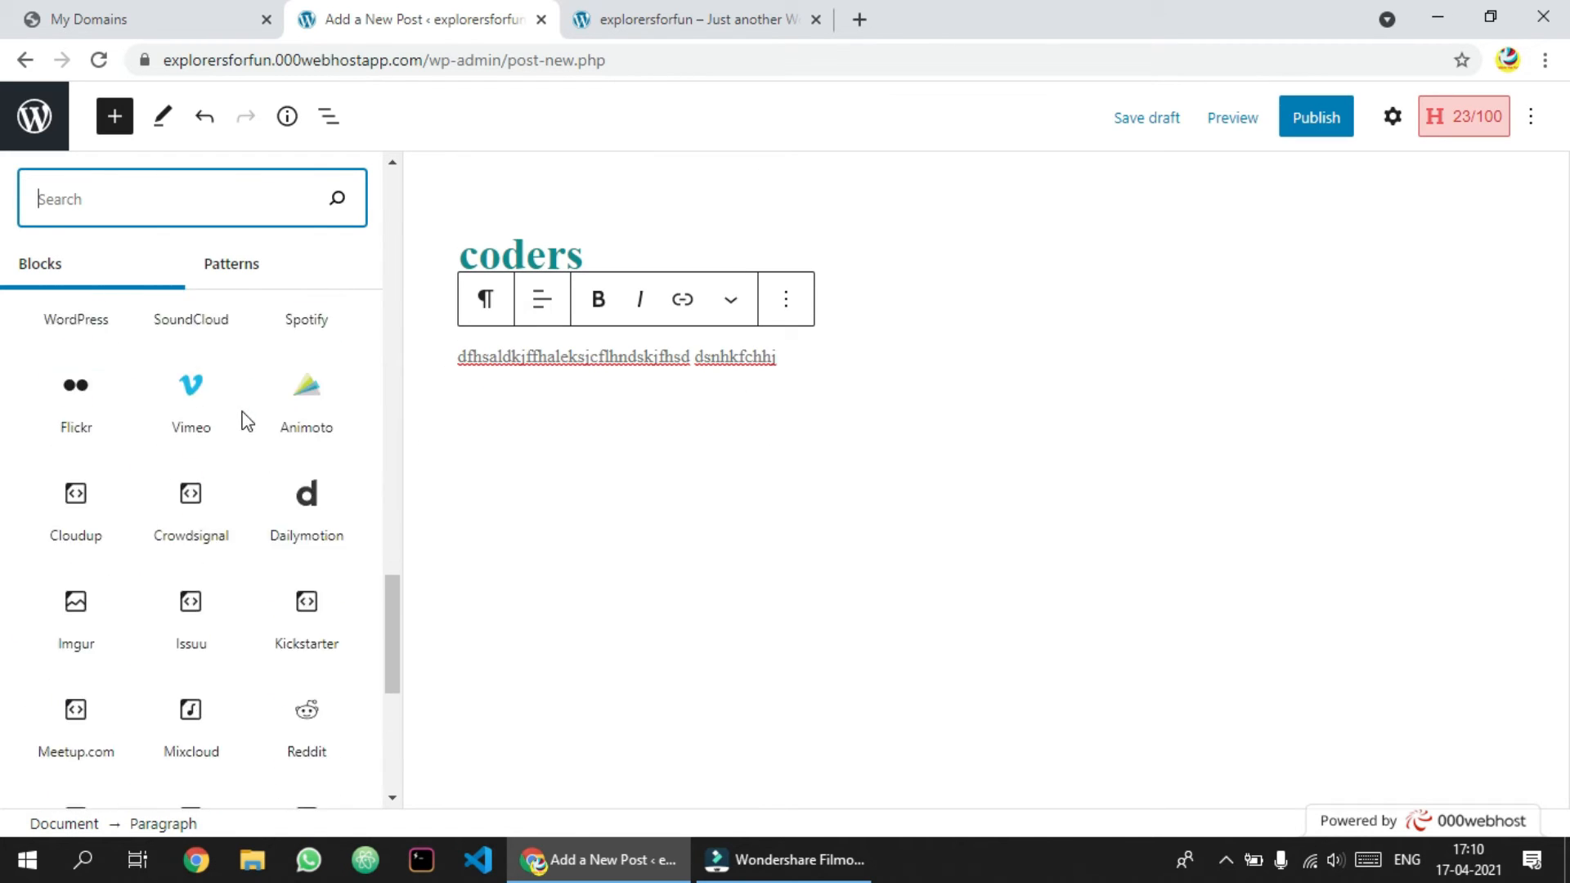
pyautogui.scroll(-5, 241, 421)
pyautogui.click(222, 270)
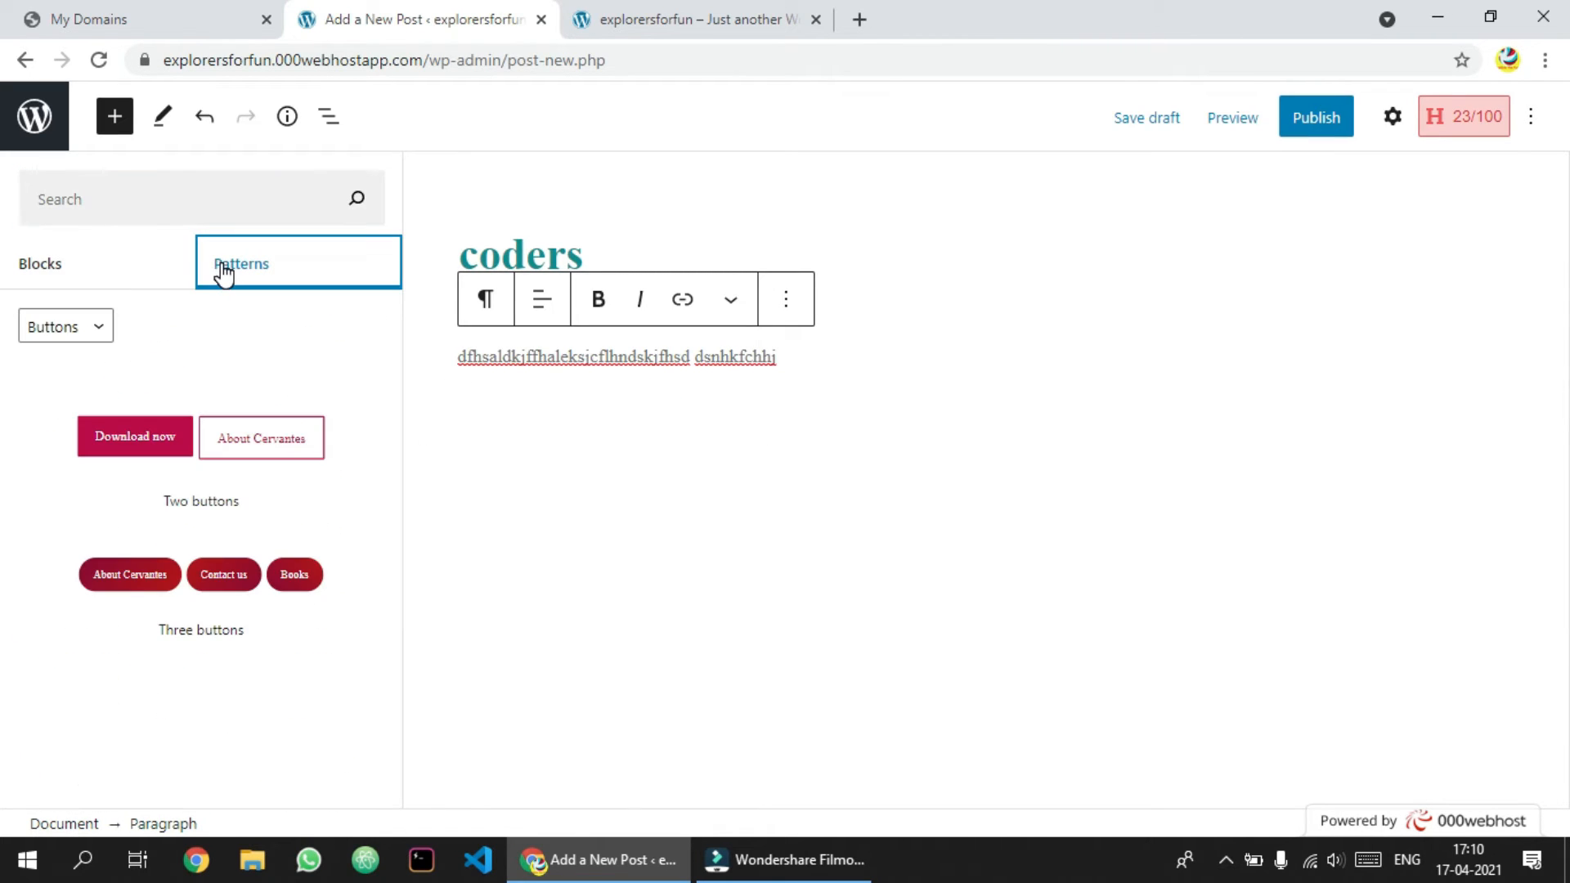
pyautogui.click(126, 270)
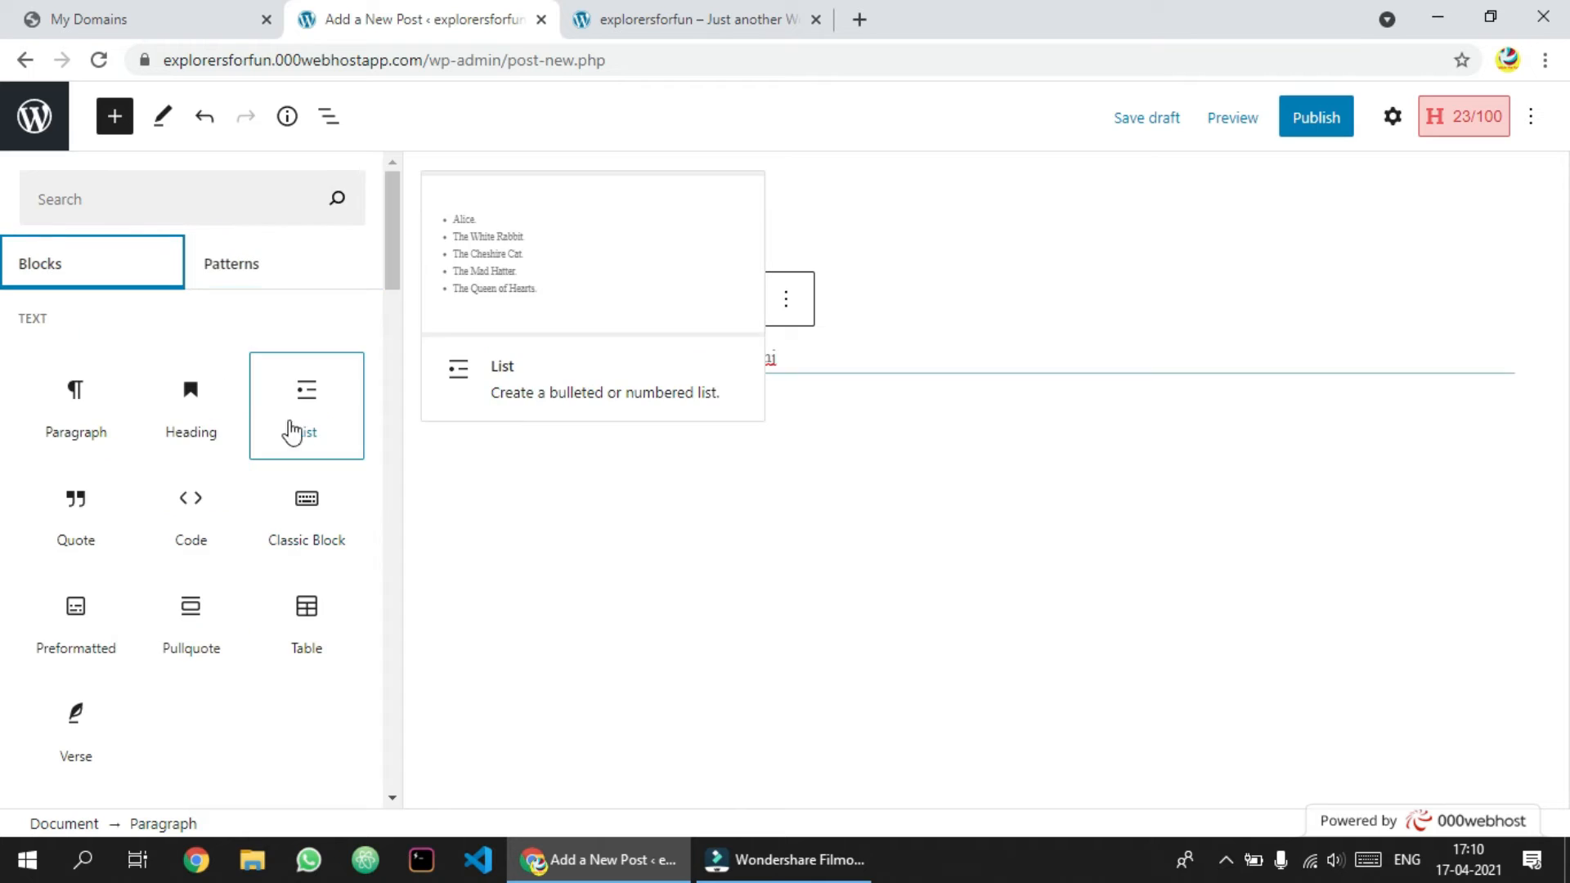
pyautogui.scroll(-5, 229, 584)
pyautogui.scroll(-10, 229, 584)
pyautogui.scroll(4, 229, 584)
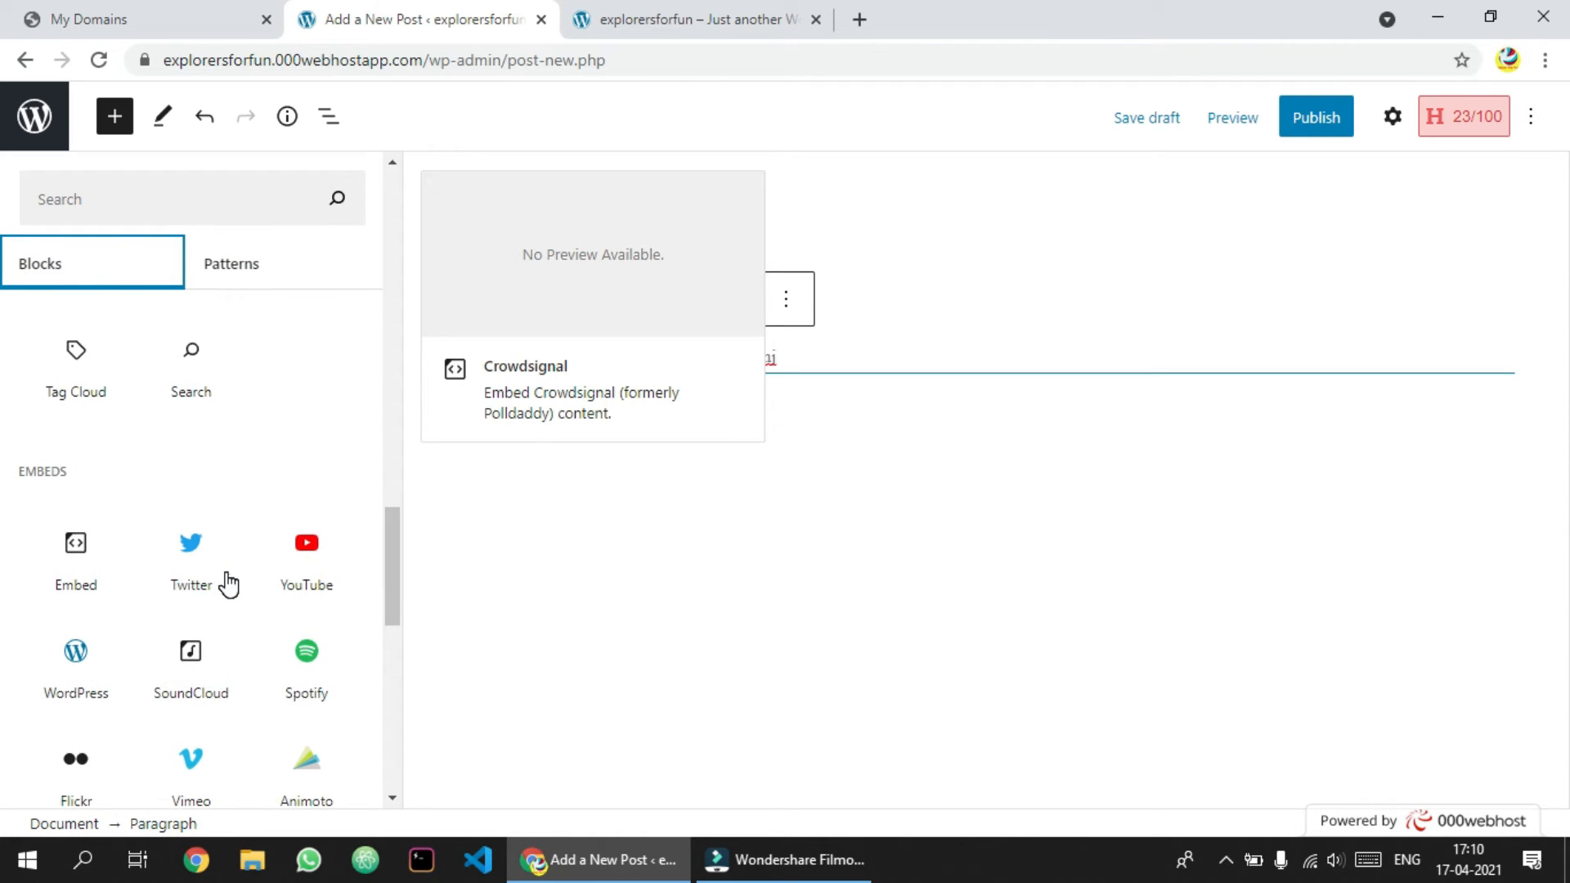
pyautogui.scroll(-2, 229, 583)
pyautogui.scroll(-10, 229, 583)
pyautogui.scroll(20, 229, 584)
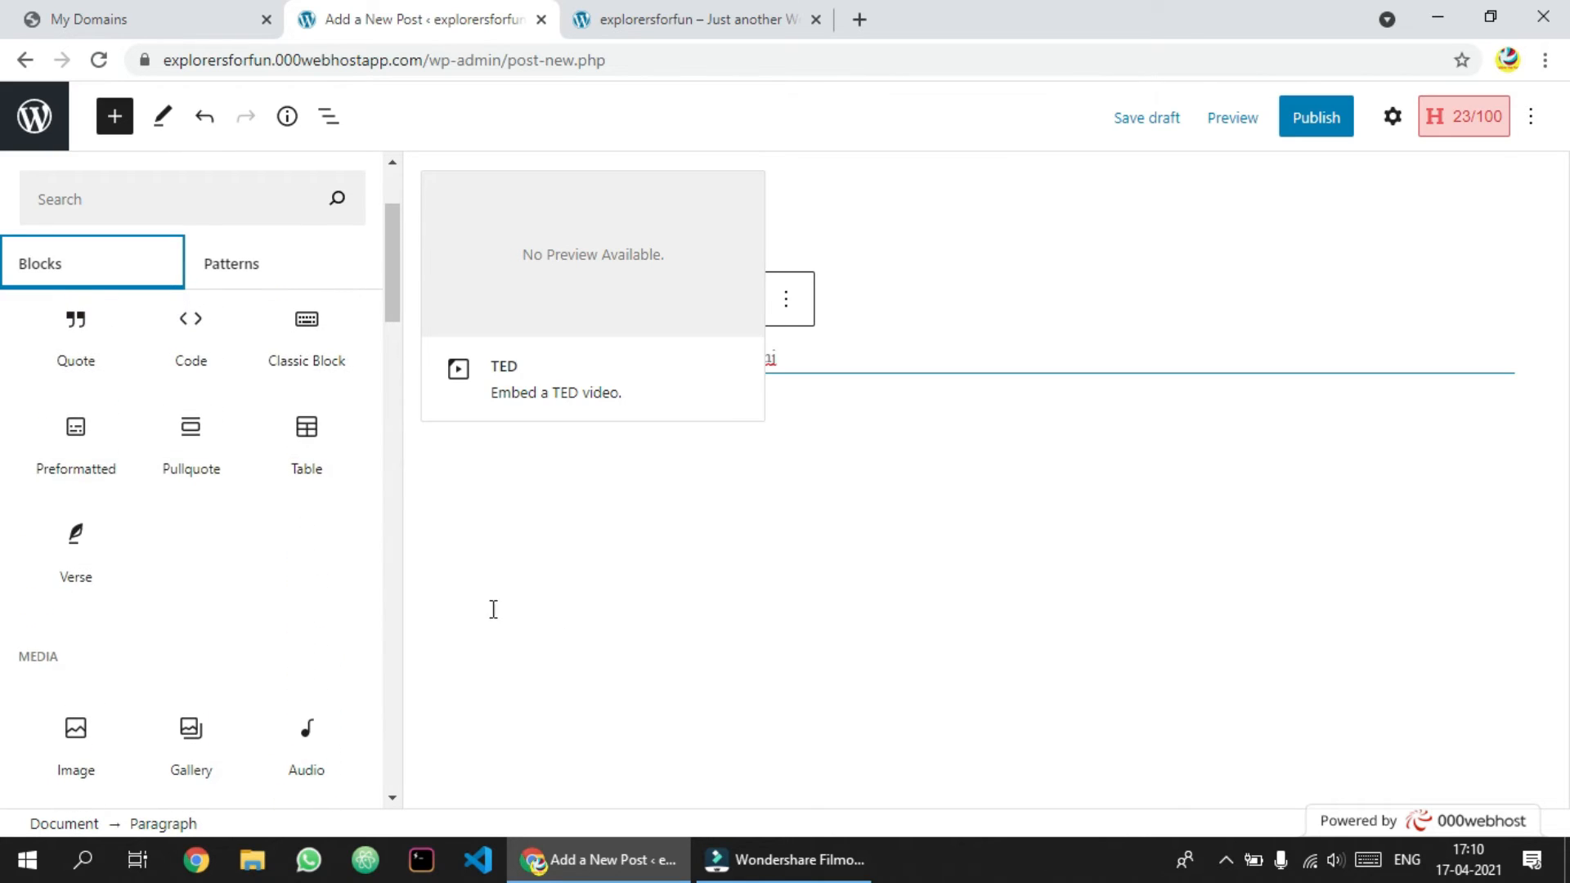
pyautogui.click(663, 630)
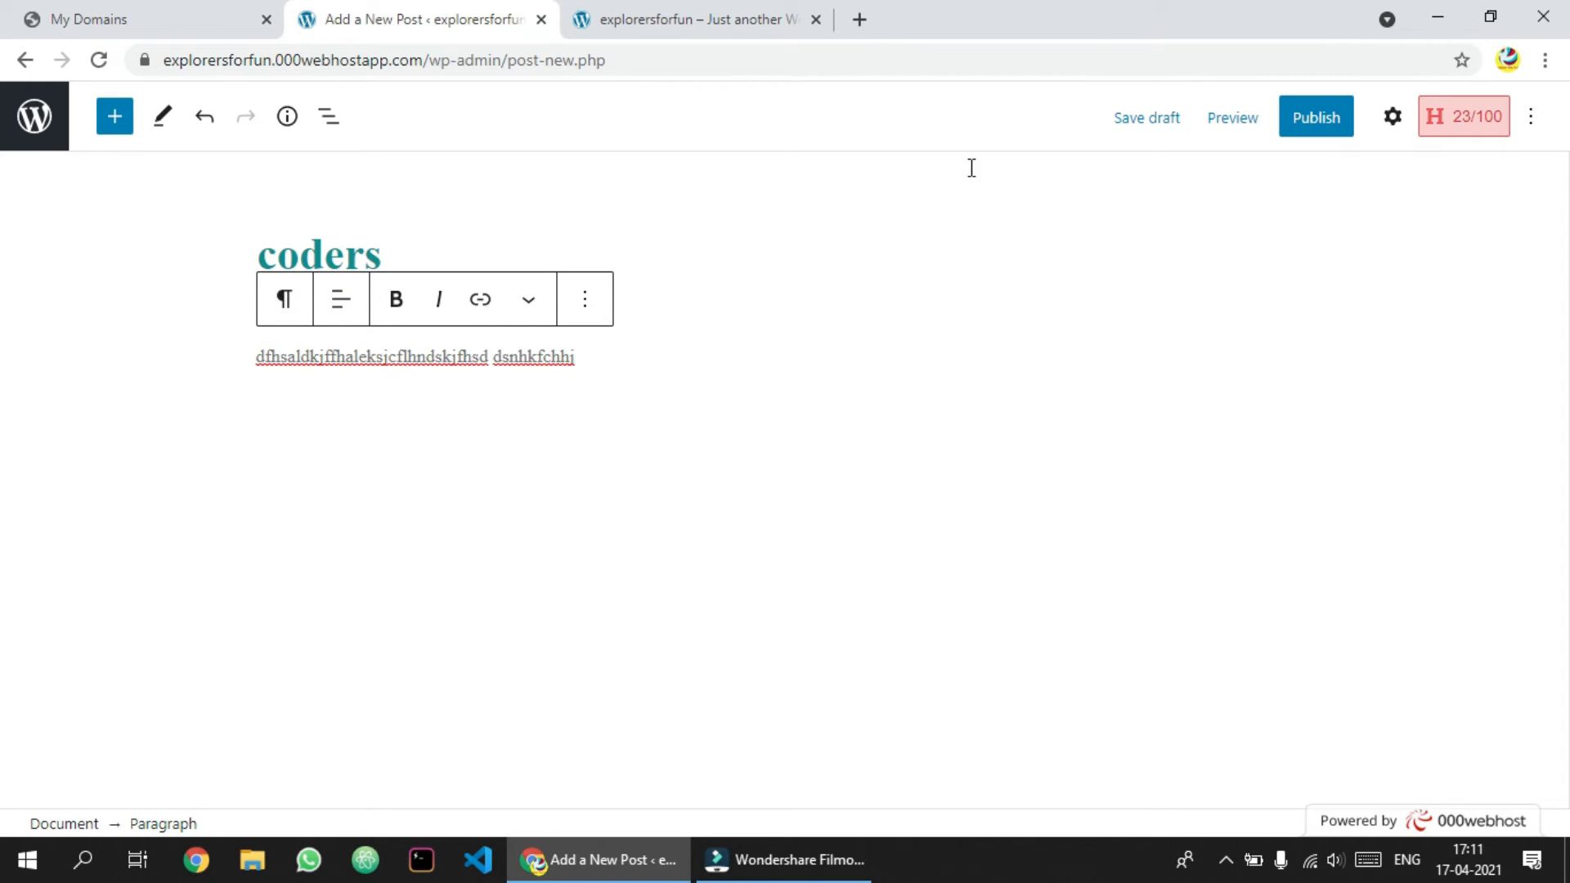
# Publish the coders post and reload the explorersforfun homepage to show it beside Hello world!
pyautogui.click(1312, 129)
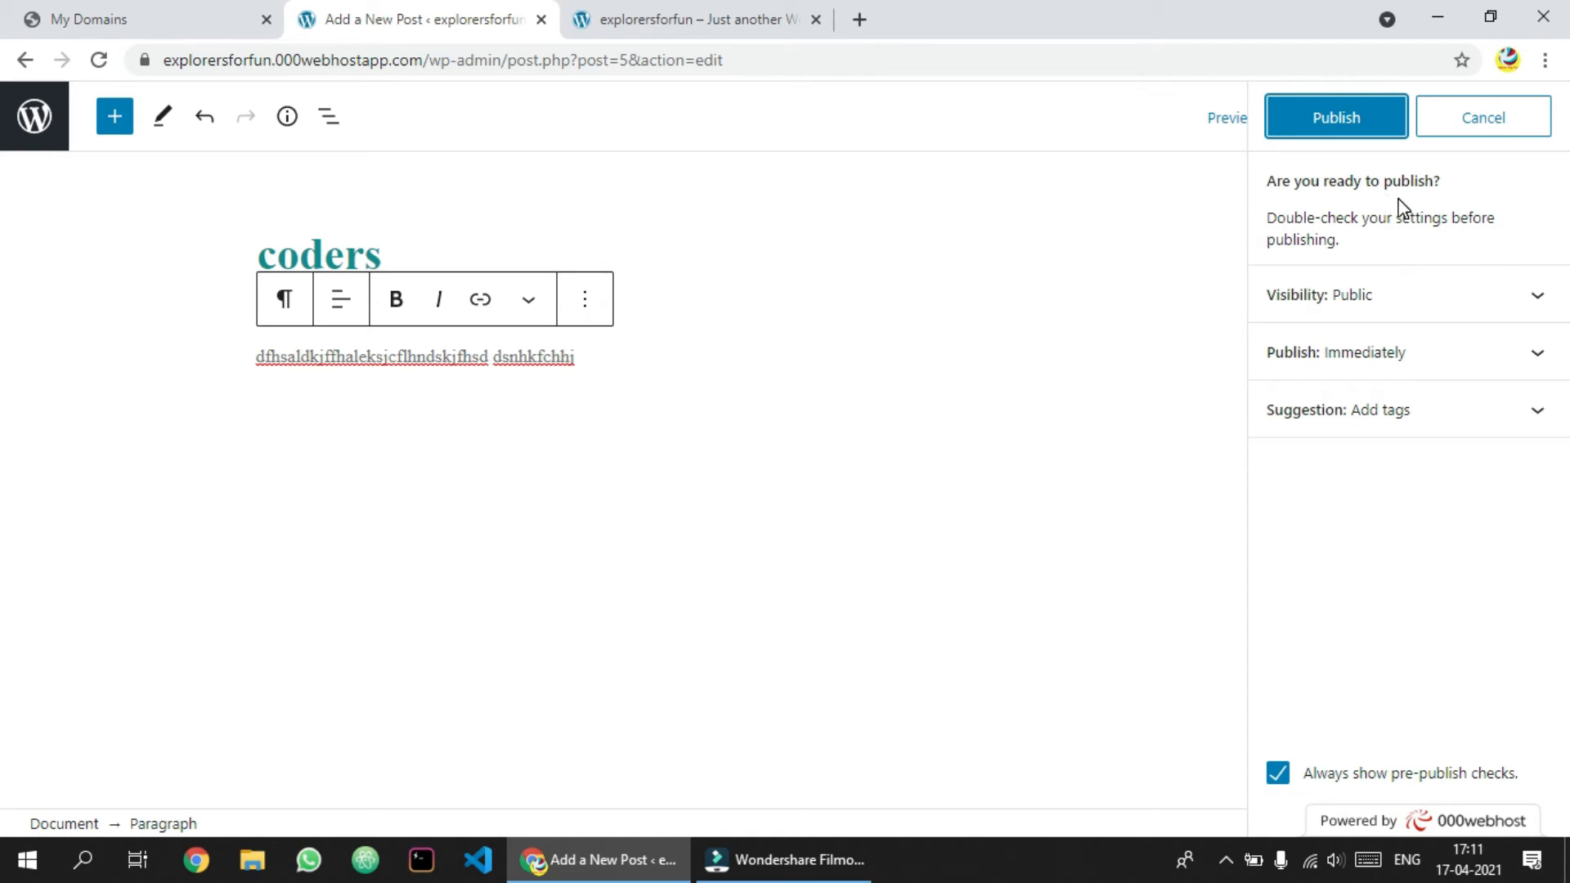
pyautogui.click(1419, 368)
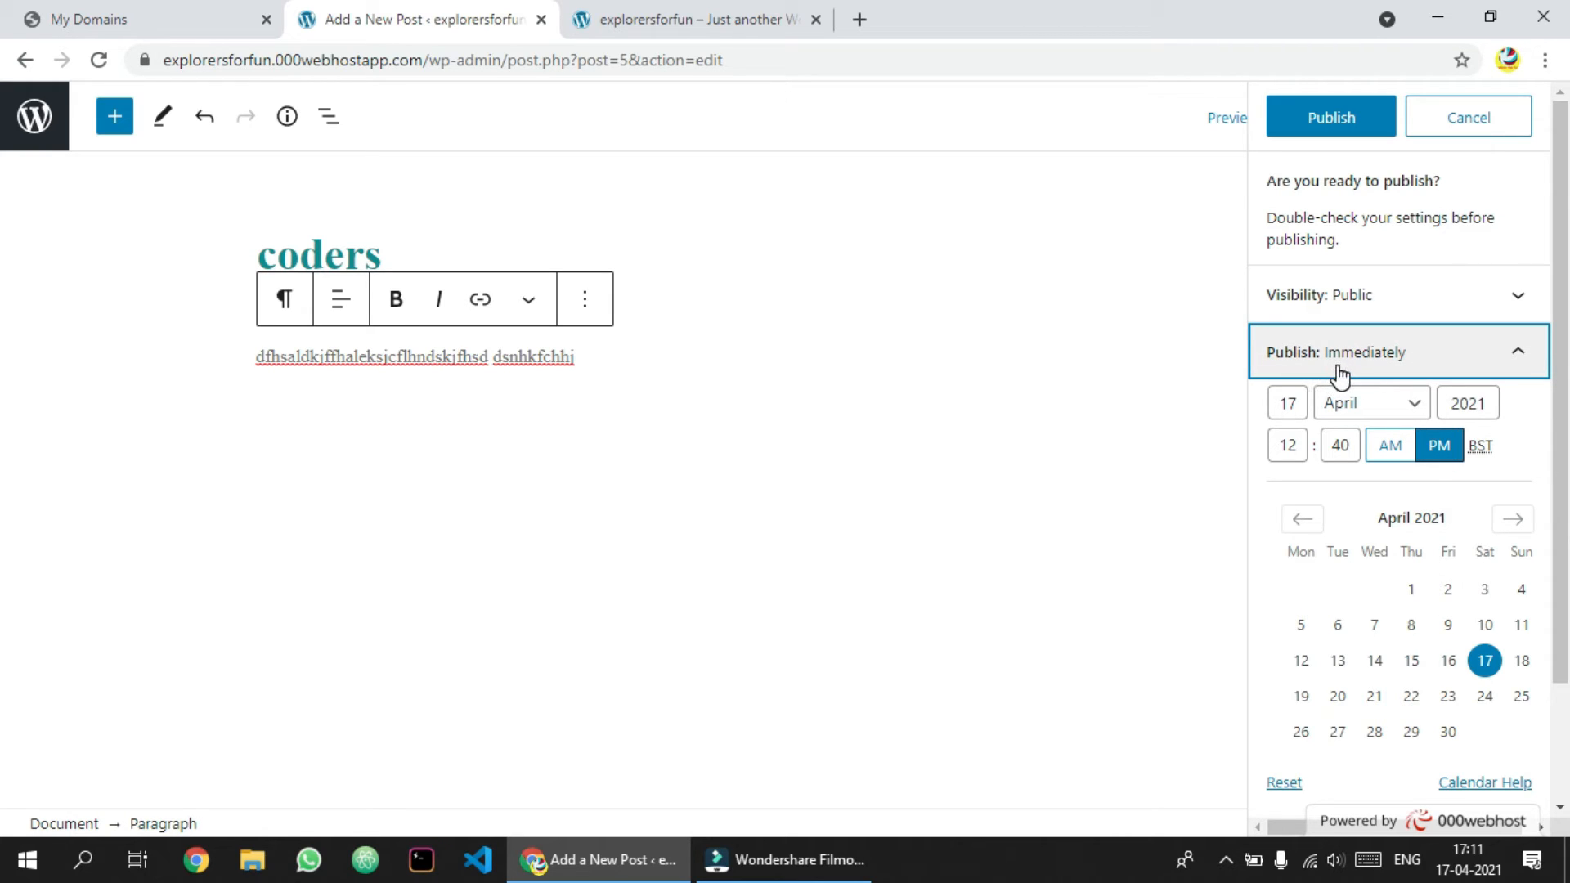
pyautogui.click(1342, 136)
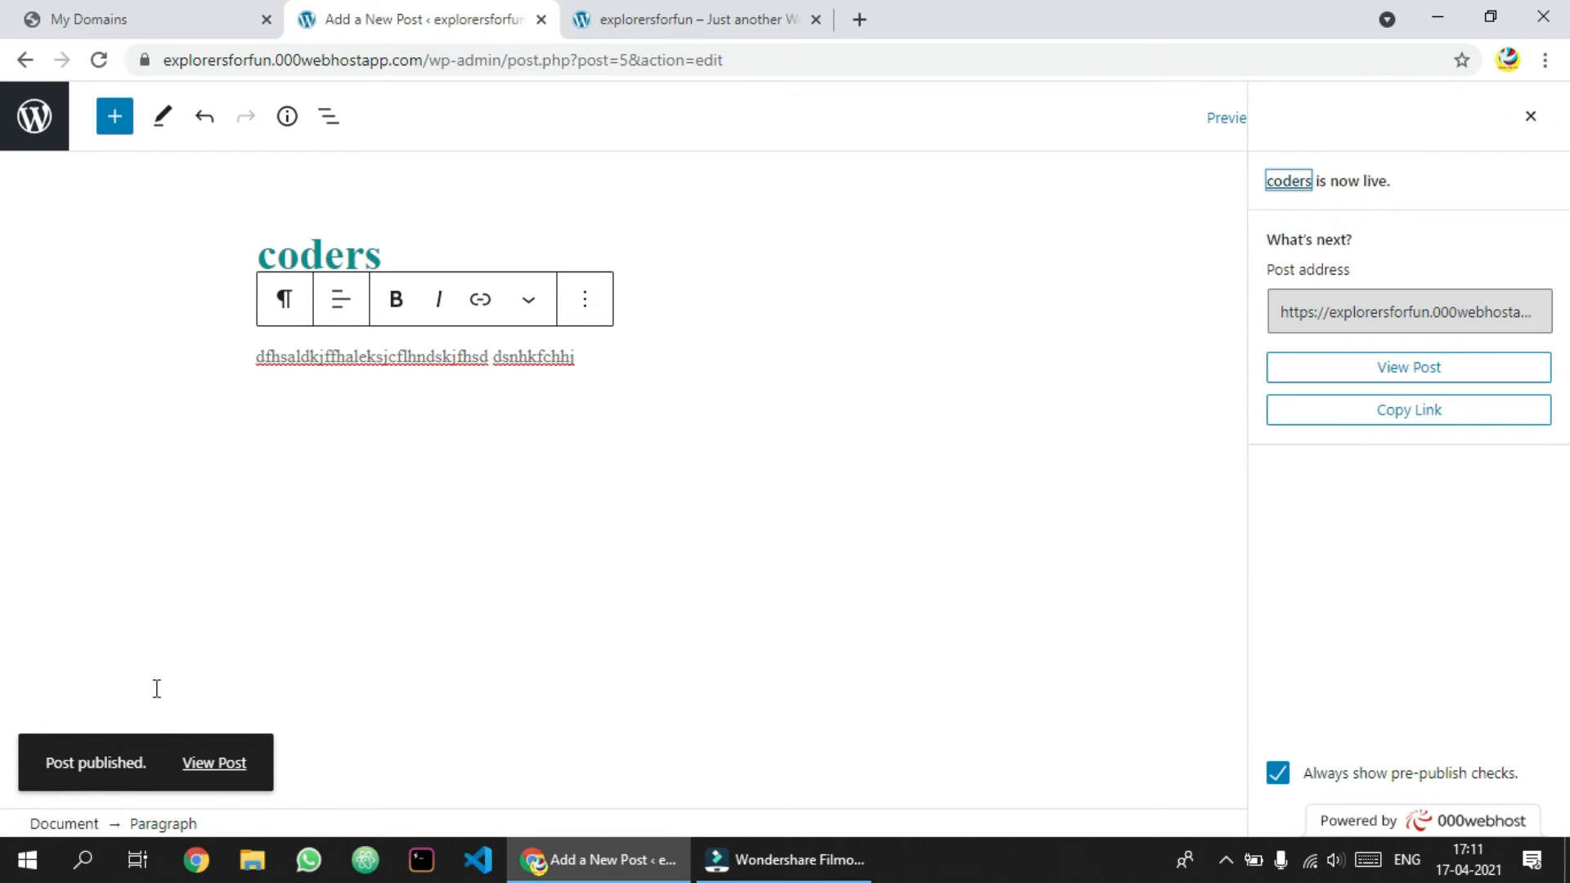
pyautogui.click(712, 16)
pyautogui.click(98, 60)
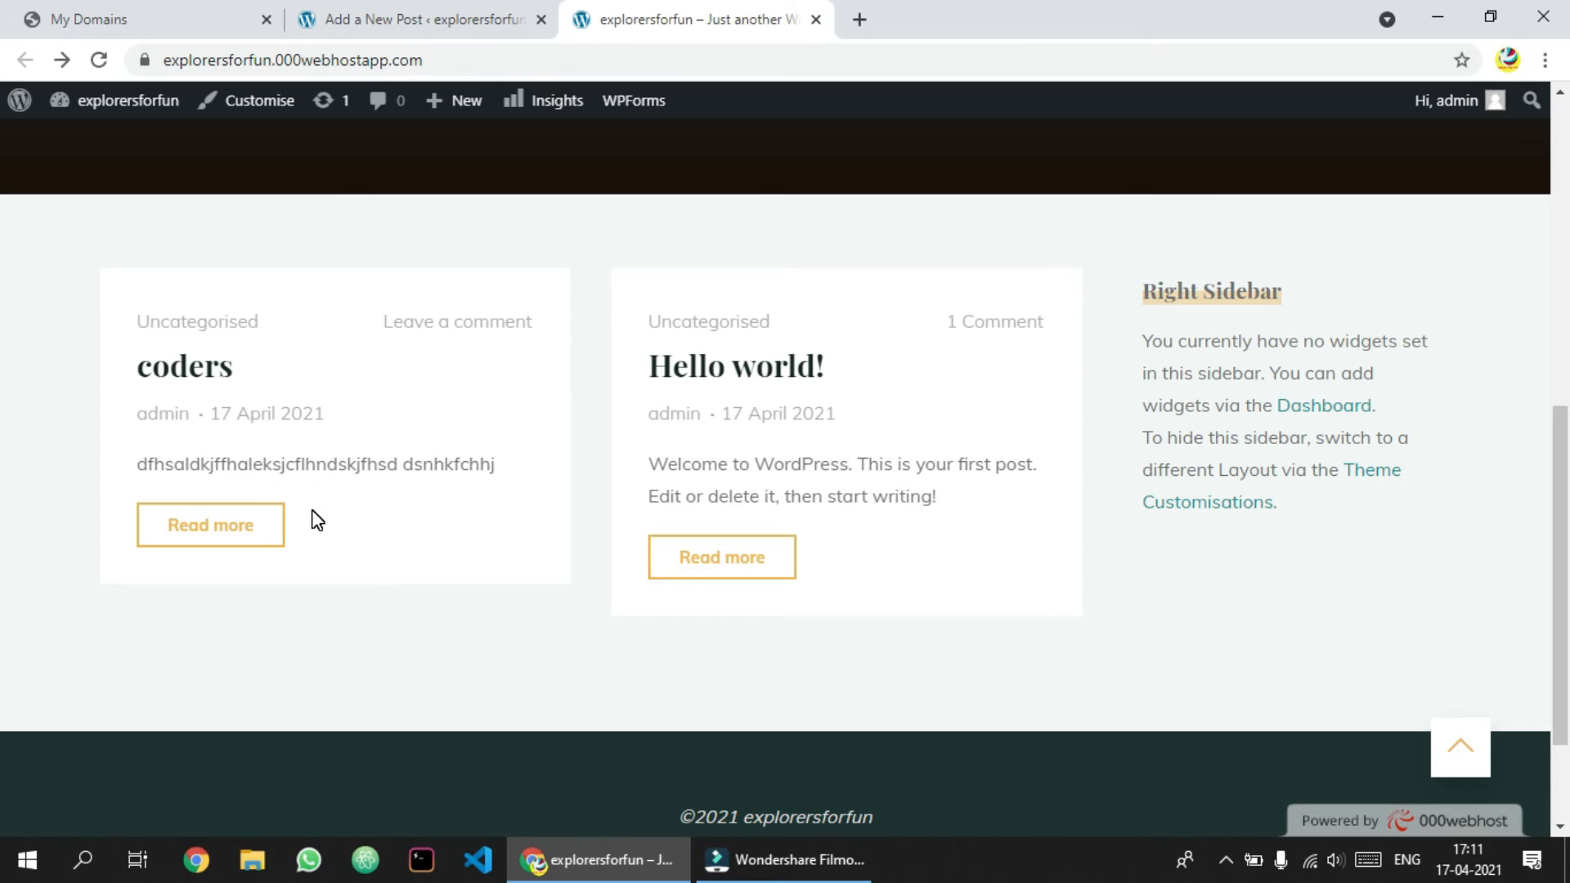
# Open the coders post via Read more and scroll to its Leave a Reply comment form
pyautogui.click(259, 534)
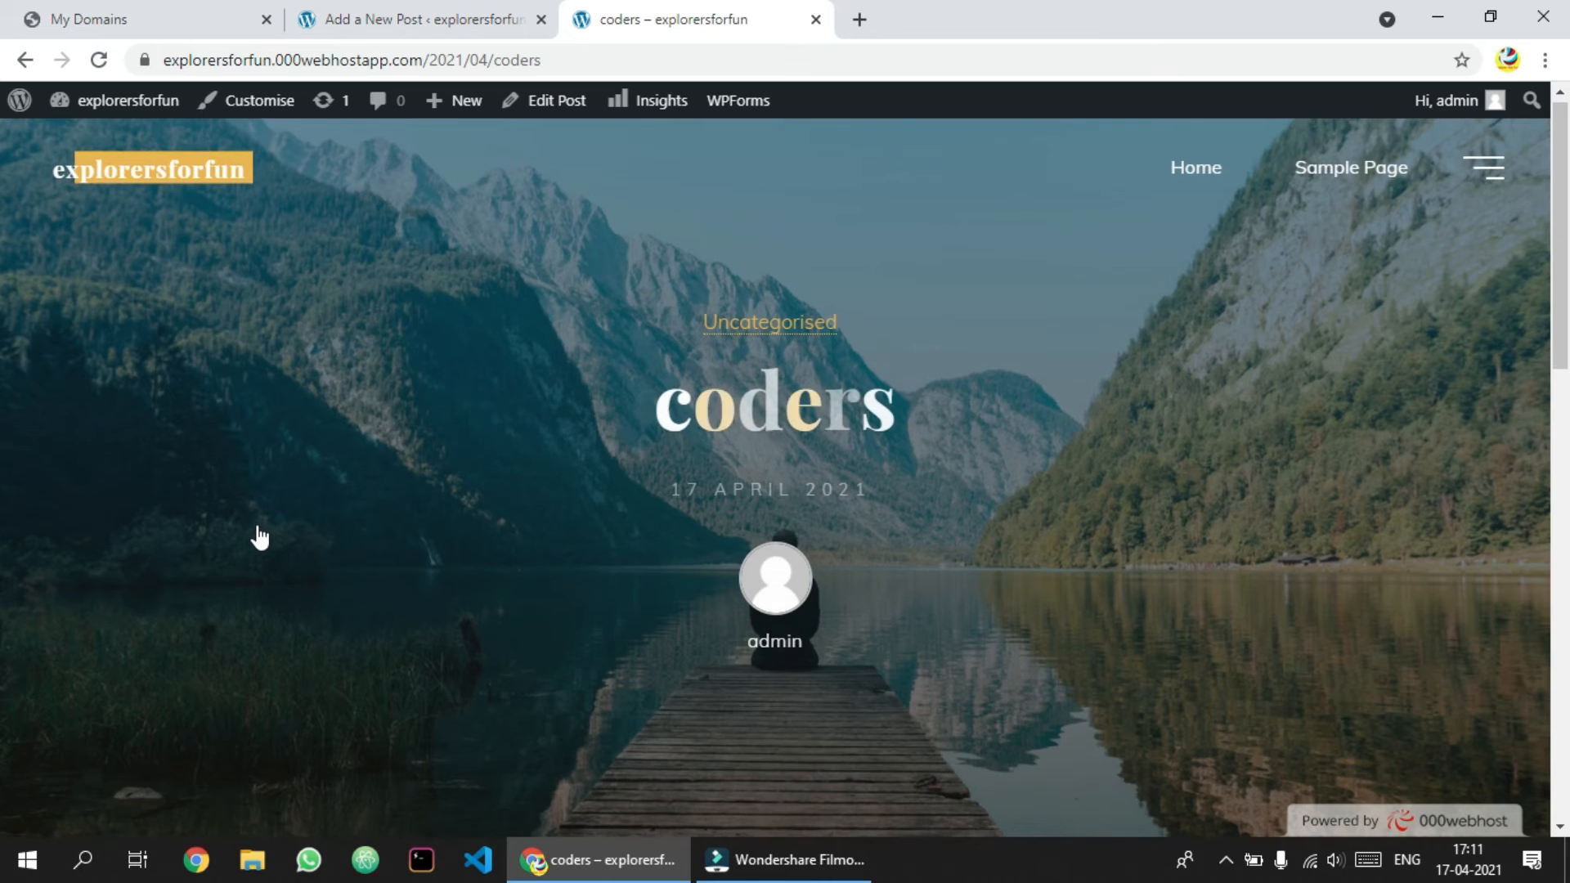
pyautogui.scroll(-1, 257, 536)
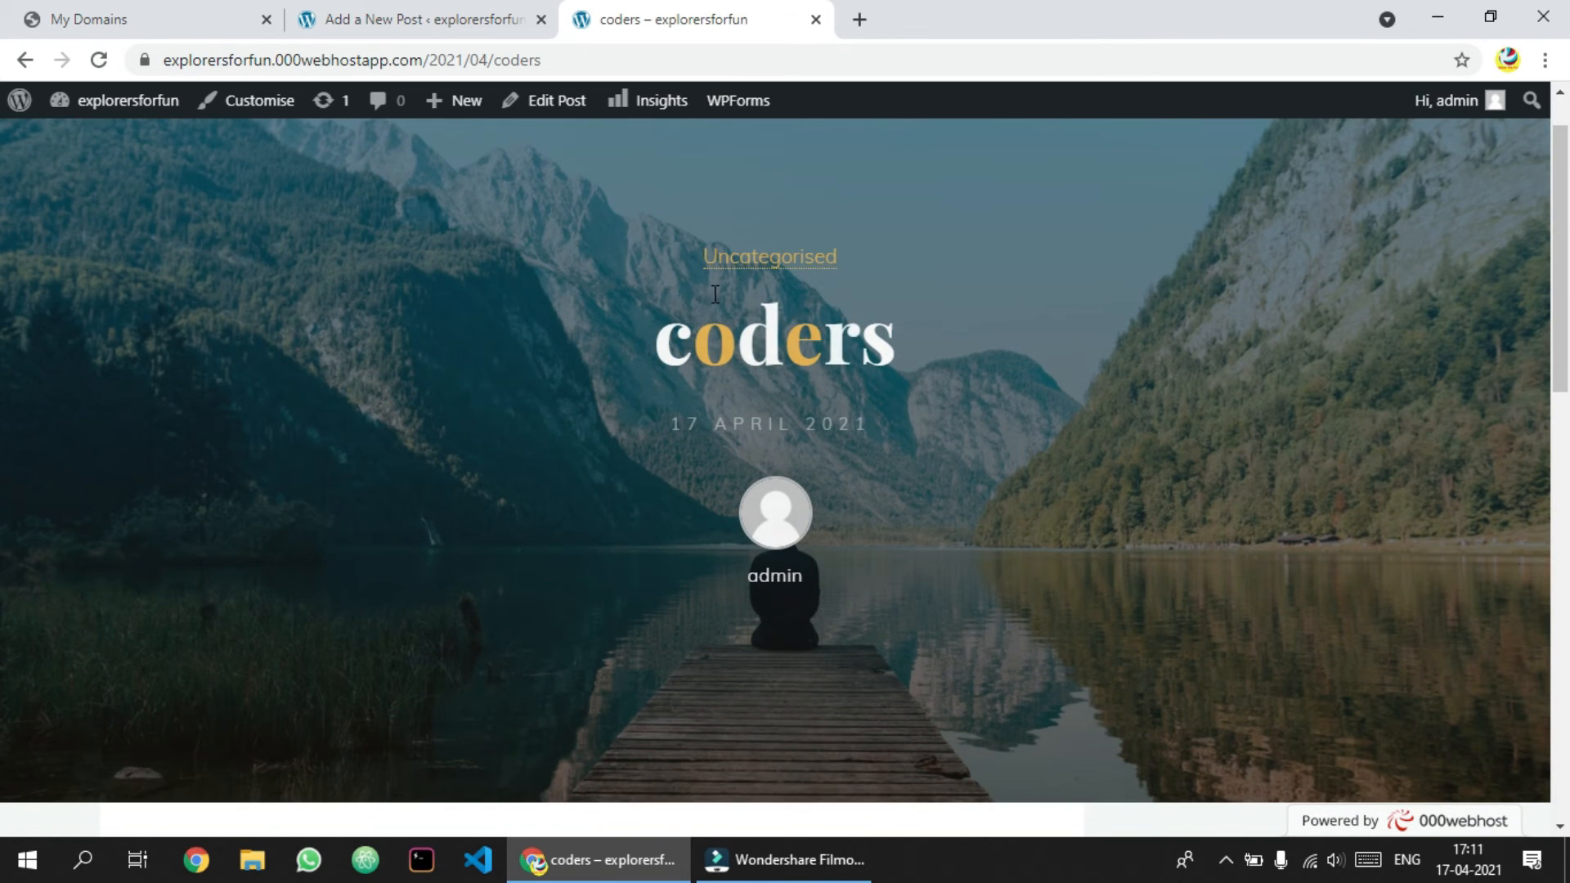
pyautogui.scroll(-12, 494, 429)
pyautogui.scroll(4, 494, 429)
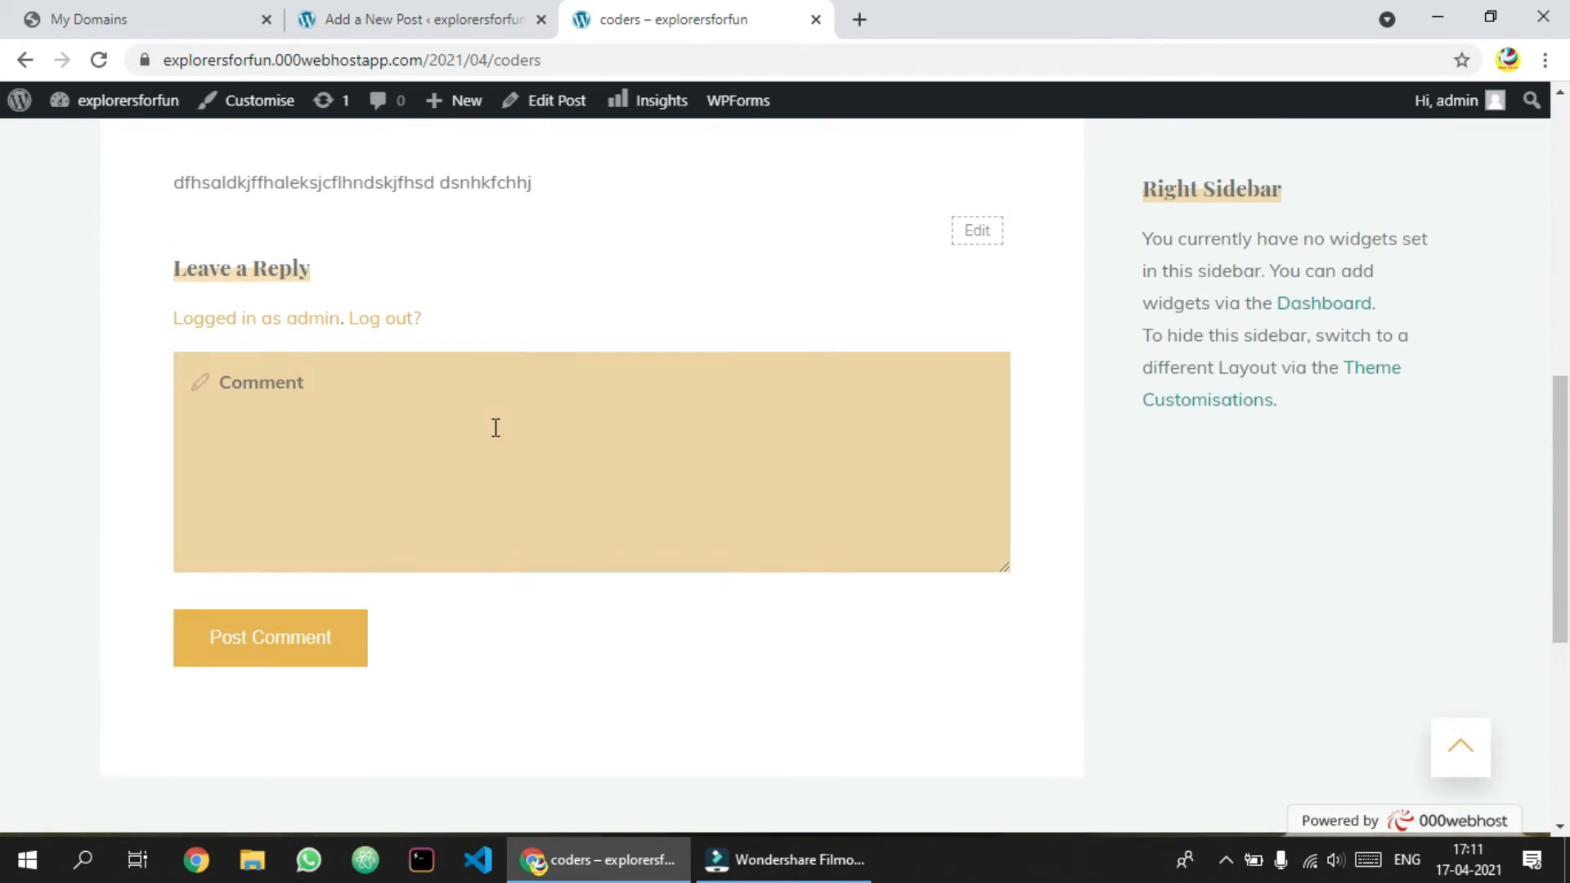
pyautogui.scroll(2, 335, 405)
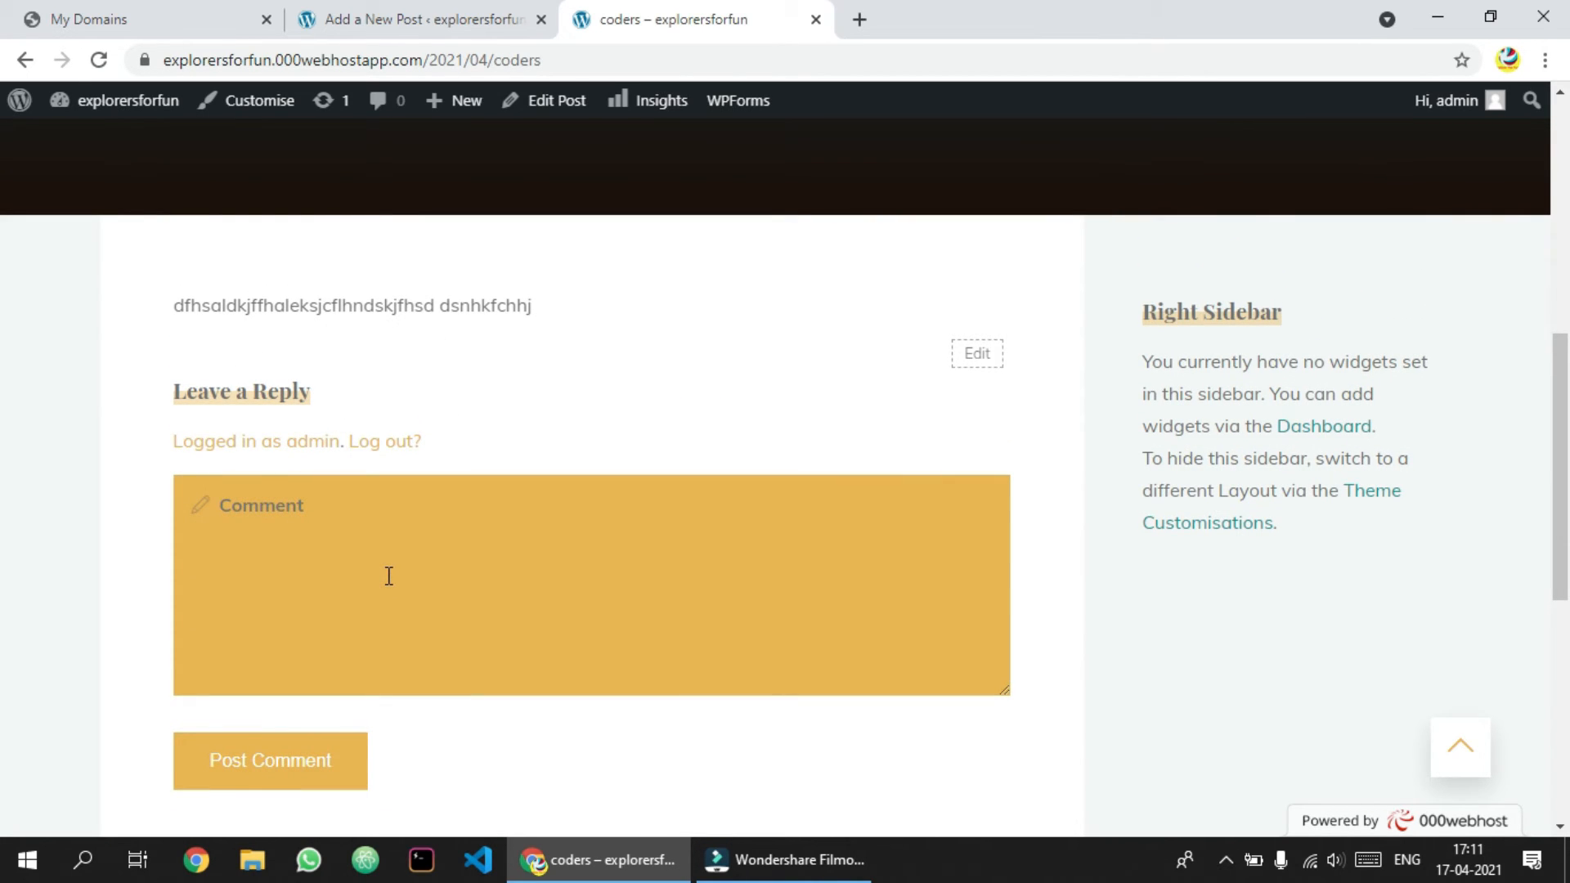
# Post the comment 'wow you ae a genius subscribe to explore the fun…' and scroll up to view it
pyautogui.write('wow you ae a genius subscribe to explore the f')
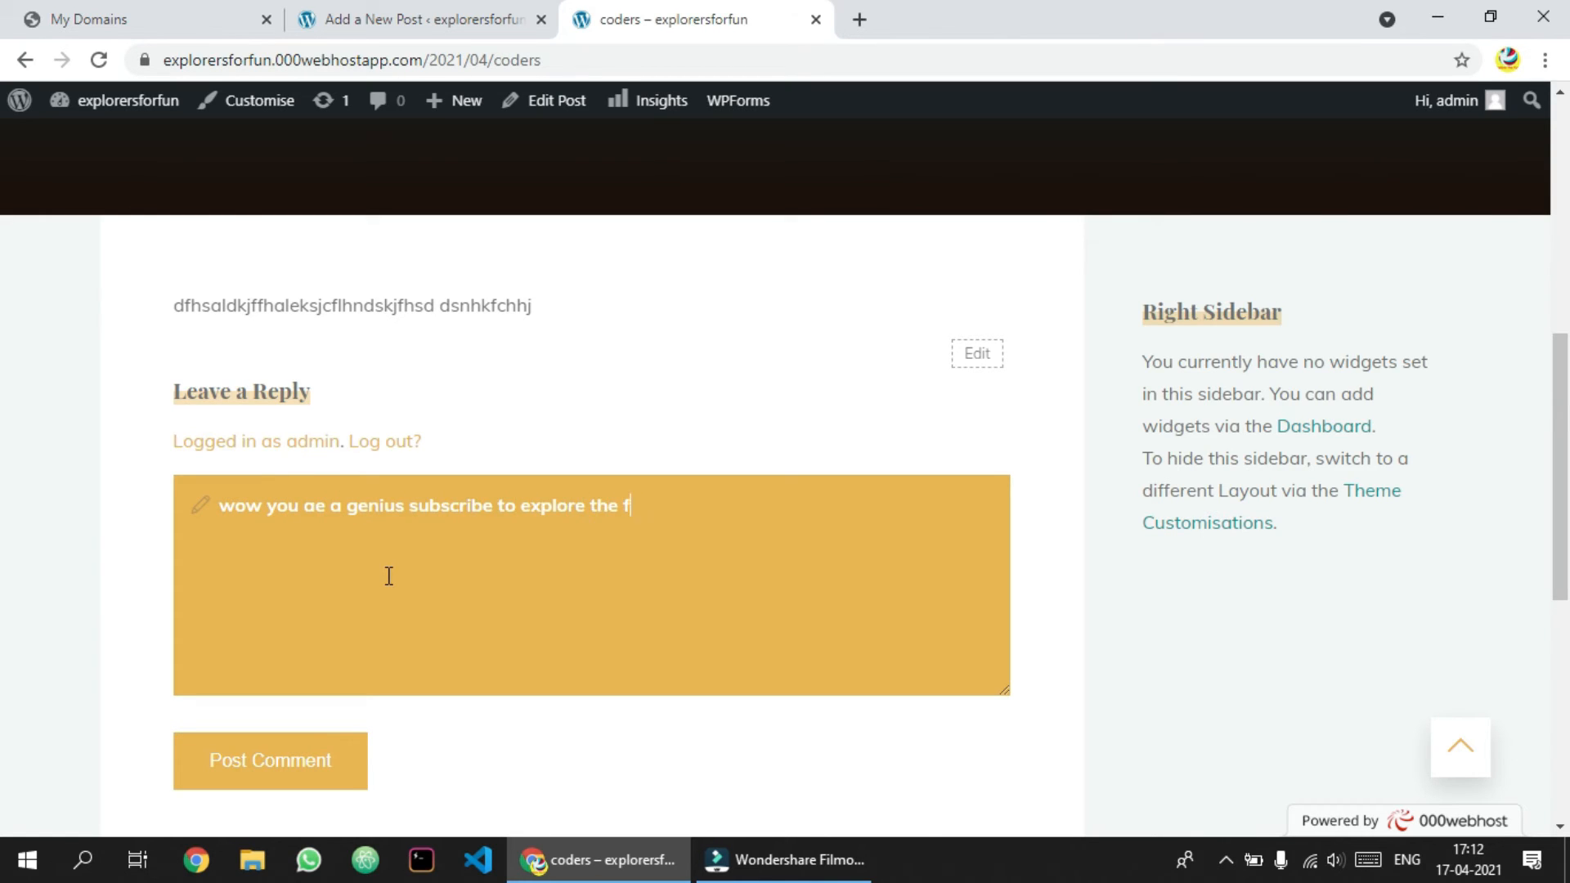
pyautogui.write('un and like share and hit the notifications bell')
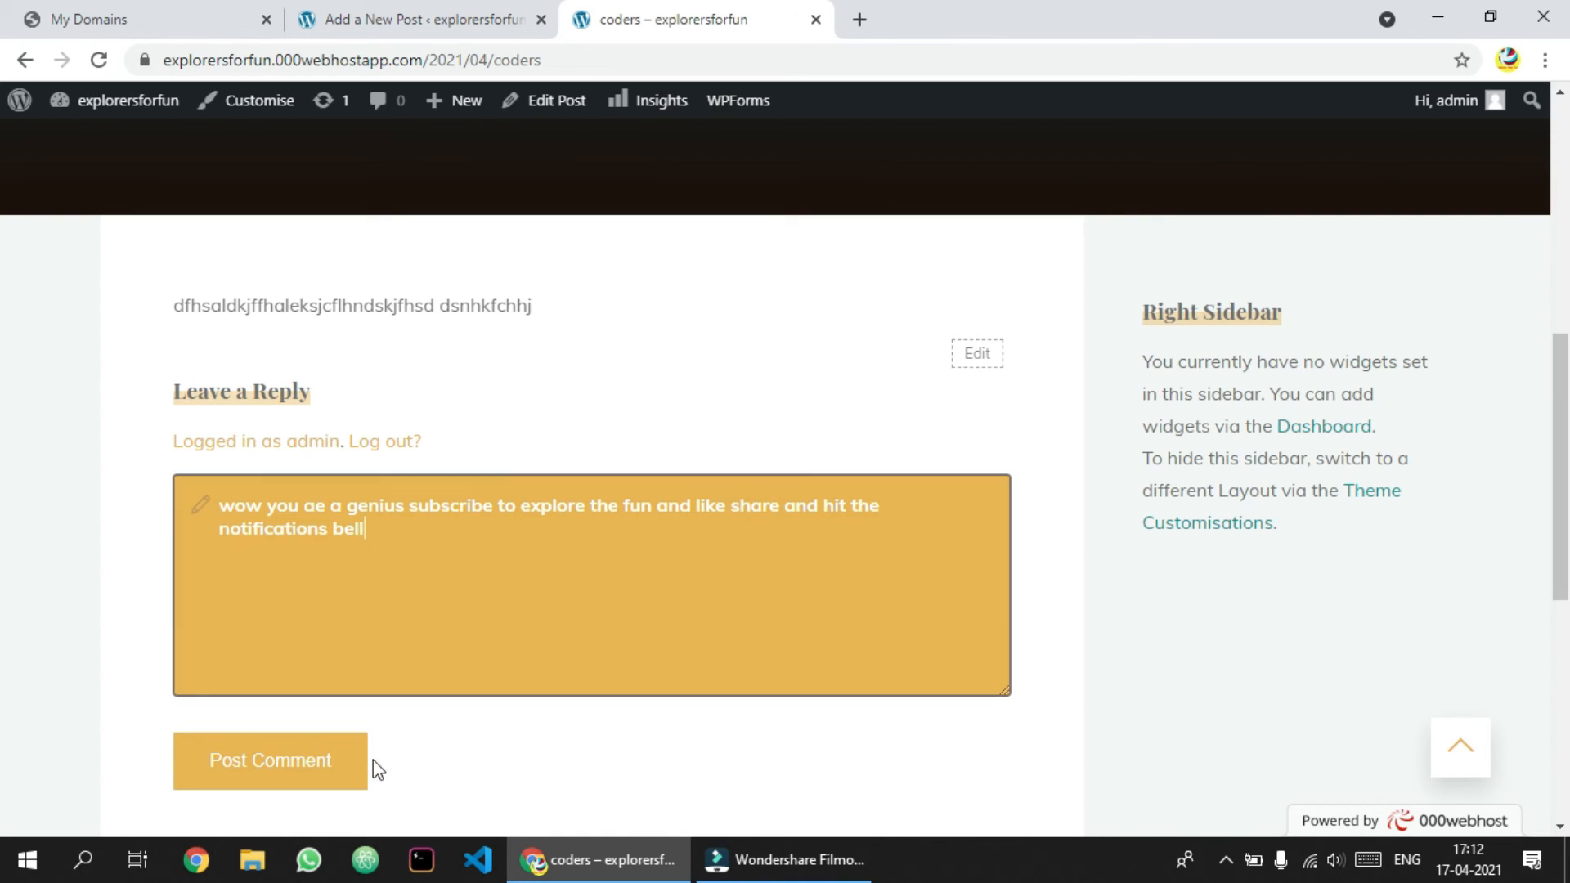
pyautogui.click(319, 766)
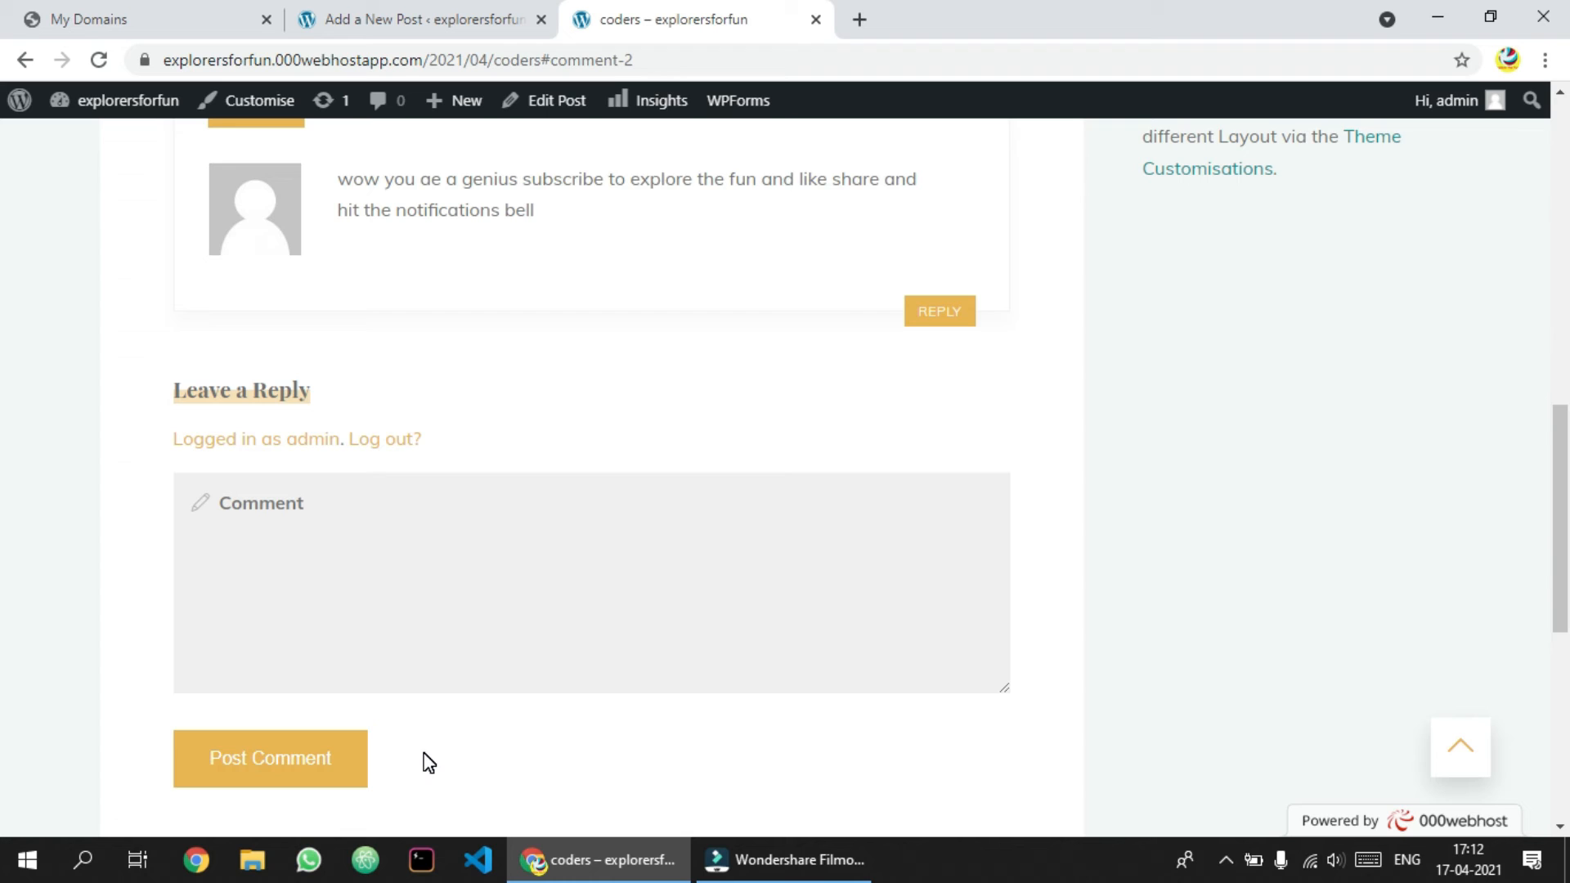
pyautogui.scroll(1, 423, 753)
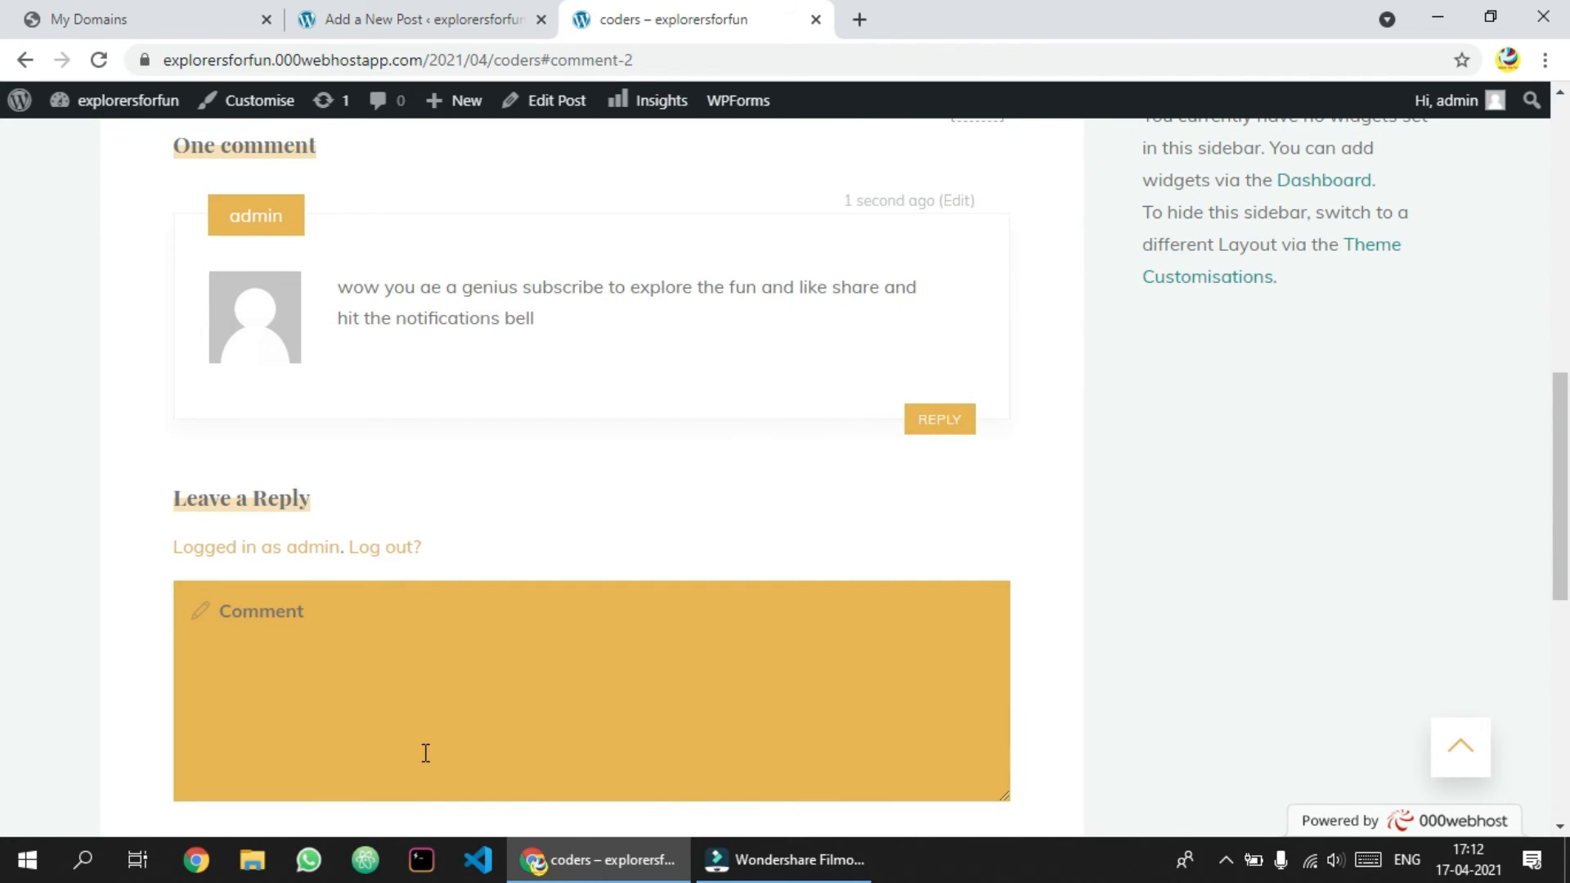
pyautogui.scroll(1, 425, 753)
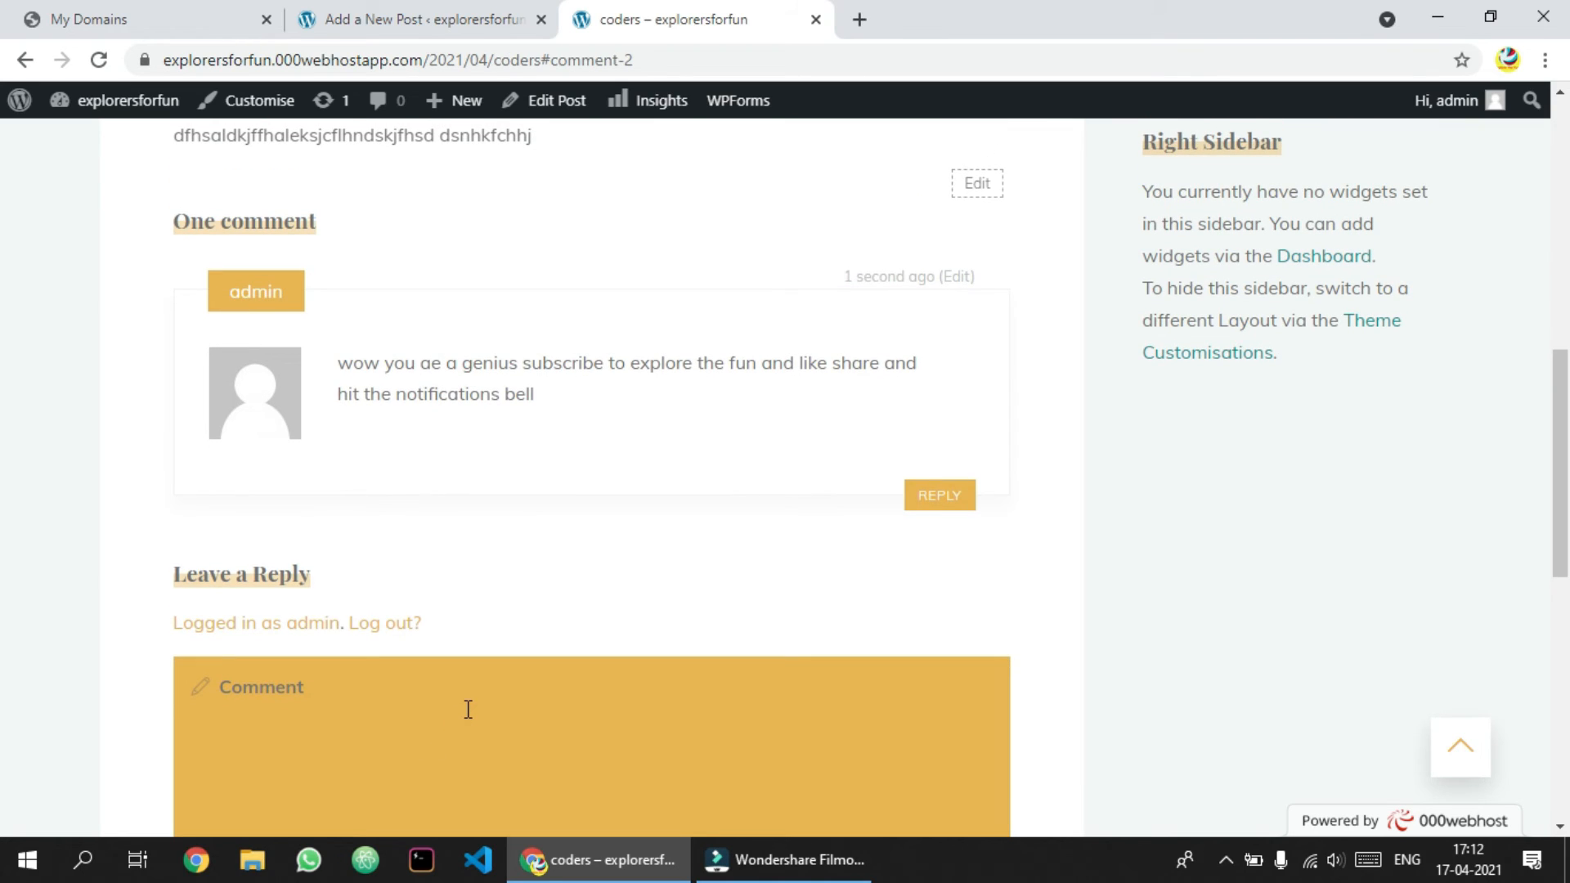
pyautogui.scroll(1, 546, 582)
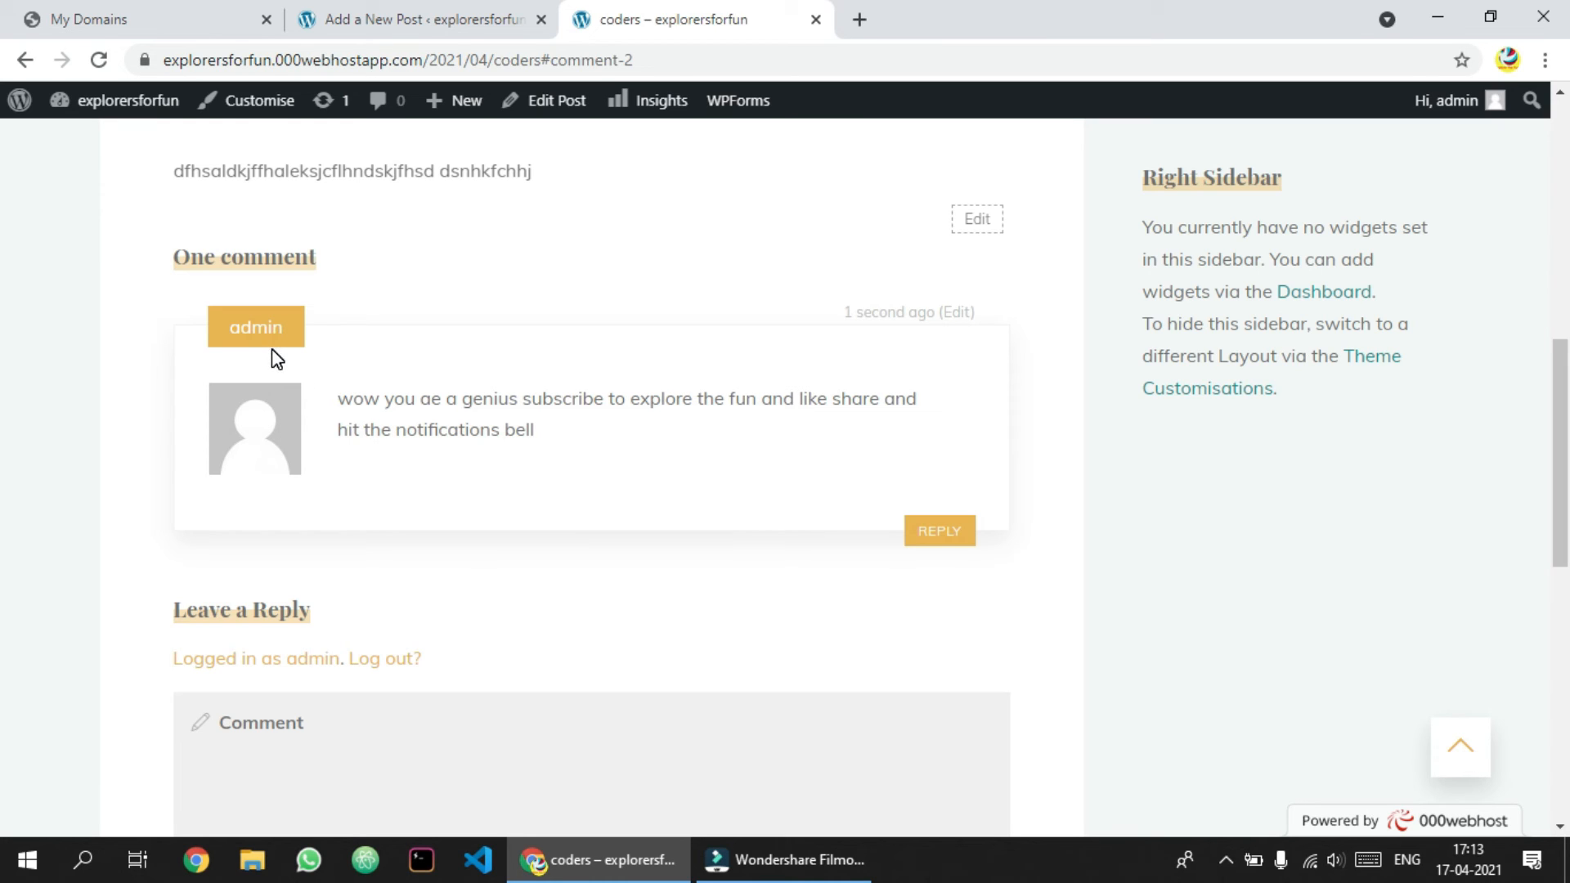
# In 000webhost, go Home > My Sites and open Manage Website for explorersforfun
pyautogui.click(433, 3)
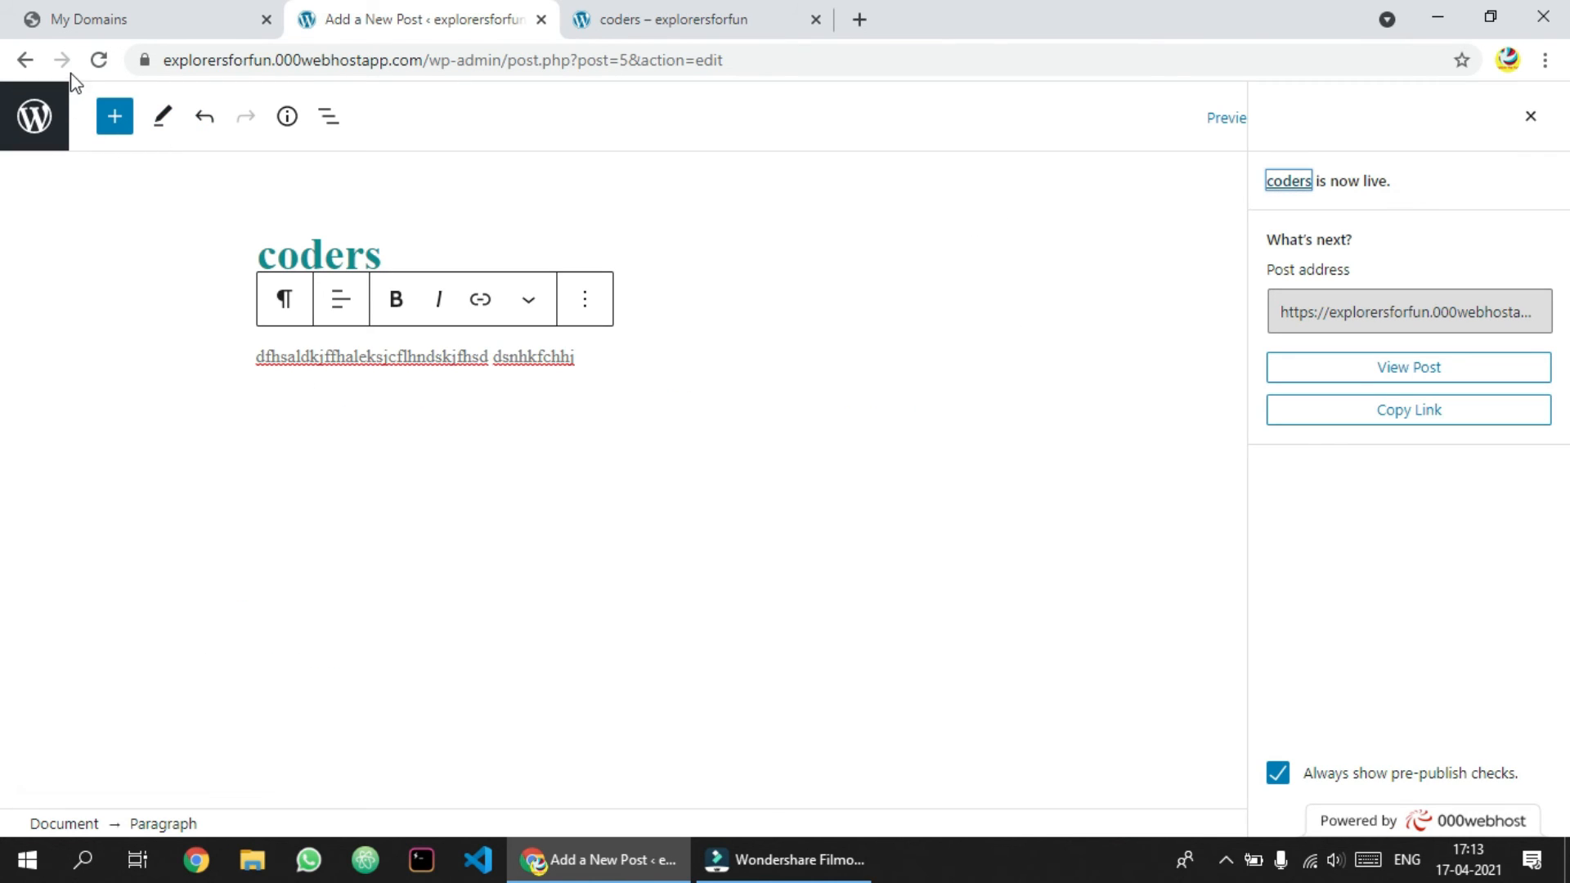
pyautogui.click(26, 63)
pyautogui.click(115, 13)
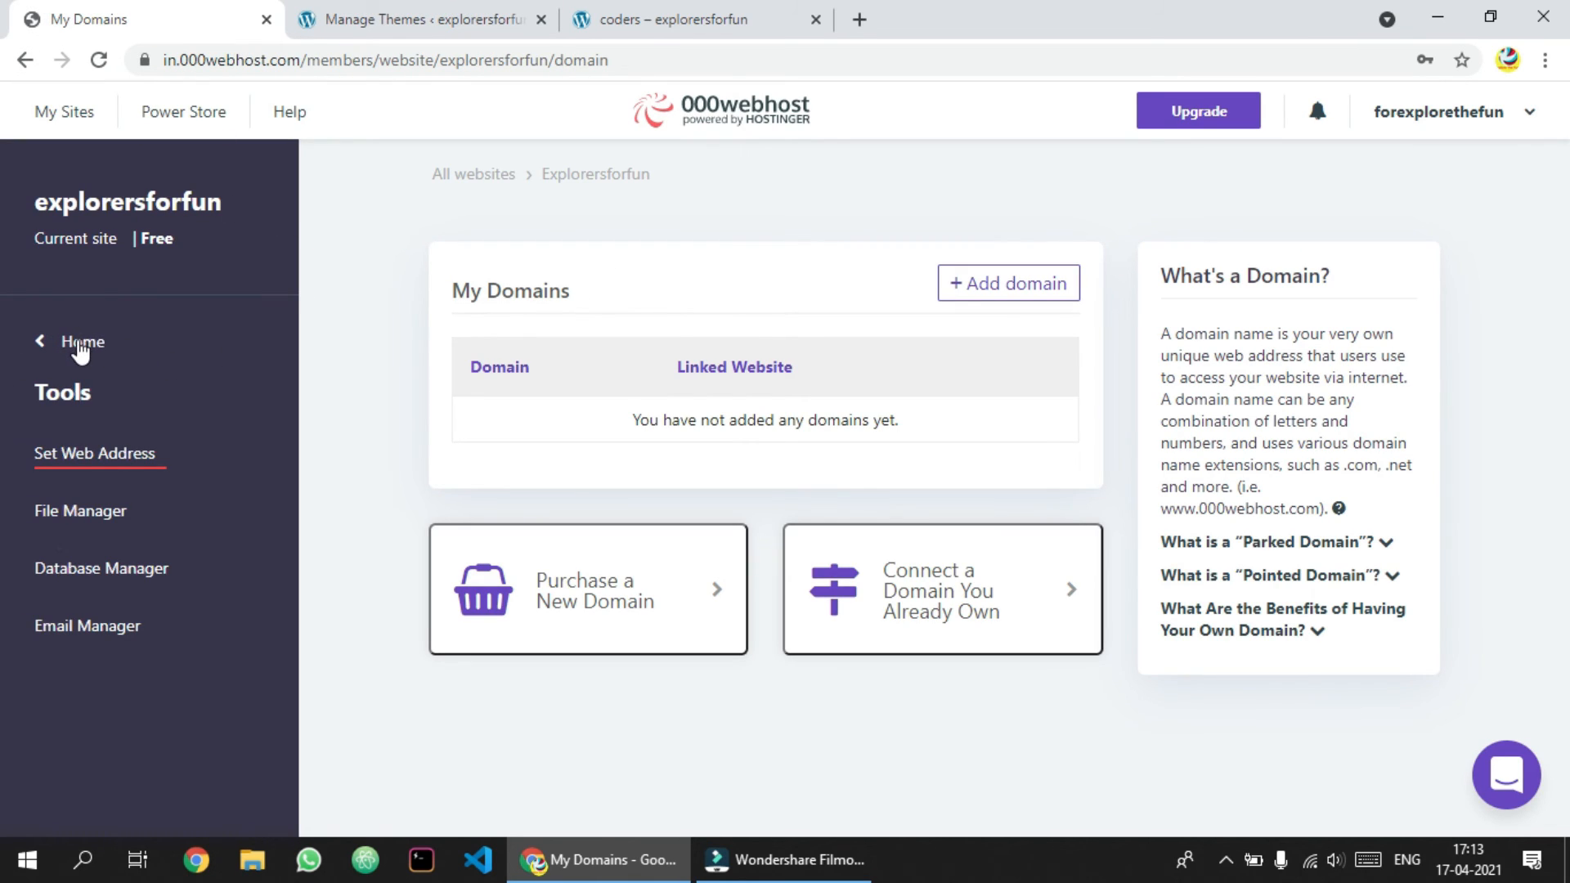
pyautogui.click(77, 343)
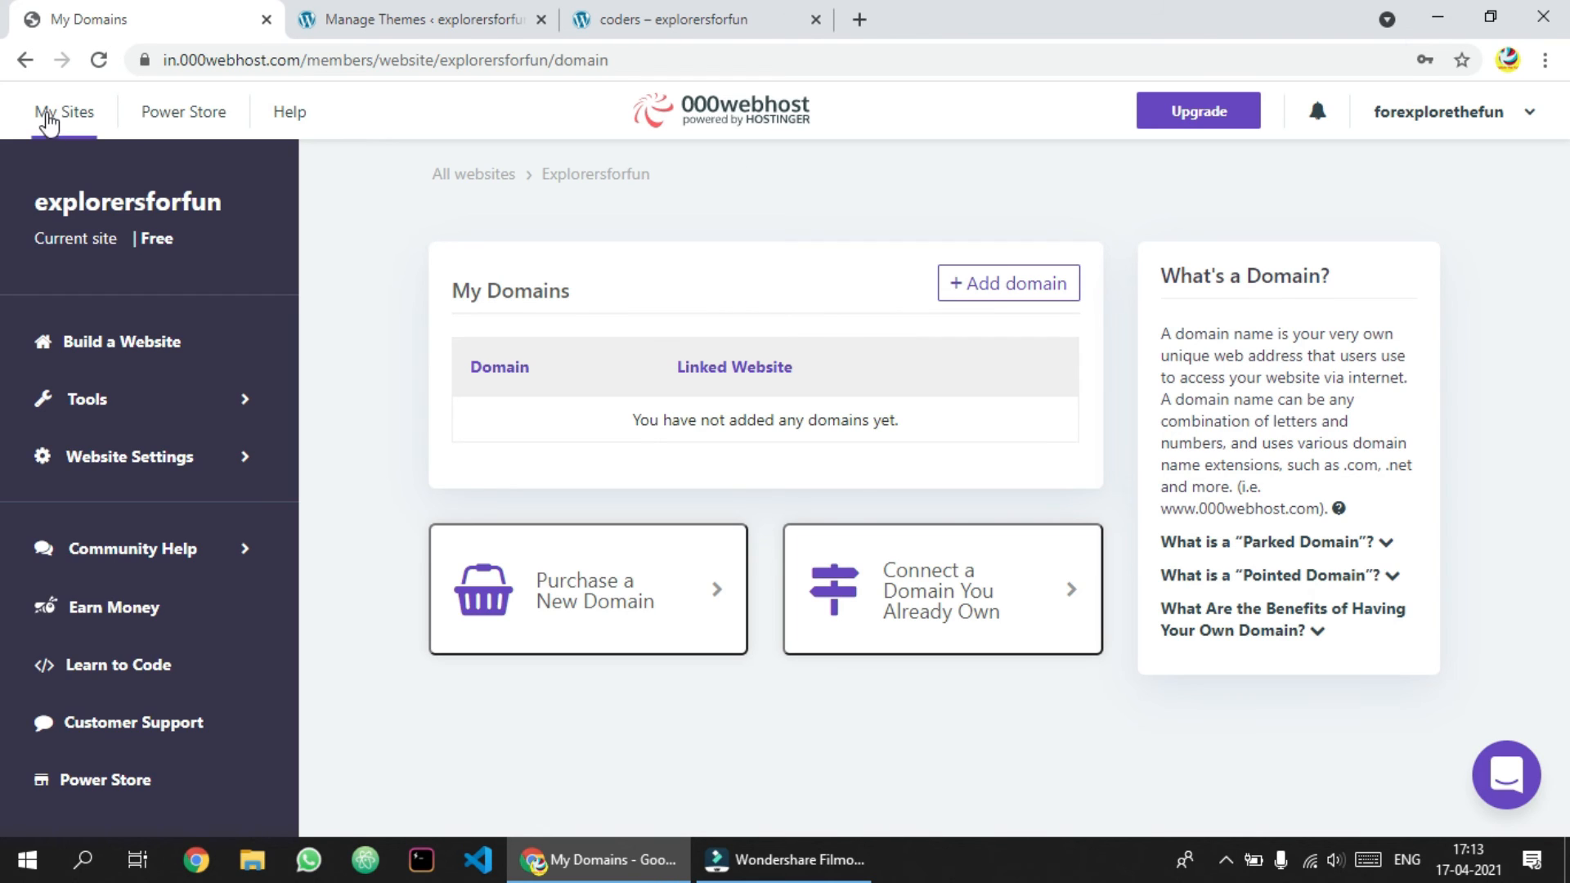
pyautogui.click(45, 113)
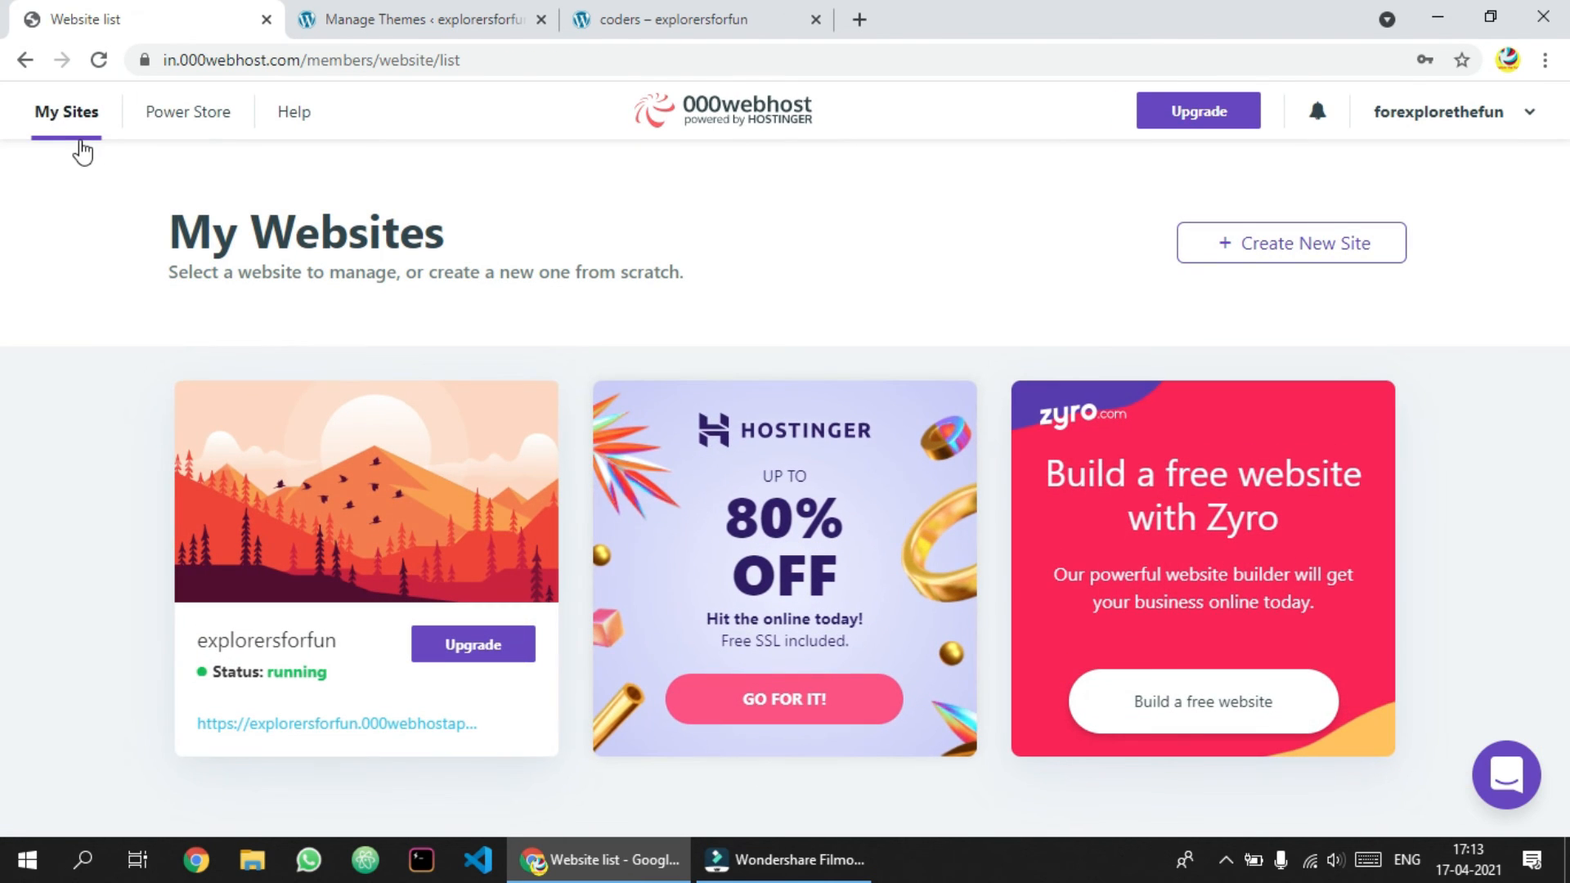
pyautogui.moveTo(479, 567)
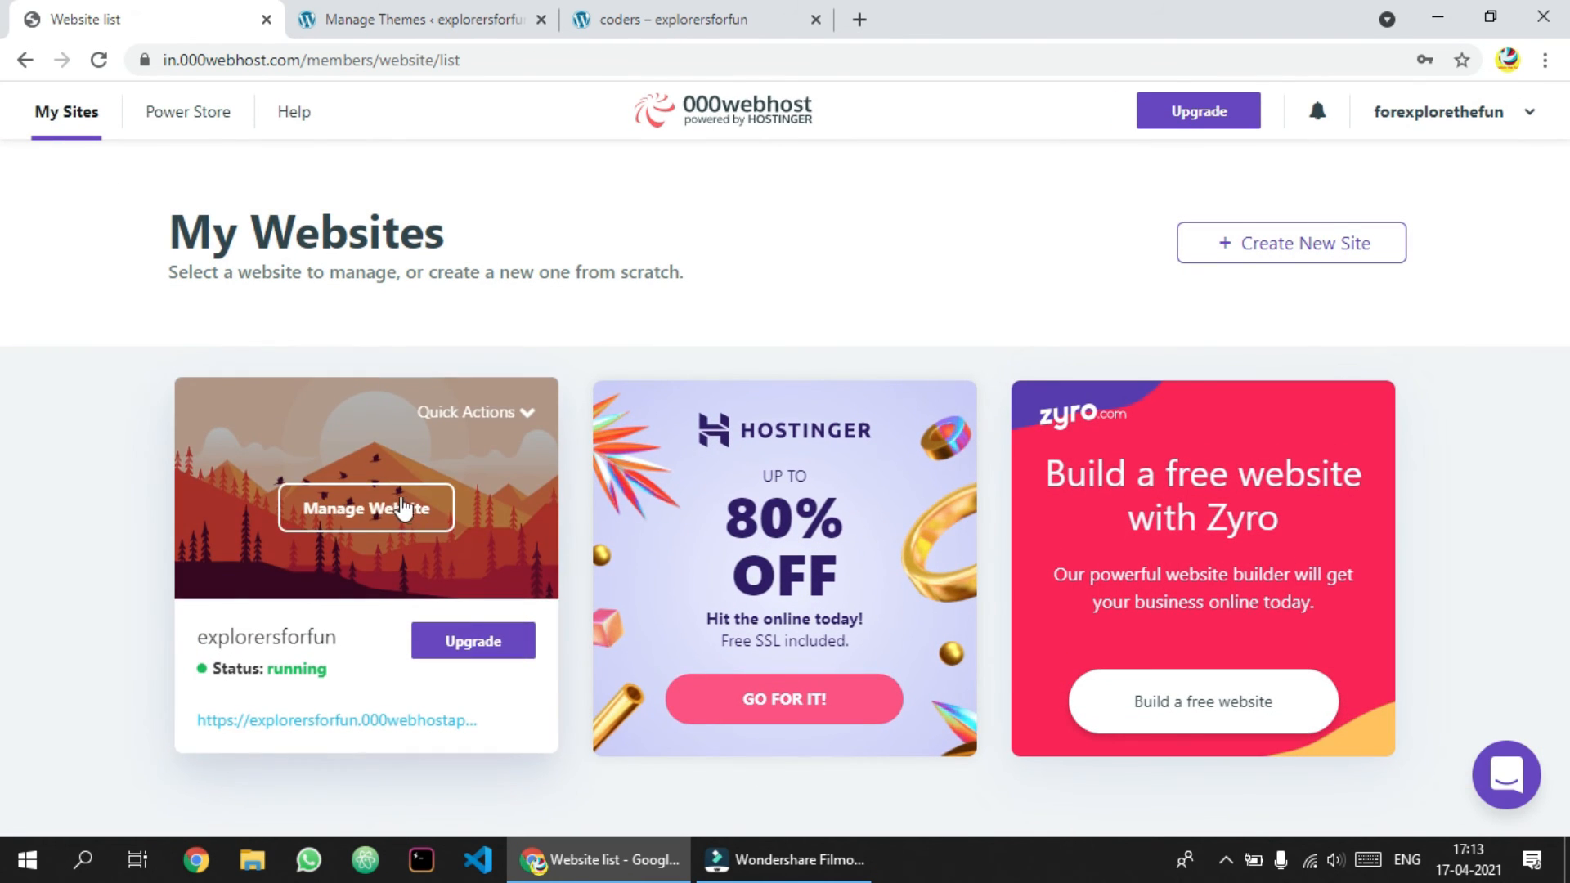
pyautogui.click(398, 508)
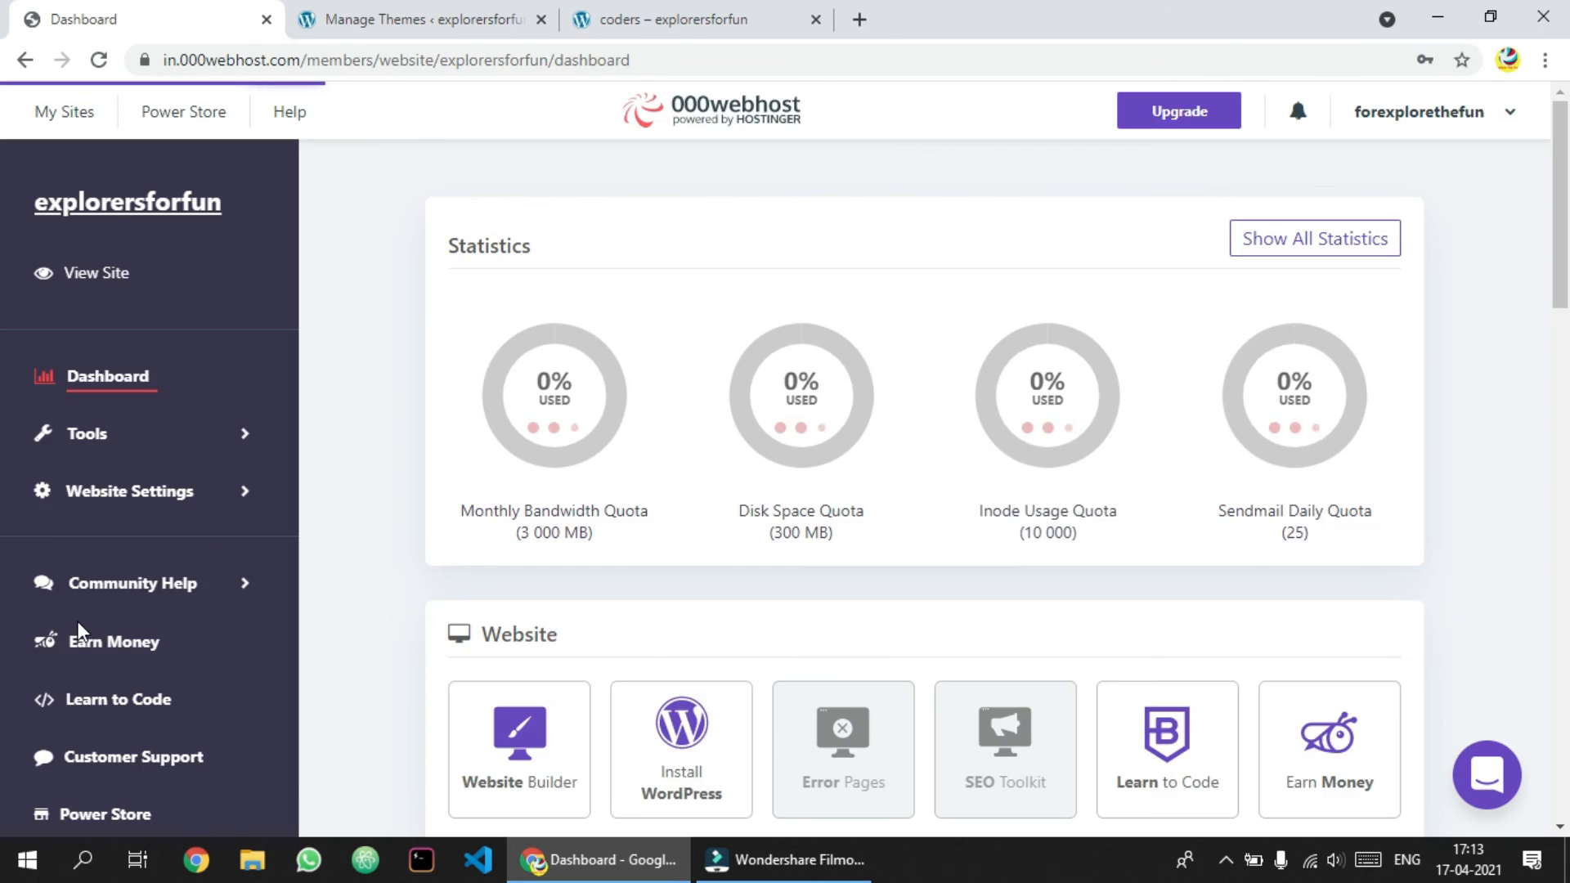
pyautogui.scroll(-2, 82, 631)
# Open the General Website Settings for explorersforfun and review PHP 7.2, category WORLD and branding options
pyautogui.click(136, 438)
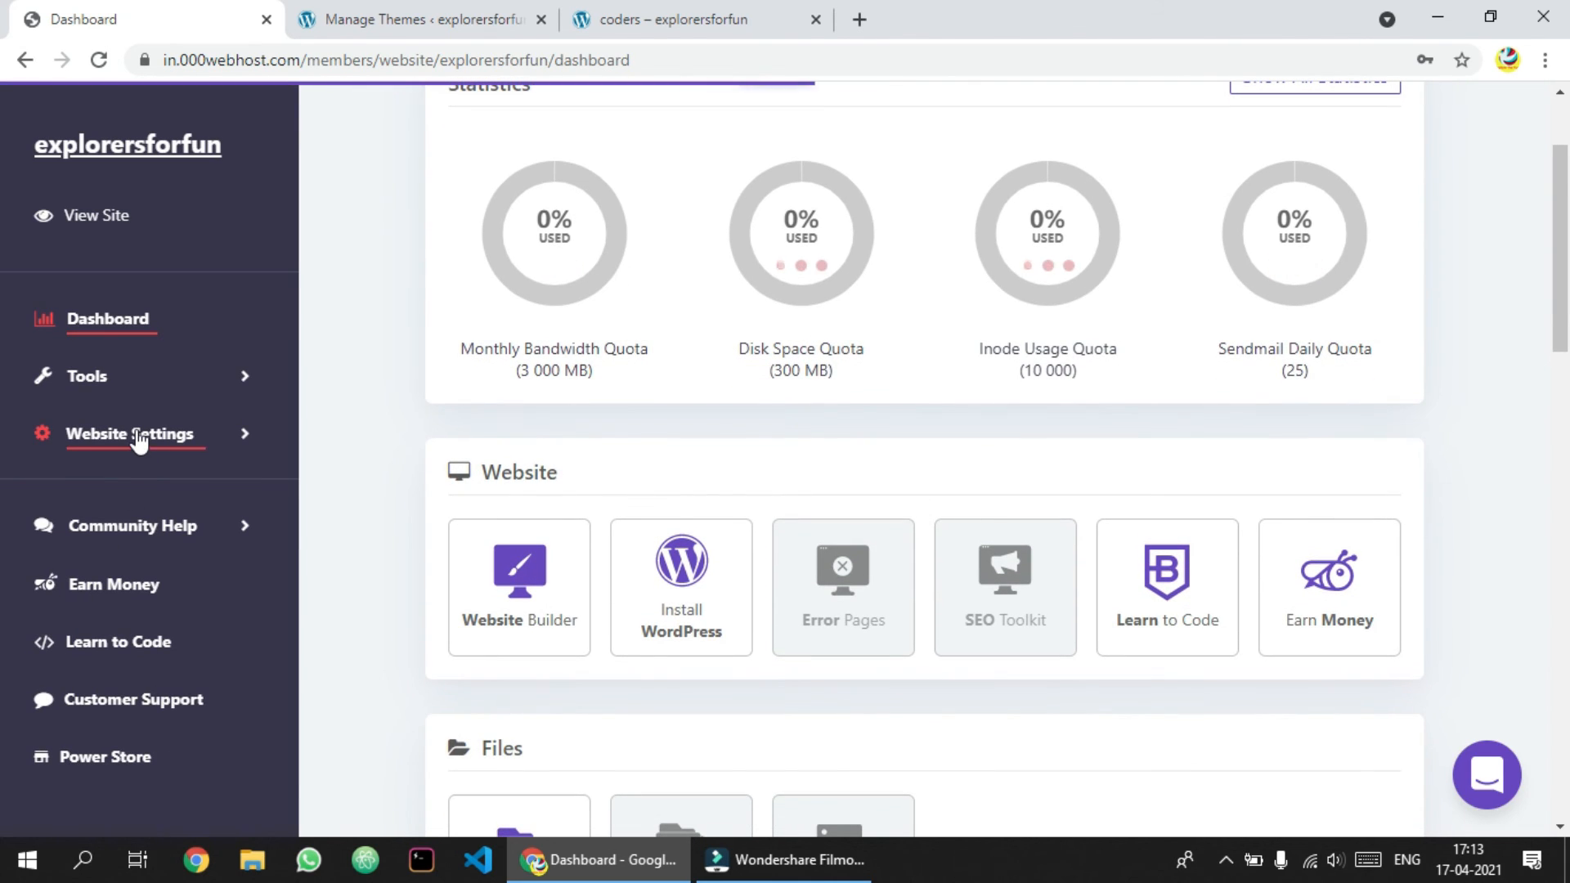
pyautogui.click(84, 442)
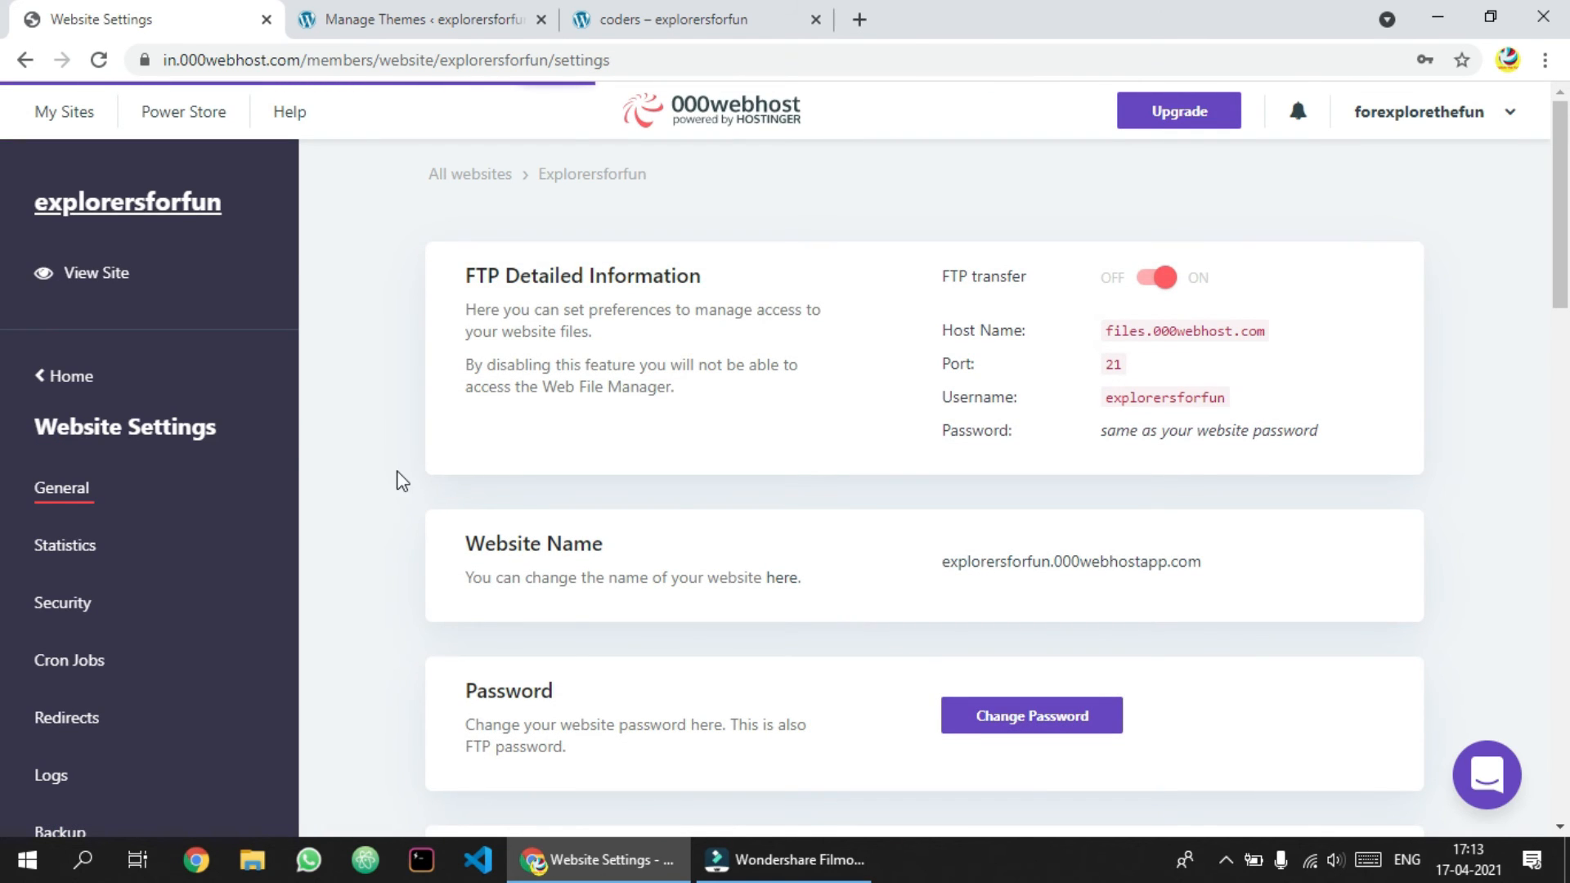
pyautogui.scroll(-10, 430, 110)
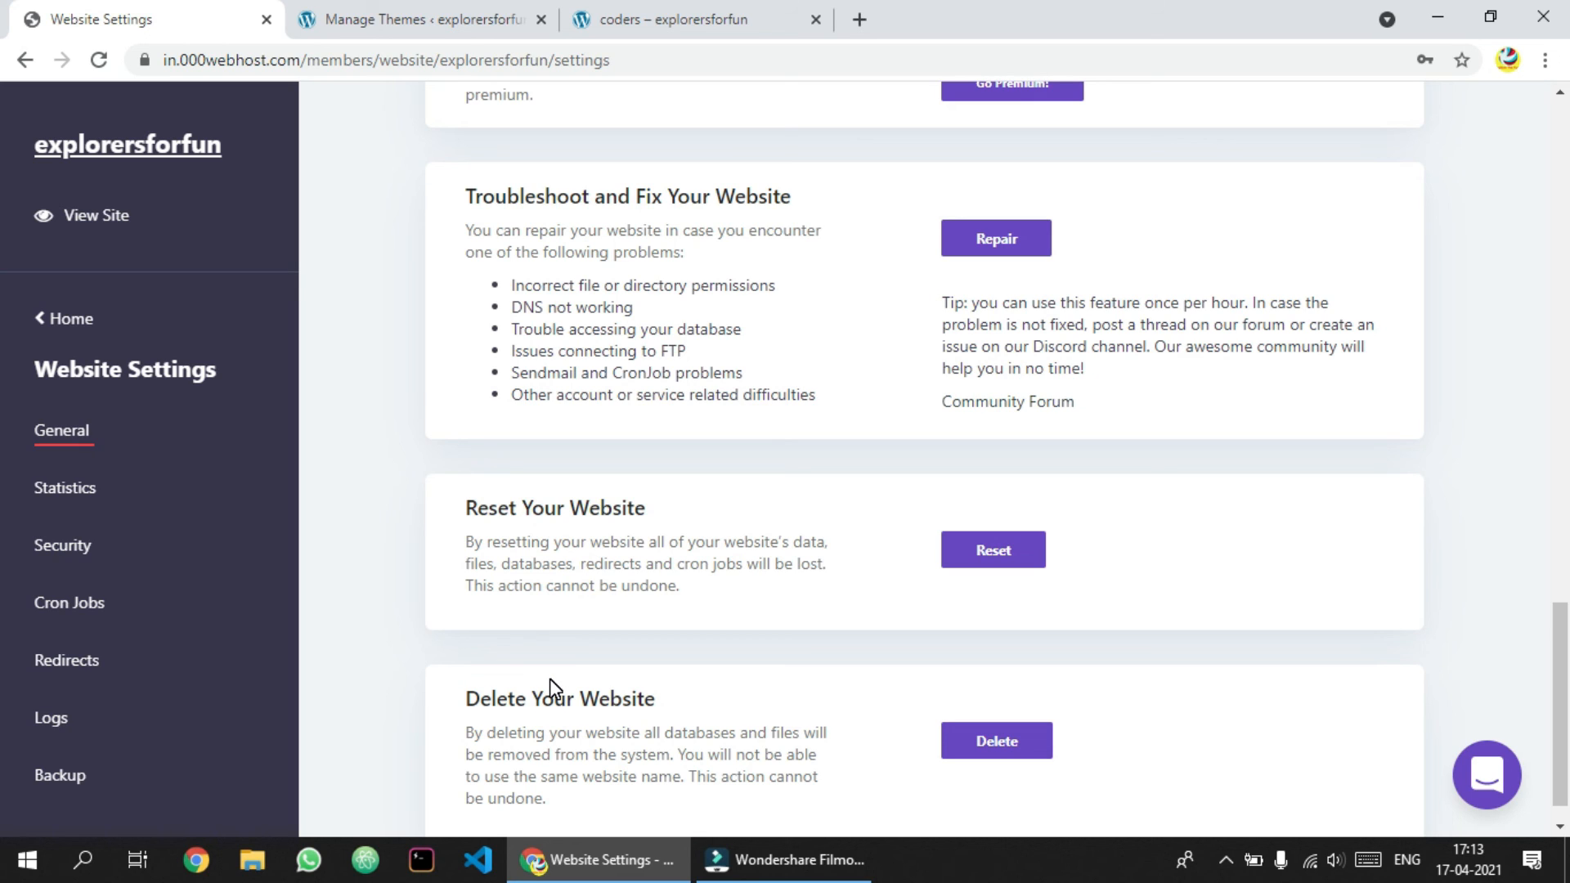
pyautogui.scroll(3, 549, 678)
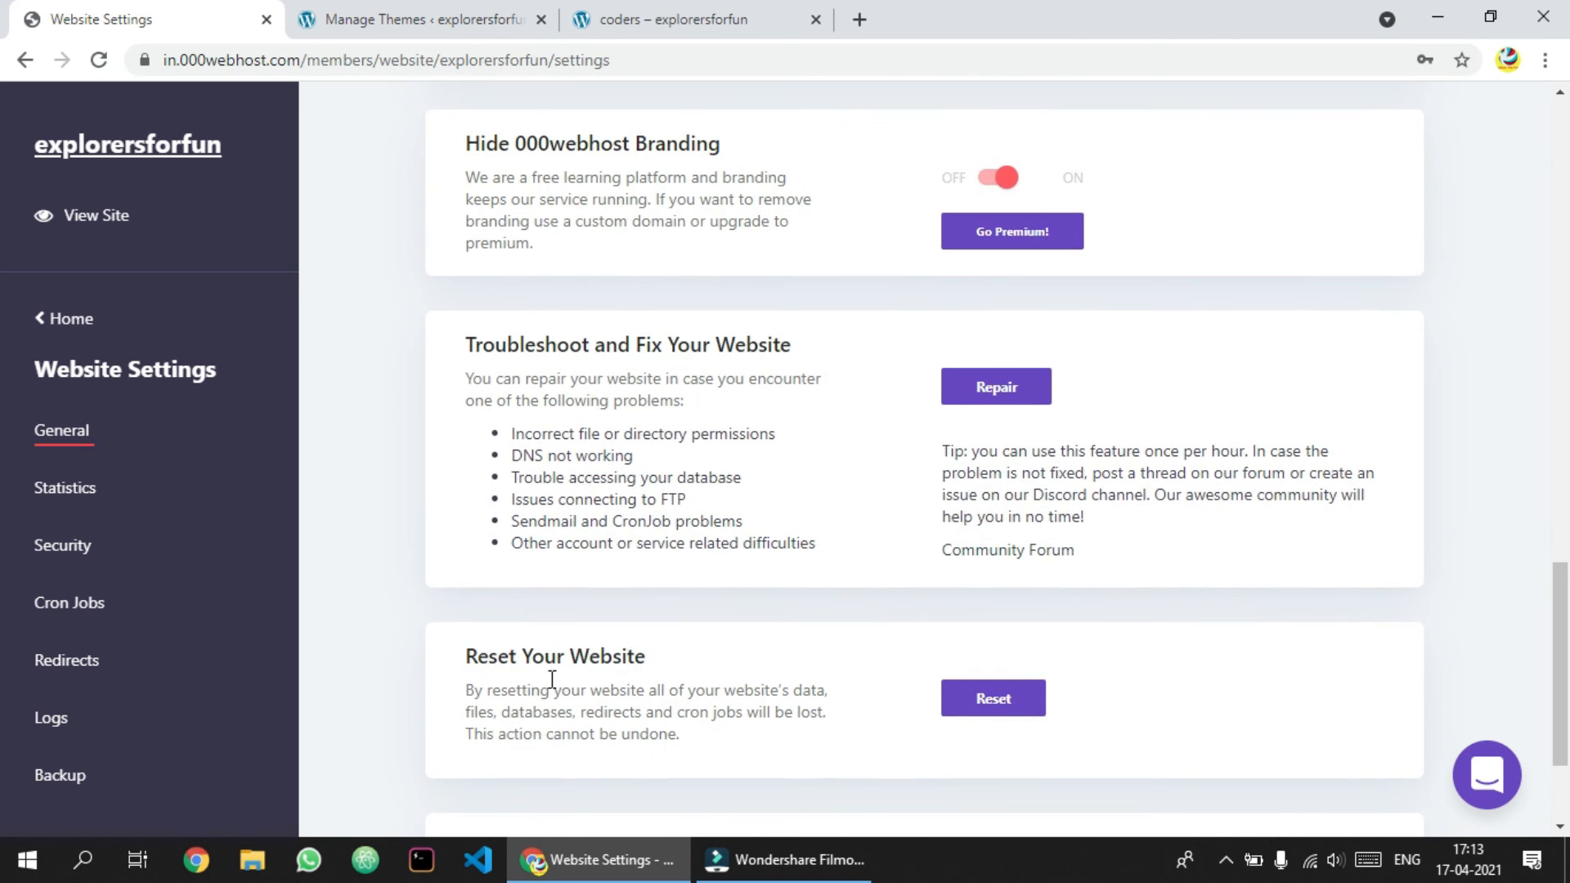
pyautogui.scroll(3, 859, 494)
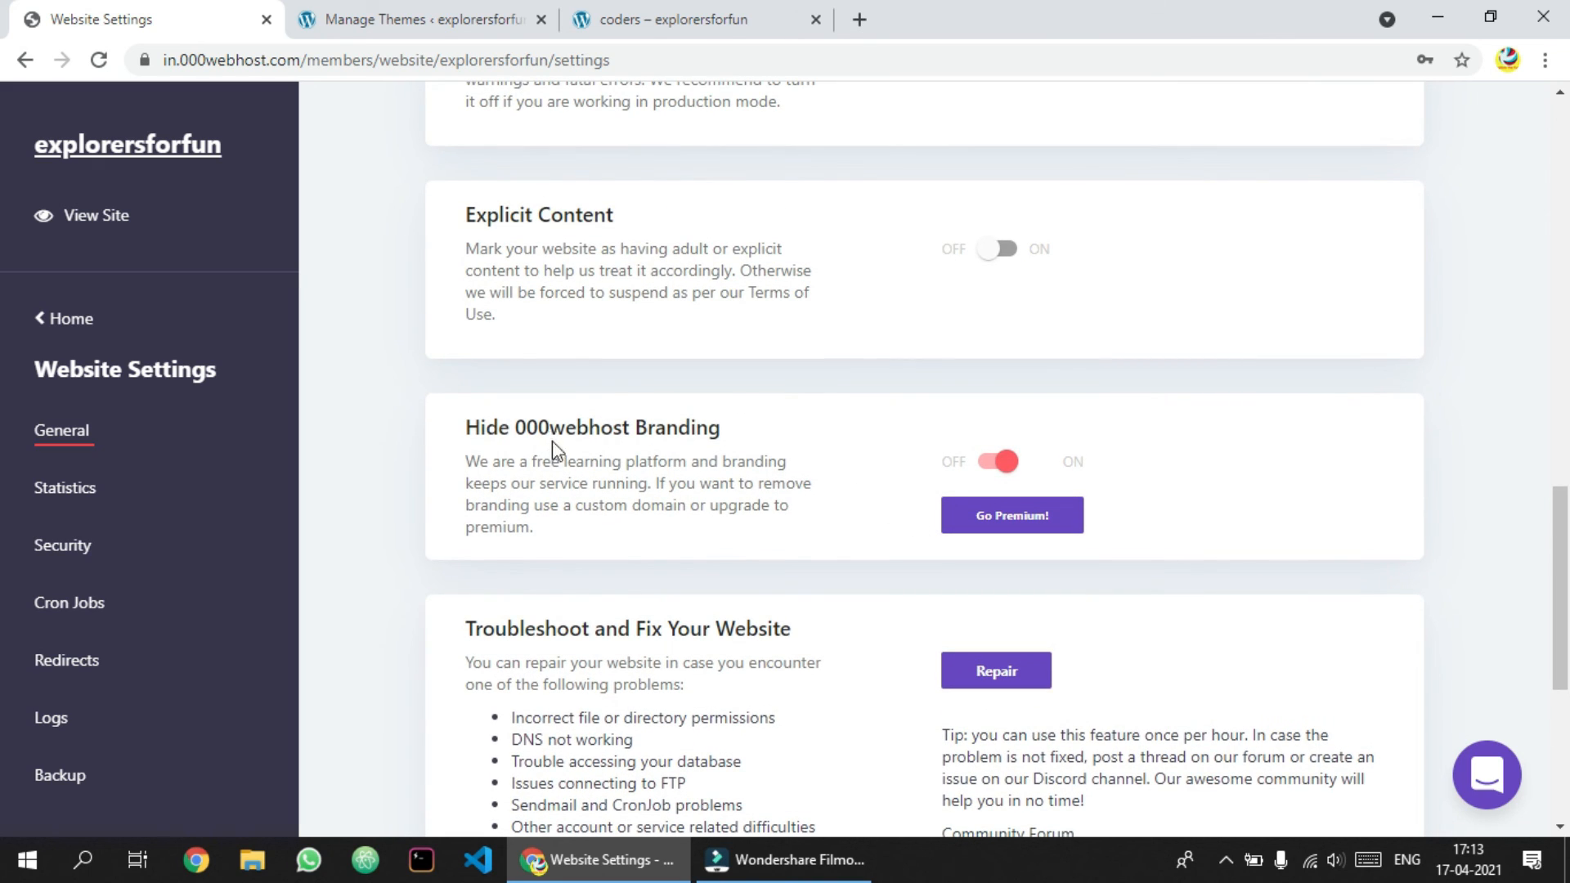
# Check the coders post and its comment, then return to the top of the settings page
pyautogui.click(654, 18)
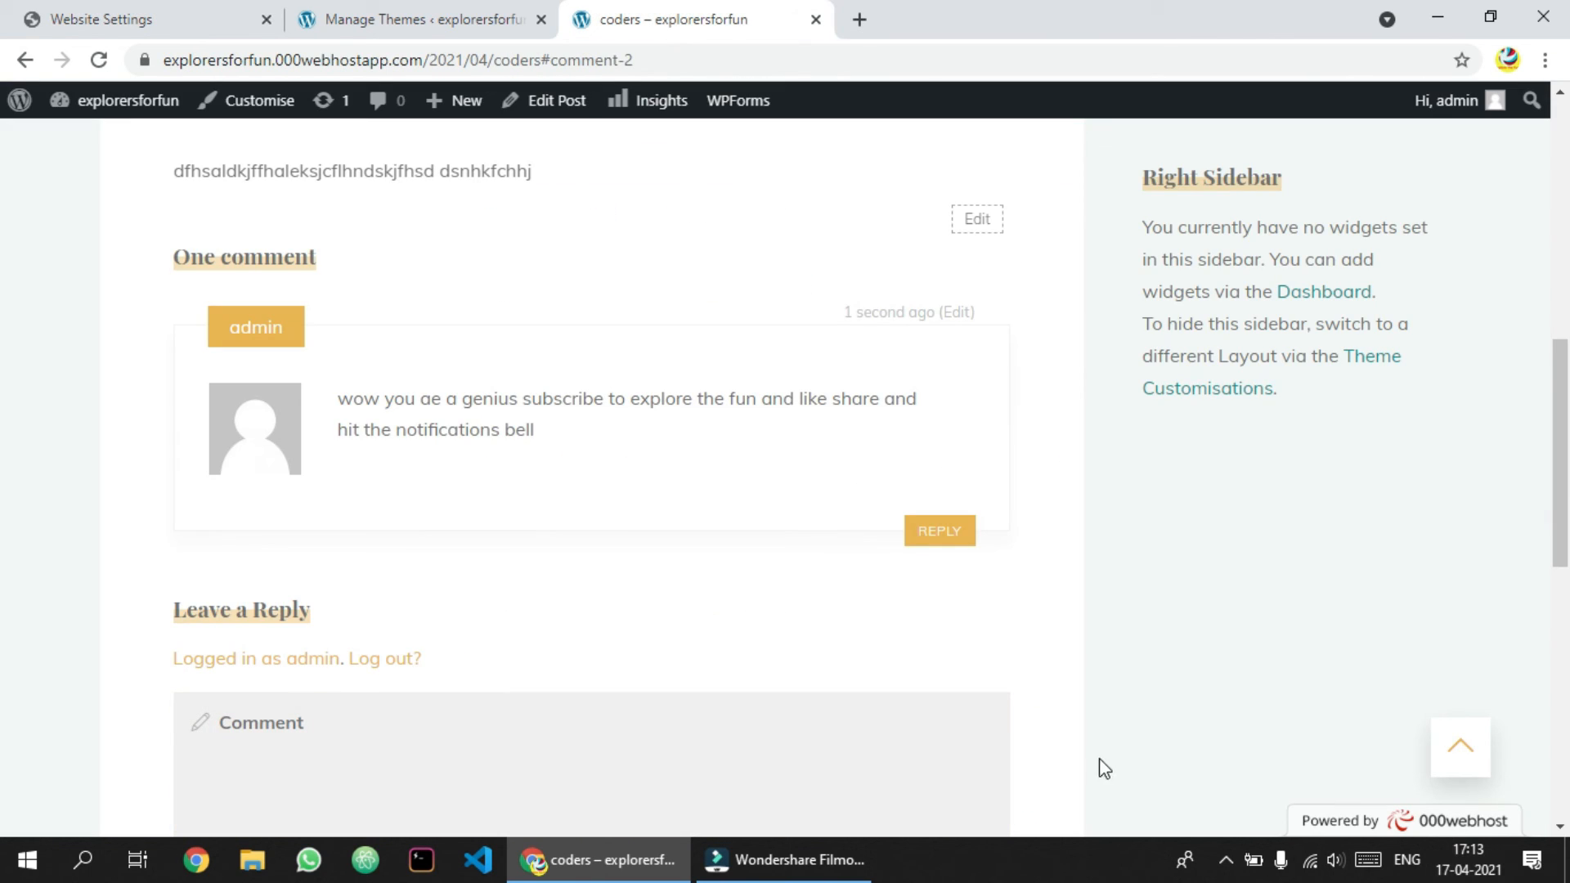
pyautogui.click(283, 10)
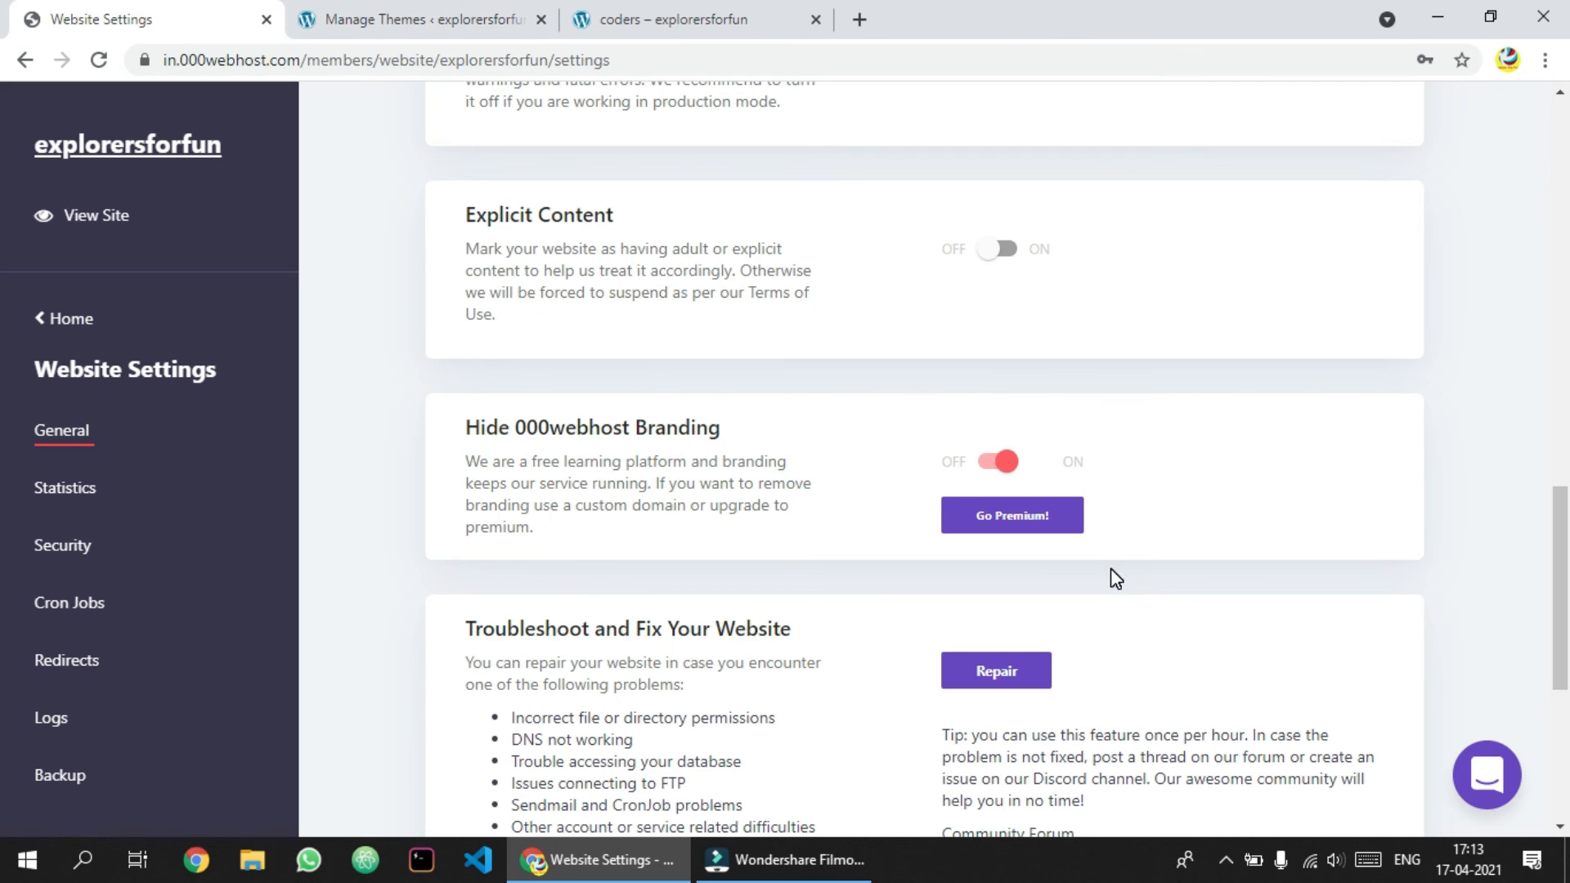
pyautogui.scroll(1, 844, 412)
pyautogui.scroll(3, 847, 417)
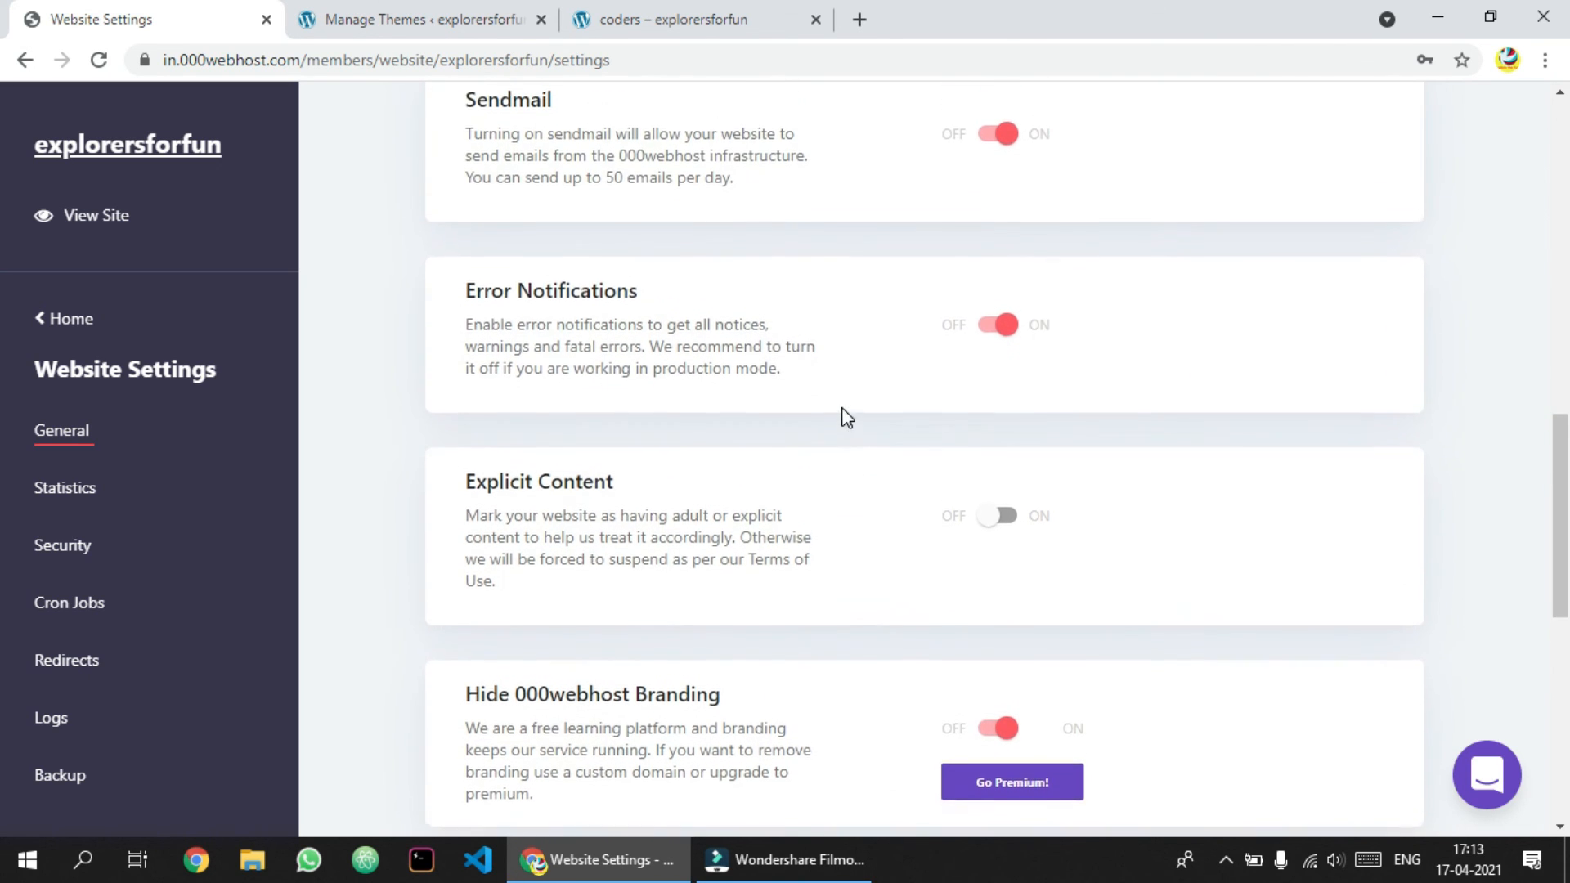
pyautogui.scroll(3, 847, 417)
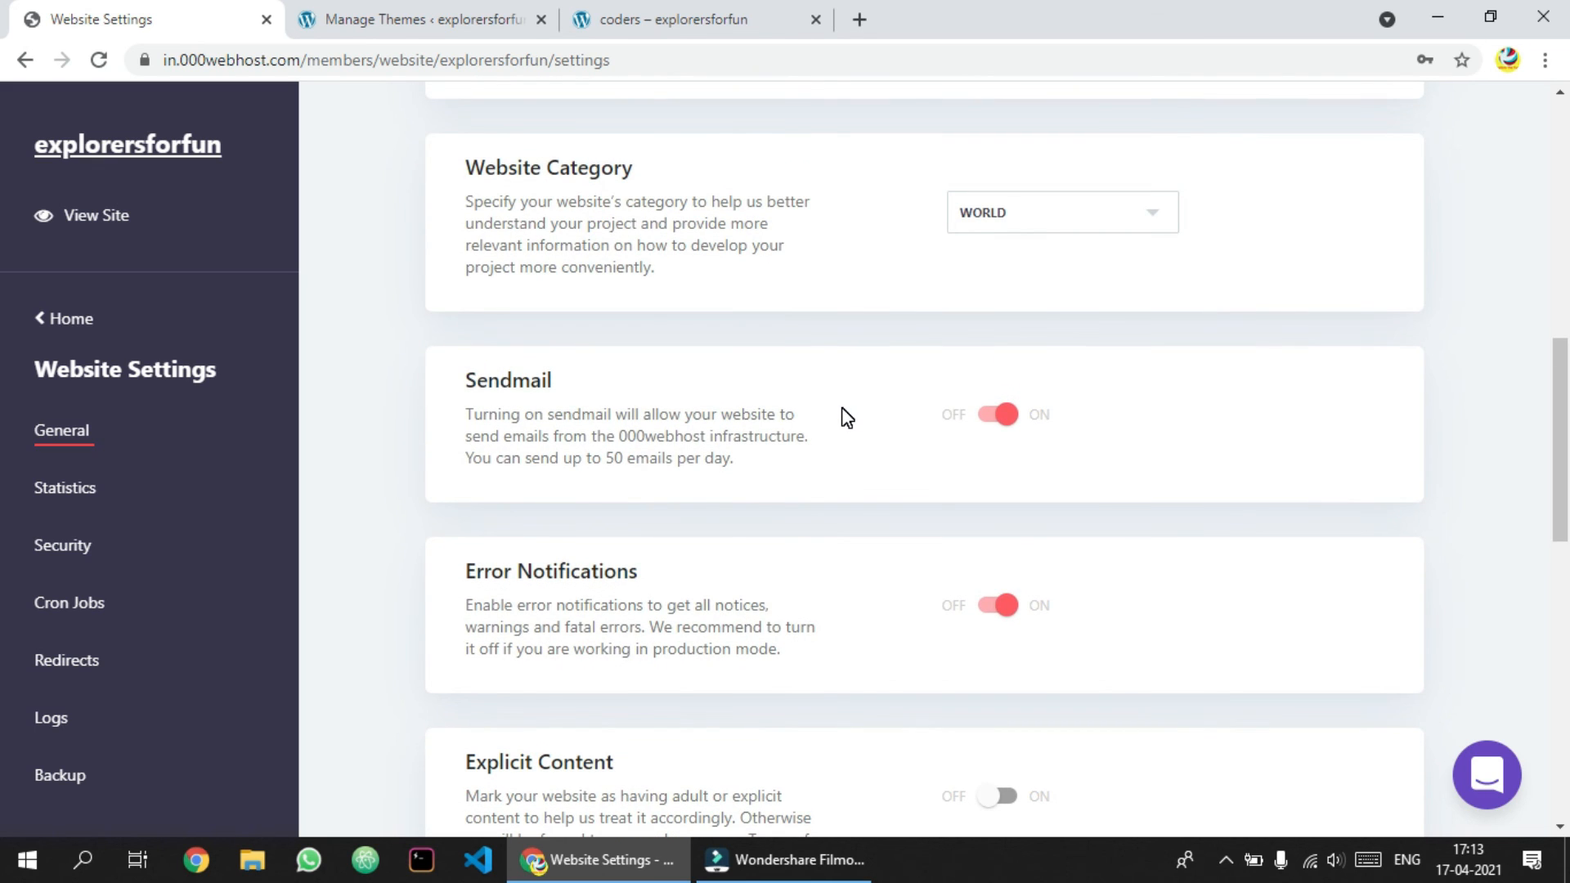
pyautogui.scroll(6, 847, 417)
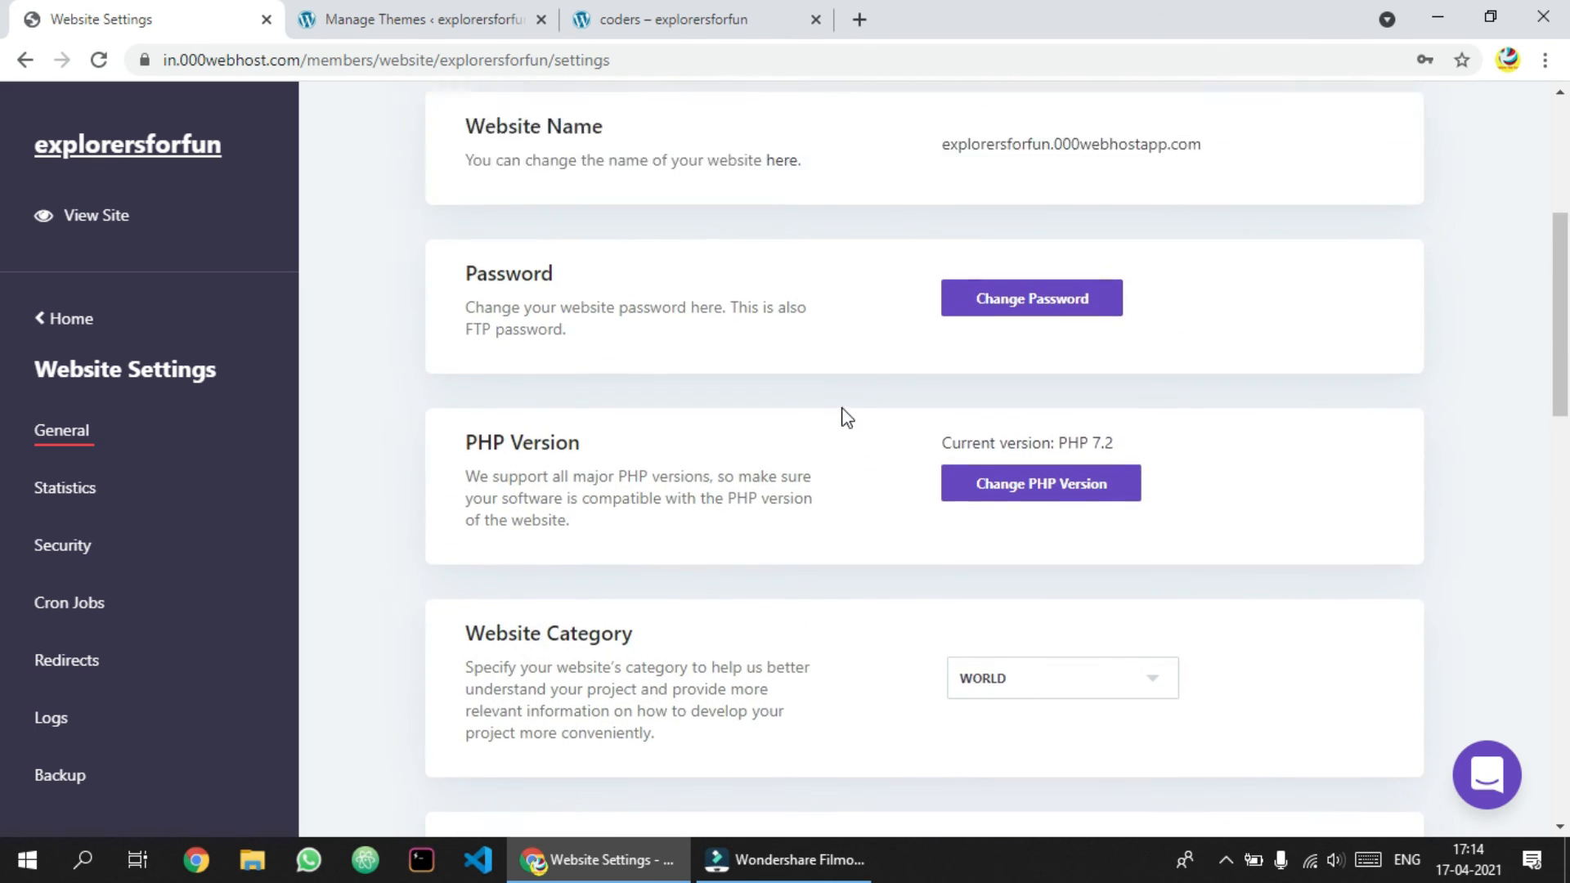
pyautogui.scroll(5, 847, 418)
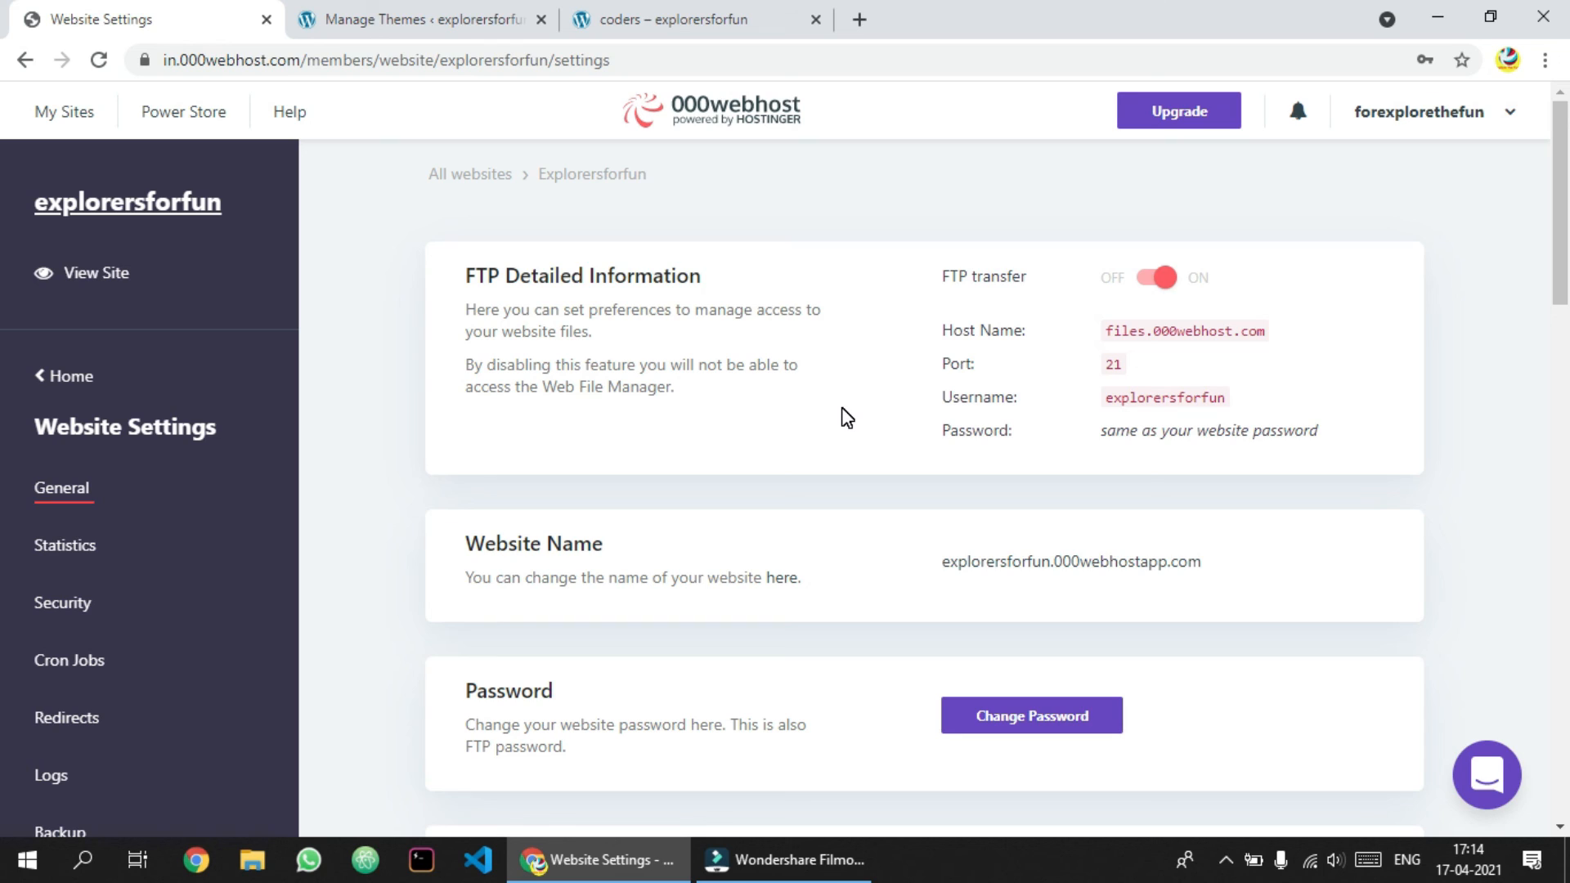